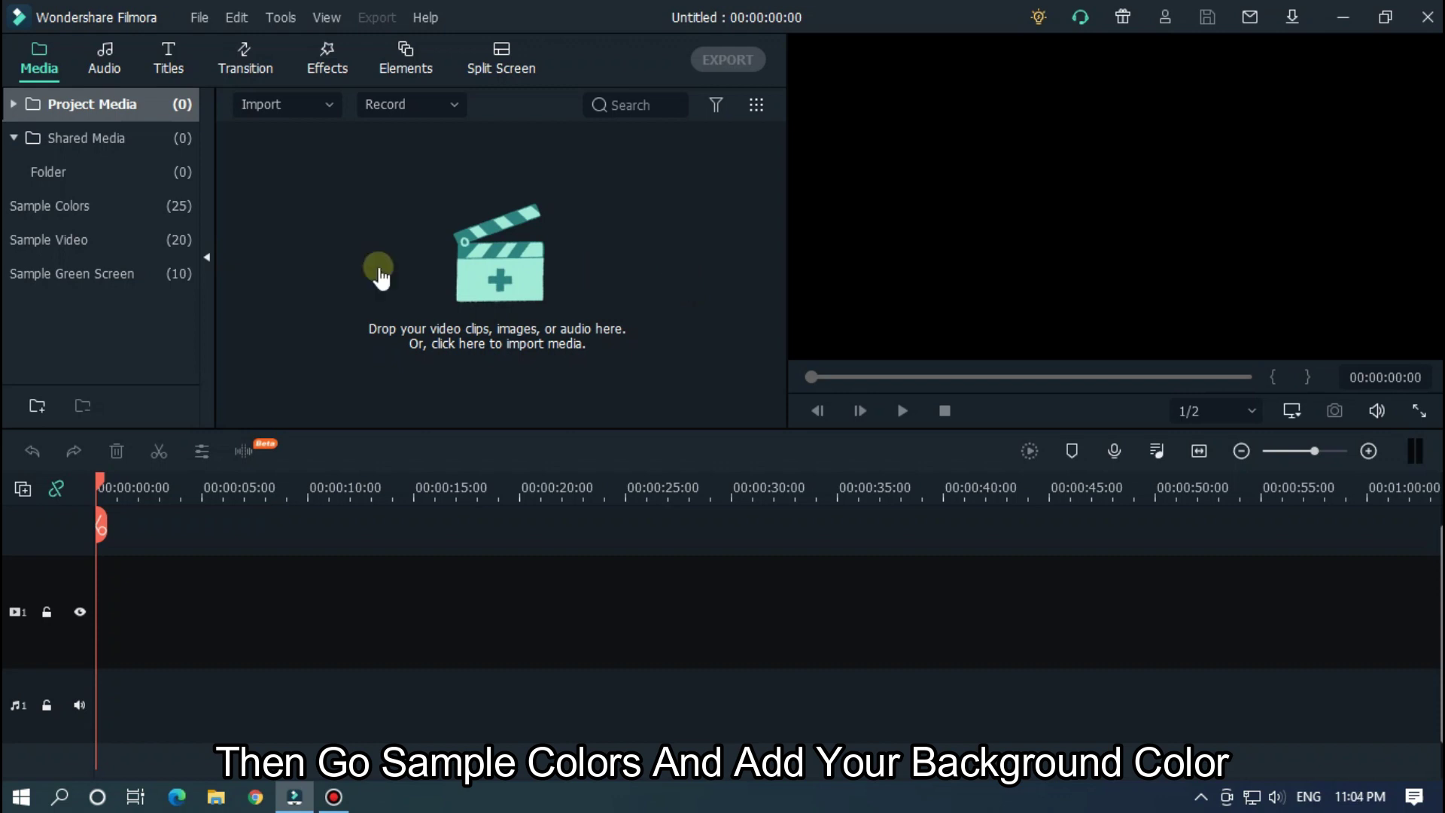
Place the Orange sample color at the start of the first video track as the background
click(95, 213)
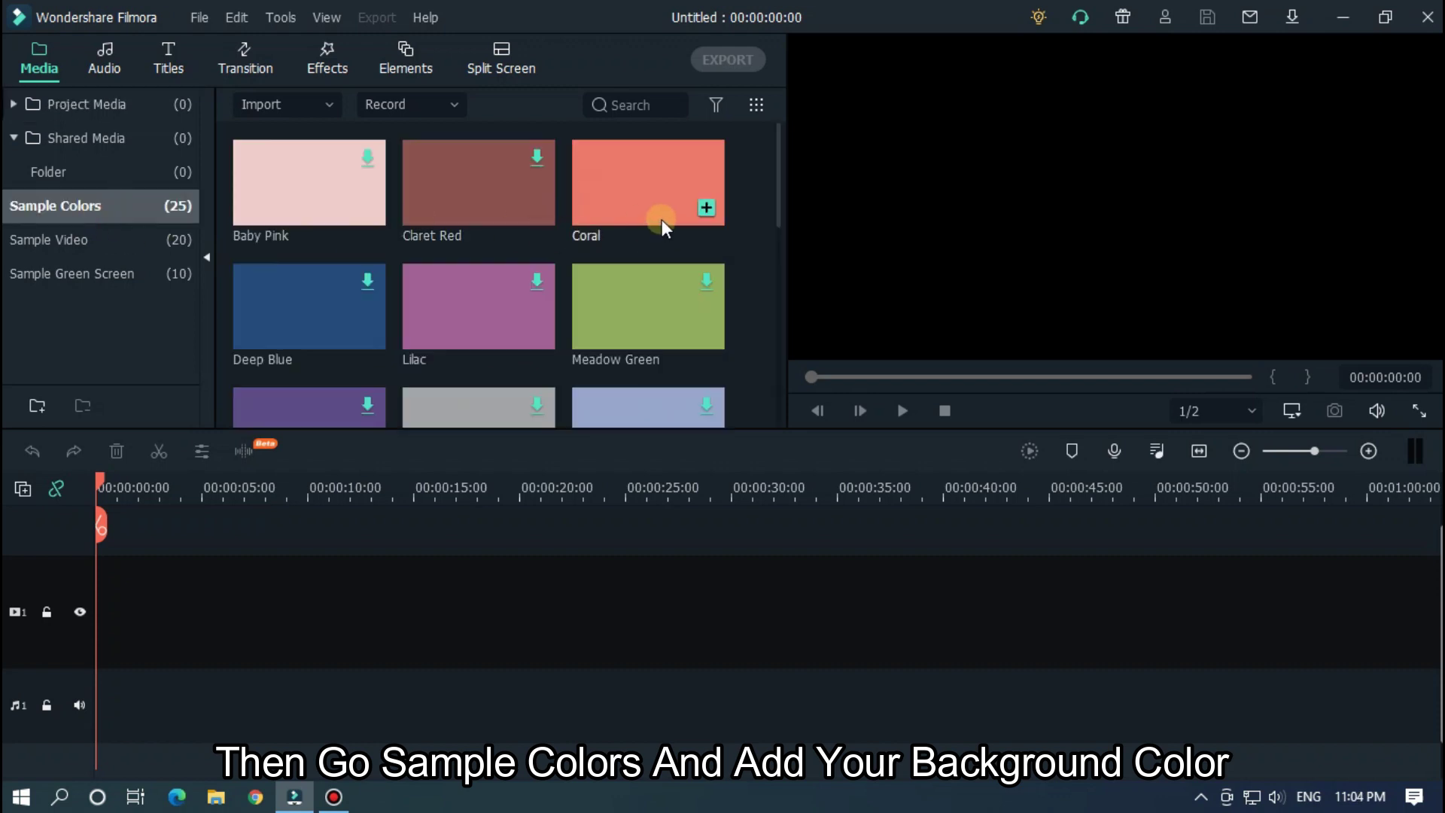
scroll(661, 219, down, 3)
drag(654, 375, 105, 652)
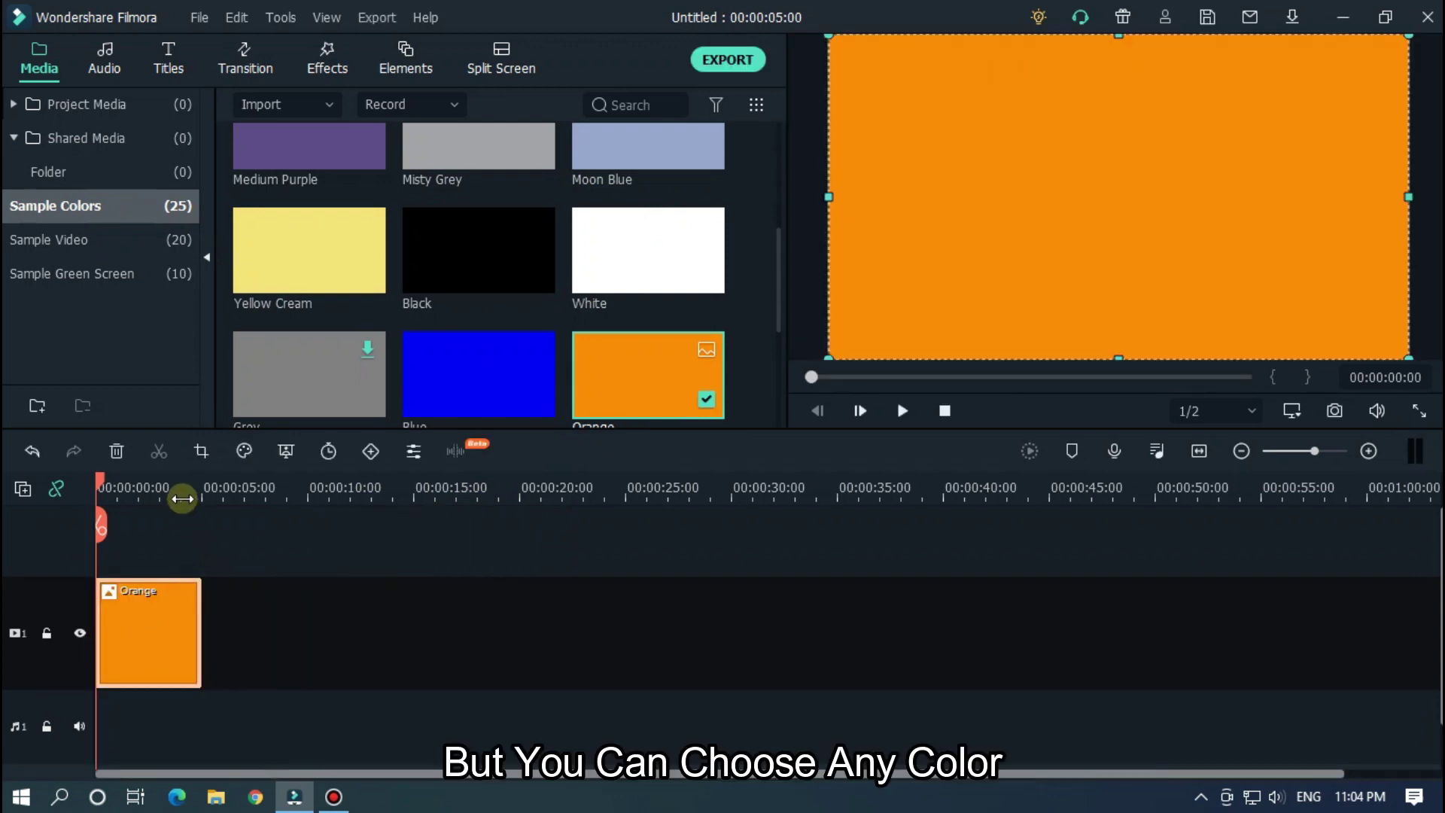
drag(182, 498, 974, 484)
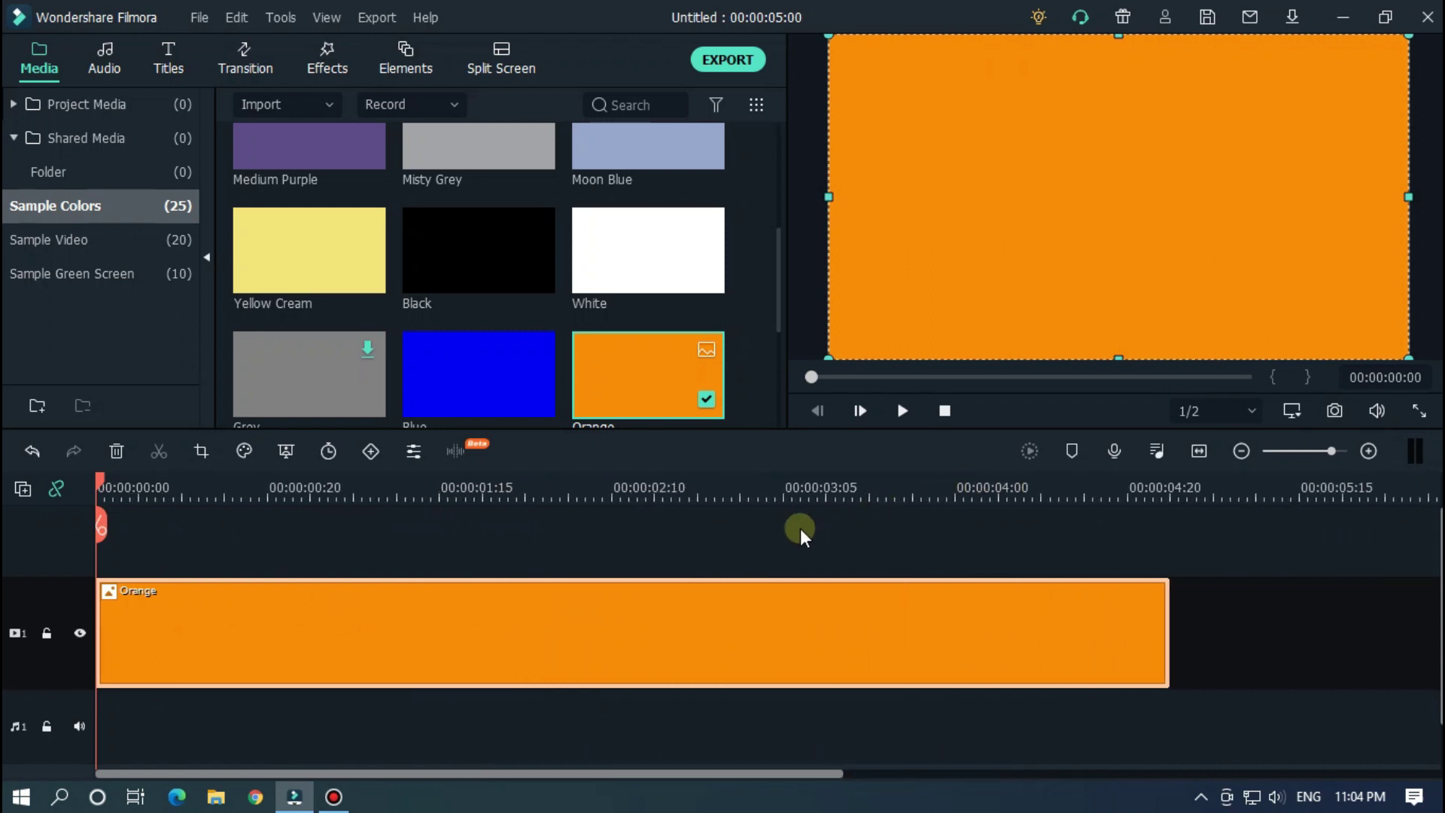
Apply the Fantasy color correction preset to the orange background clip
click(245, 452)
click(304, 490)
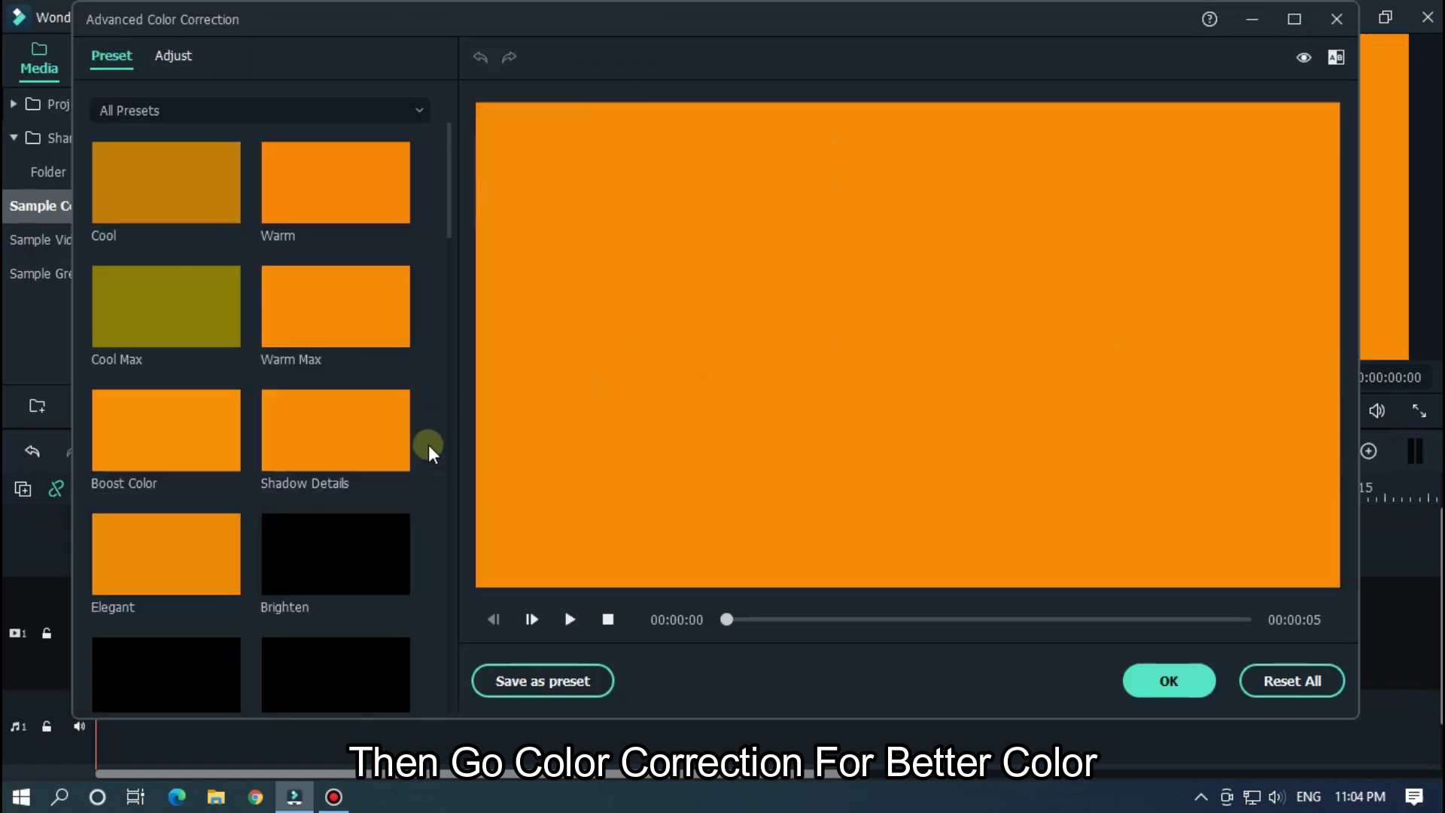
scroll(422, 371, down, 3)
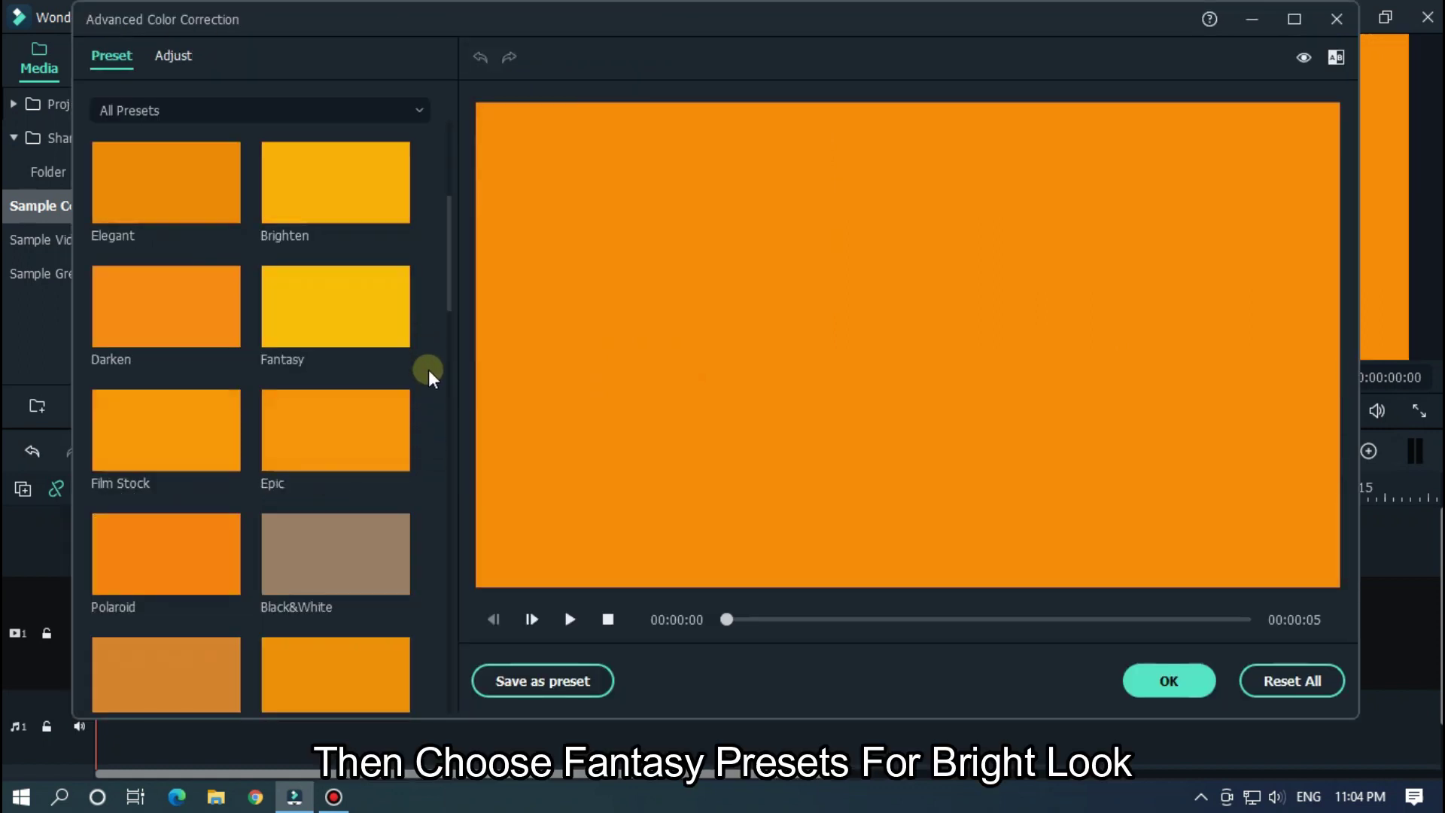
click(350, 328)
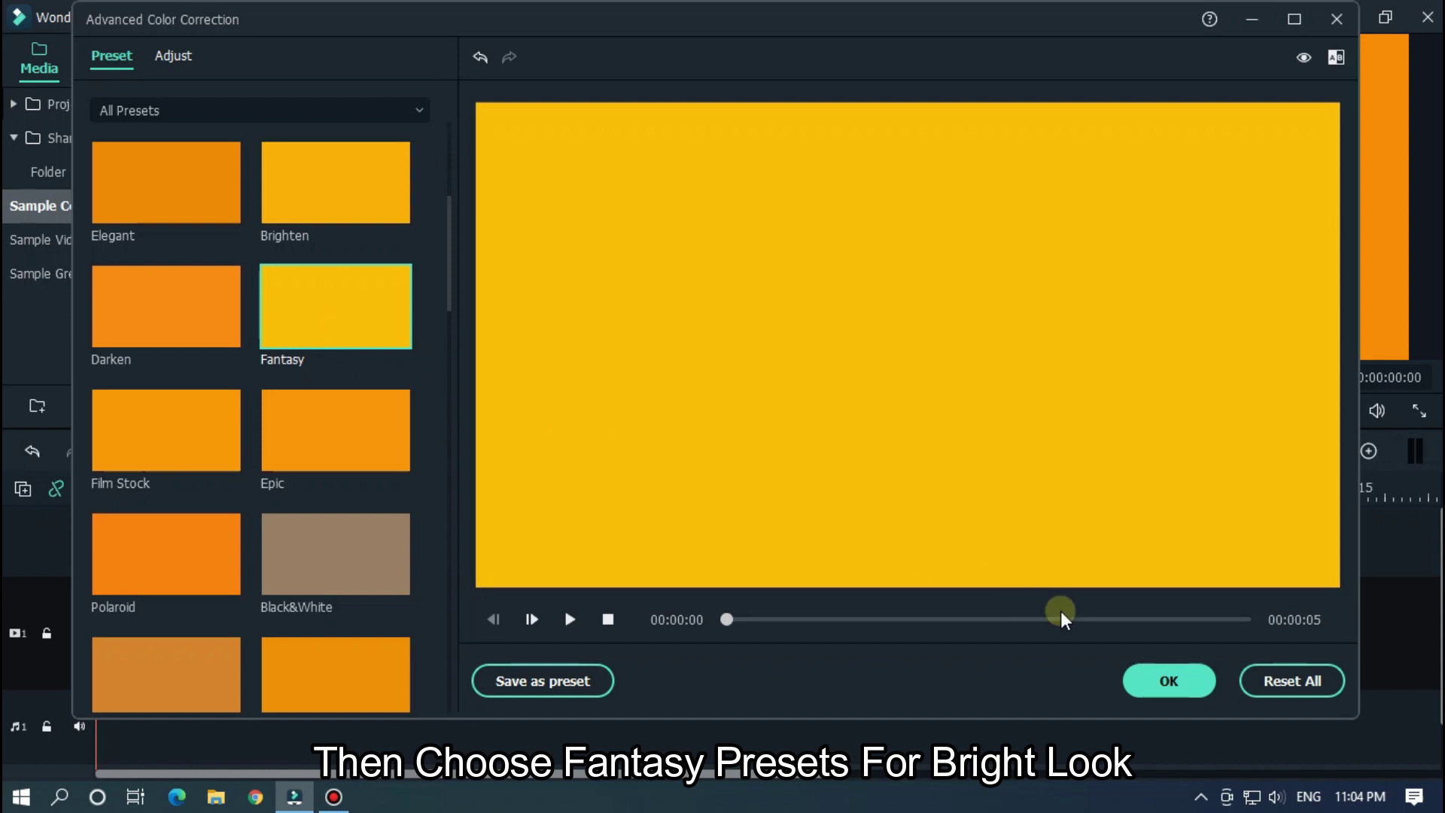
click(1166, 680)
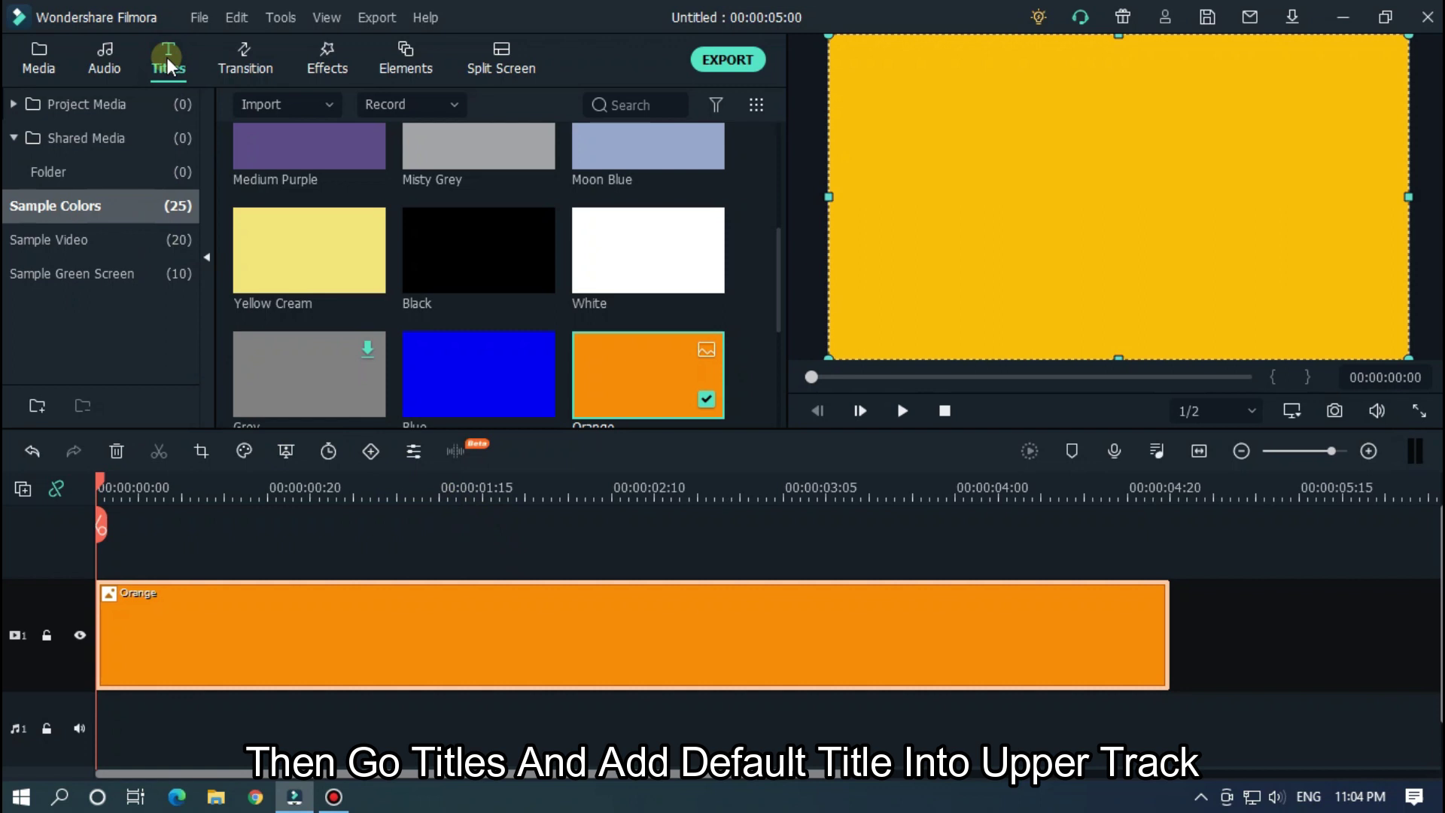
Add a Default Title on the track above the orange background and open it in the advanced text editor
click(168, 66)
drag(310, 192, 81, 546)
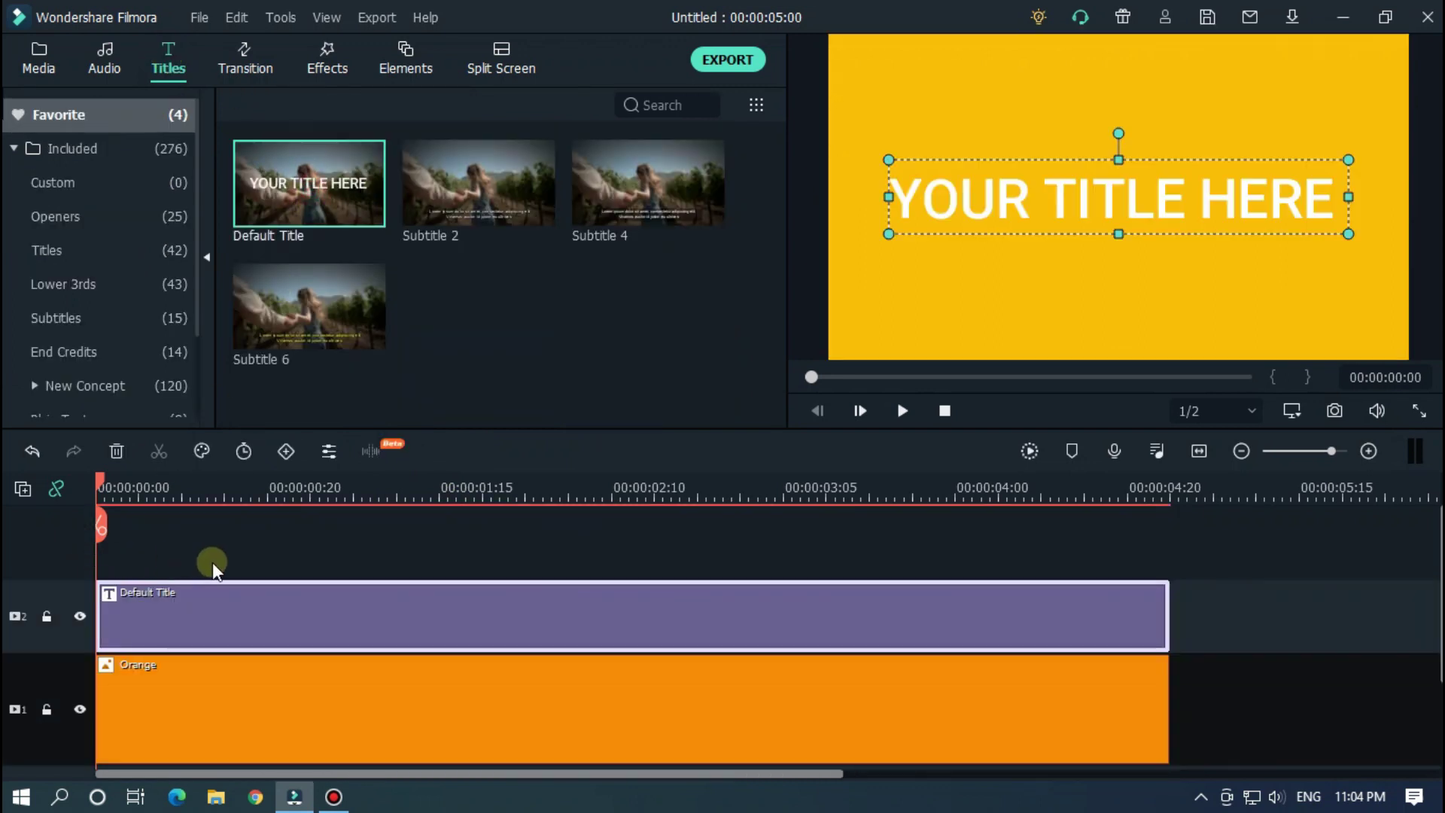
double_click(547, 605)
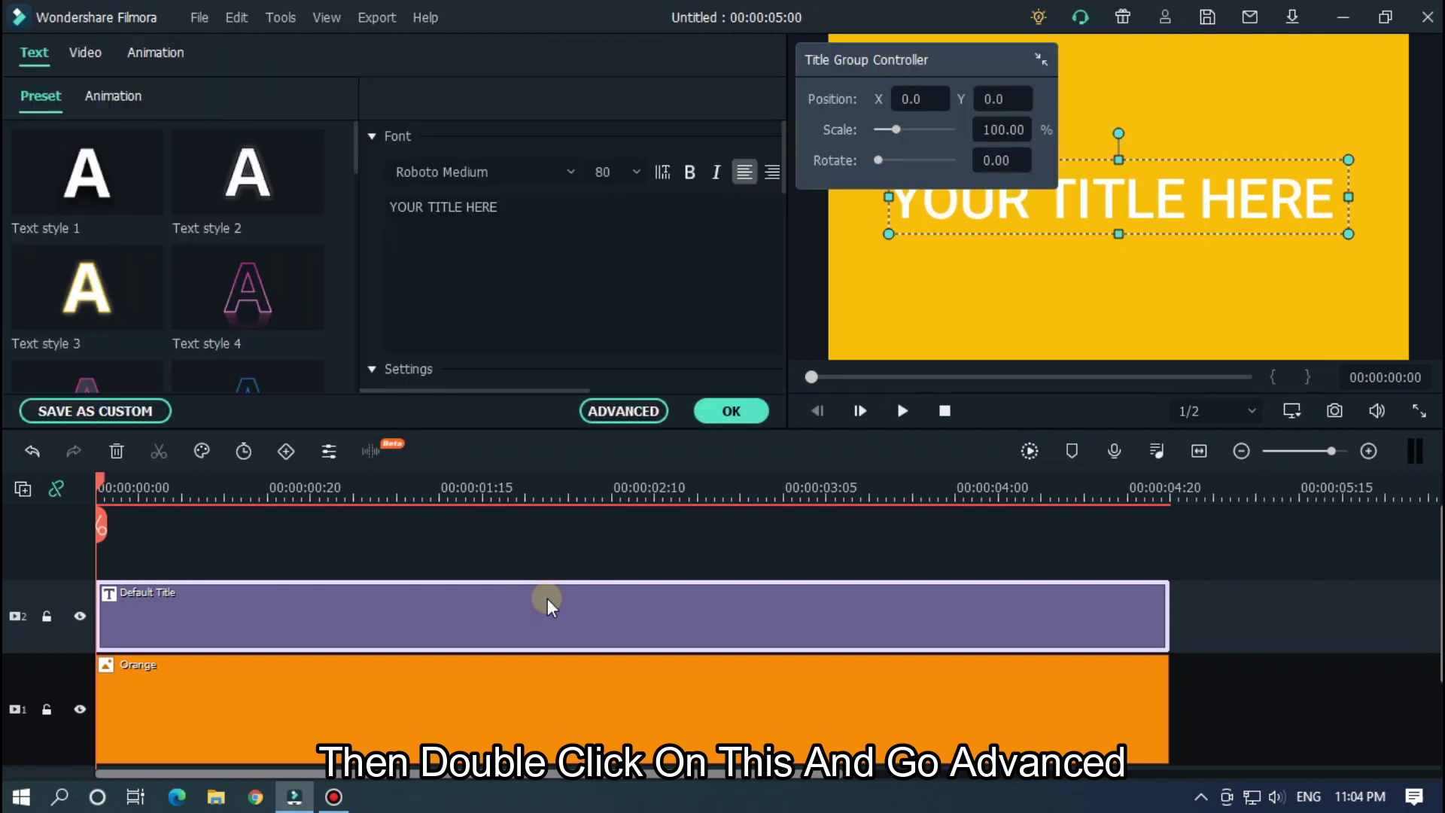
click(1042, 61)
drag(995, 64, 940, 15)
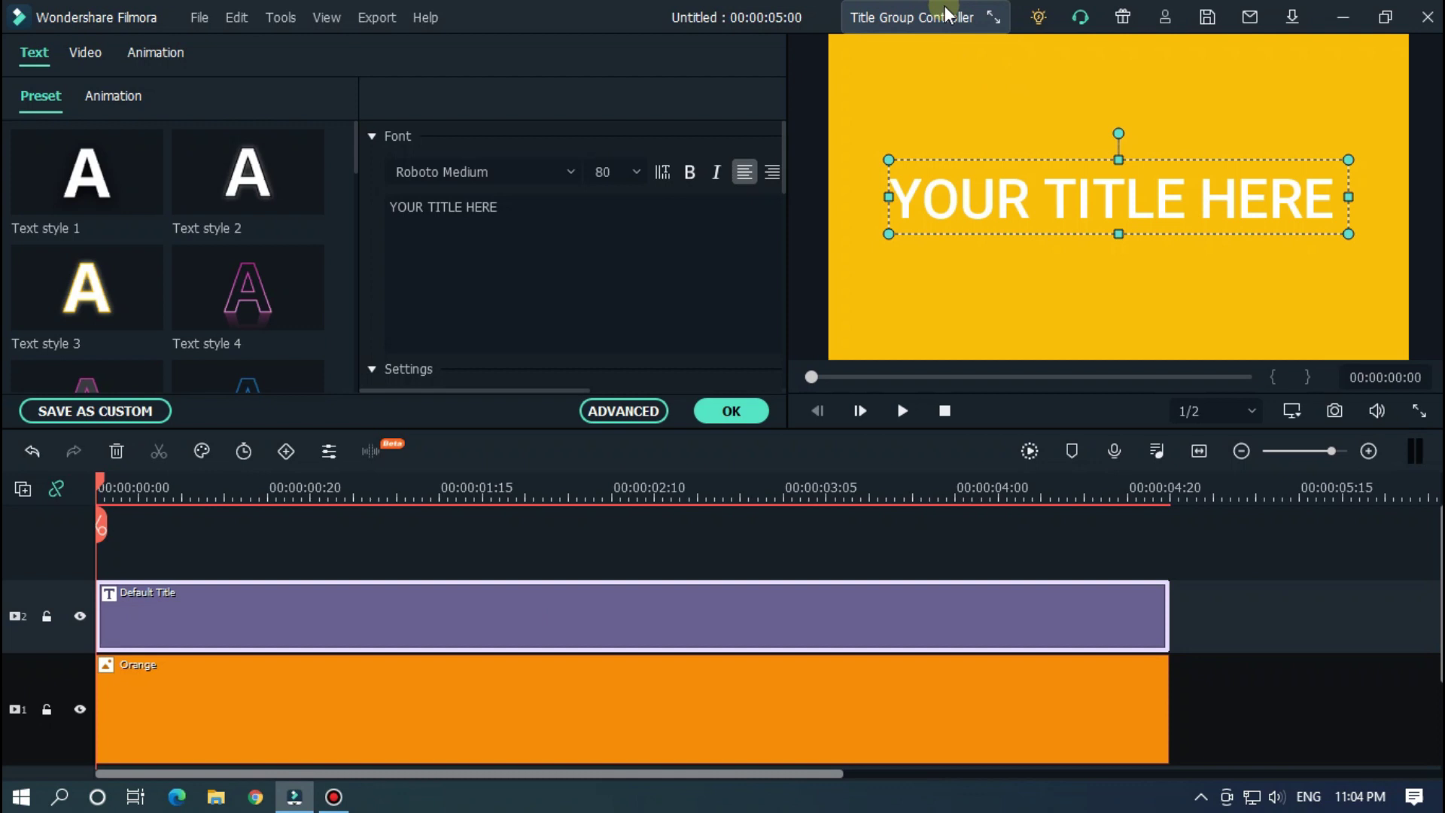
click(632, 411)
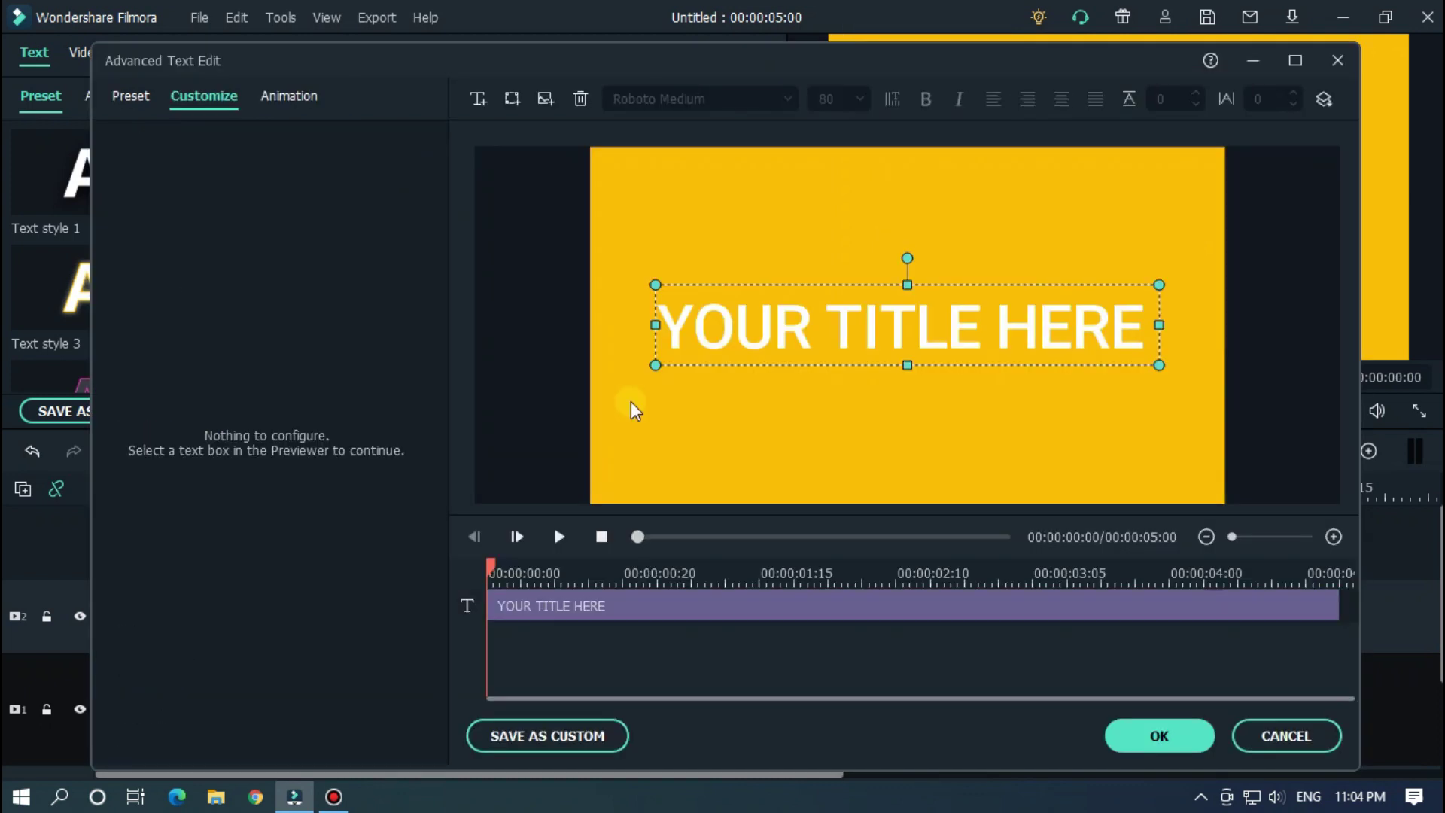
Delete the YOUR TITLE HERE text layer and add a circle shape in its place
click(685, 604)
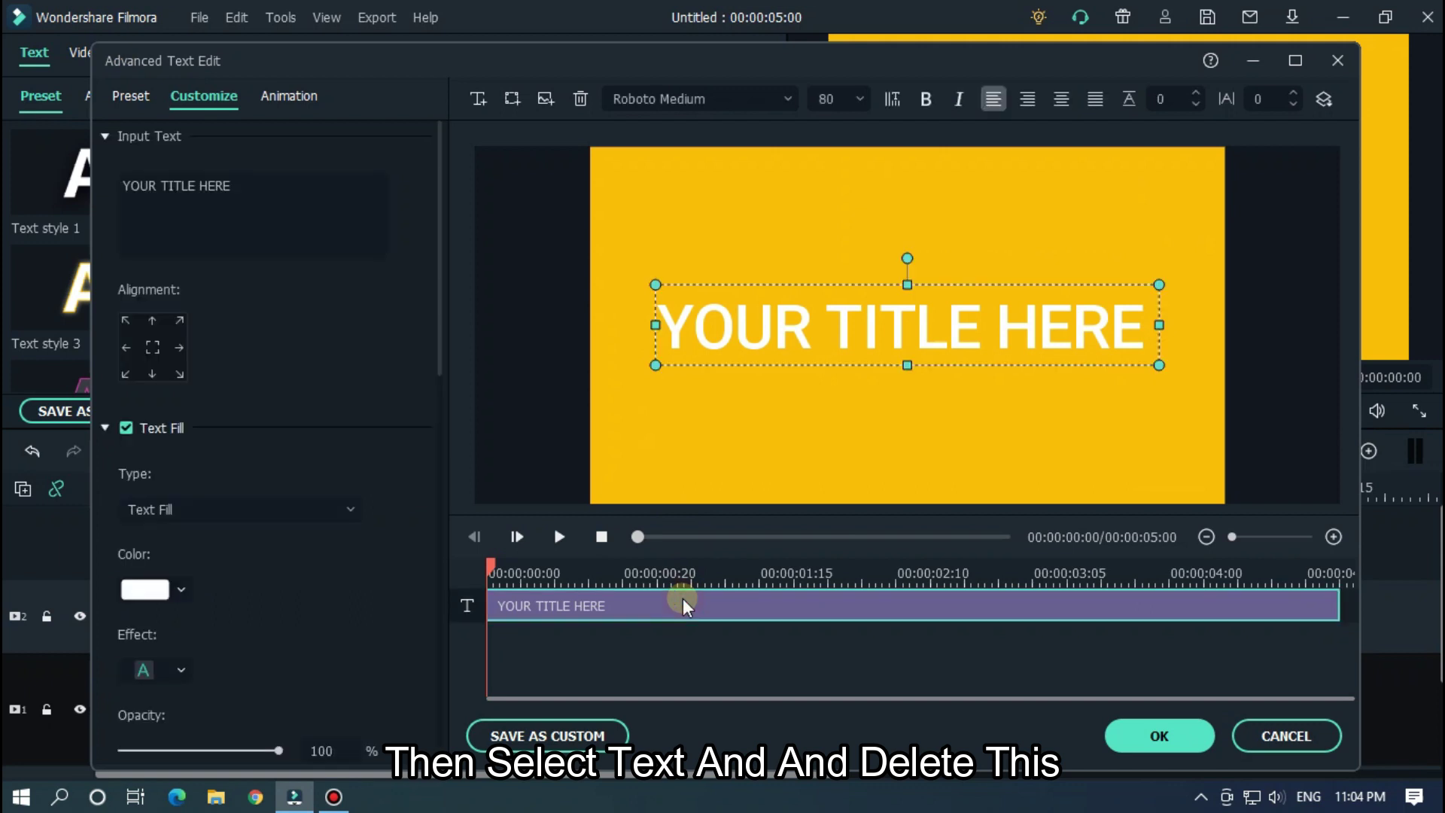
click(592, 102)
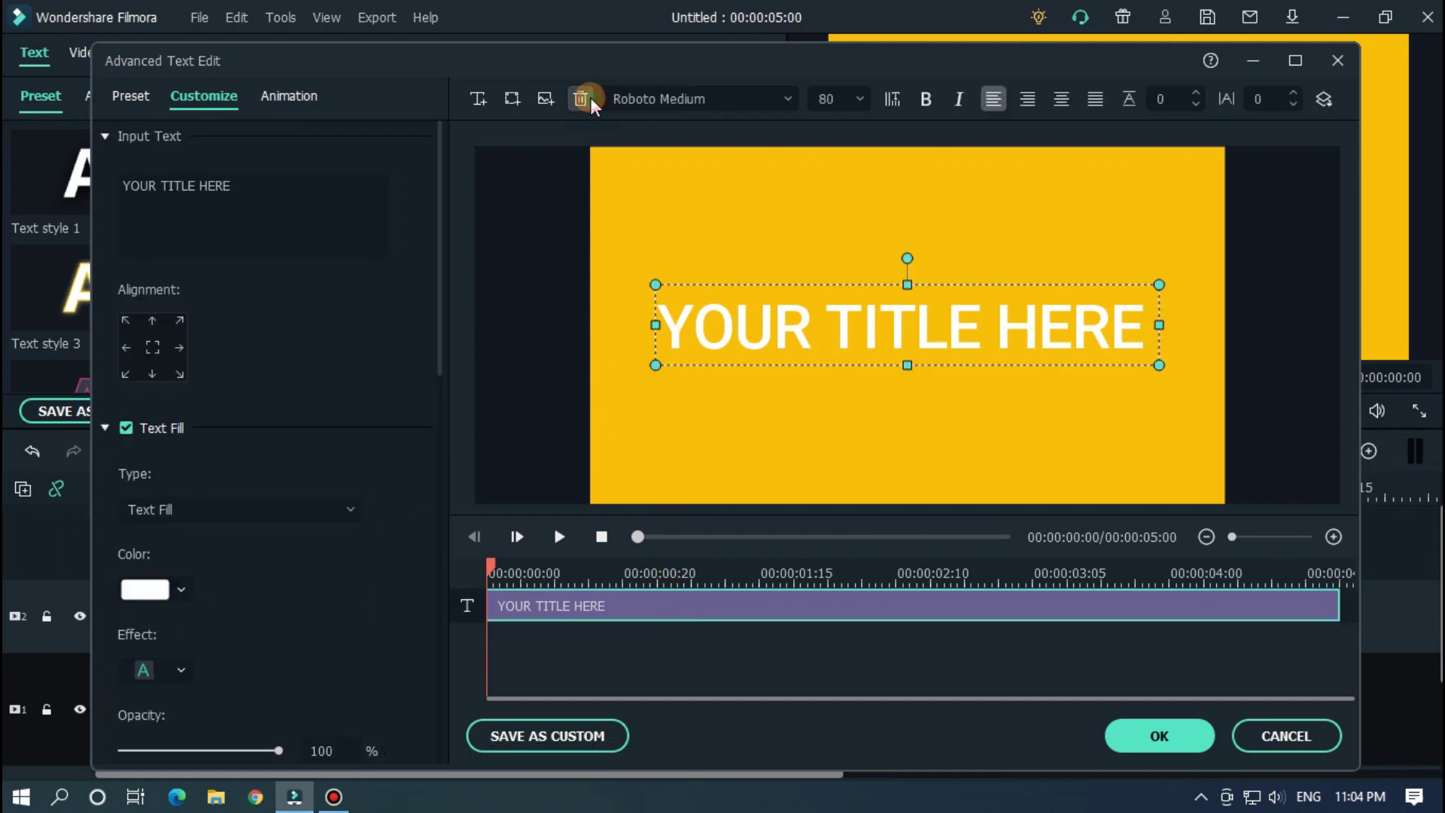
click(512, 99)
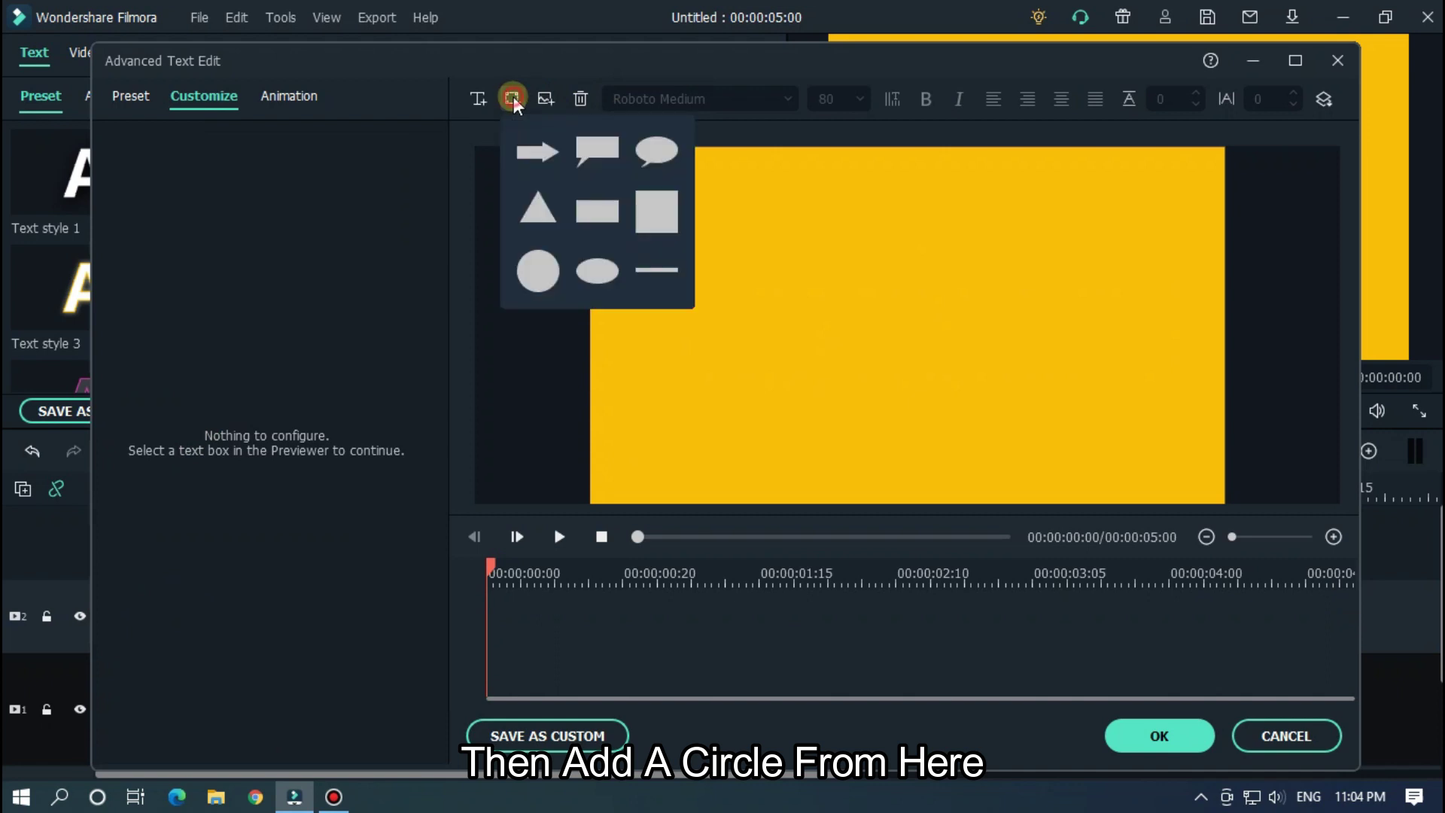
click(535, 269)
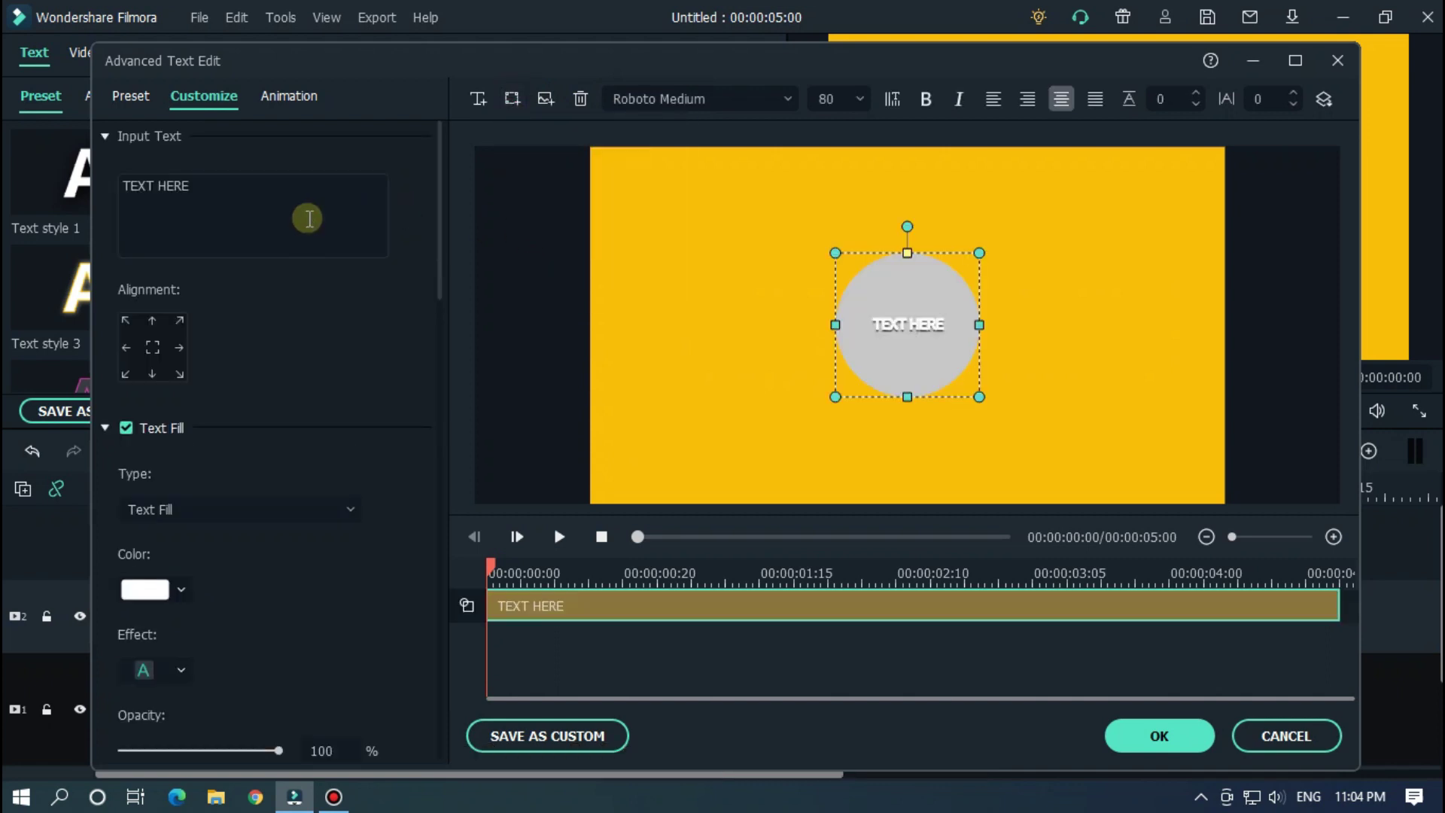
Remove the TEXT HERE placeholder from inside the circle
click(277, 200)
key(ctrl+a)
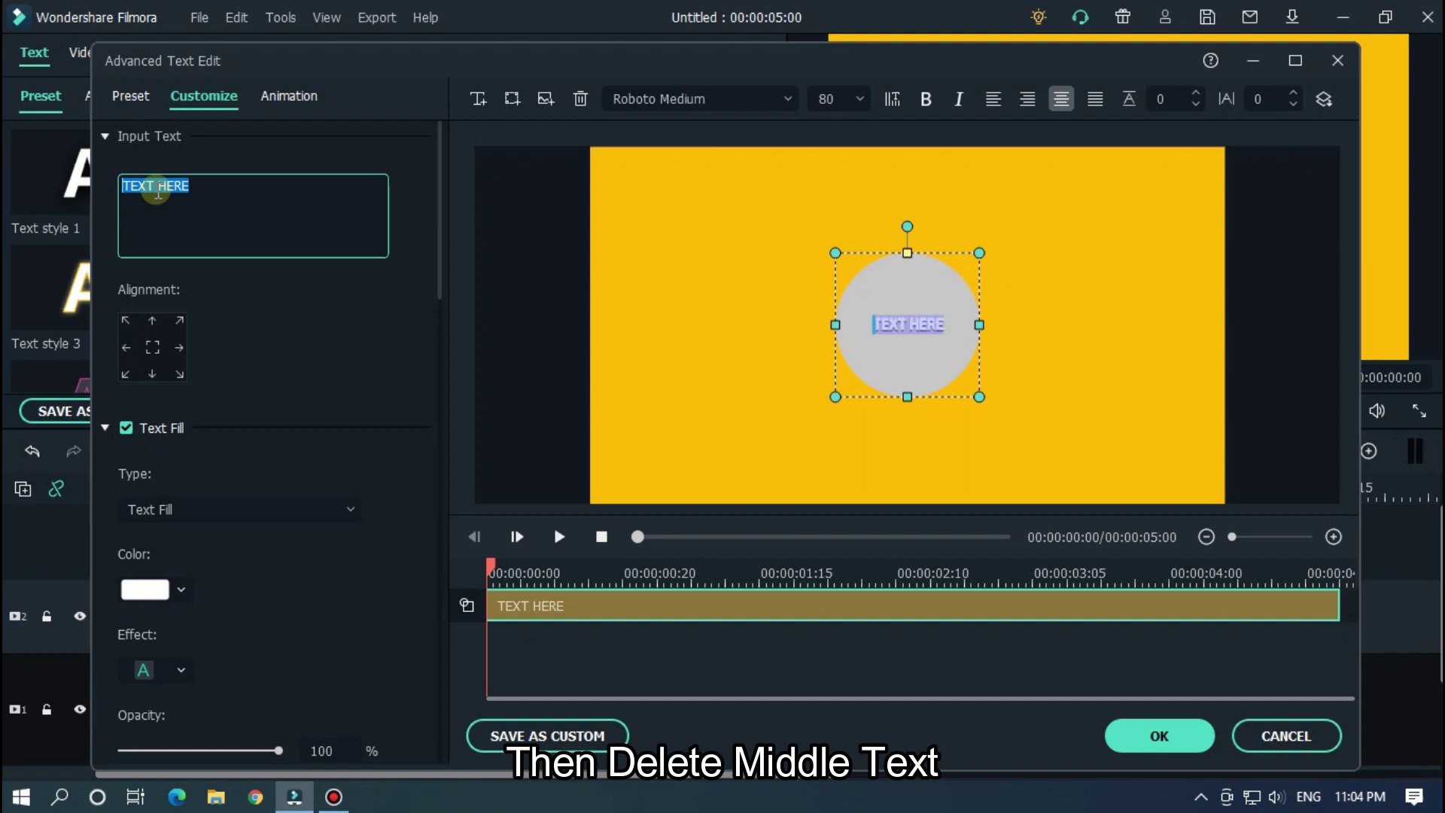
key(BackSpace)
click(322, 319)
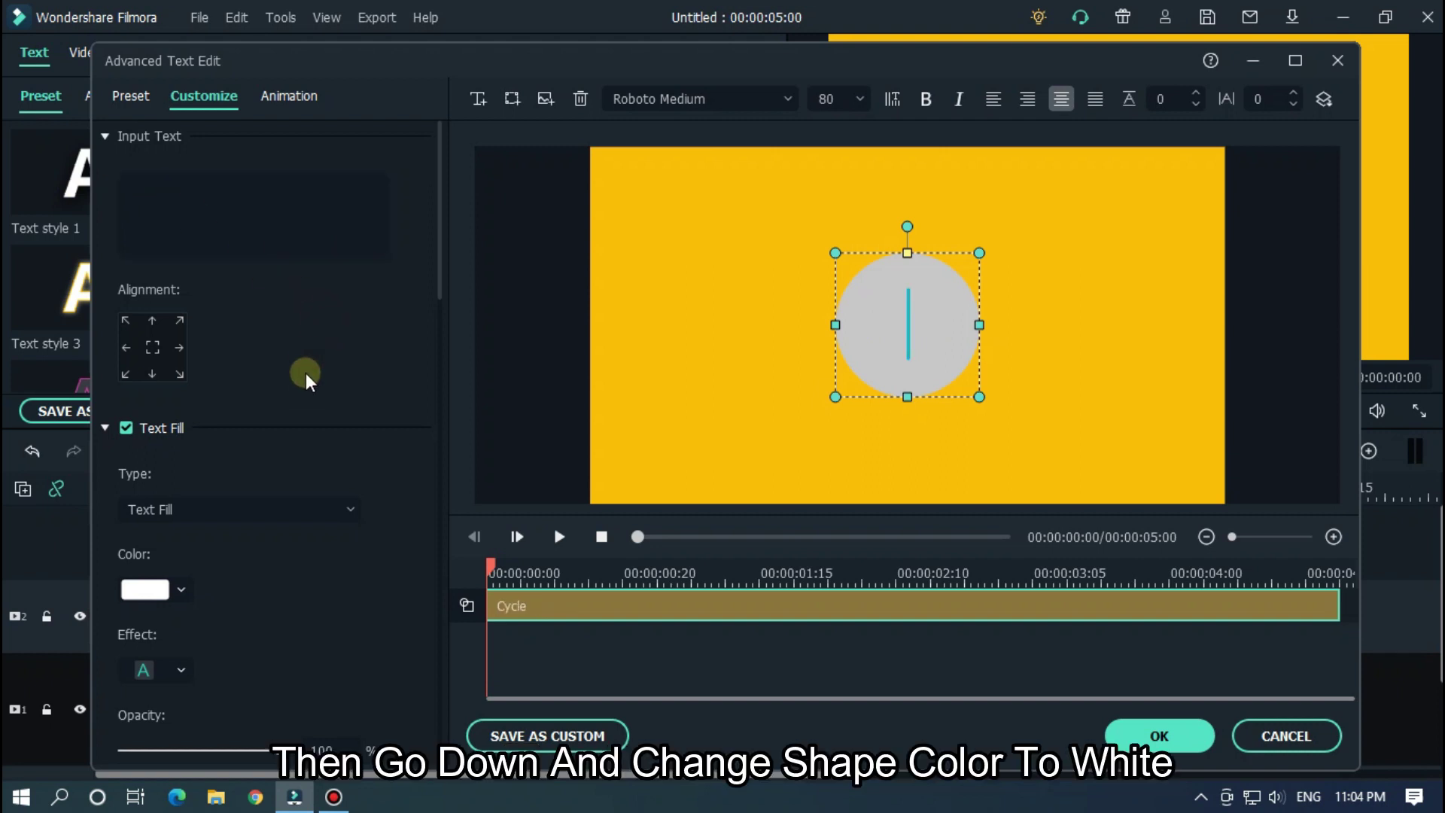
Set the circle's shape fill color to white (#ffffff)
scroll(308, 384, down, 10)
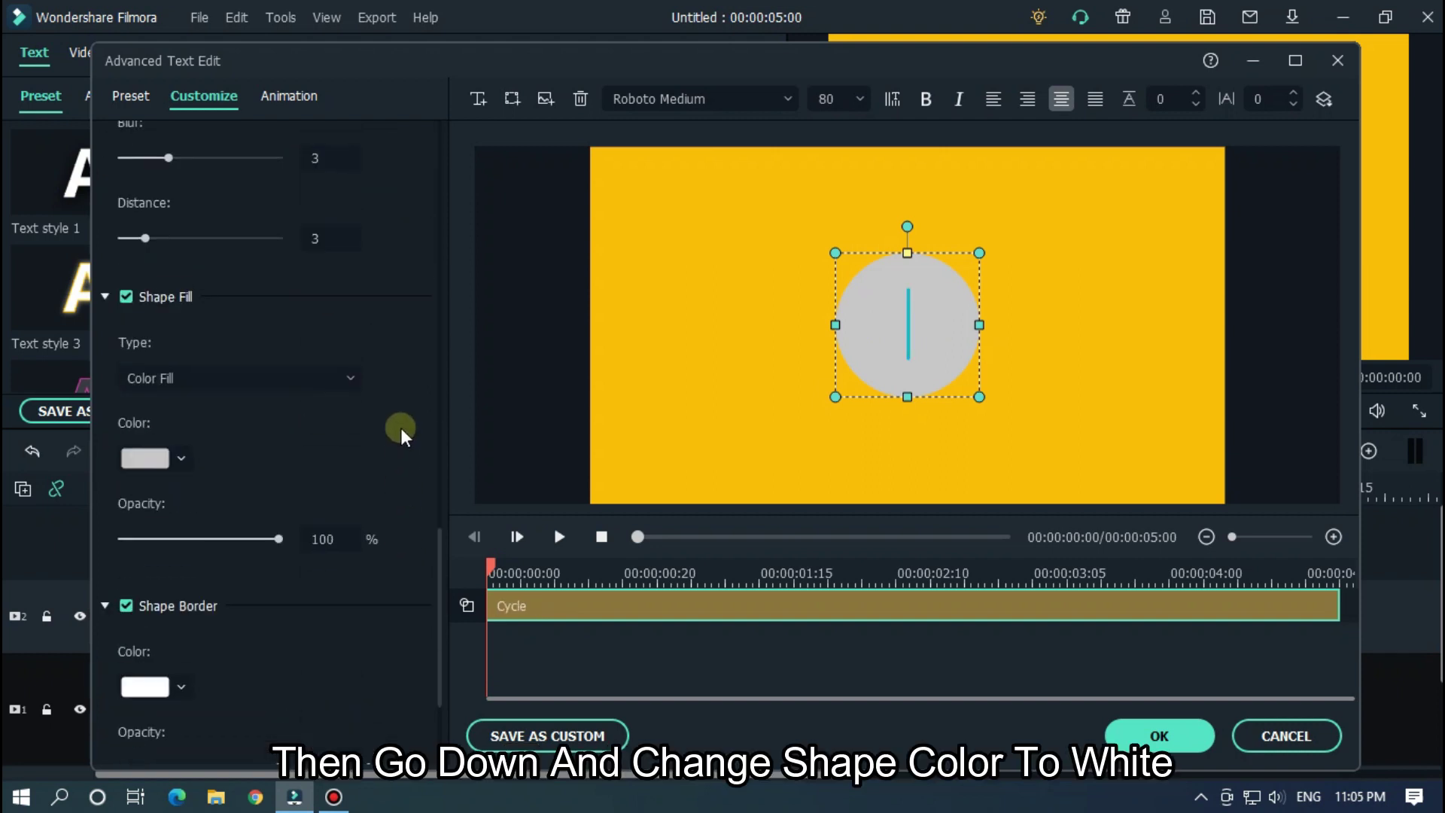
scroll(399, 430, down, 3)
scroll(335, 399, up, 1)
click(145, 315)
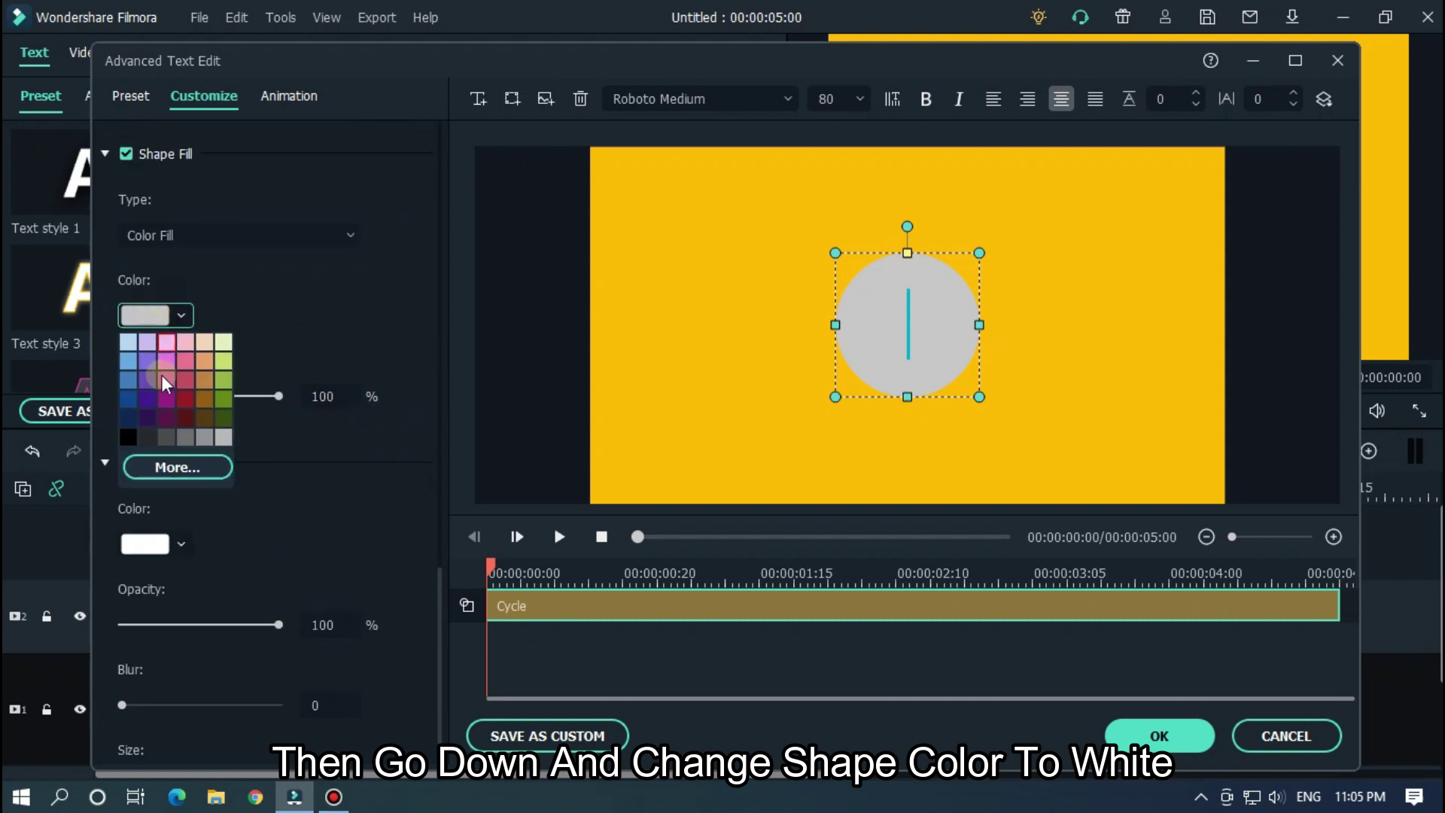
click(165, 467)
click(243, 374)
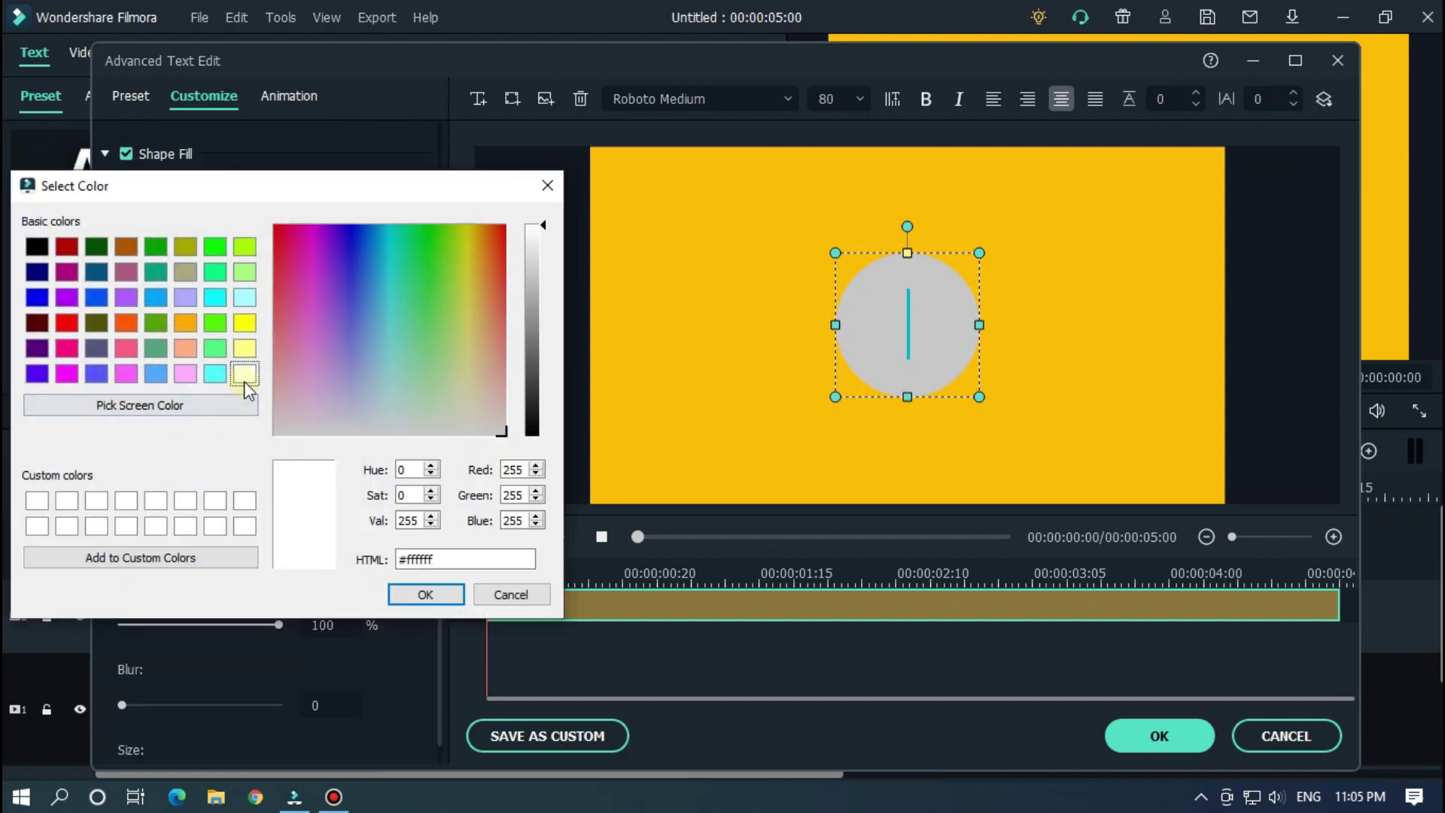
click(426, 593)
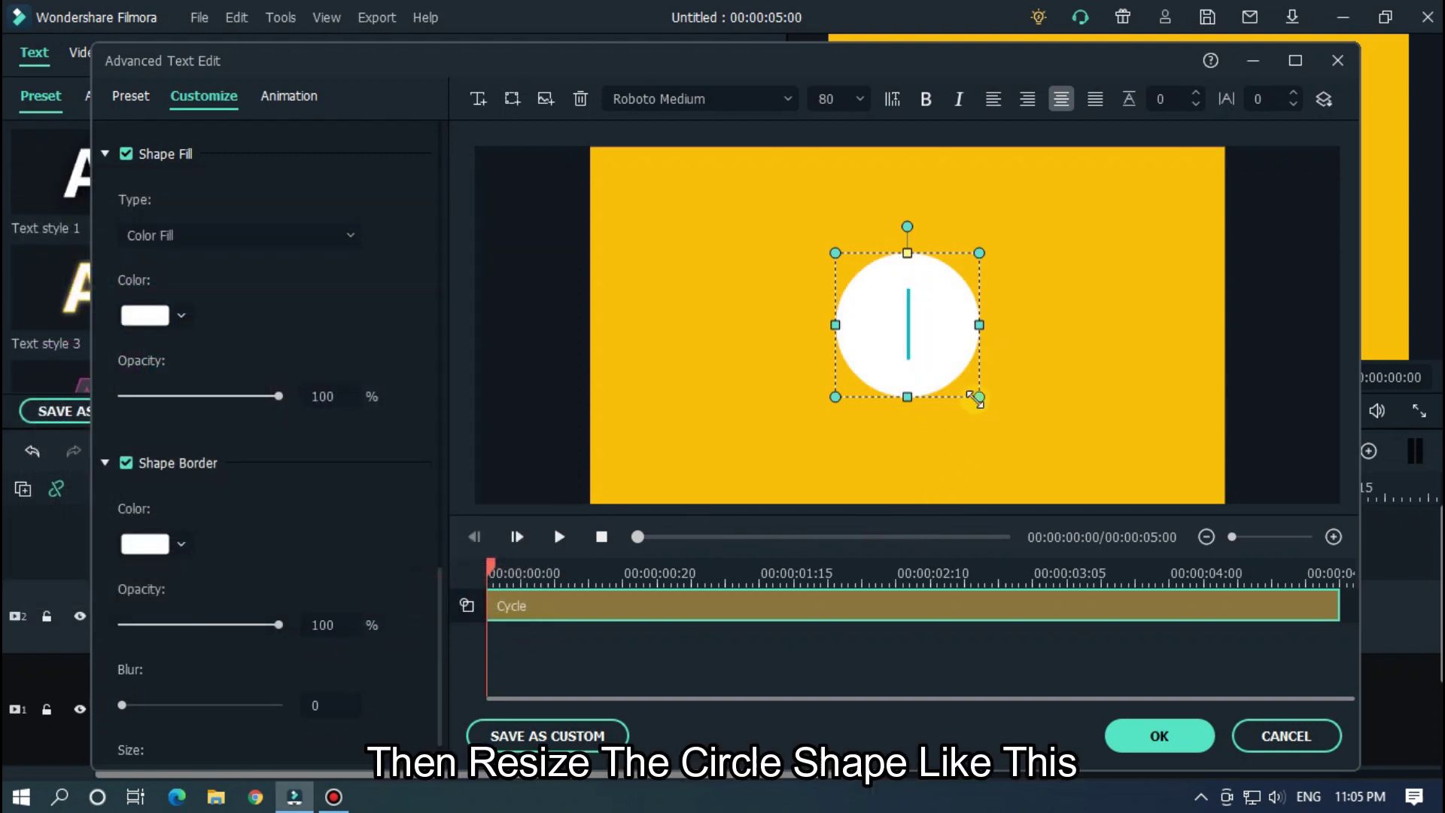
Enlarge the white circle to about twice its size, center it in the frame and accept the title edits
drag(975, 399, 1071, 490)
drag(1006, 380, 936, 320)
drag(1025, 443, 1078, 468)
drag(1016, 388, 994, 369)
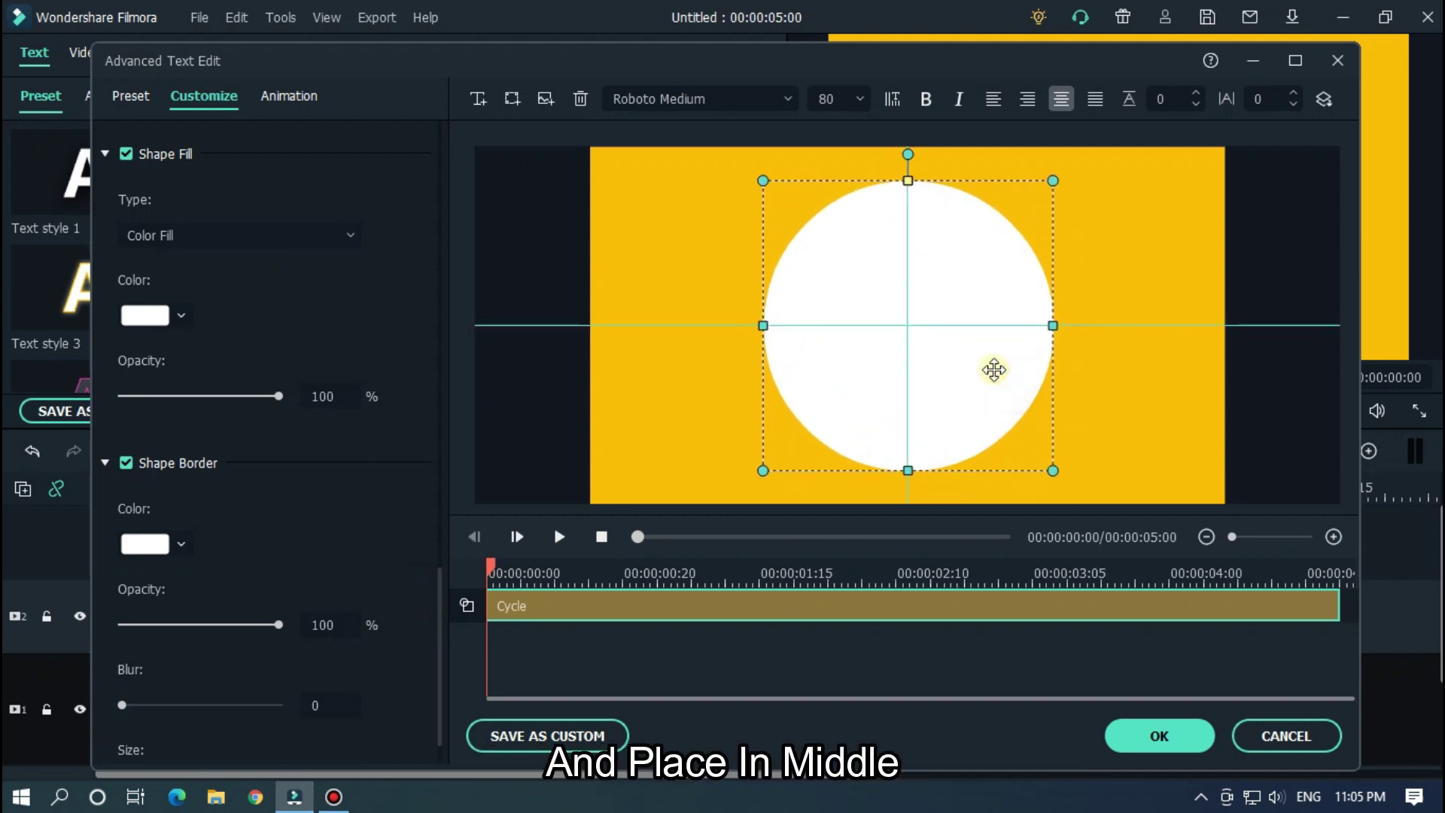
click(1129, 405)
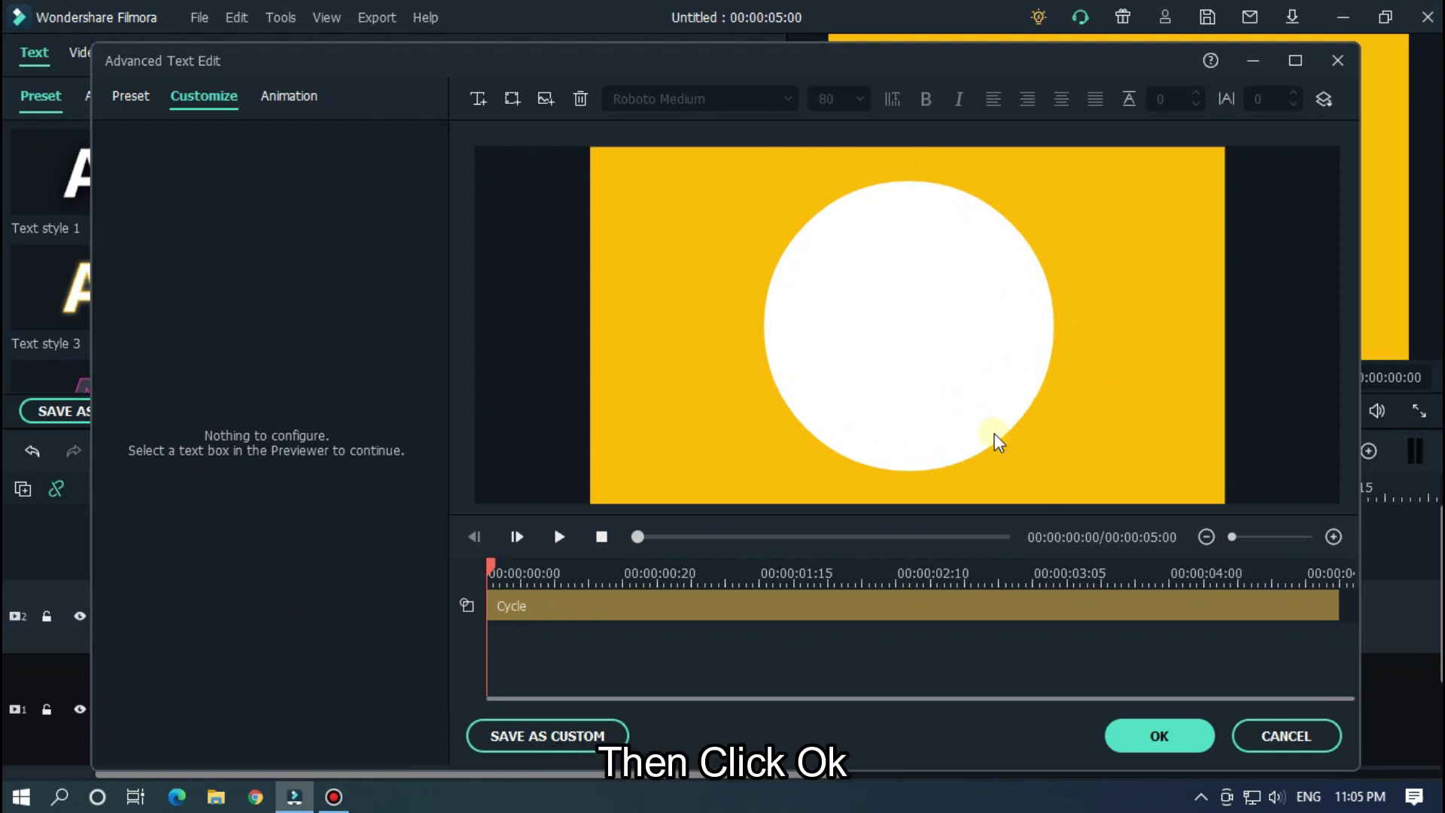
click(1157, 738)
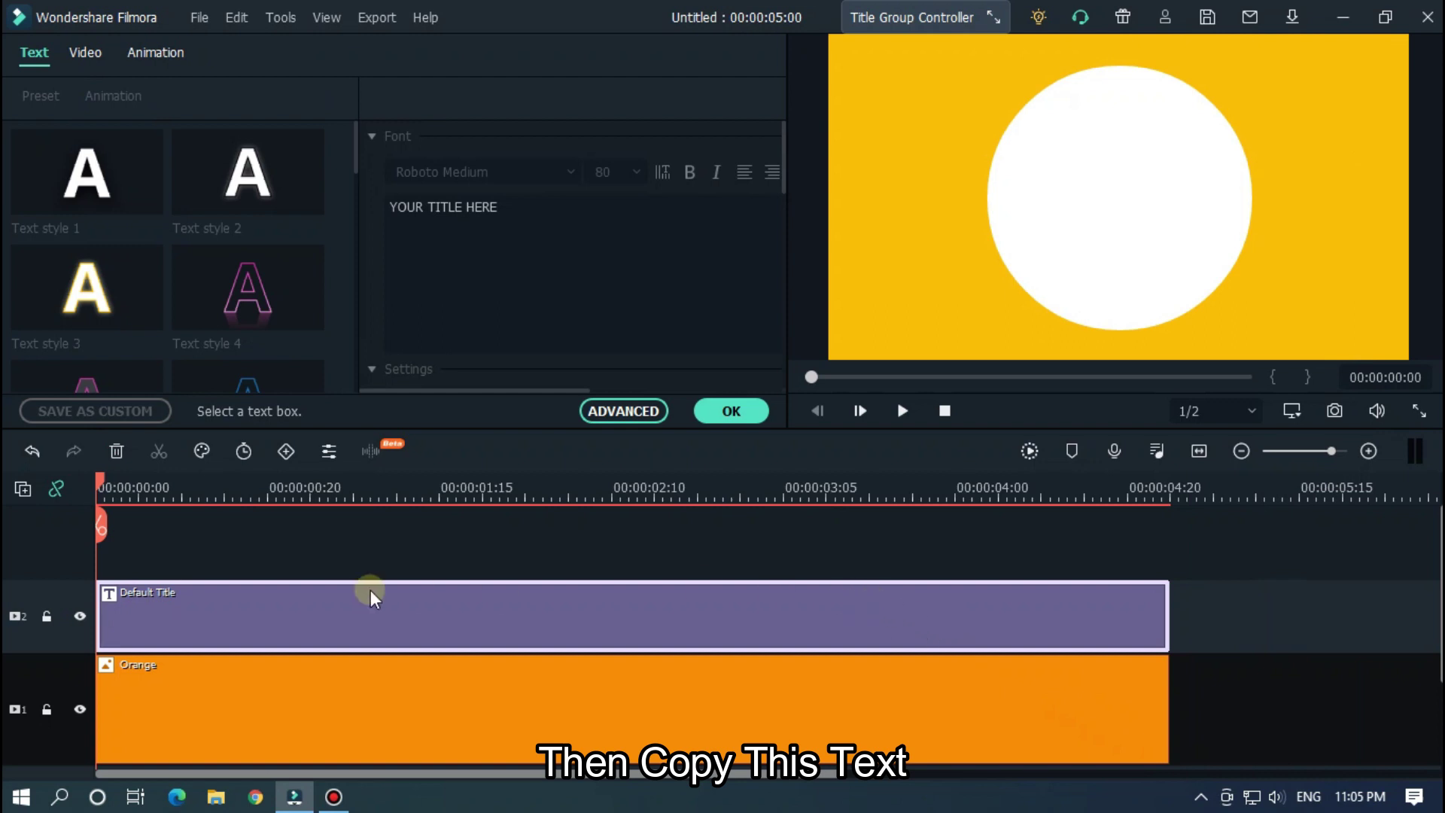
Add a new video track and paste a copy of the circle title onto it, directly above the original
click(36, 501)
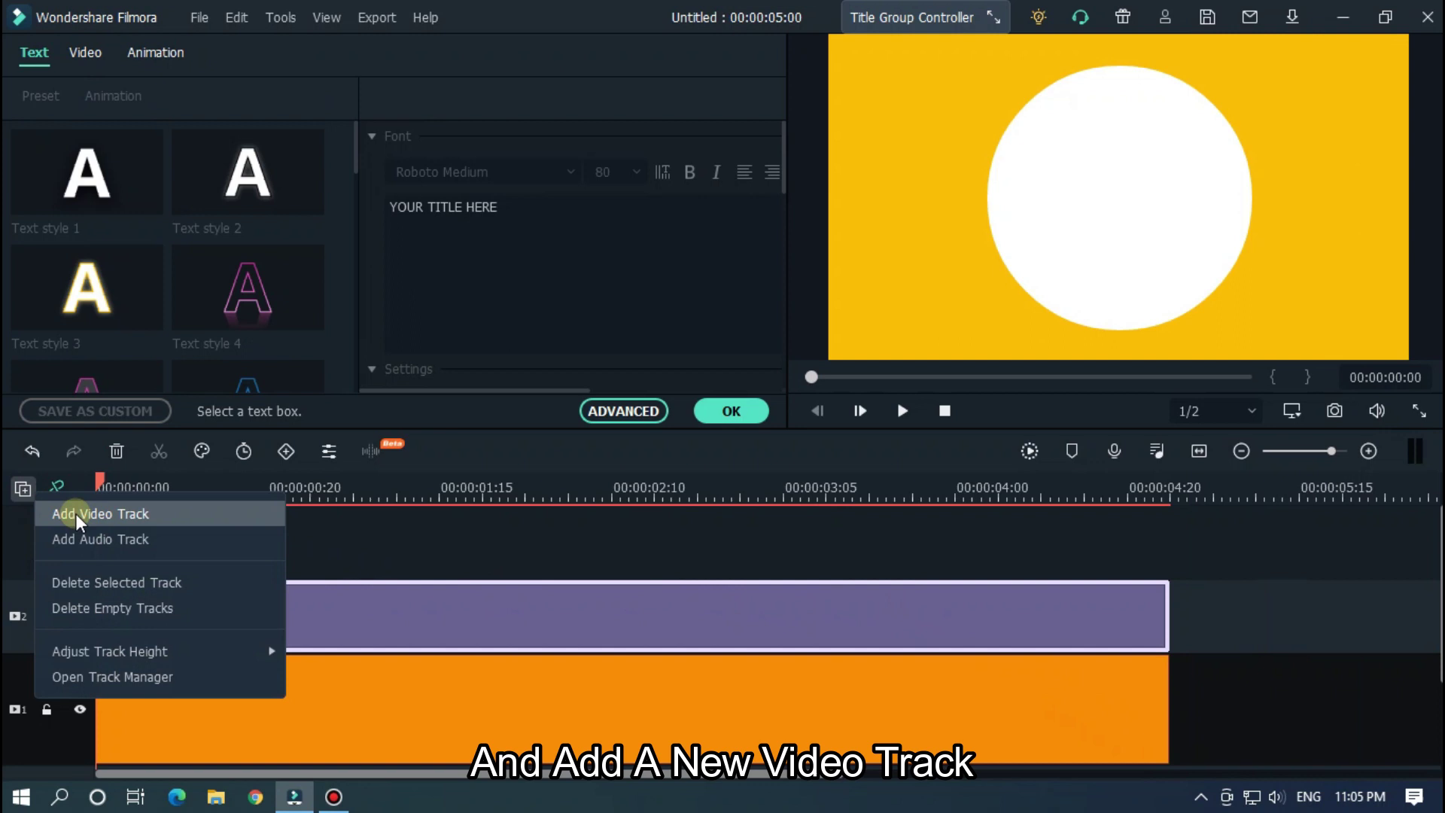
click(60, 510)
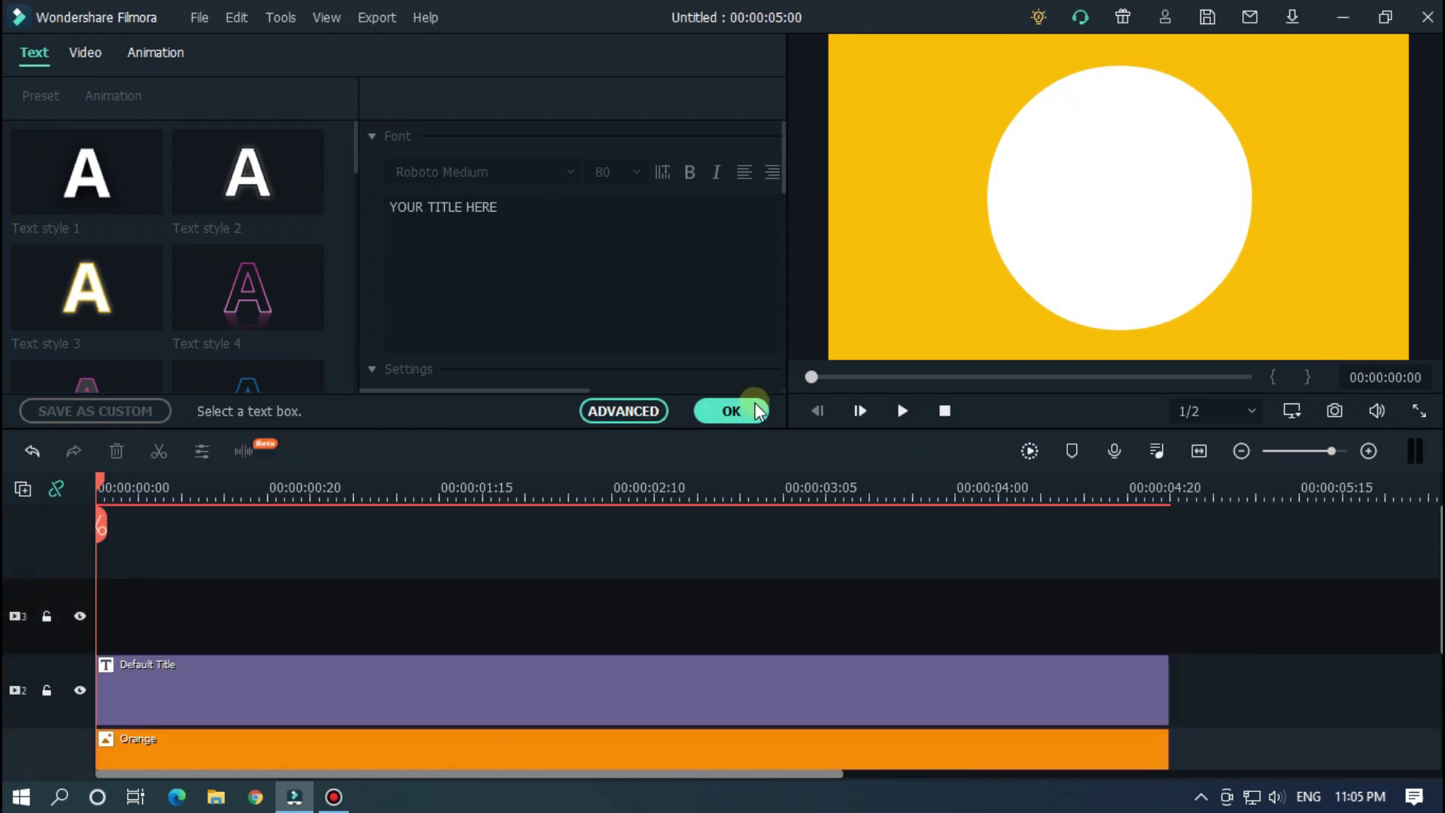
key(ctrl+v)
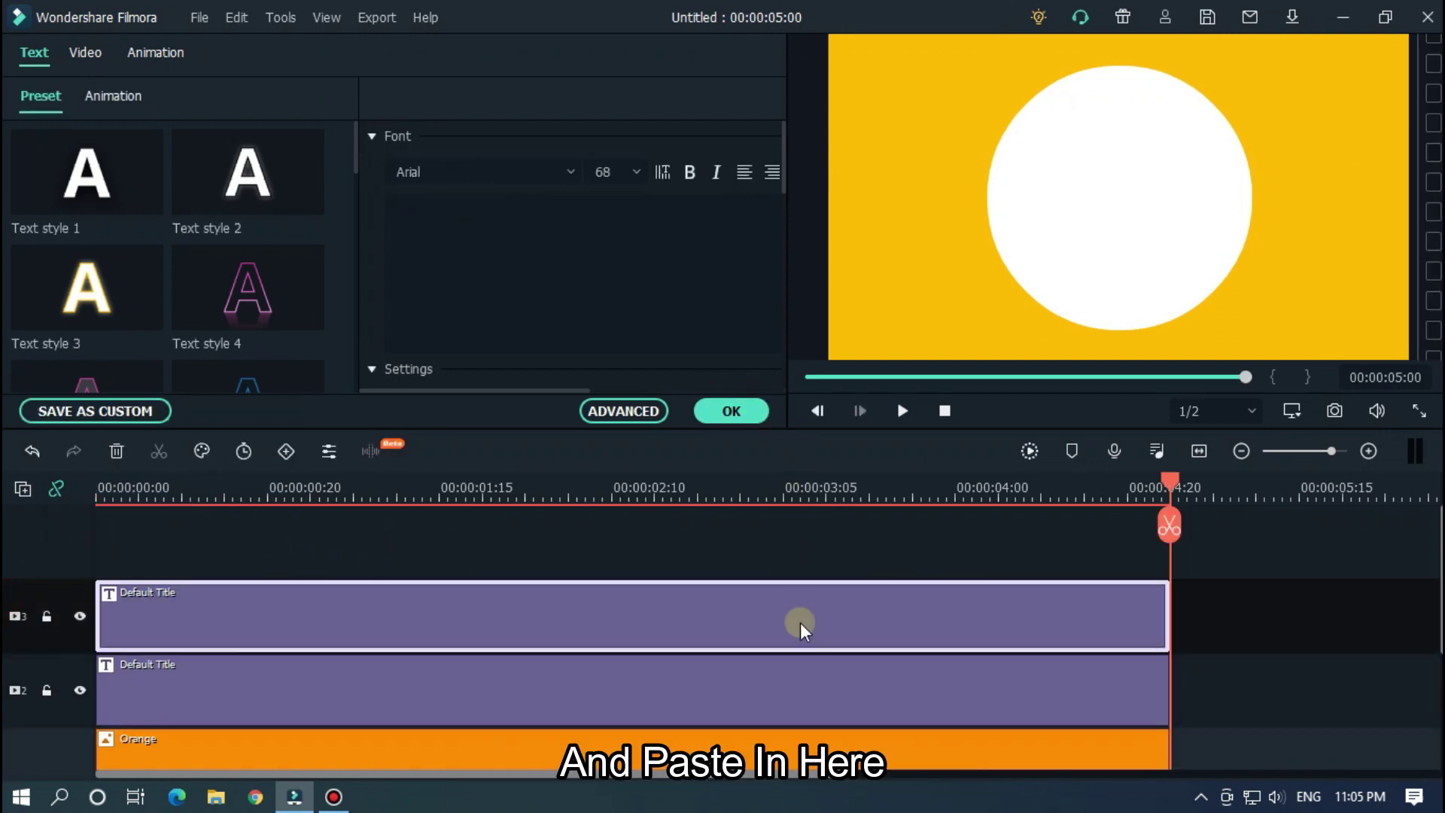
Set the copied circle's shape fill to the background yellow (#ffbe00), sampled from the preview in the advanced text editor
click(636, 411)
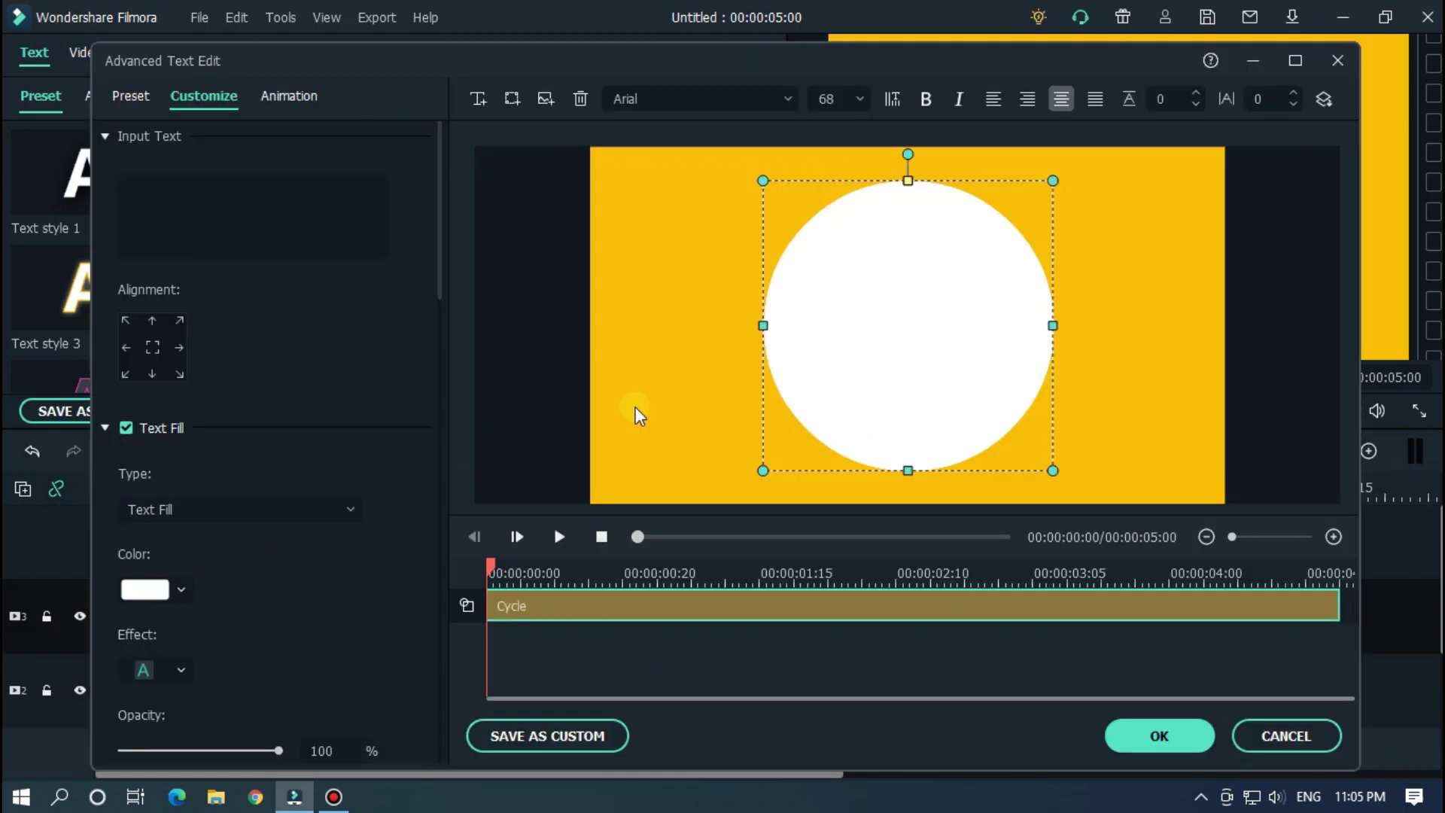
scroll(354, 325, down, 10)
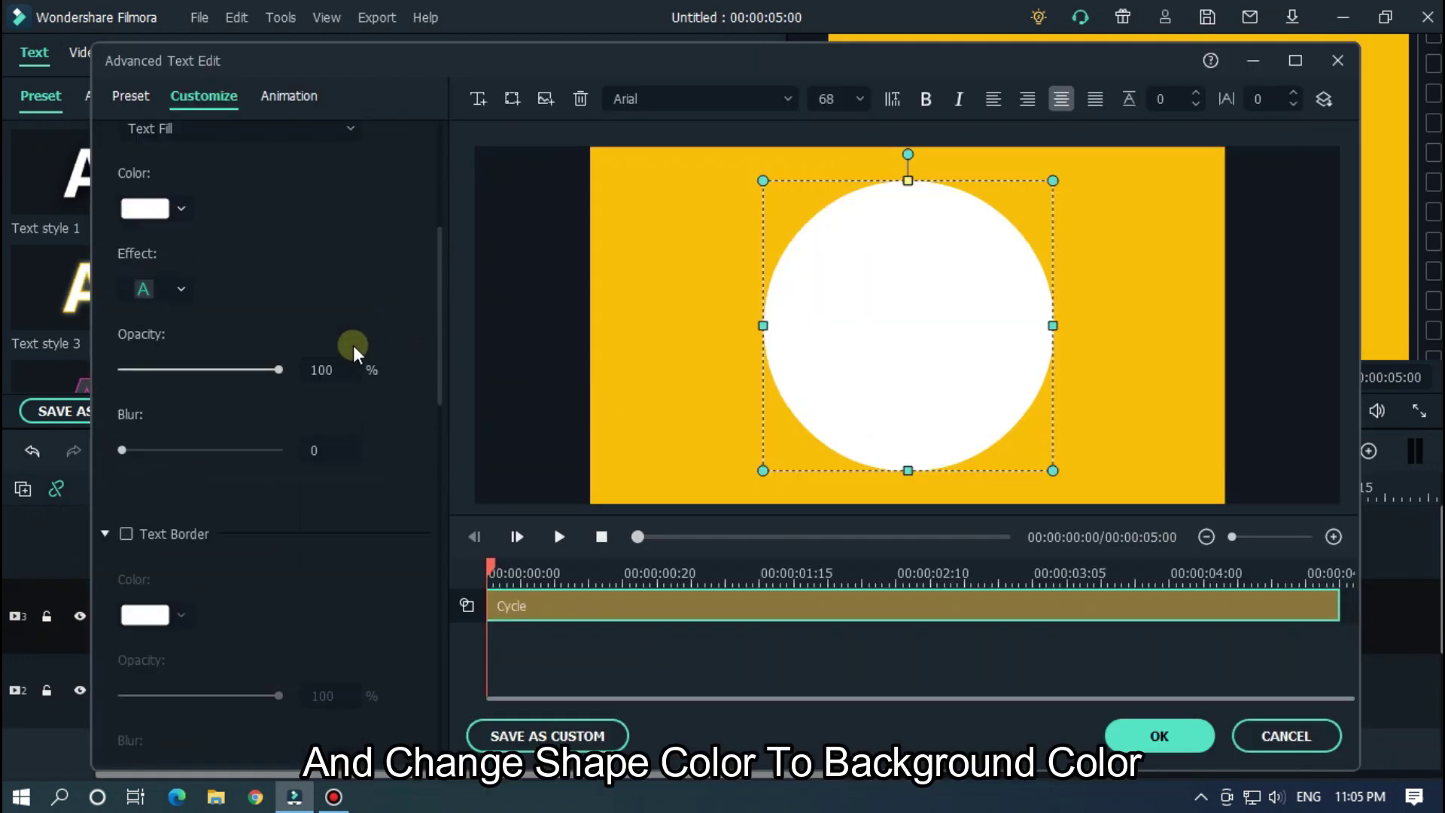
scroll(355, 376, down, 3)
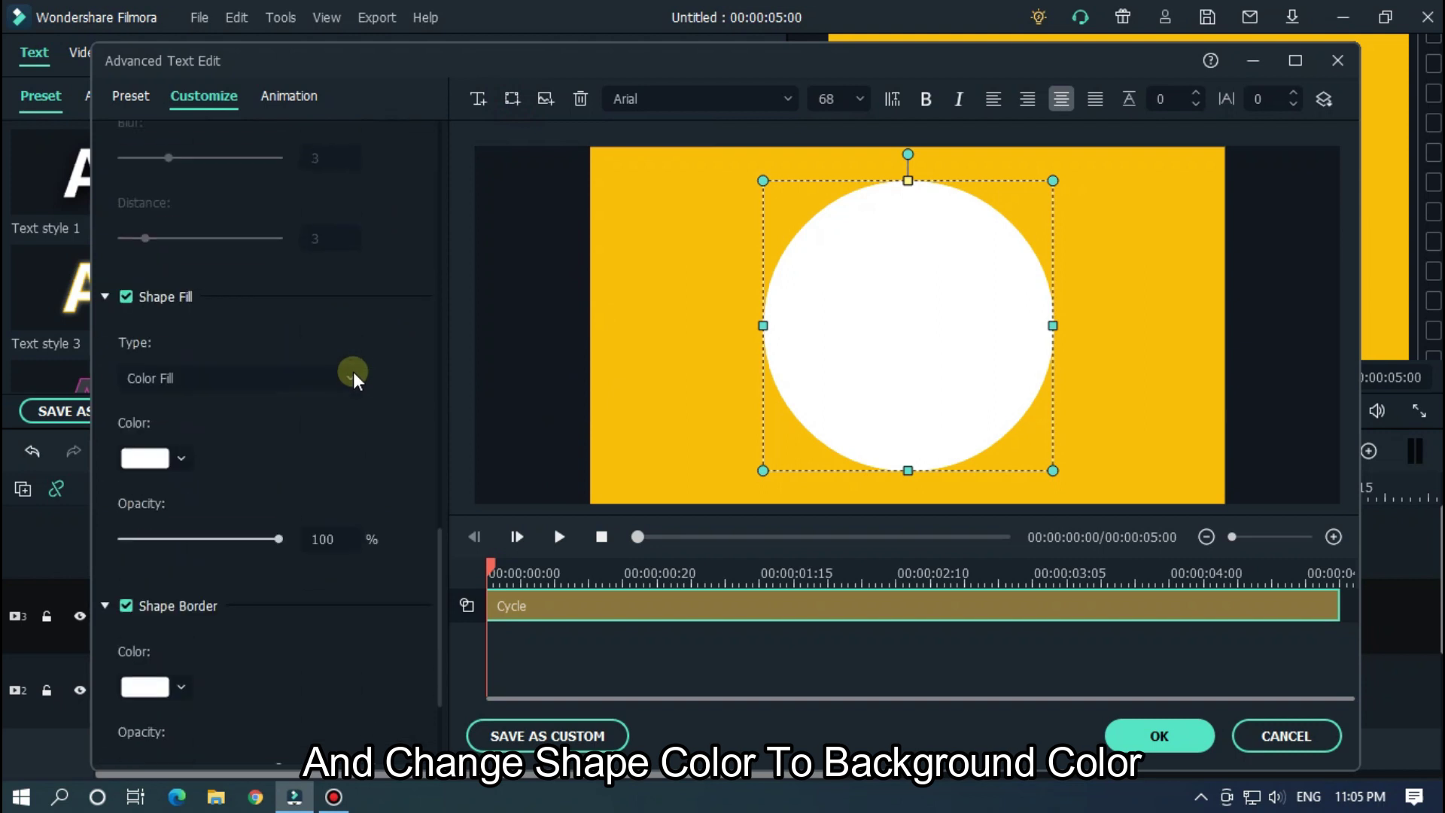
click(162, 456)
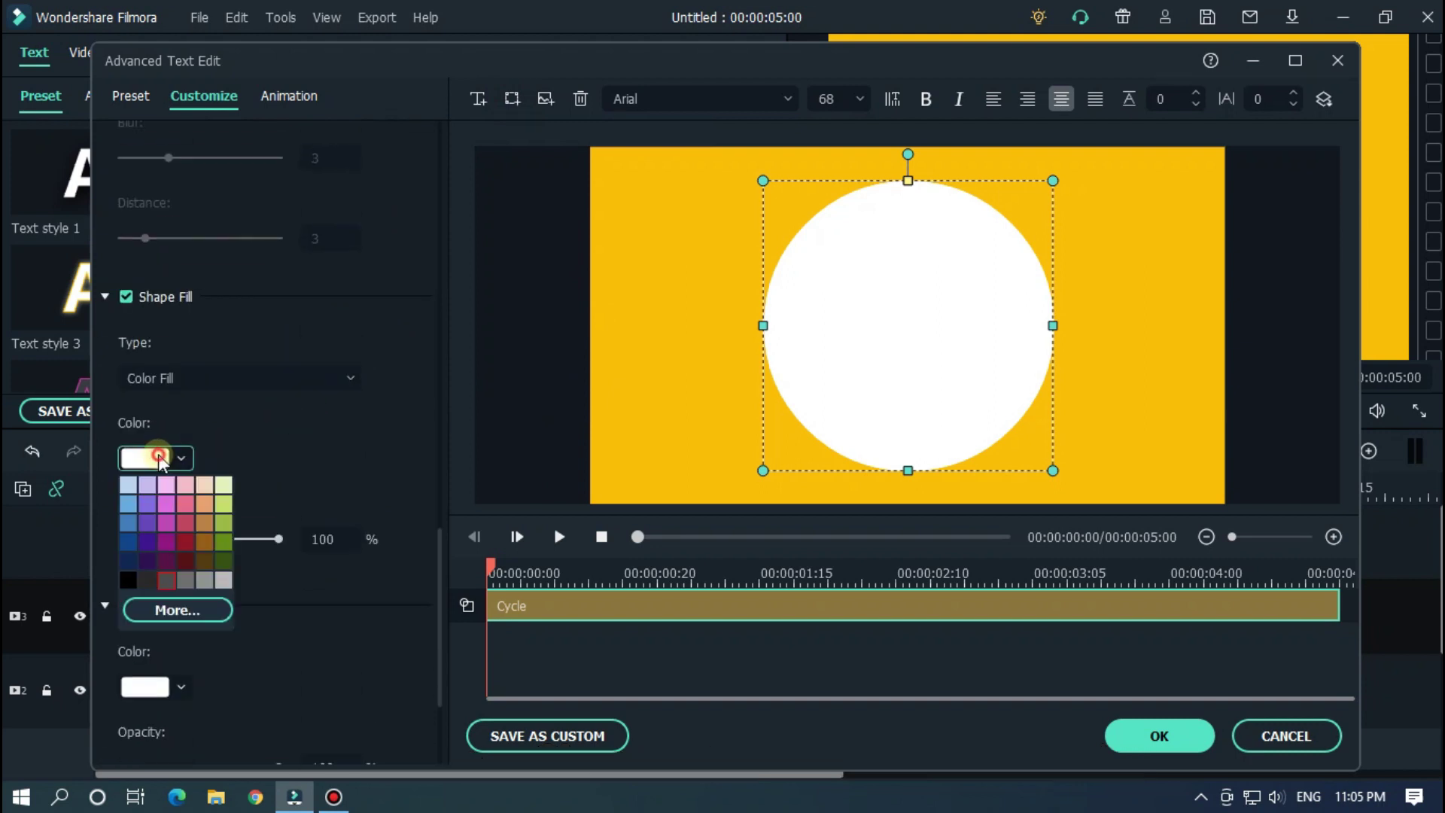
click(179, 611)
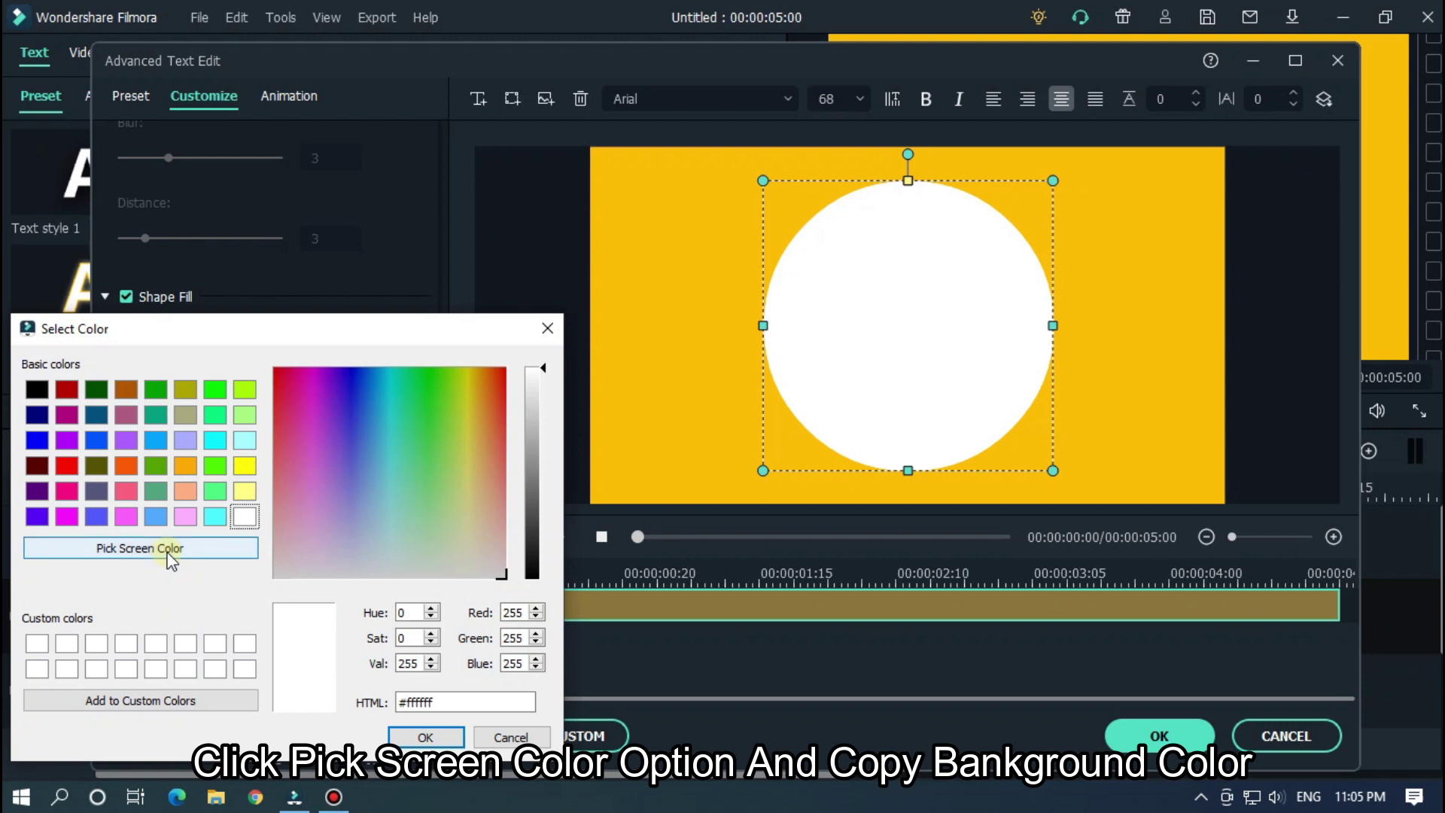
click(167, 555)
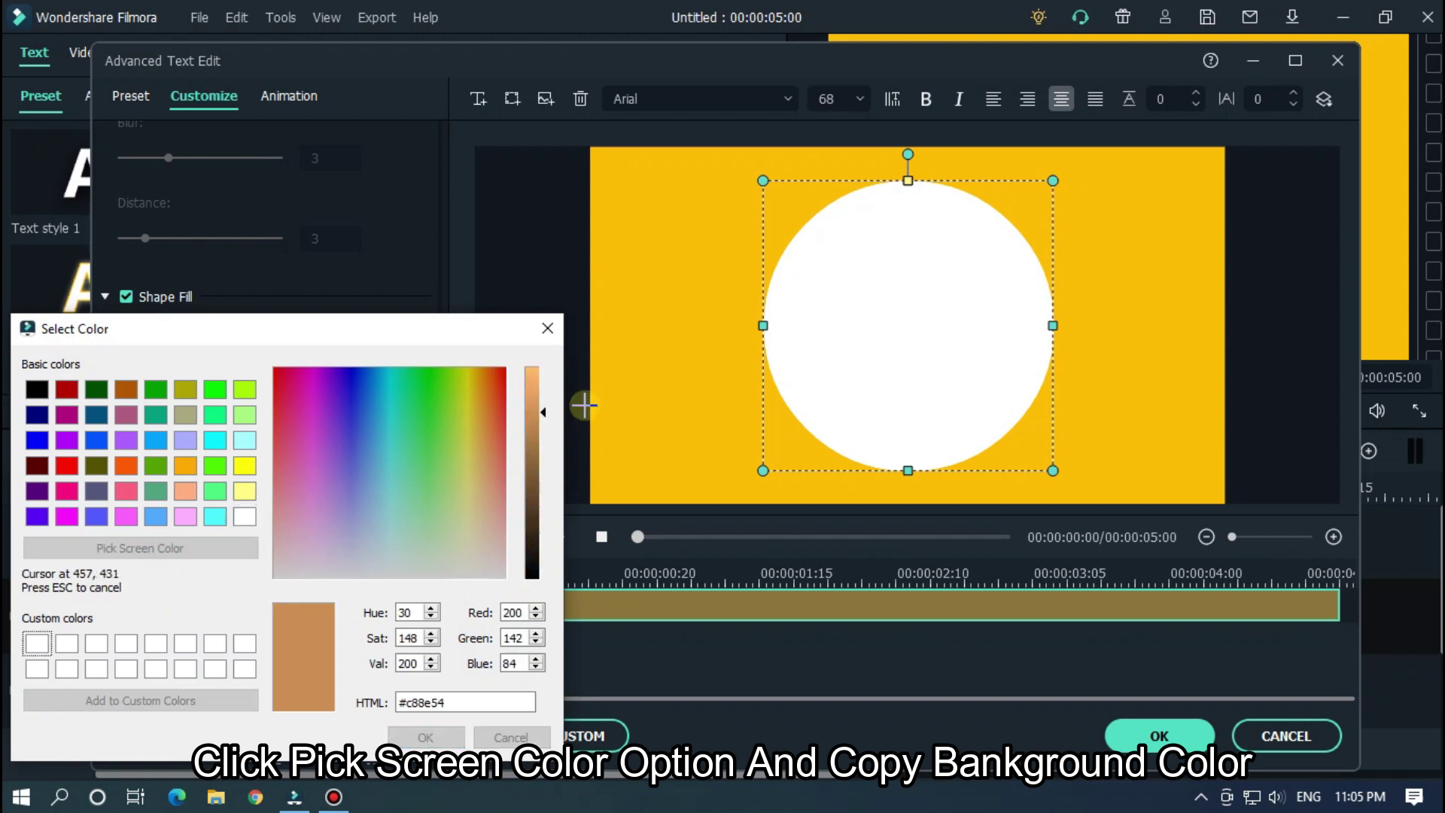
click(666, 346)
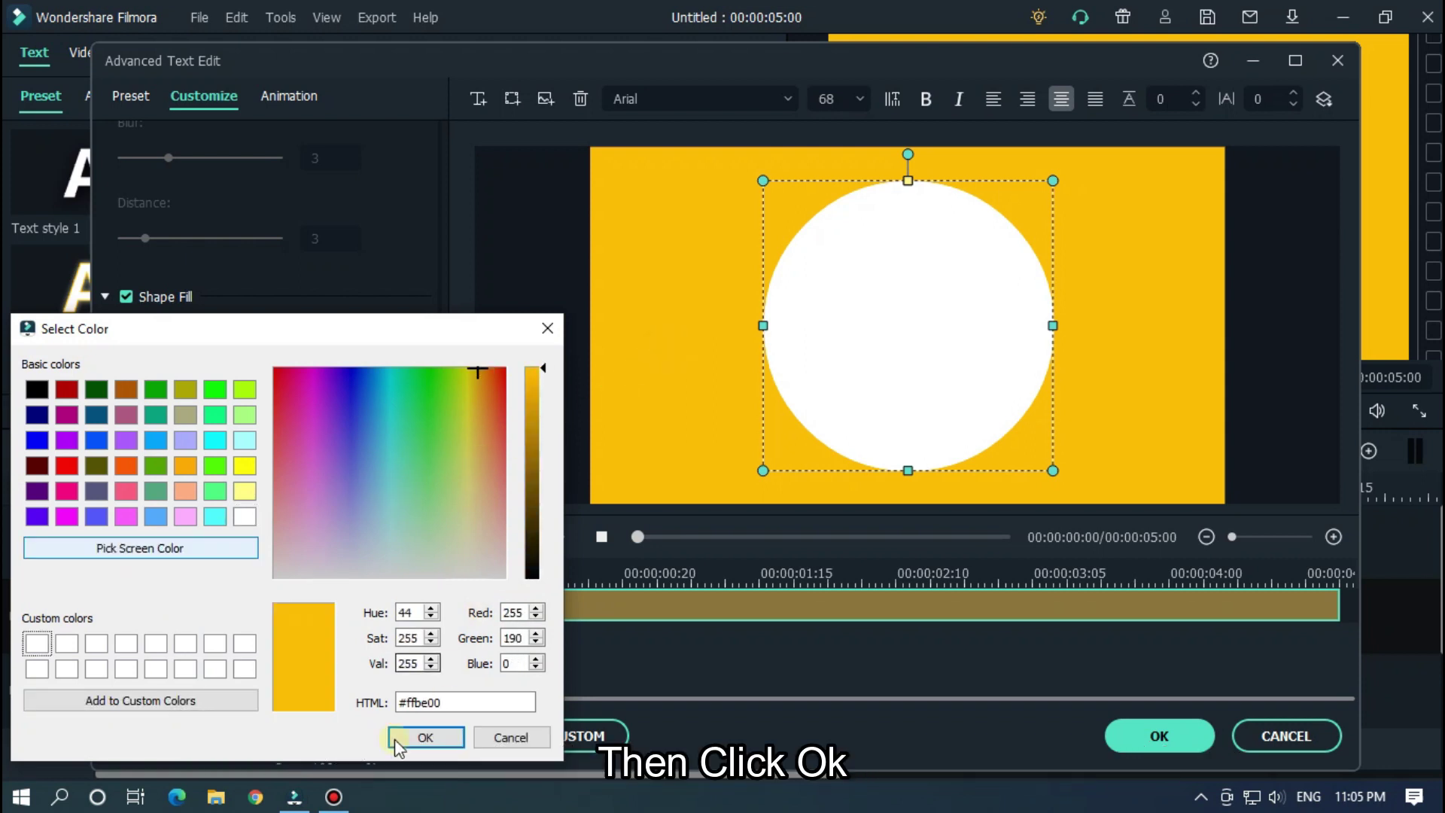
click(425, 737)
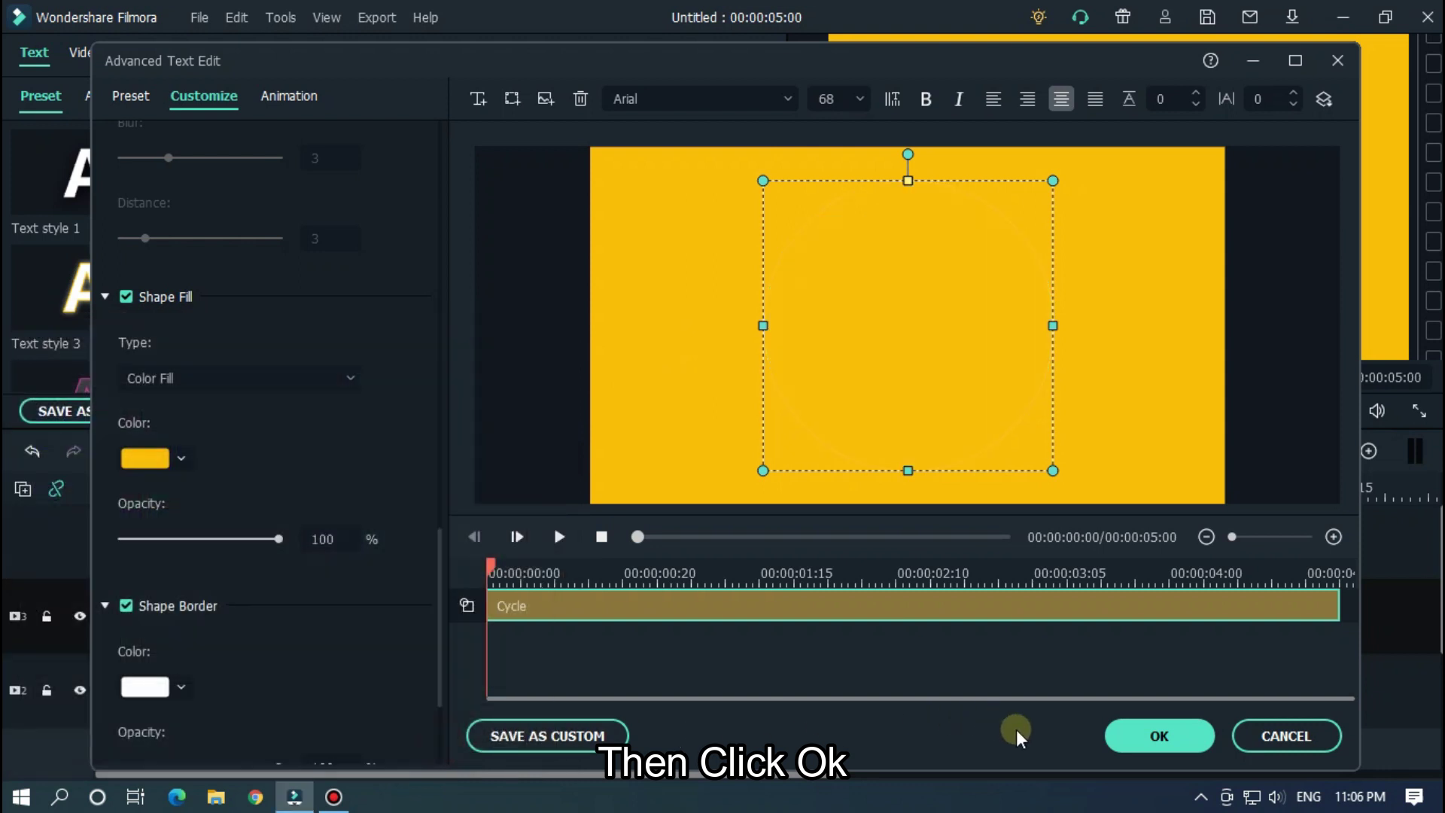
Shrink the yellow circle to about 85% of the white circle, center it to leave an even white ring, and accept the edits
drag(1053, 470, 1026, 444)
drag(936, 364, 952, 387)
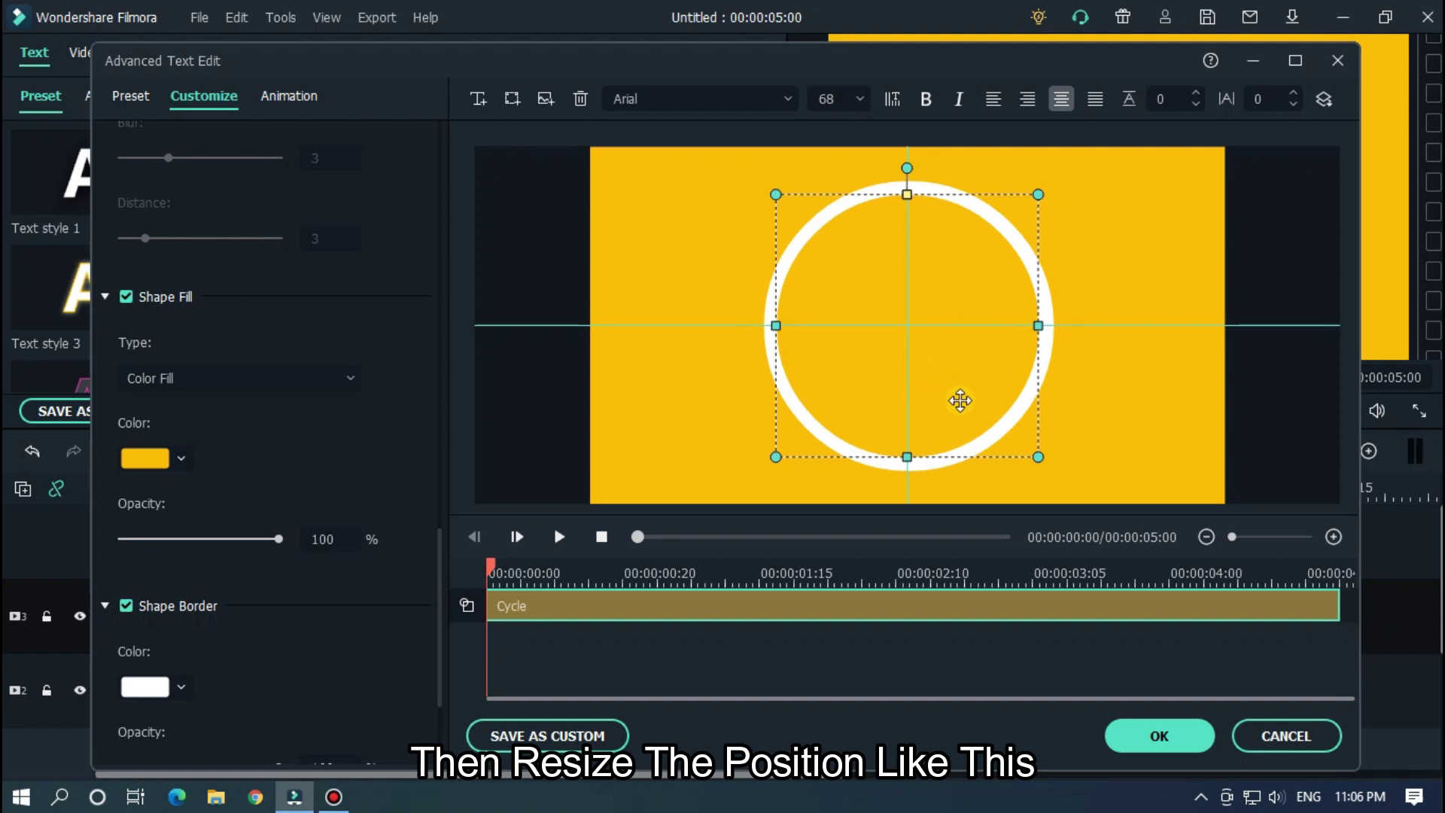
drag(1036, 454, 1023, 442)
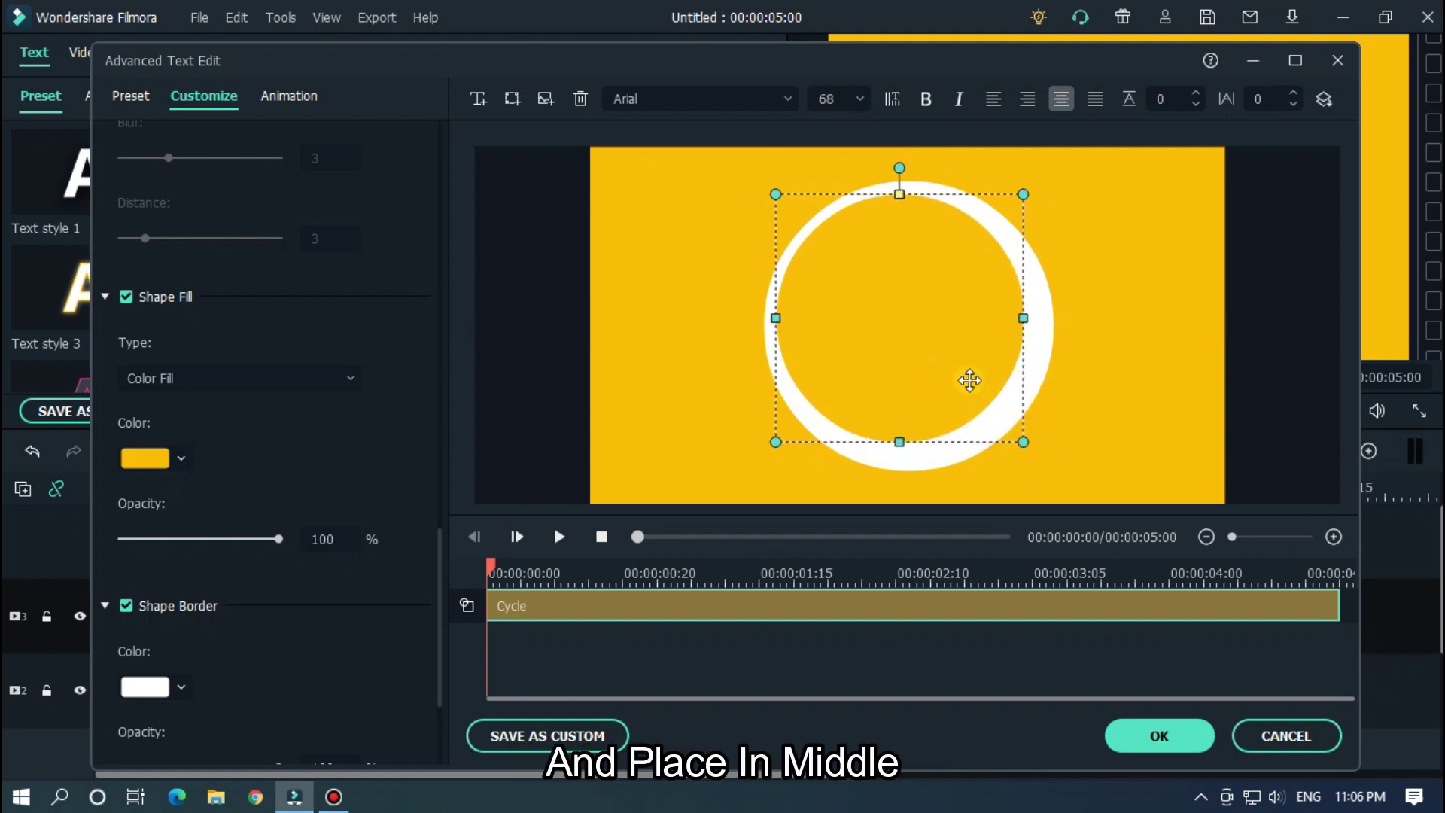
drag(969, 380, 962, 367)
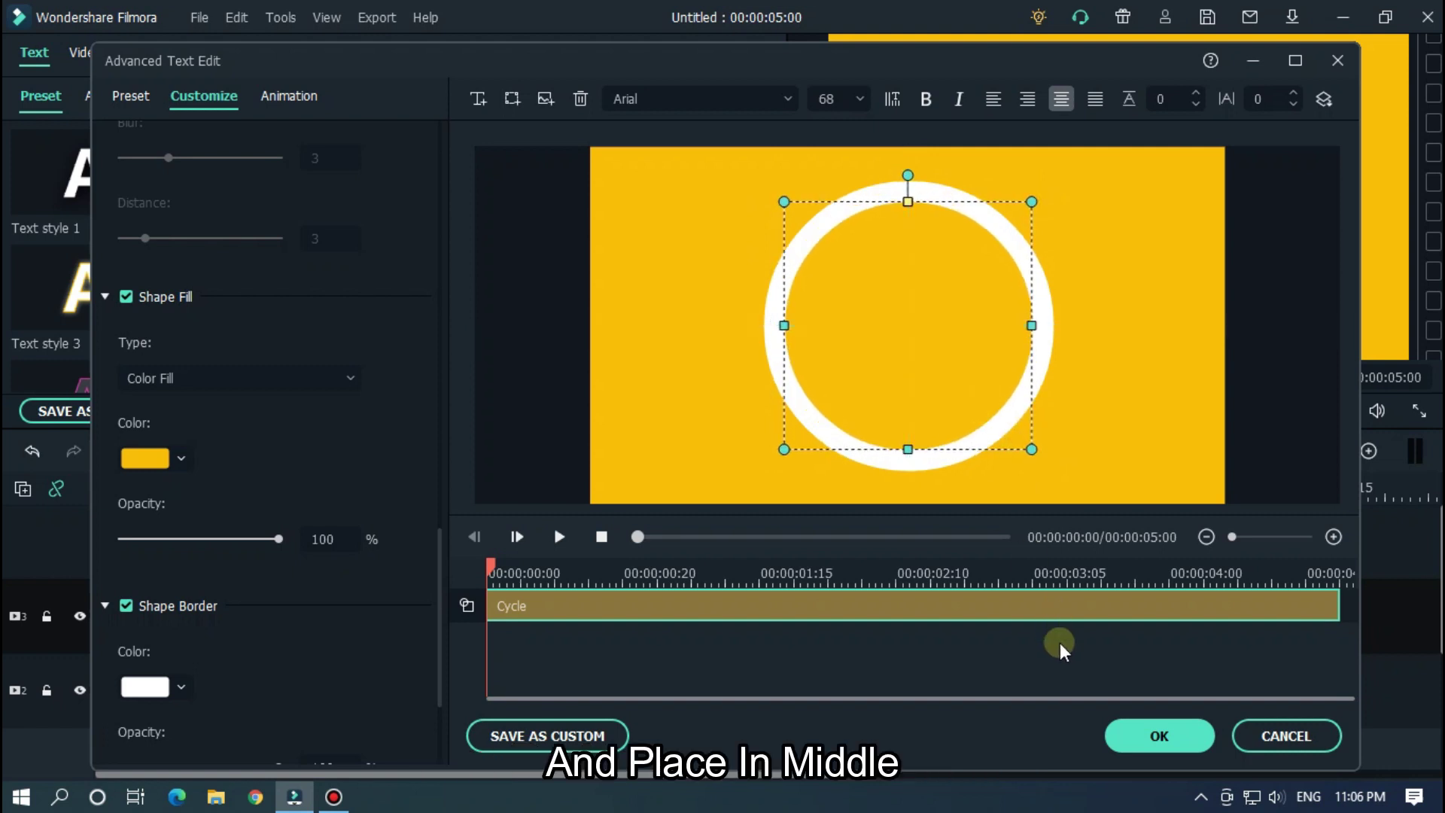
click(1149, 736)
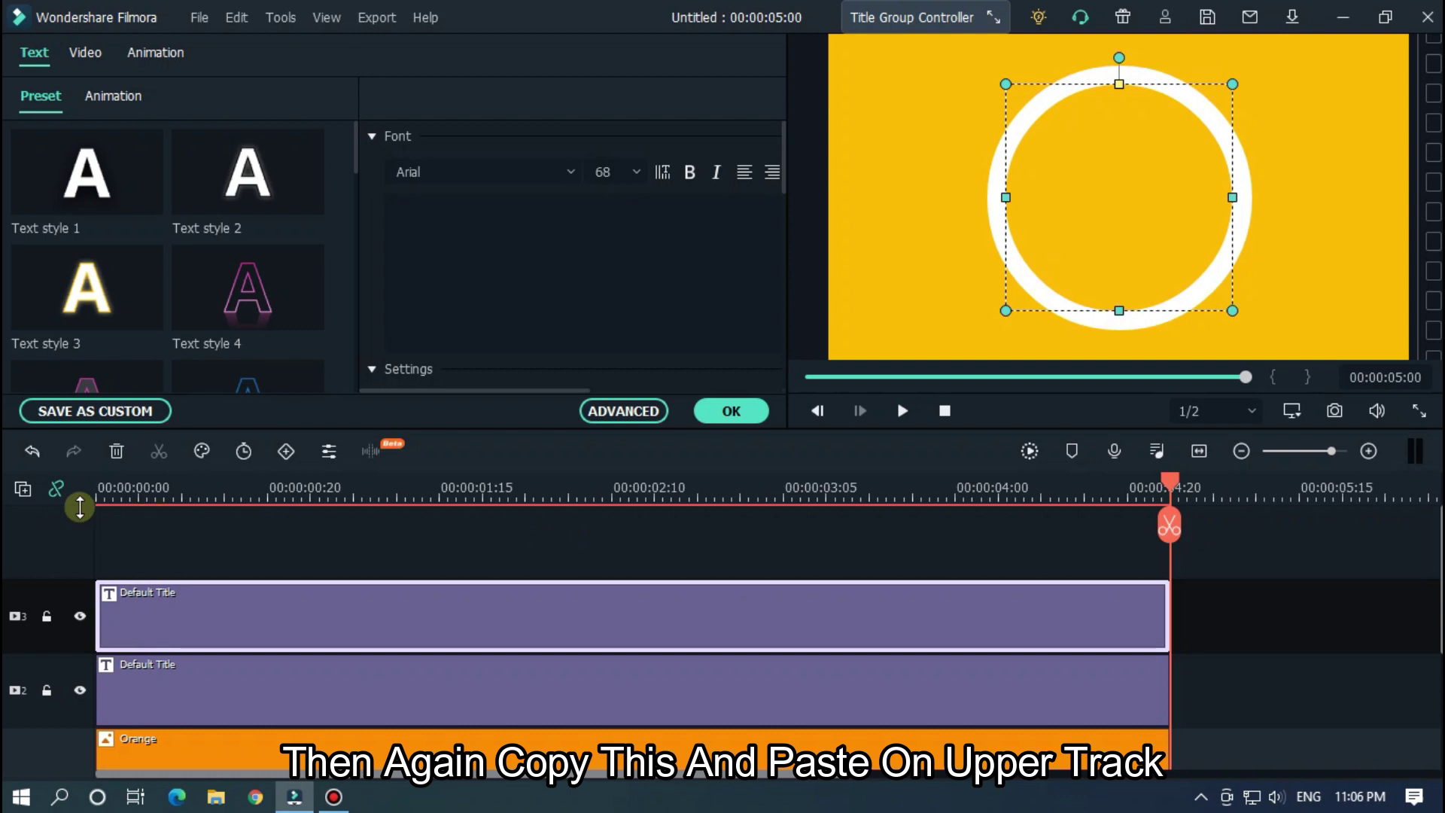
Add a new video track and paste another copy of the circle title onto it, starting at 00:00:00:00
click(24, 493)
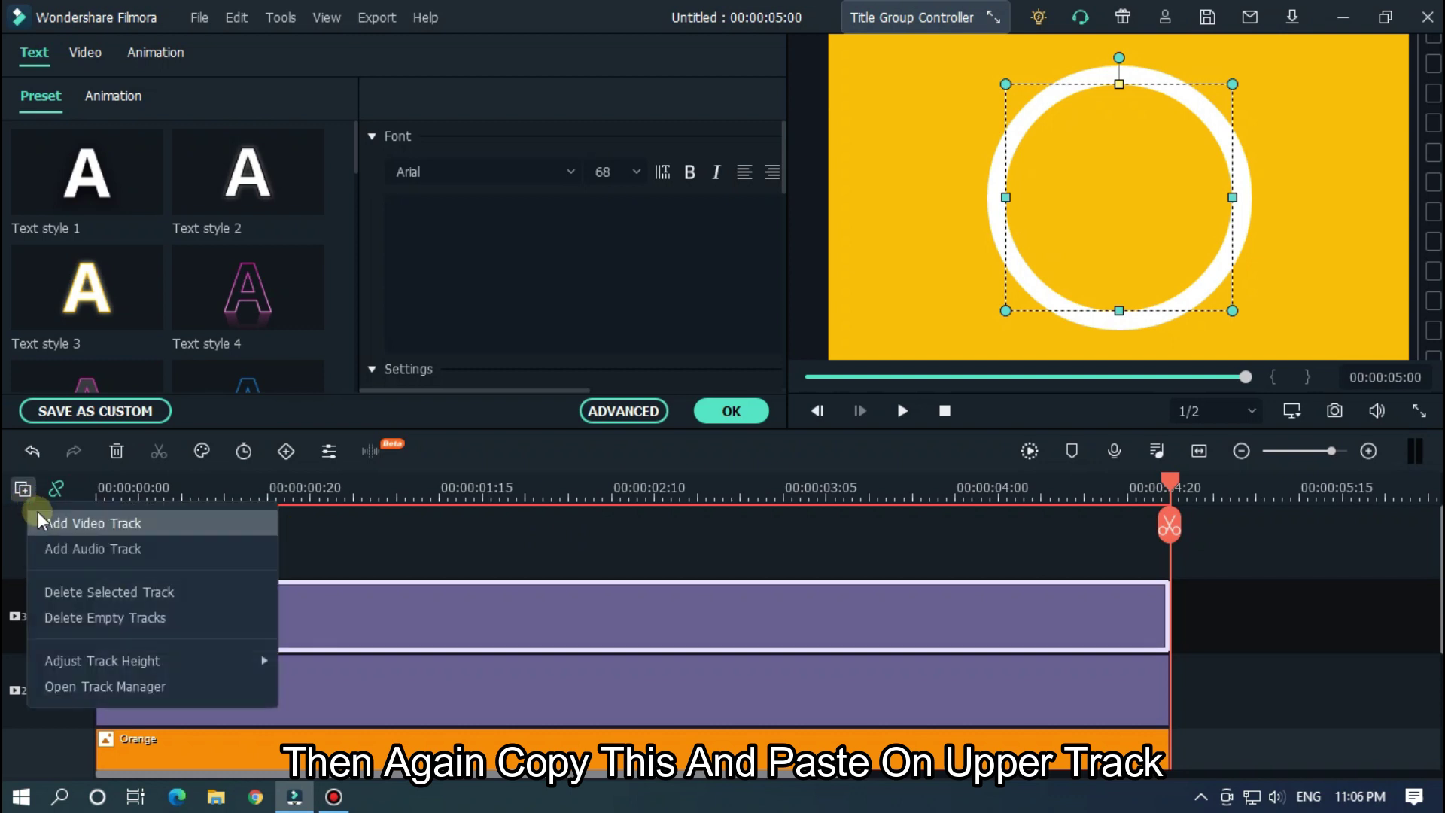
click(47, 523)
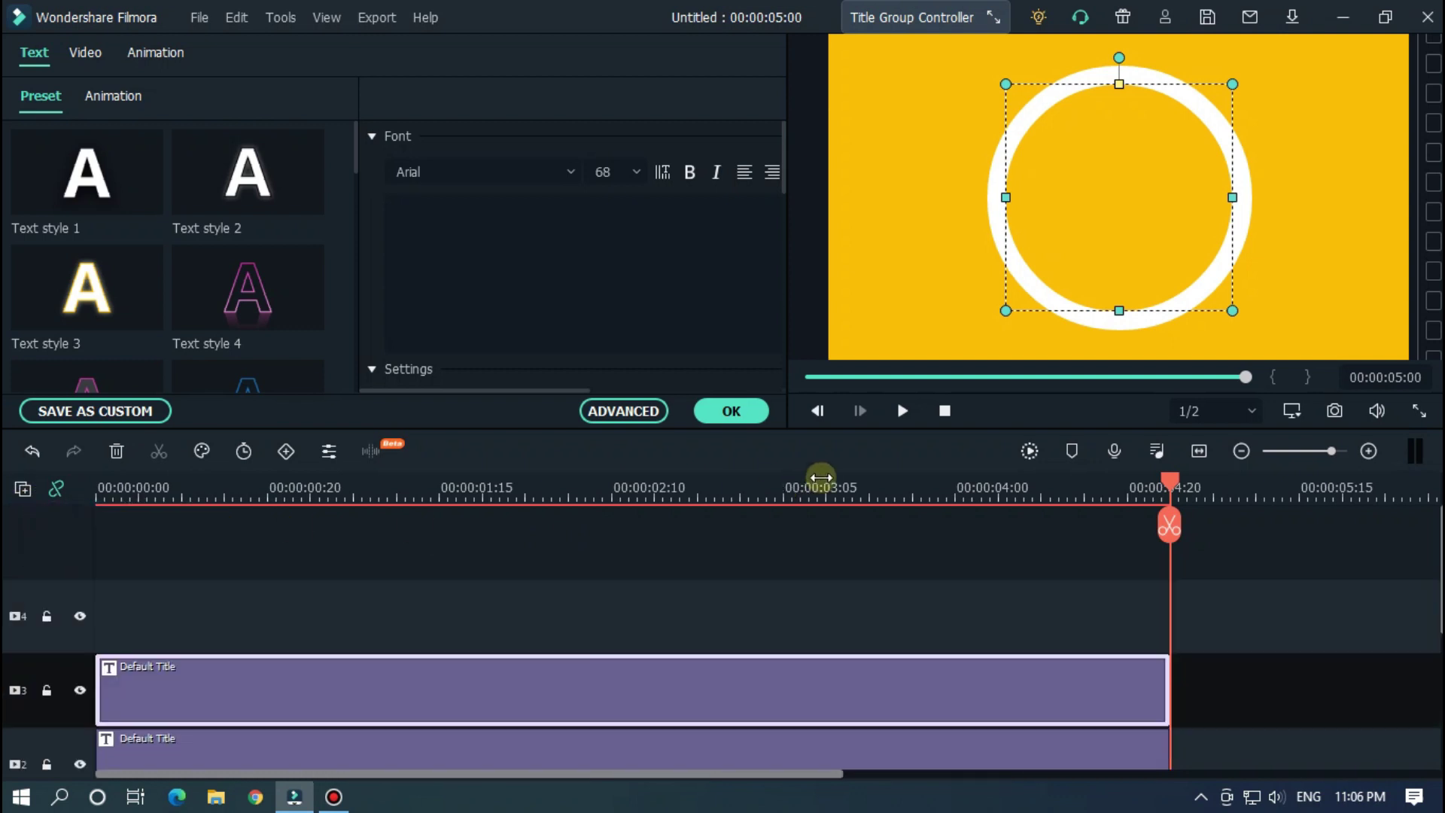
drag(858, 377, 704, 395)
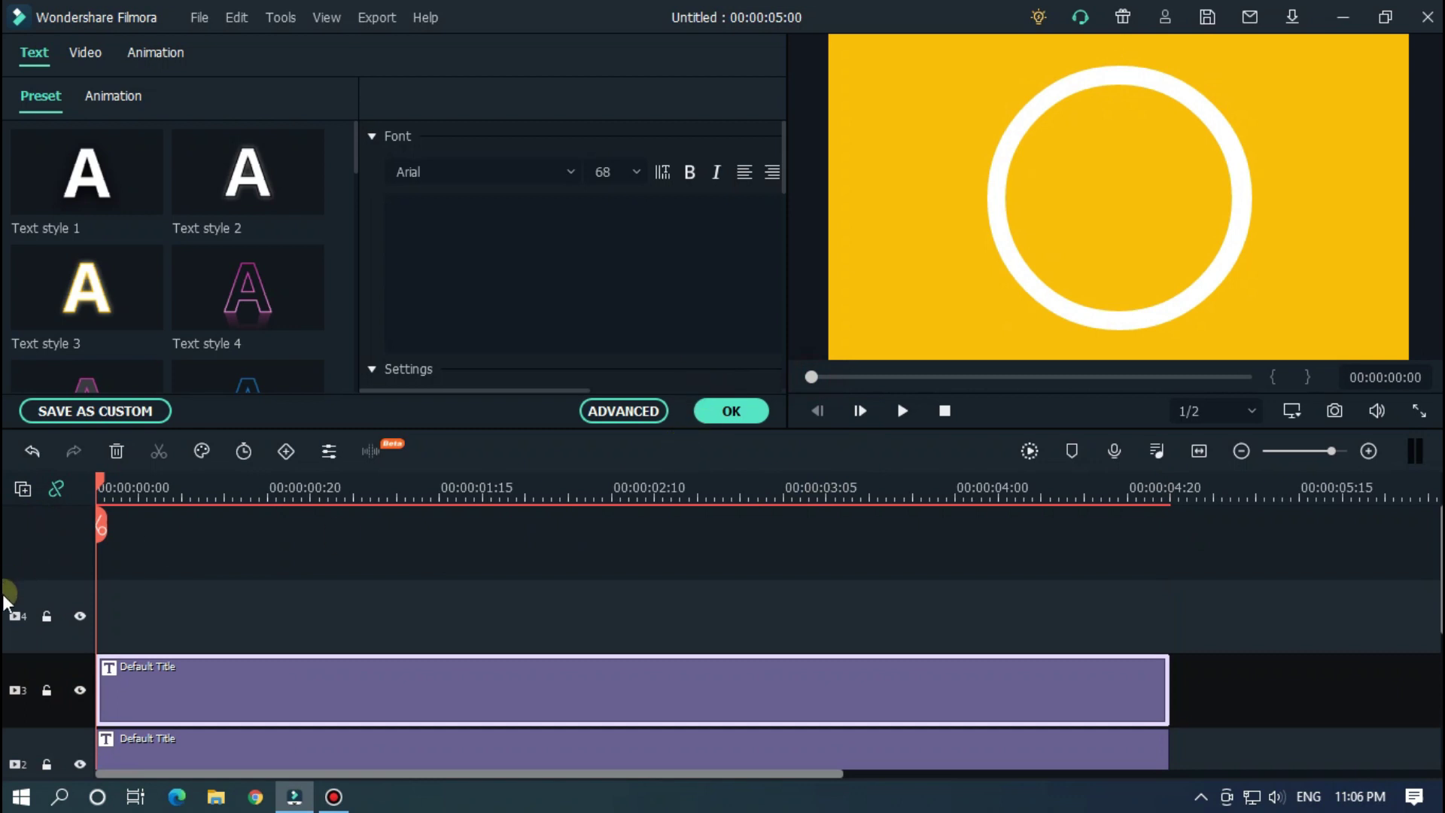
click(6, 613)
key(ctrl+v)
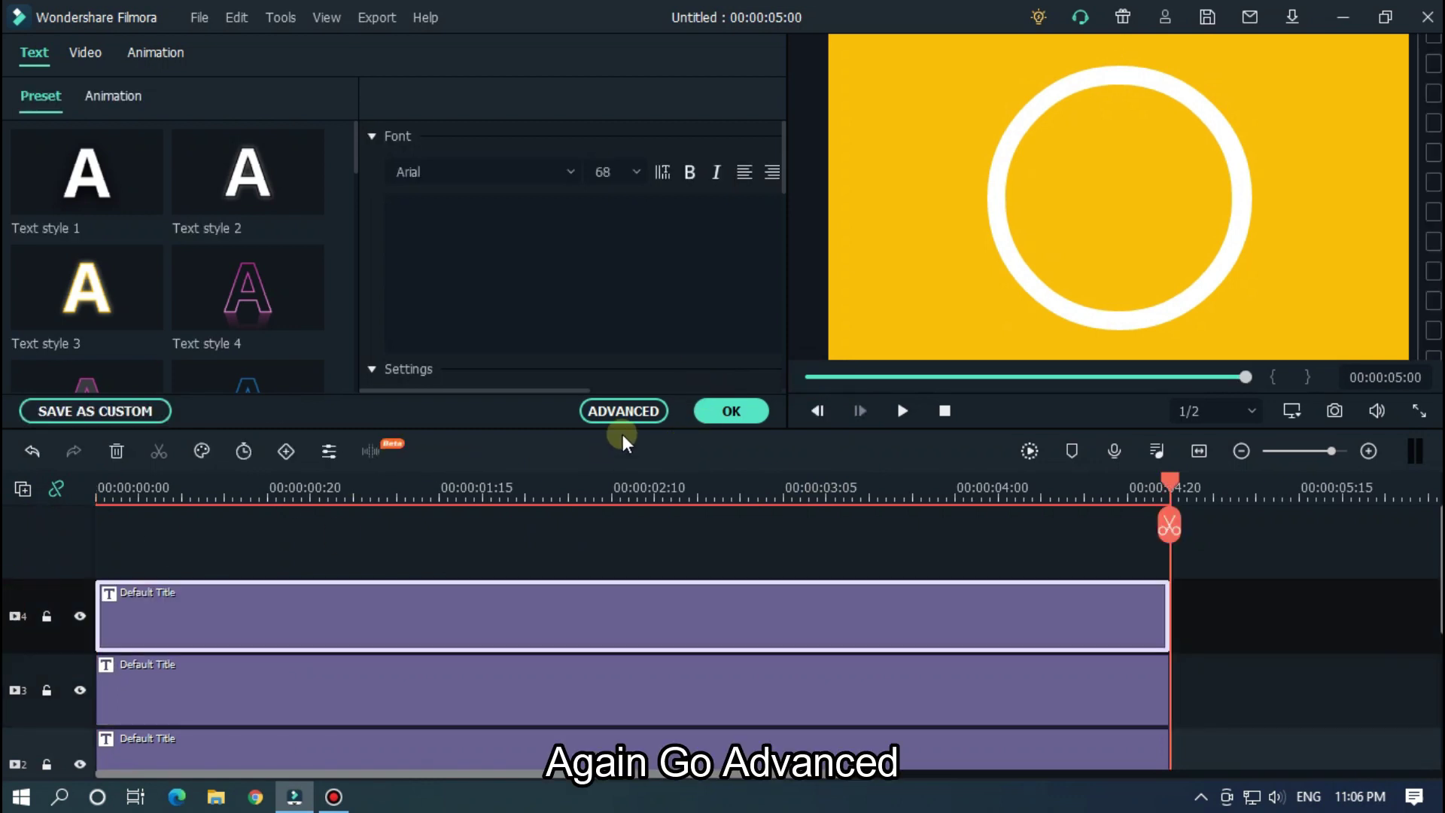
Set the topmost circle copy's shape fill color to white (#ffffff) in the advanced text editor
click(636, 415)
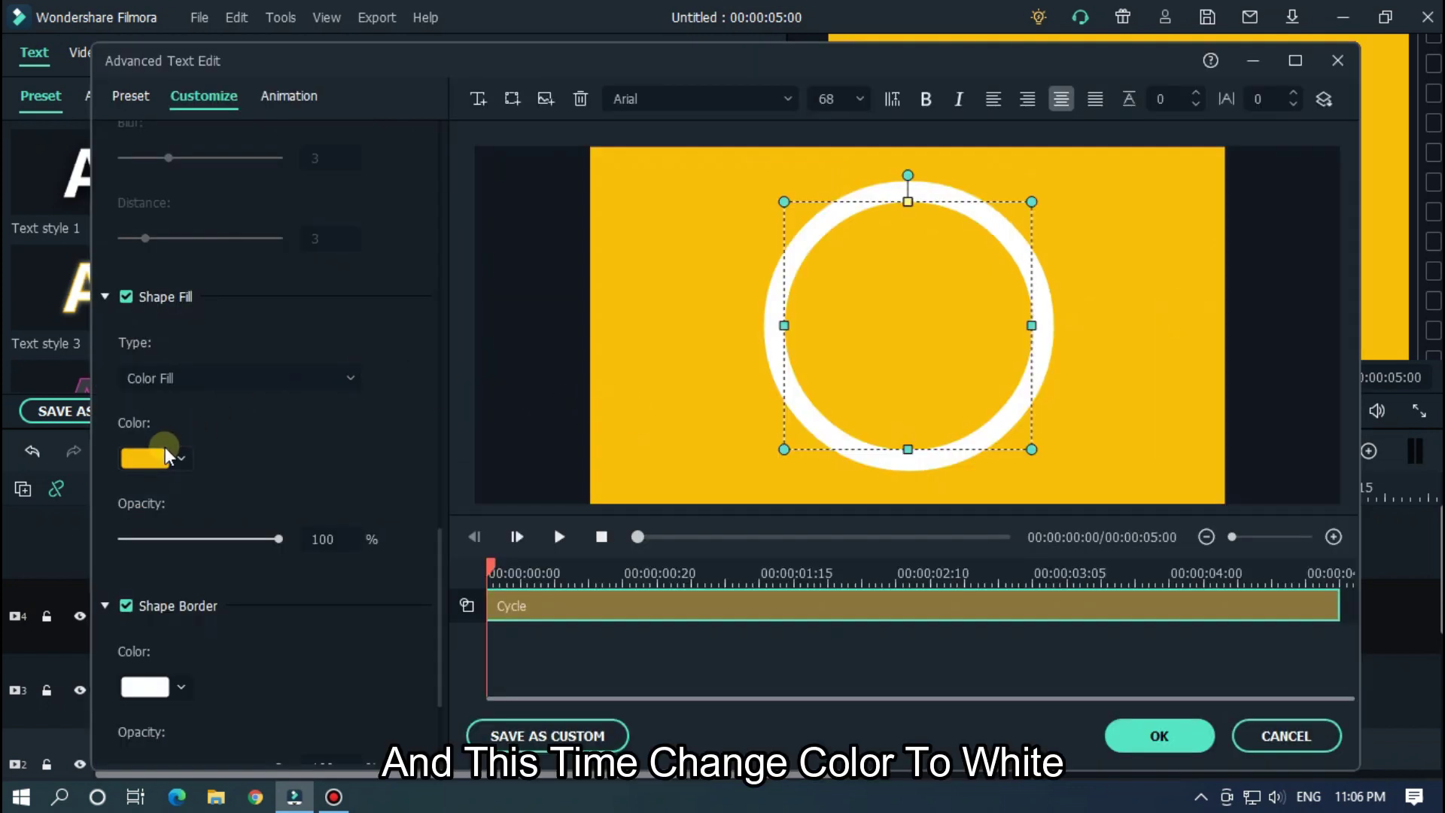
click(166, 461)
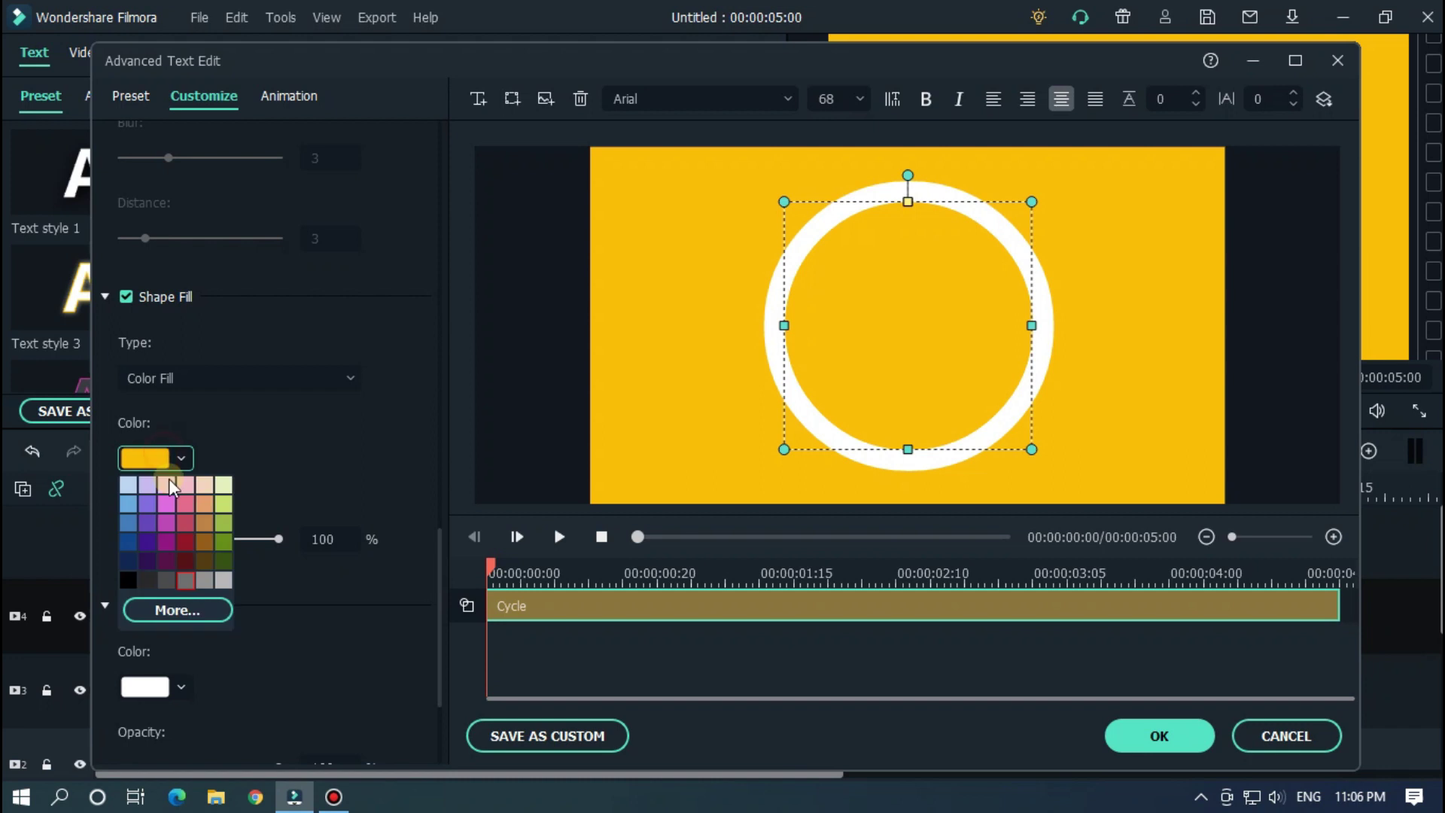
click(179, 608)
click(249, 523)
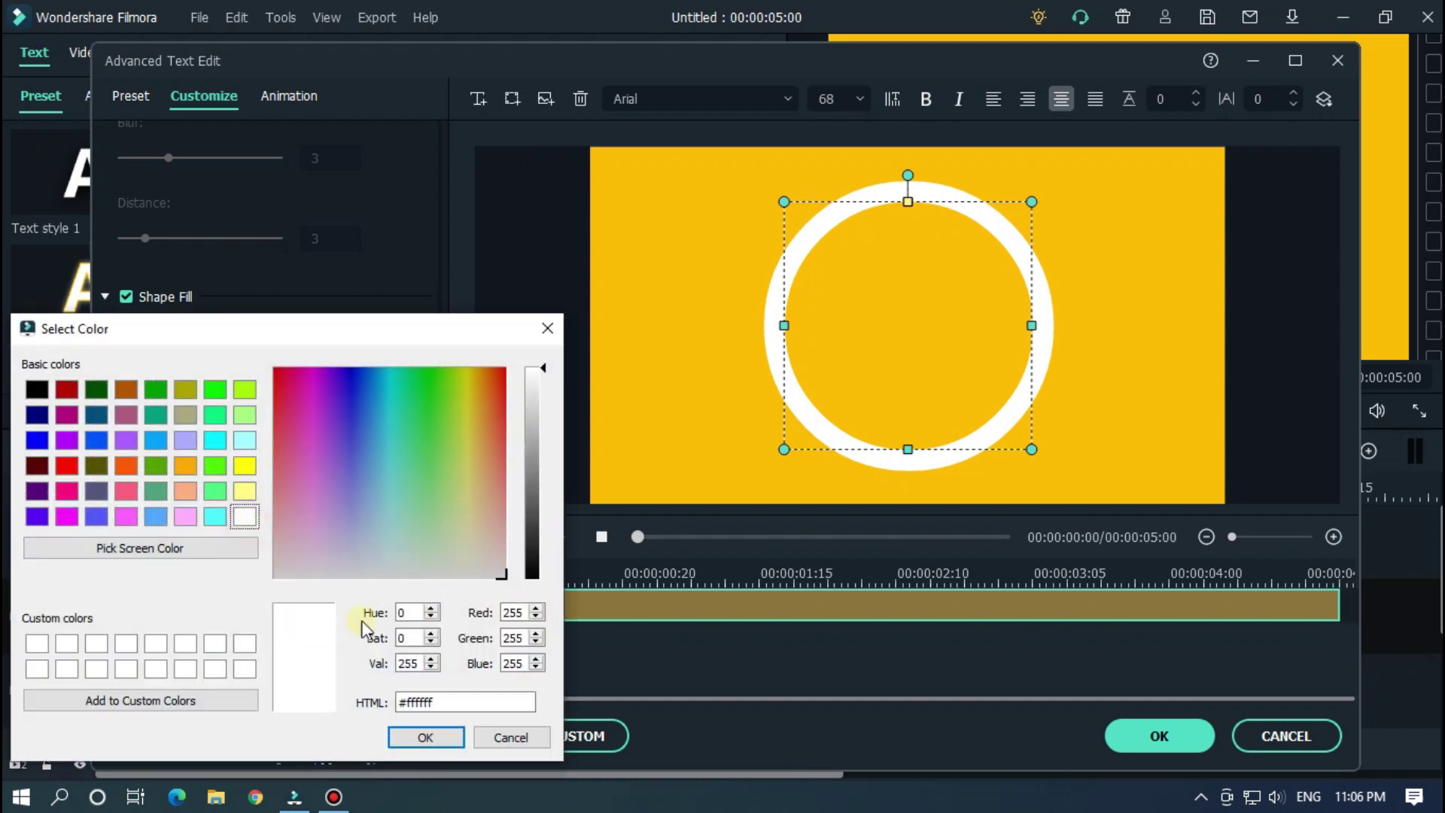
click(424, 736)
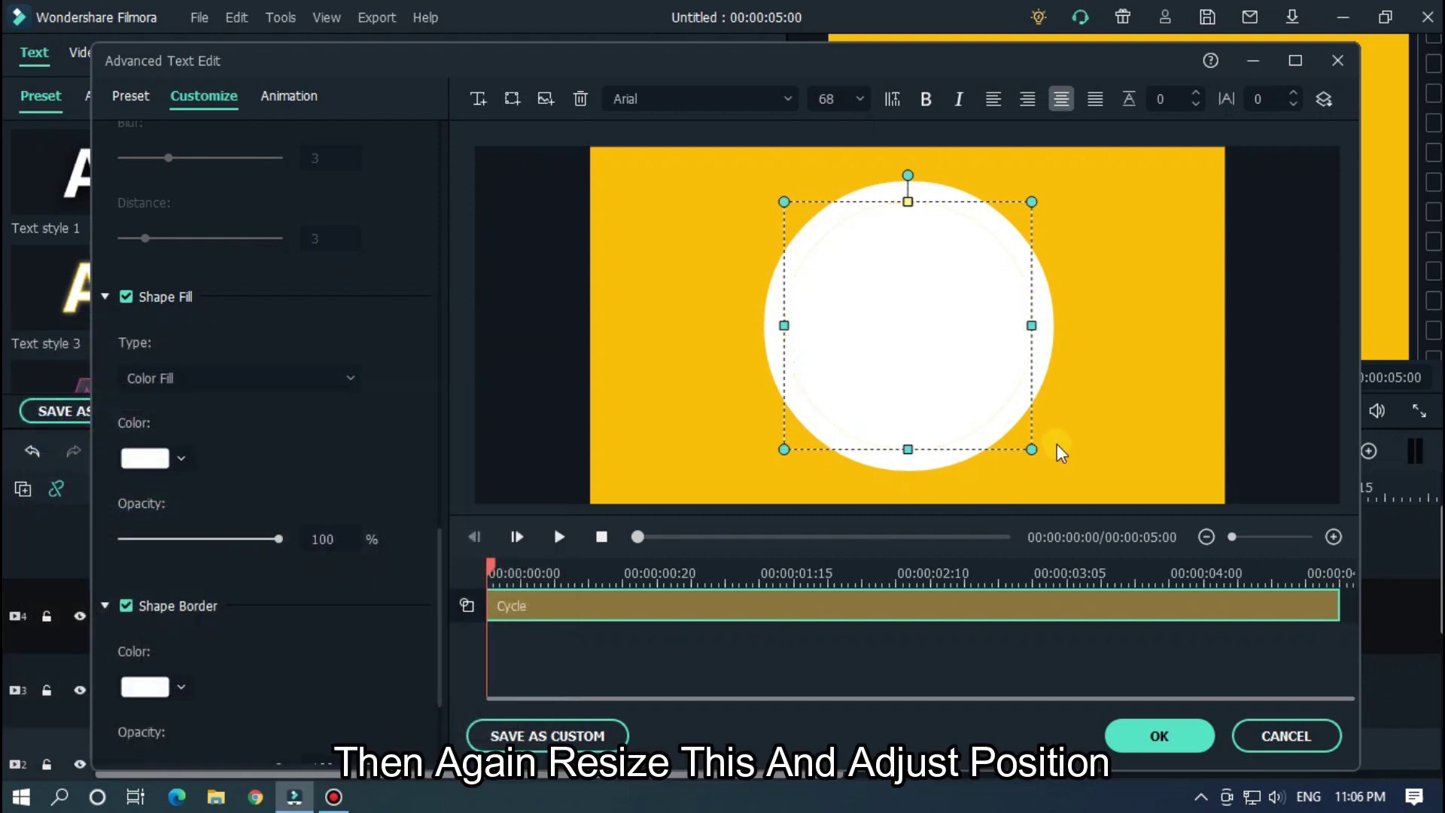
Shrink the topmost white circle to about 70% of the outer ring's diameter, center it inside the ring, and accept the title edits
drag(1029, 448, 1016, 420)
click(997, 407)
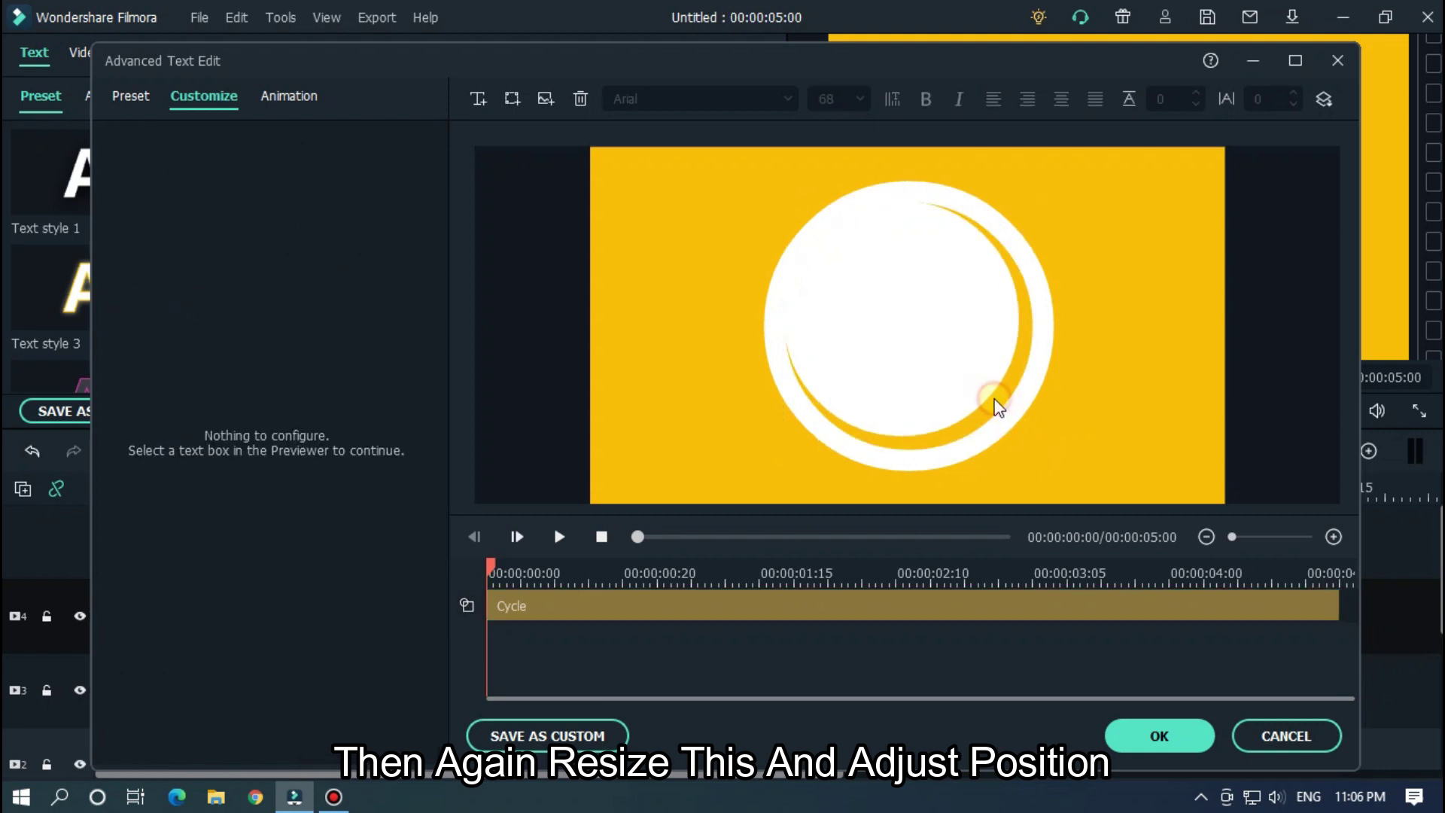
click(956, 383)
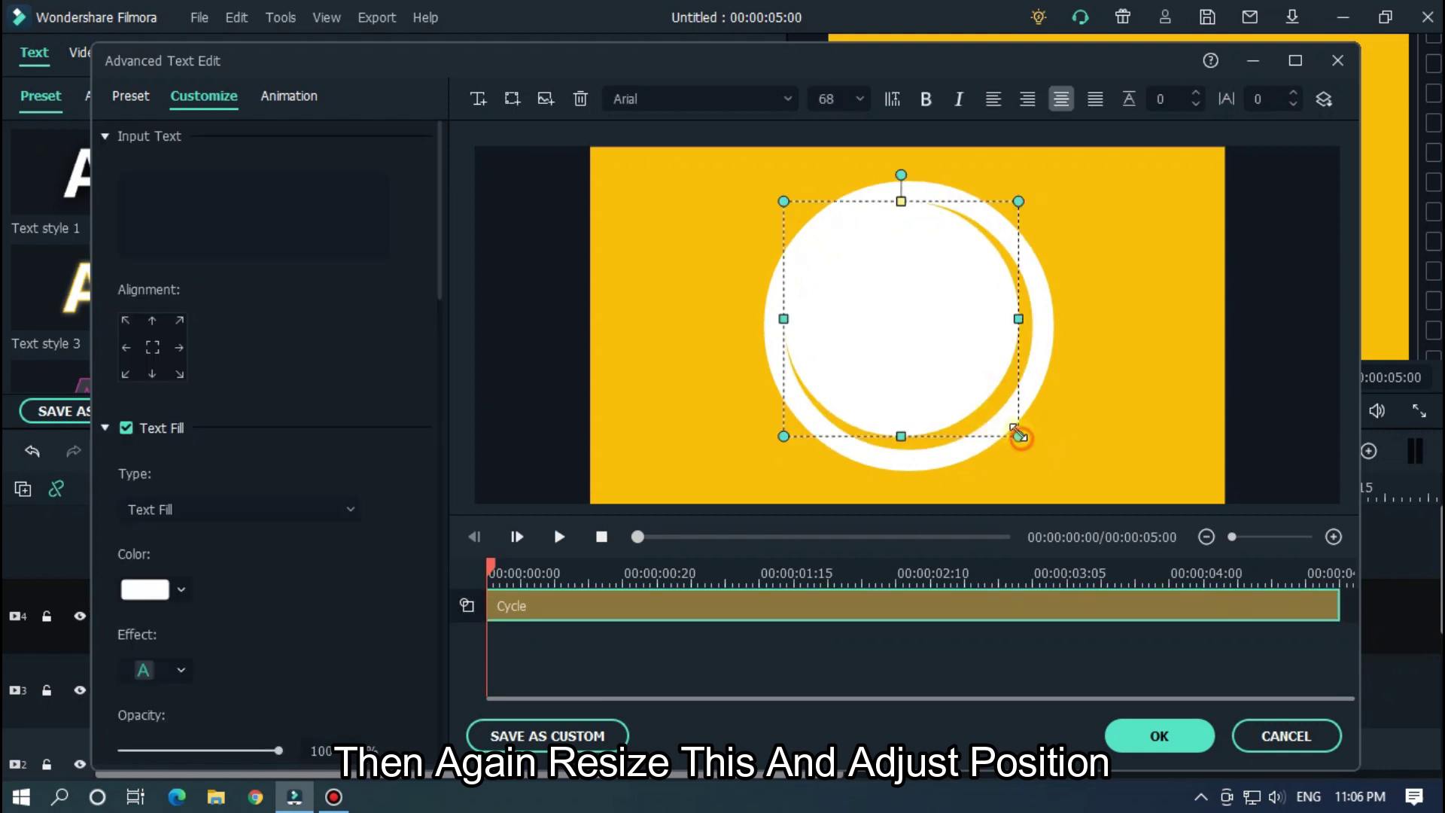
drag(1018, 435, 1009, 426)
drag(974, 364, 987, 384)
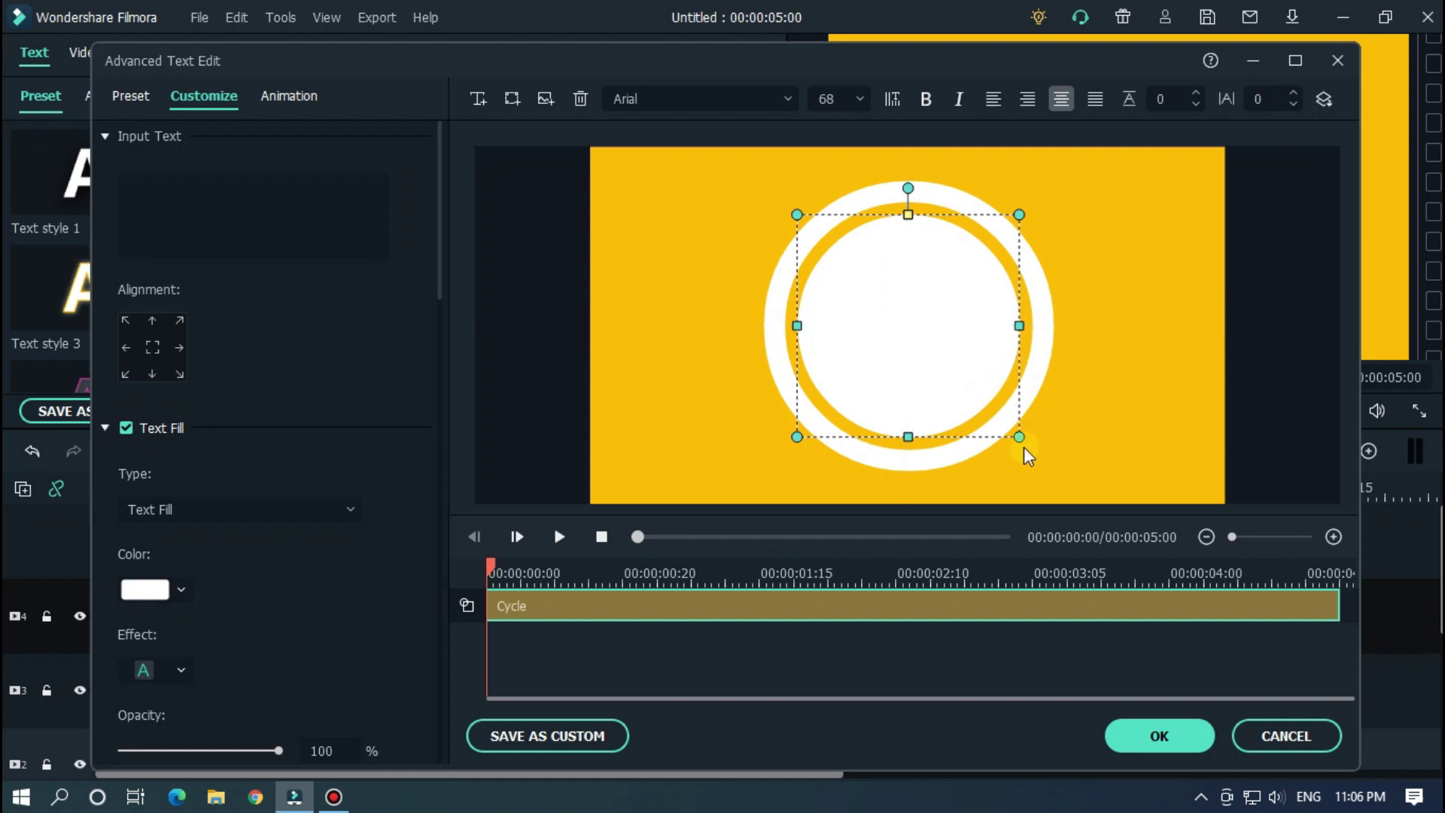
drag(1016, 436, 1007, 426)
drag(957, 360, 967, 366)
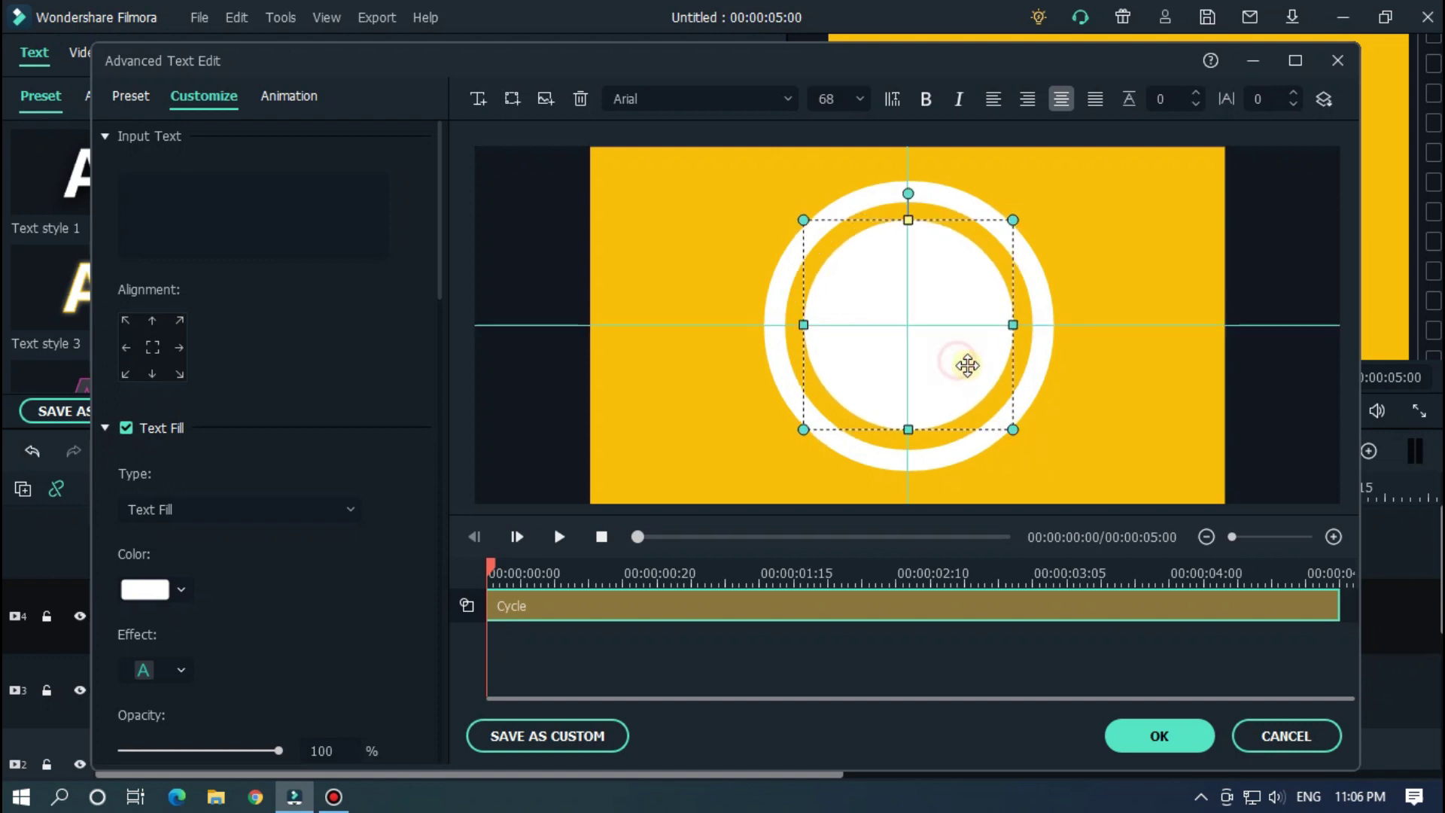
drag(1013, 428, 1009, 419)
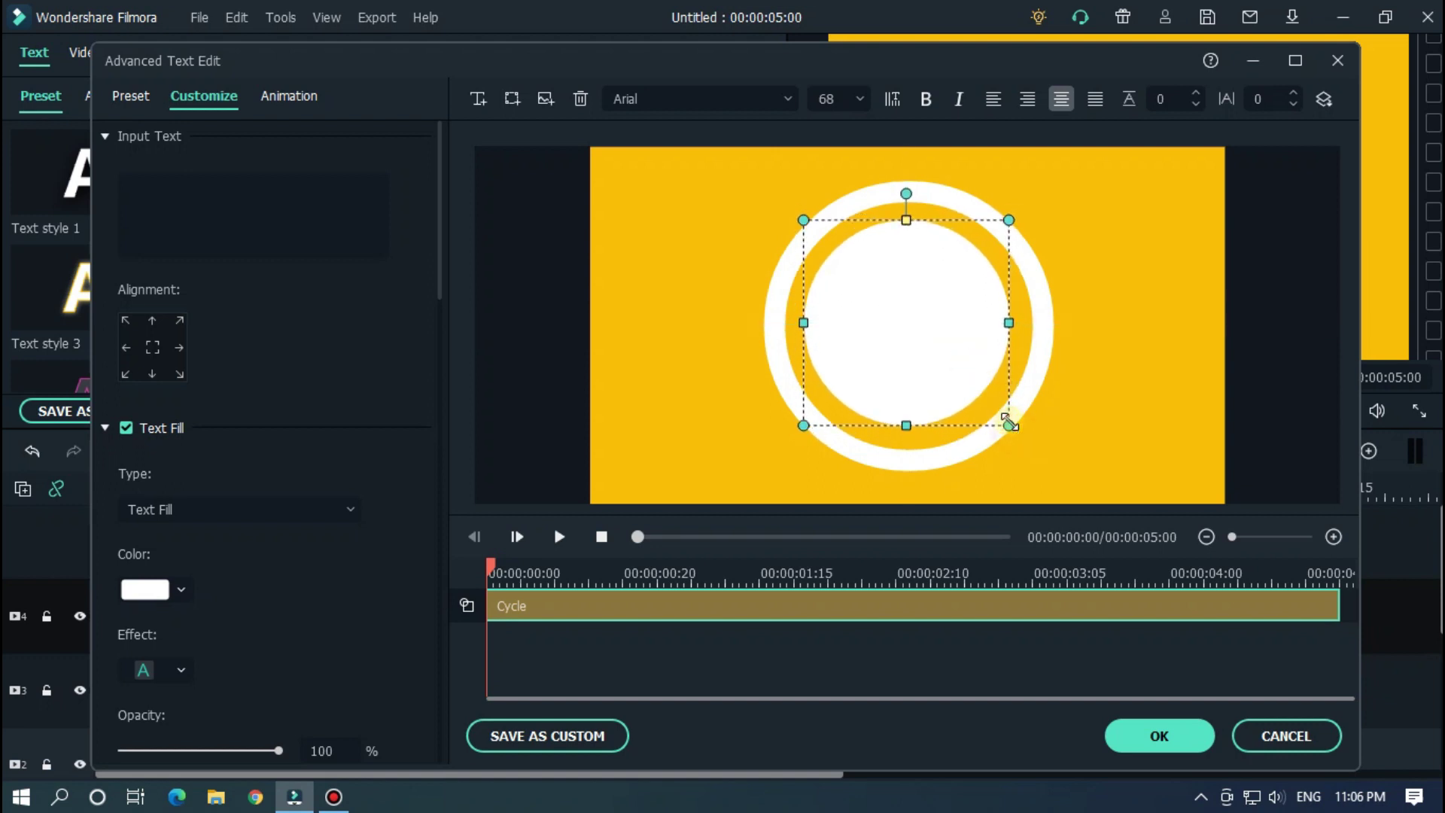
drag(934, 352, 933, 358)
click(1067, 399)
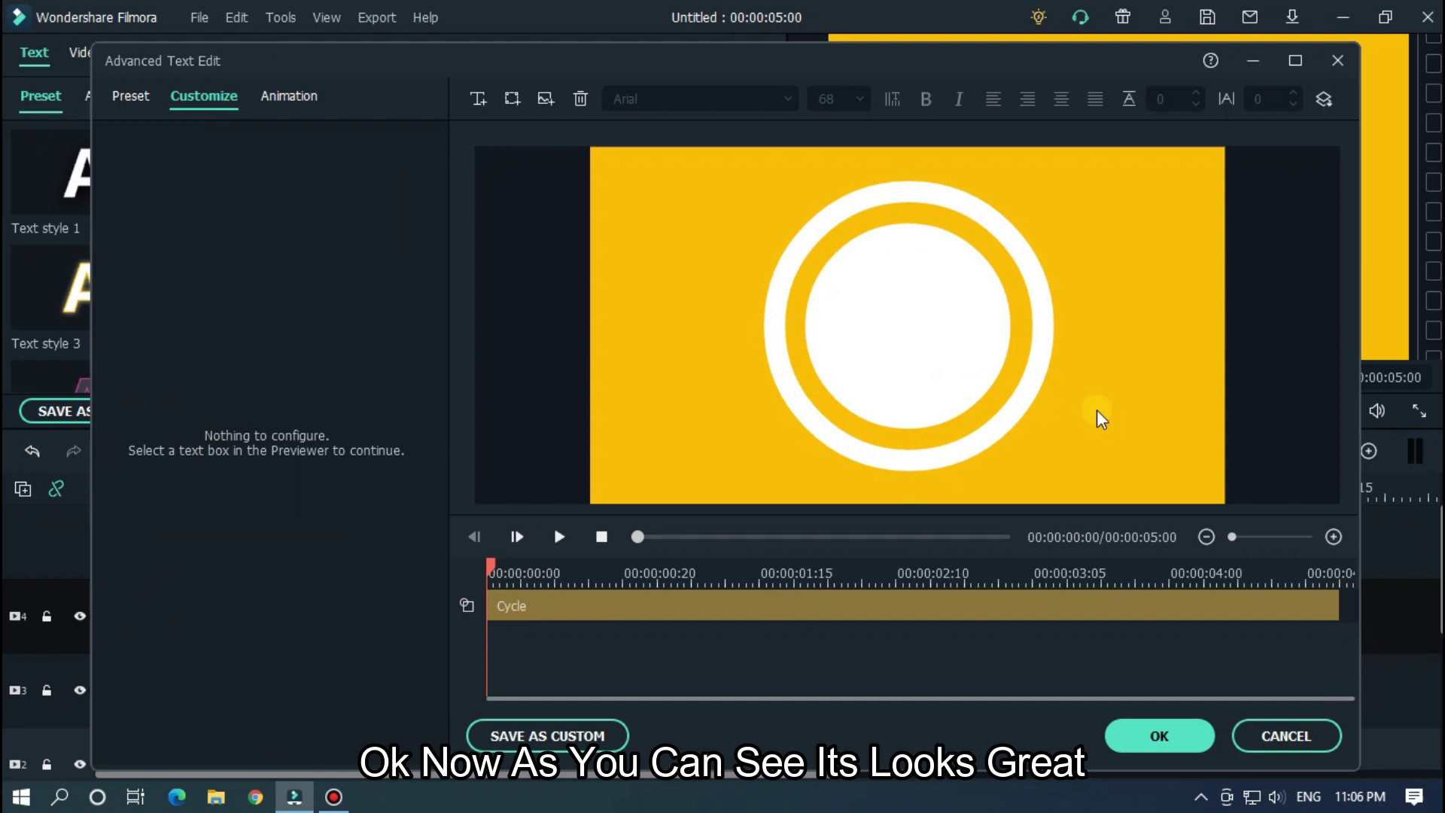
click(1163, 734)
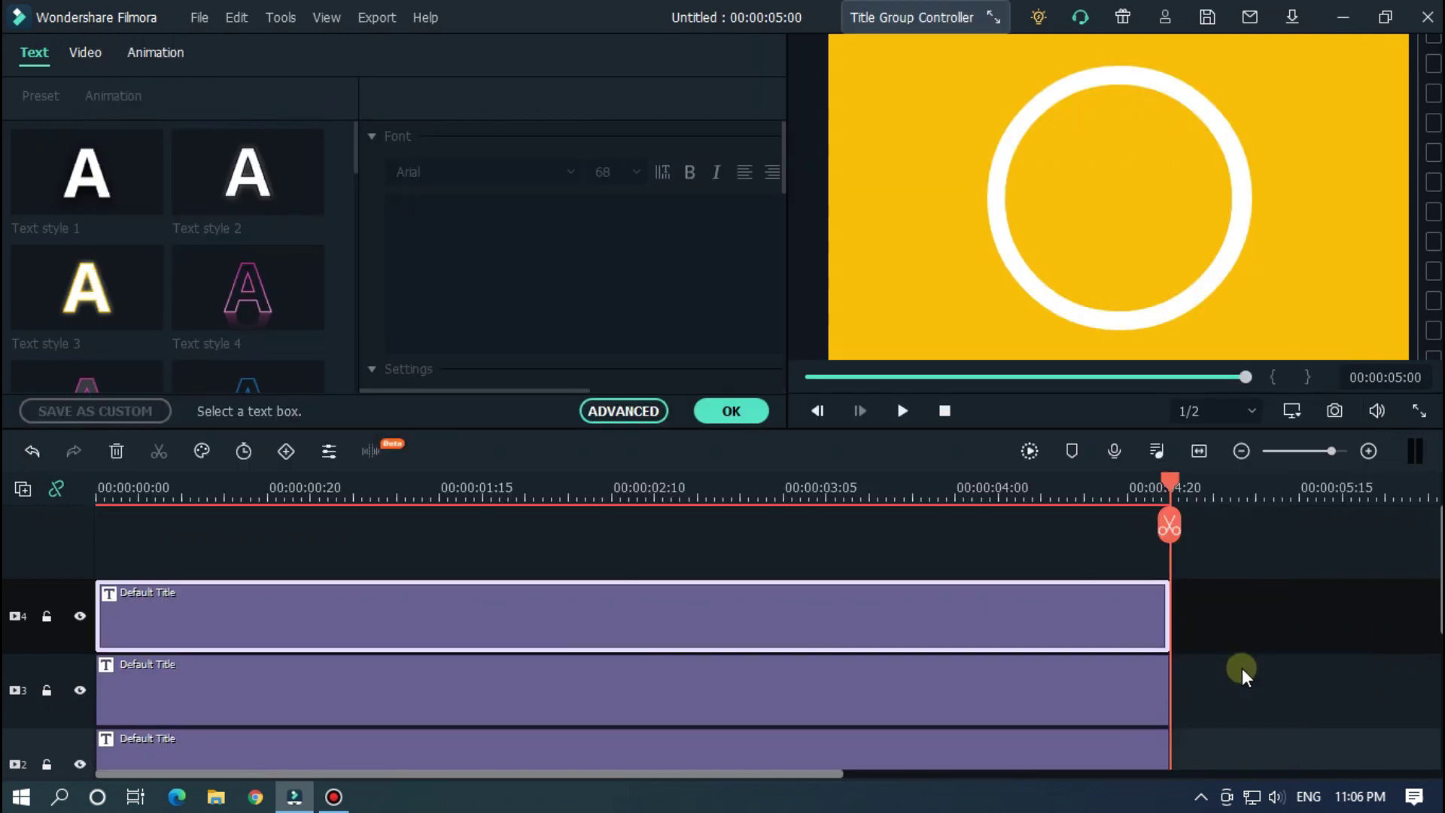
click(751, 416)
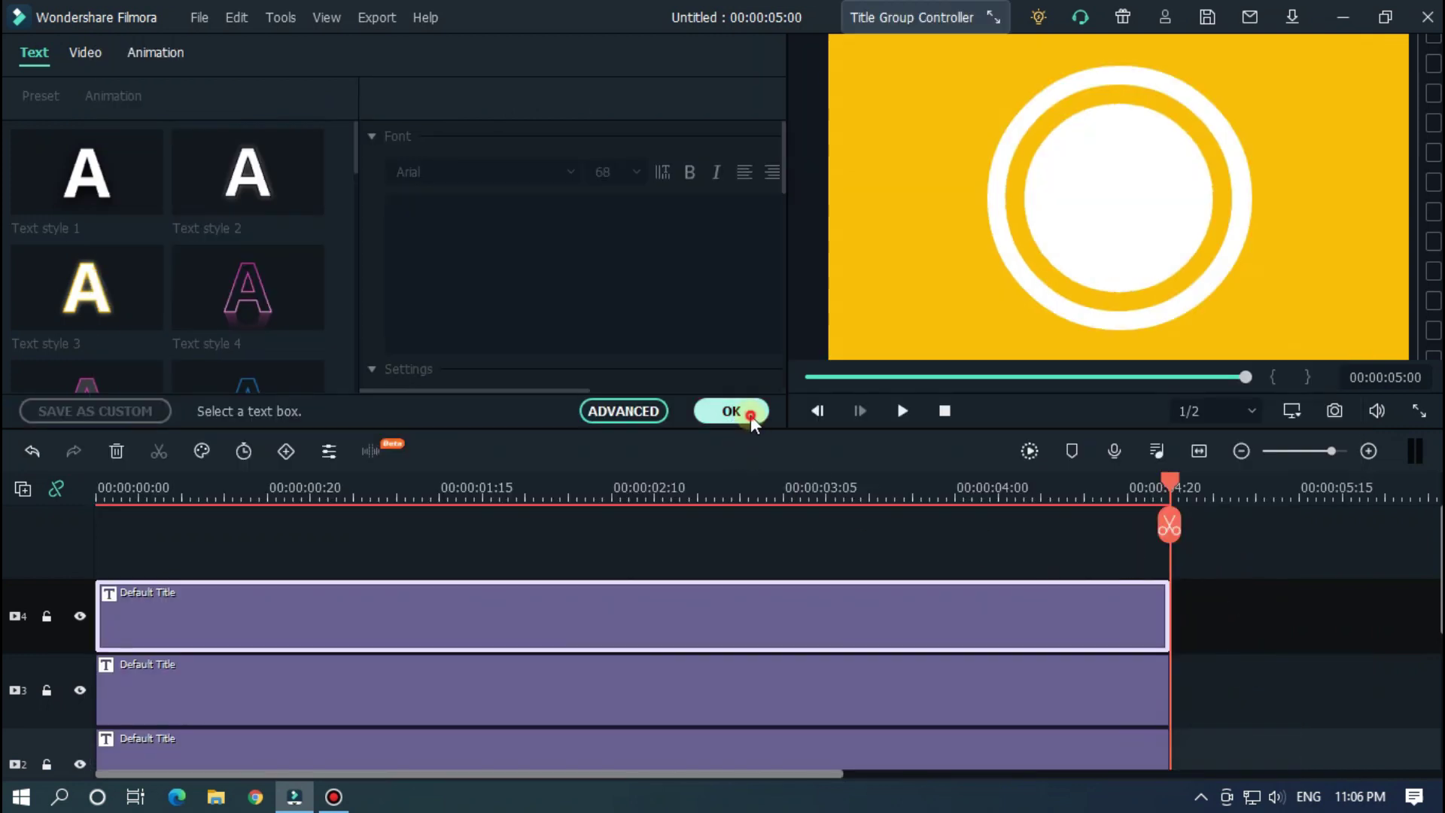
Add a Default Title at the timeline start on a new track above the circles and replace its text with the person's name in capitals
drag(828, 378, 761, 381)
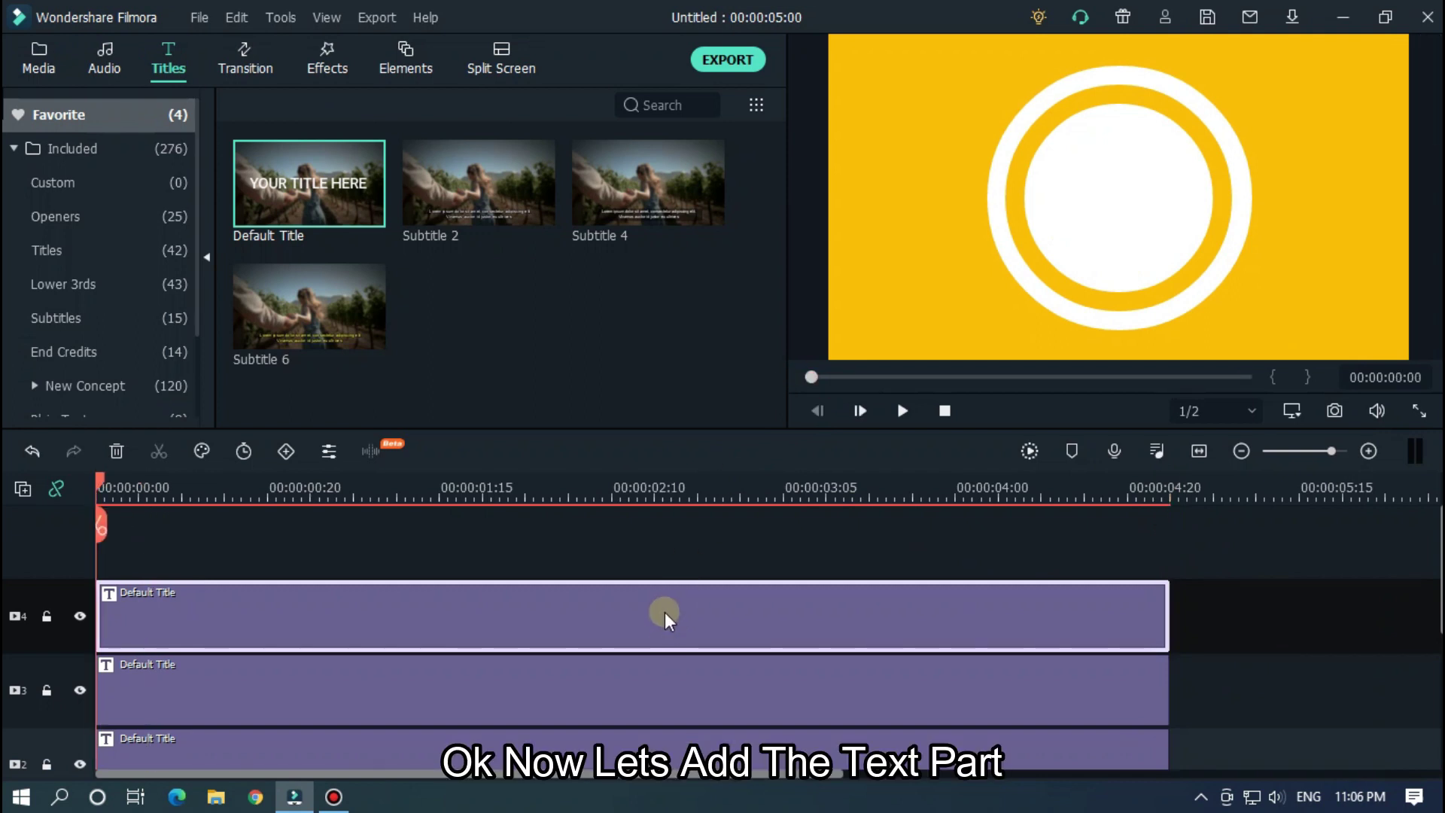
drag(322, 188, 142, 559)
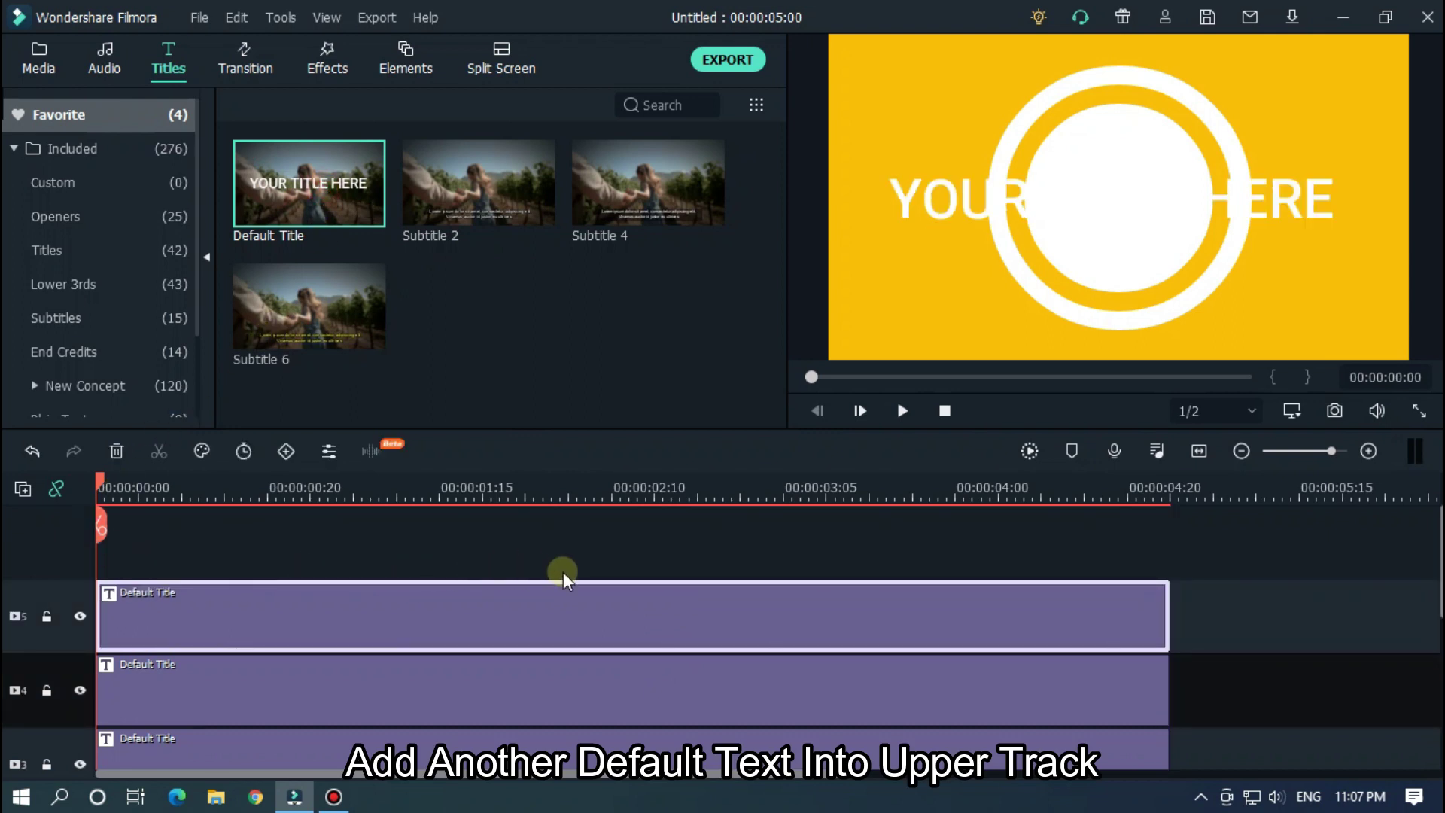
double_click(508, 615)
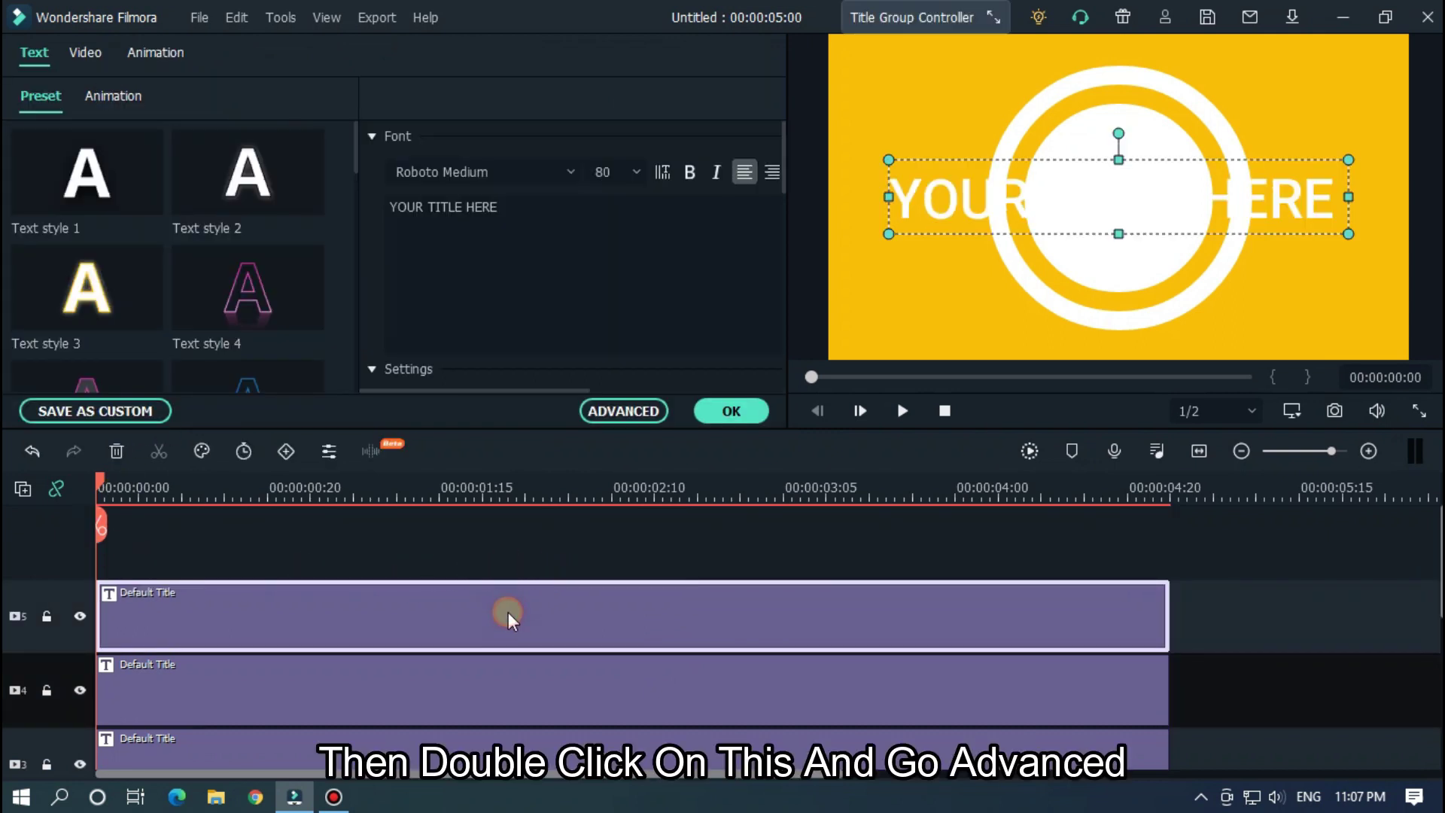
click(621, 411)
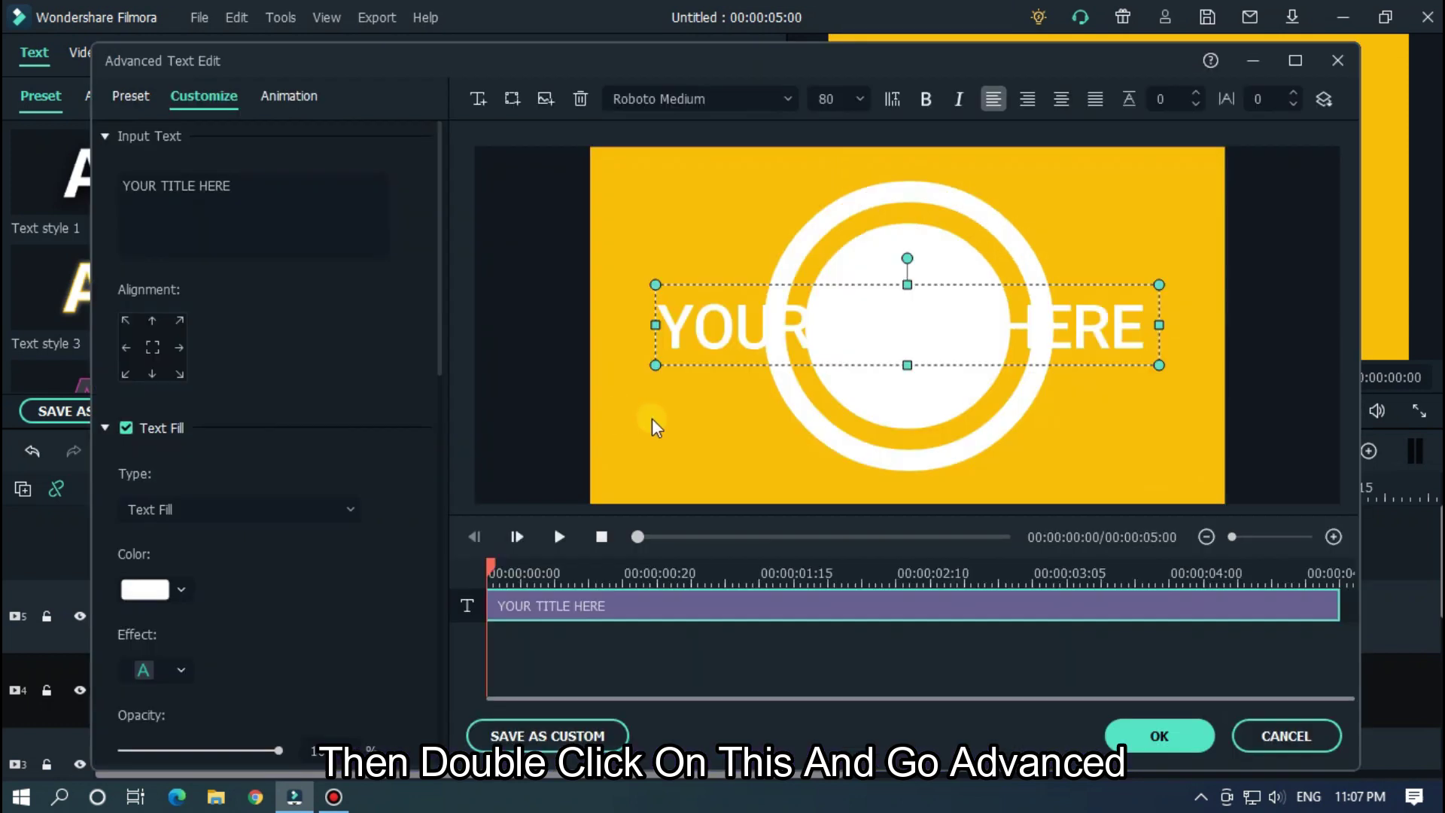
triple_click(258, 186)
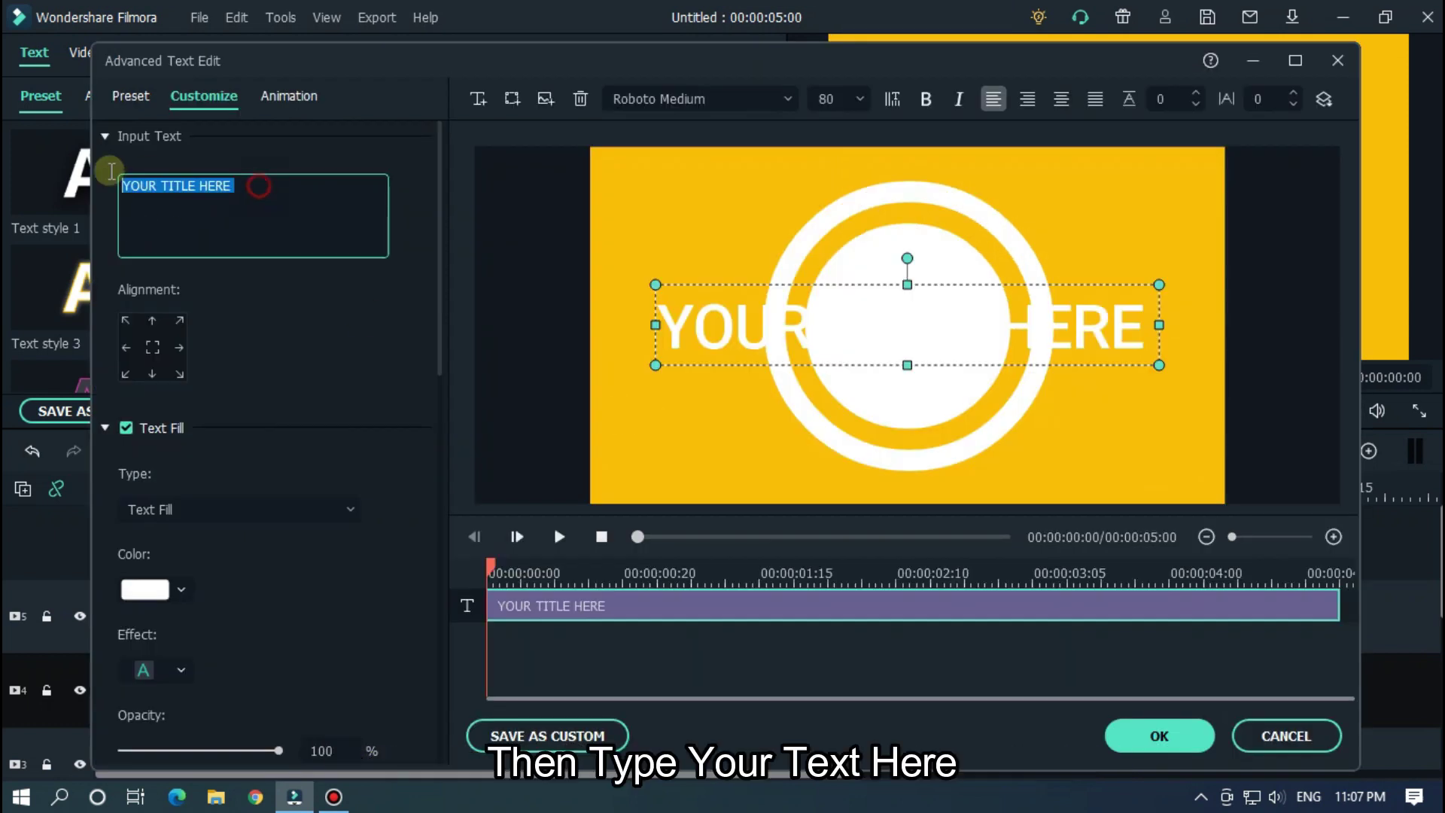
text(M)
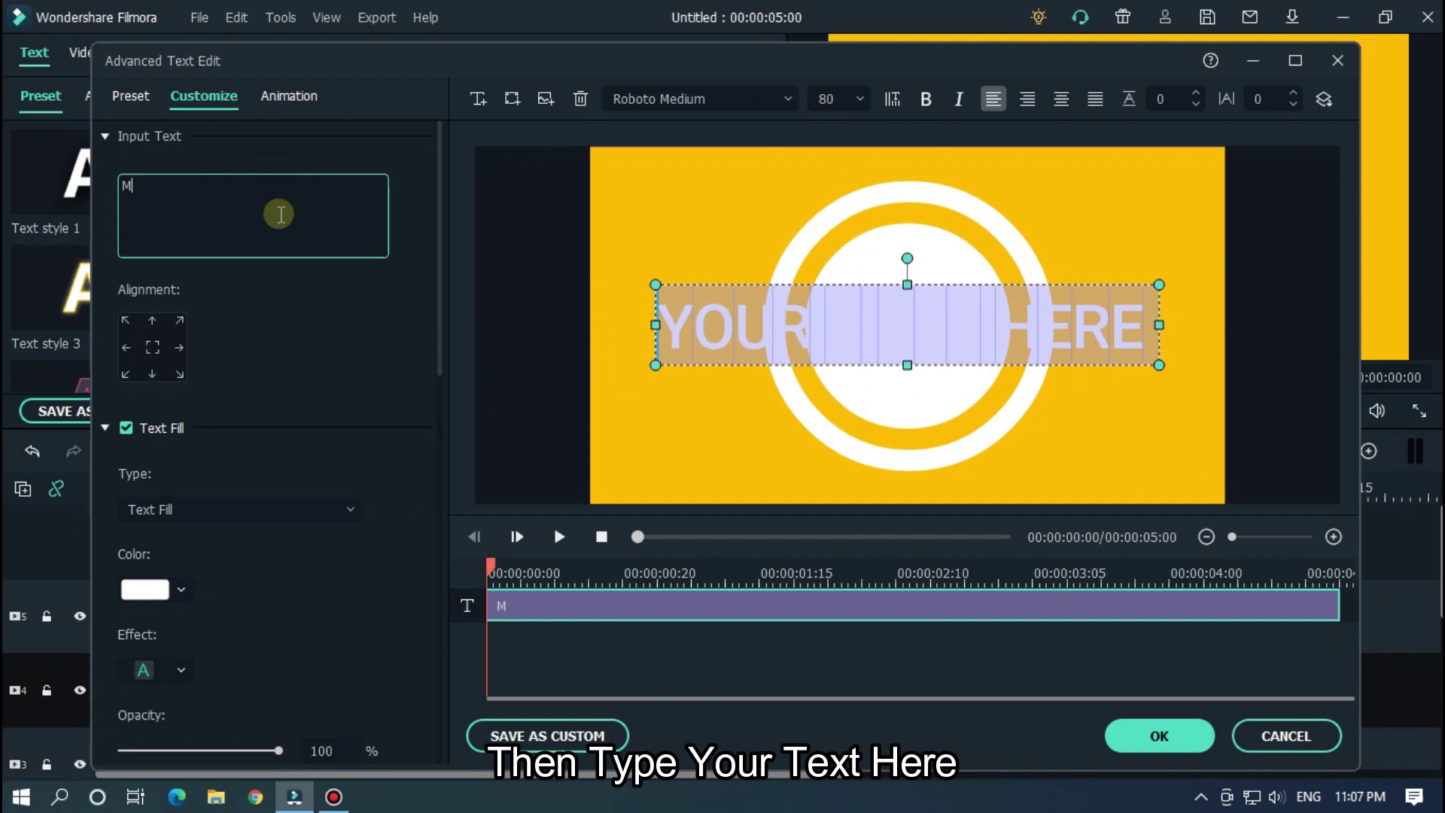
text(R MAHMUD)
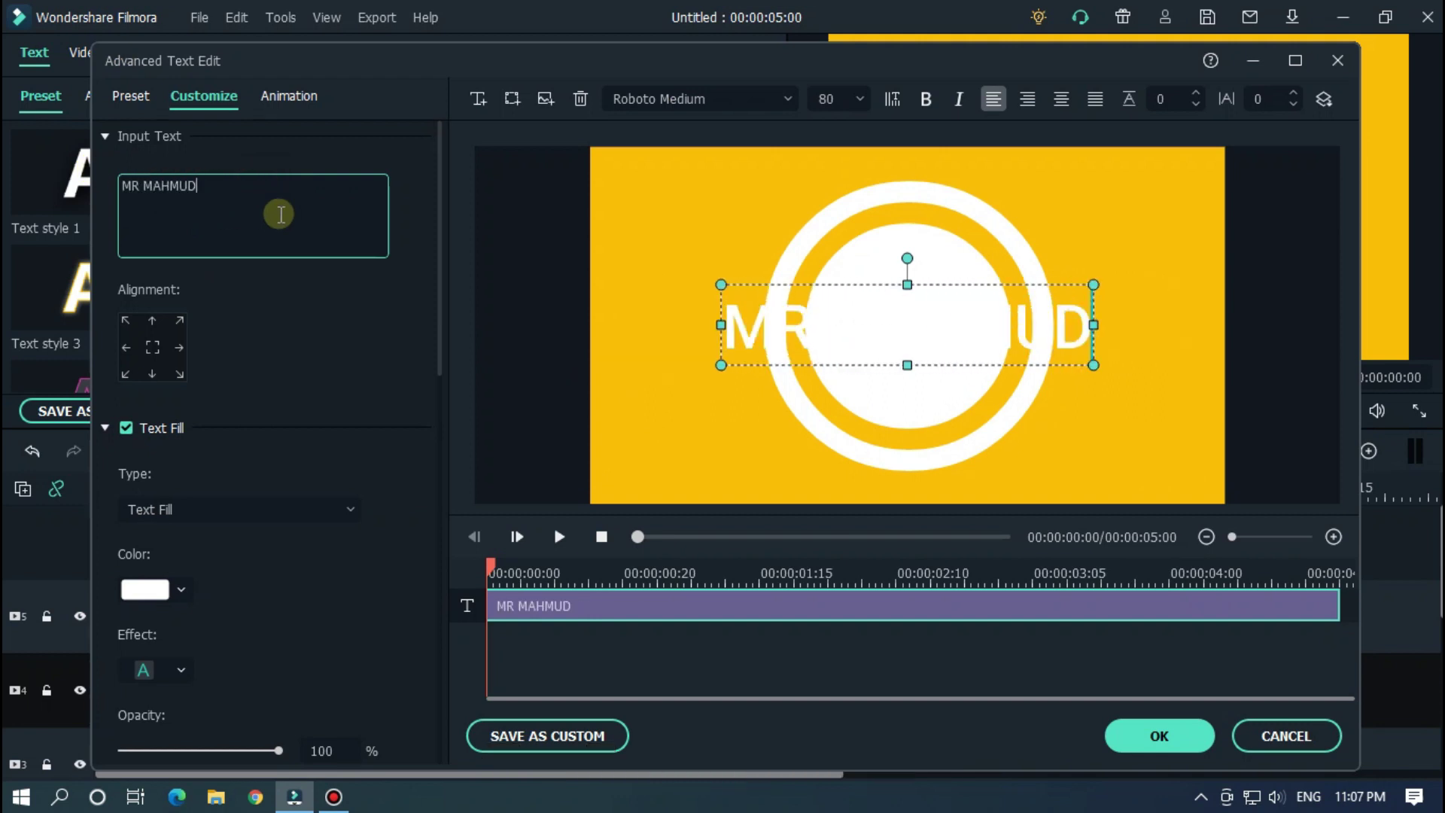
Set the name title's font to FilsonPro-Bold
click(742, 105)
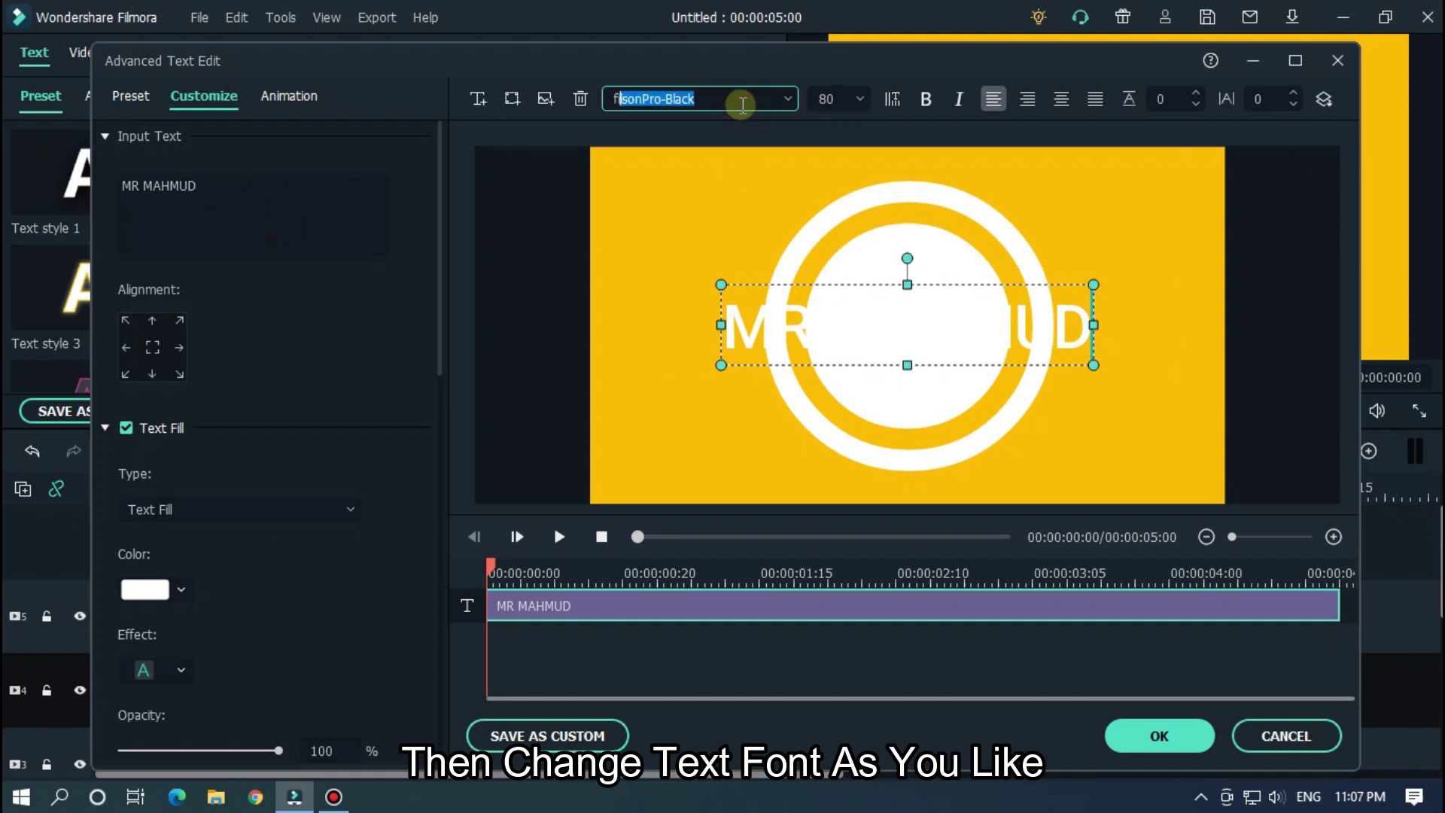
key(Return)
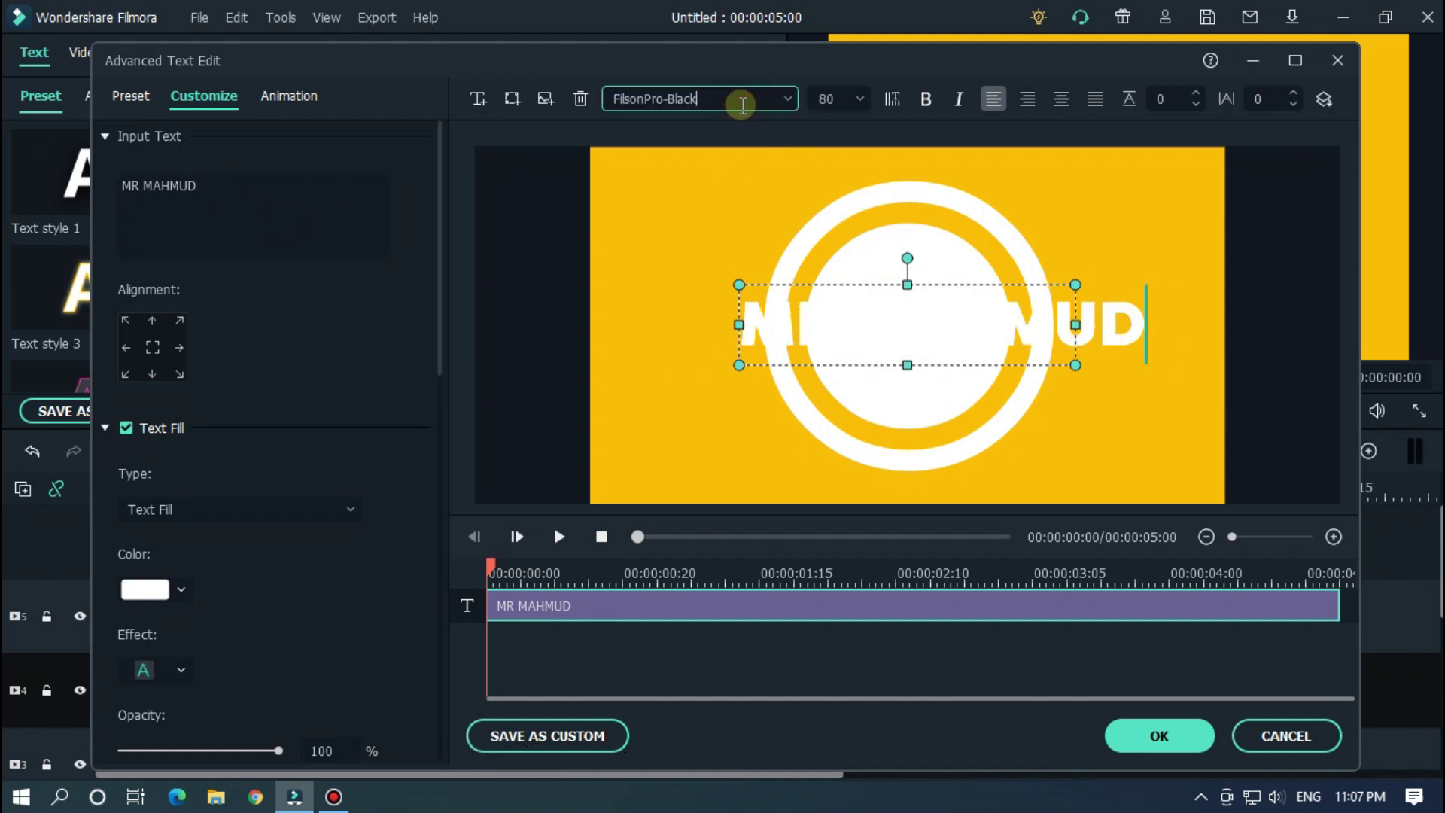
key(Down)
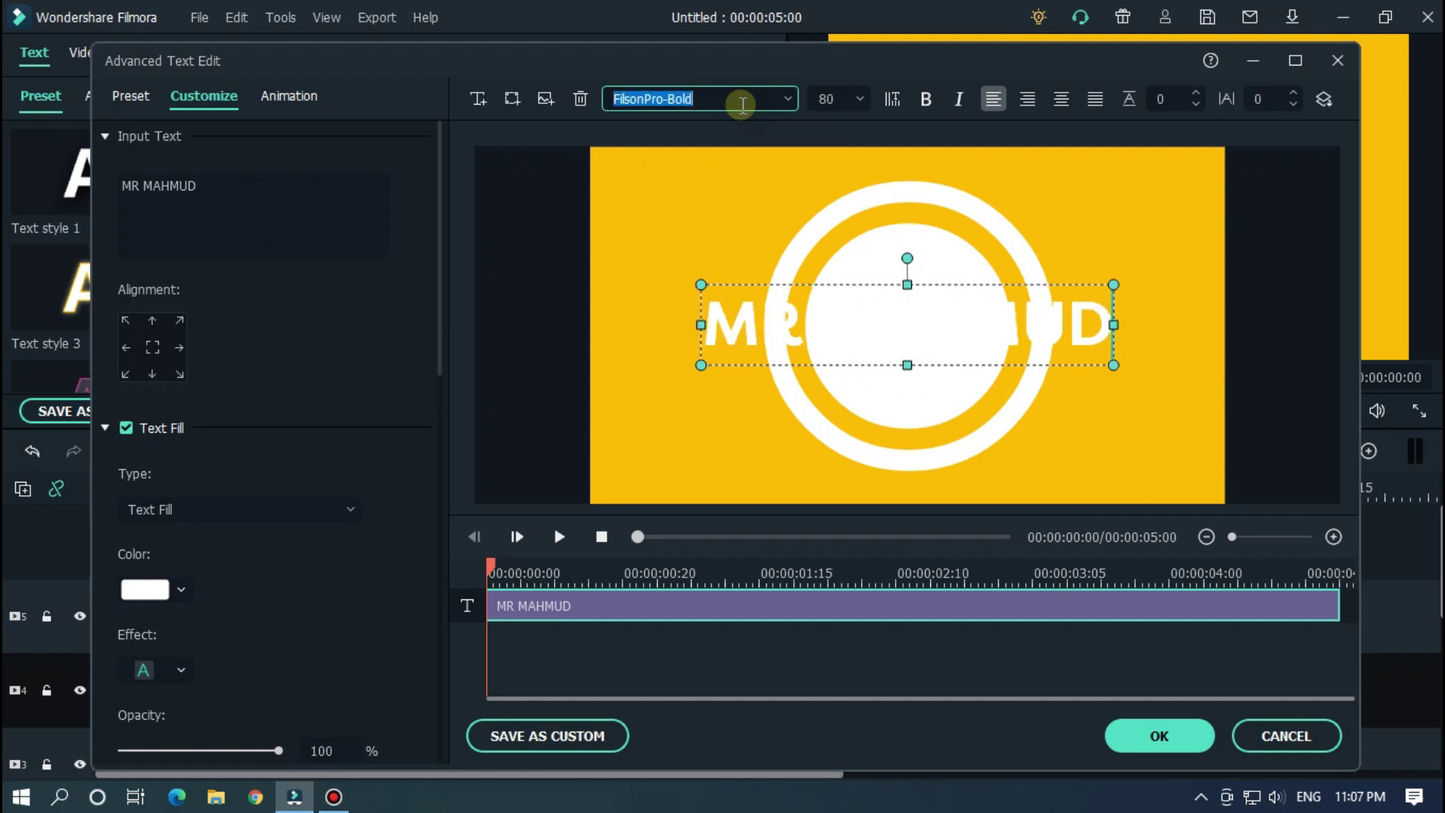
key(Return)
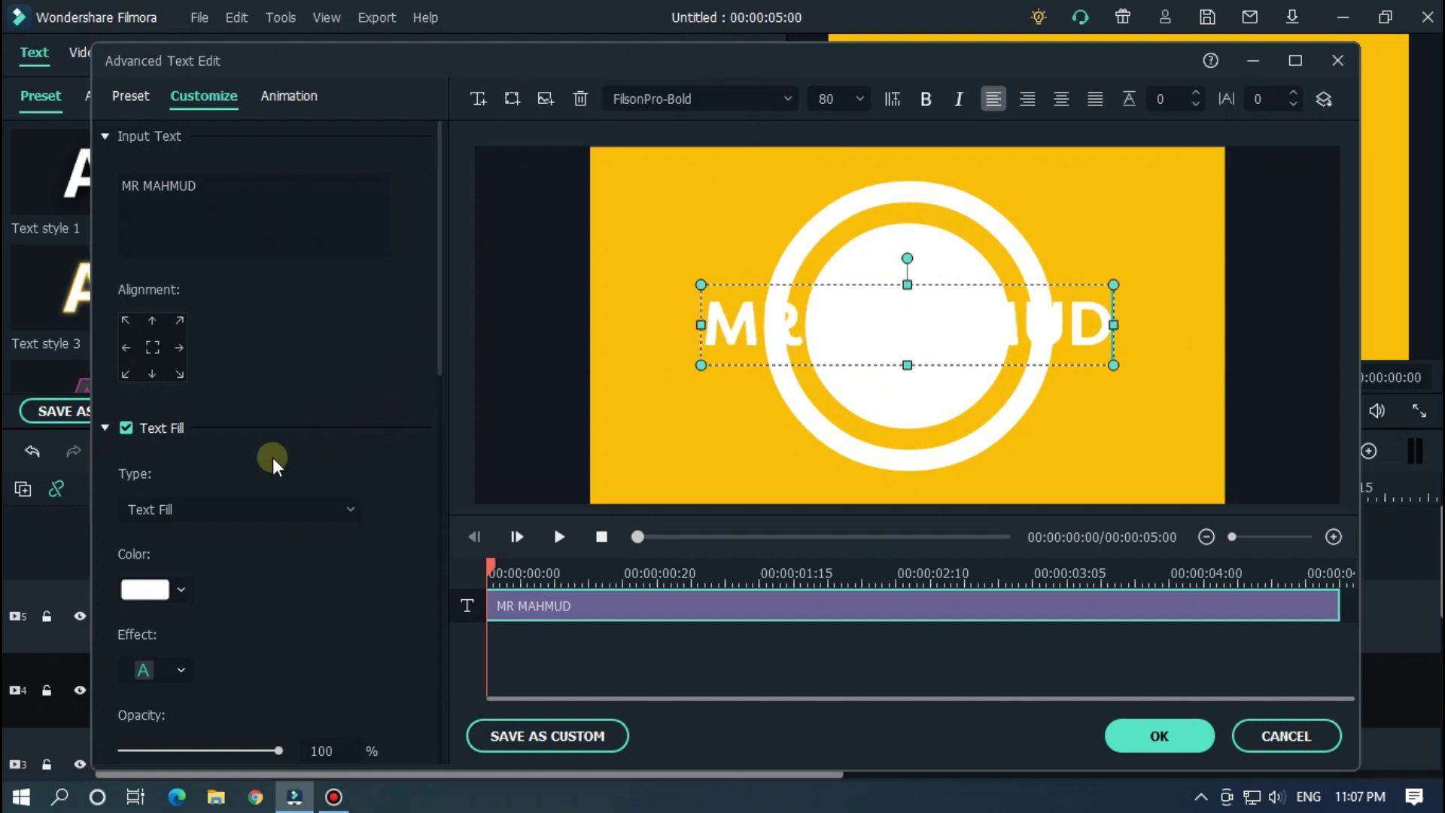
Set the name title's text color to black and its font size to 35 to fit inside the inner circle
click(129, 595)
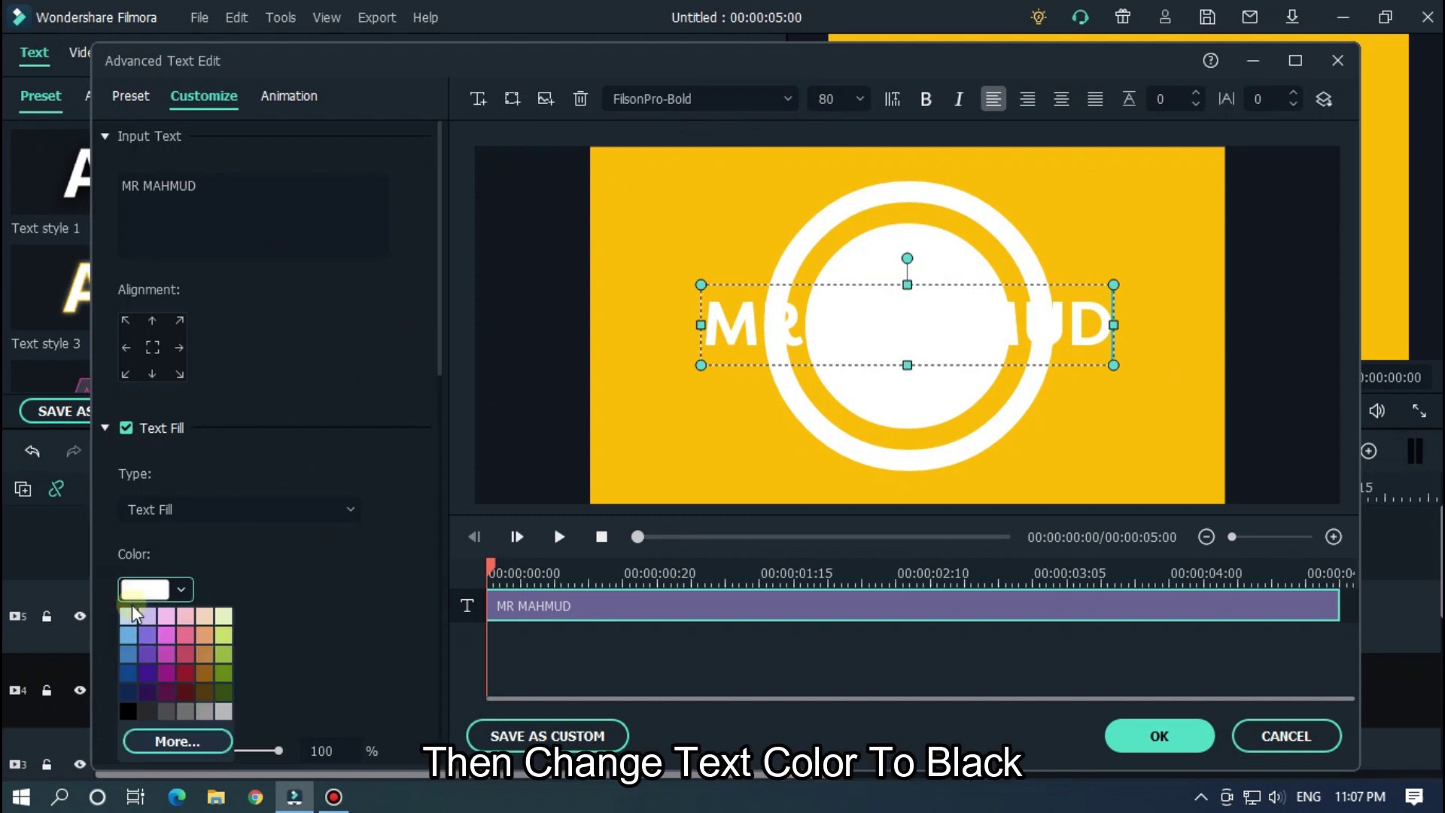
click(133, 719)
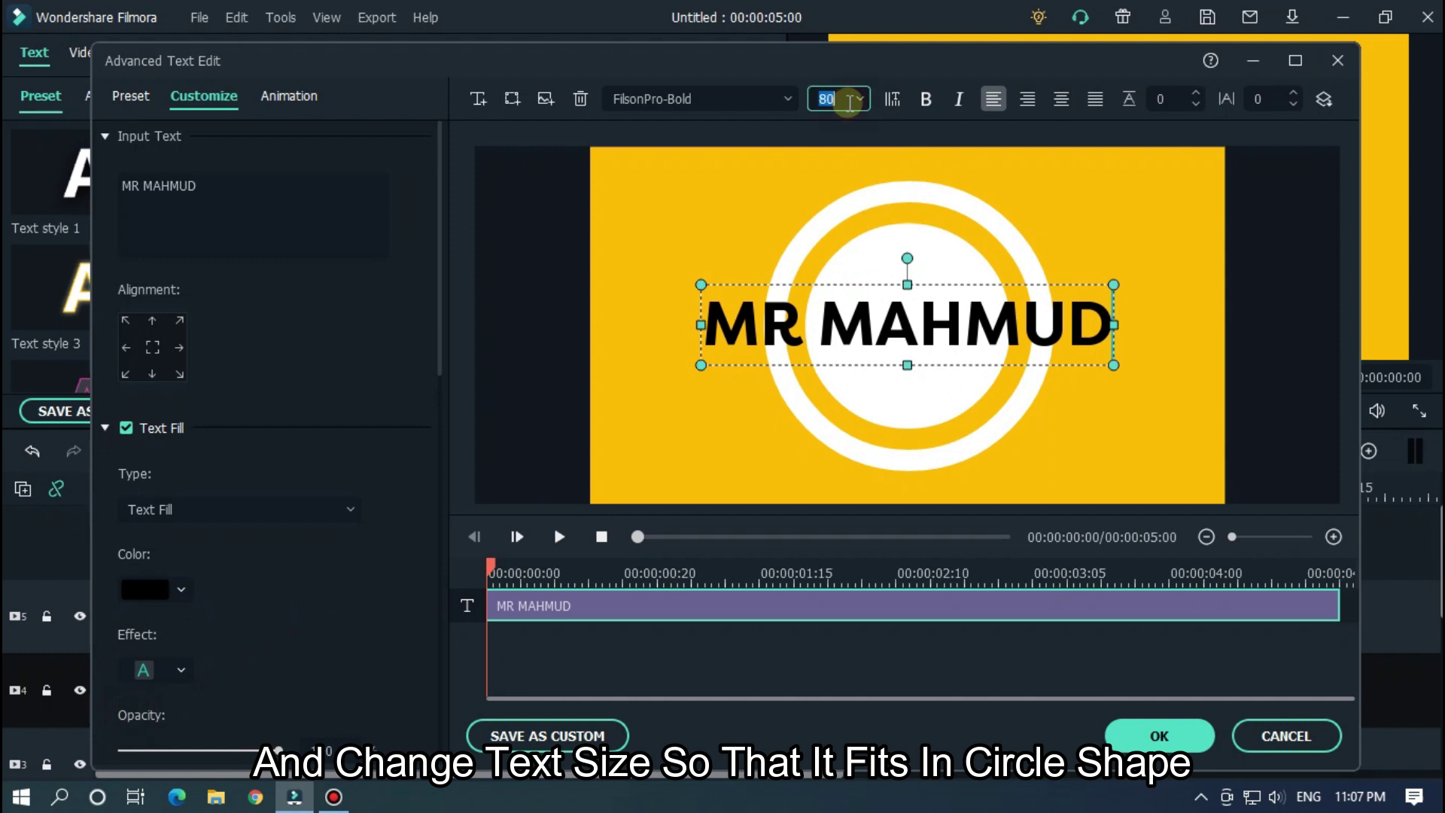
key(Return)
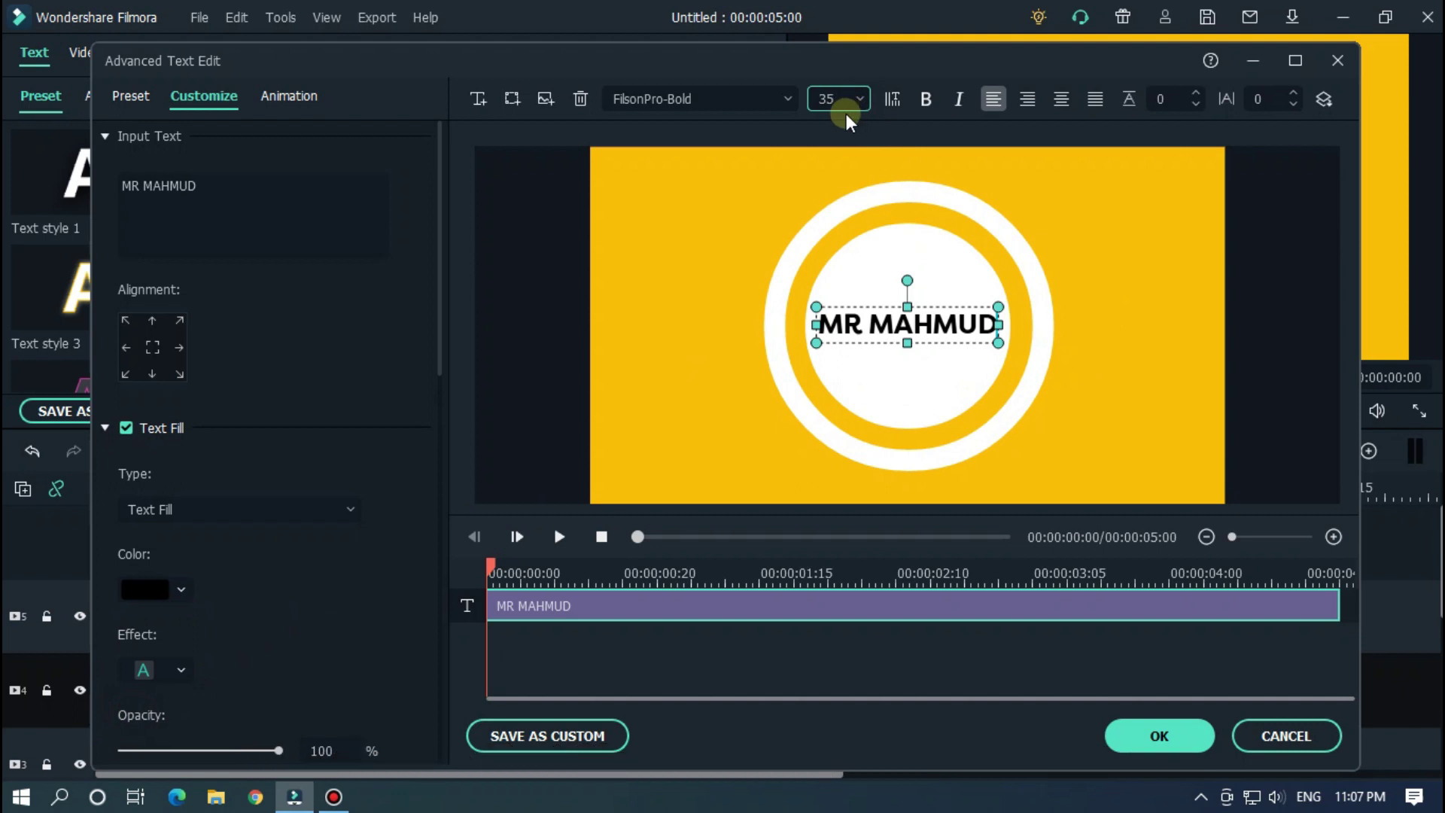
Add a second line reading TUTORIAL below the name in the title text
click(266, 198)
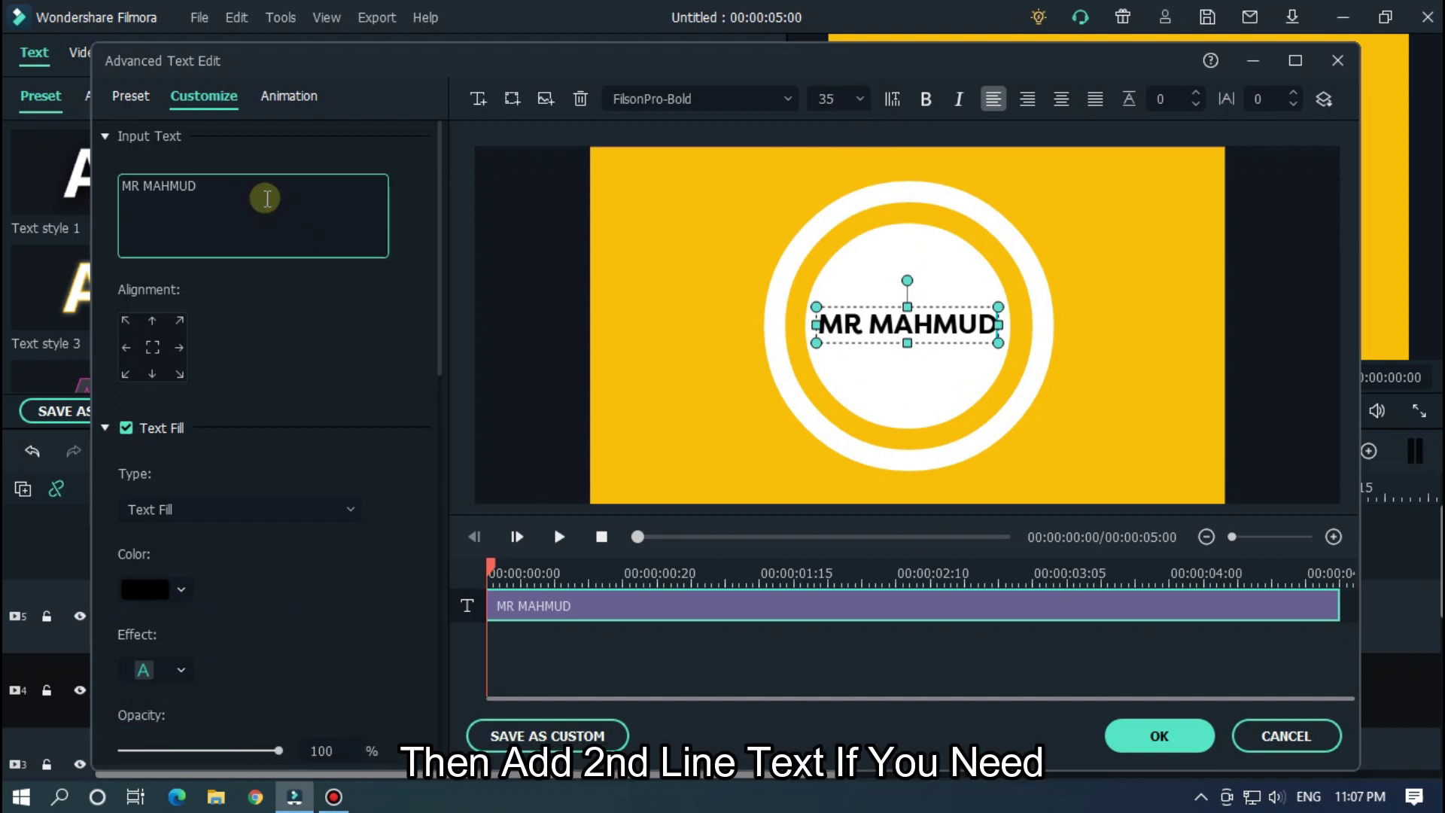
key(Return)
text(T)
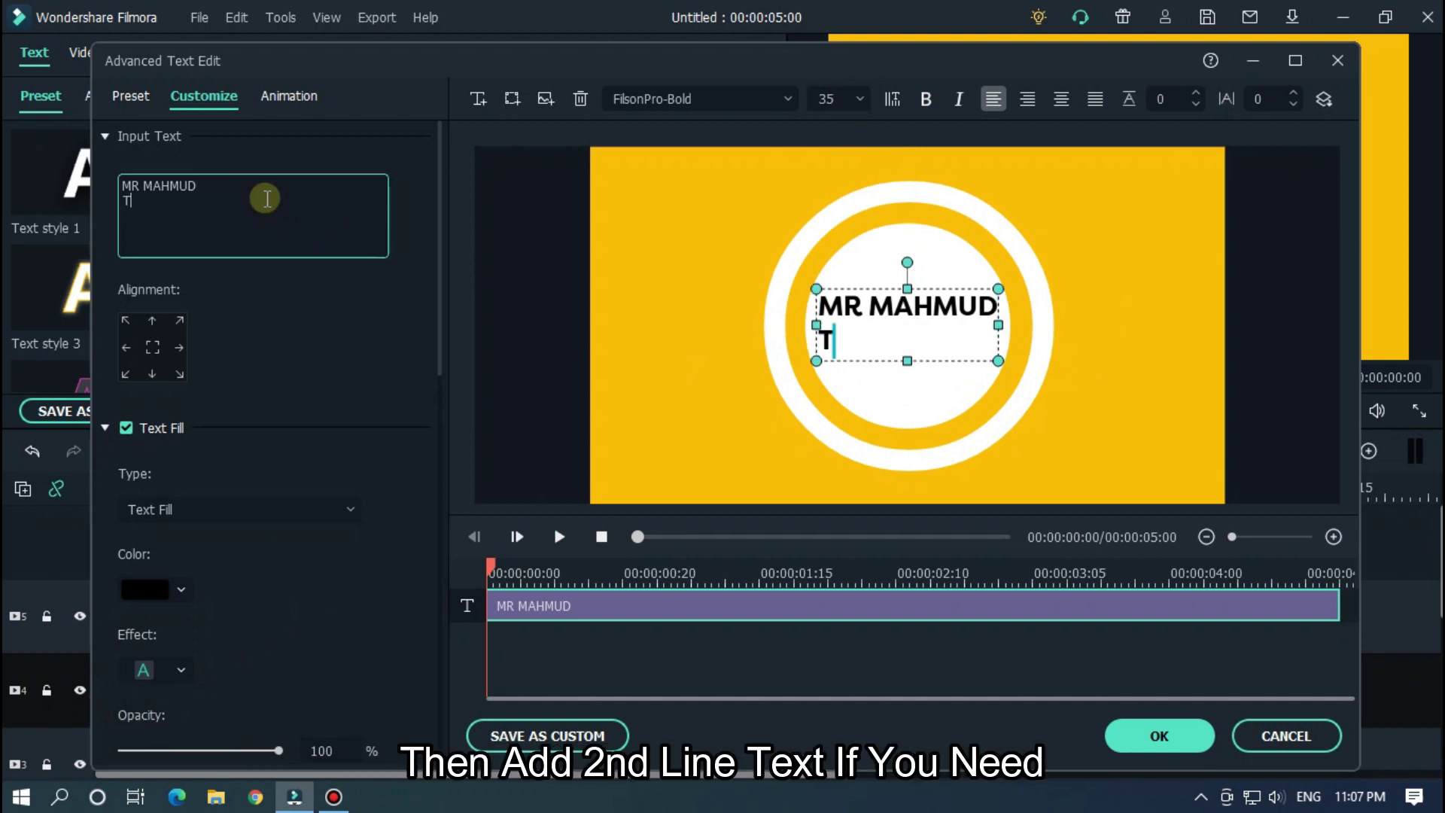
text(UTORIAL)
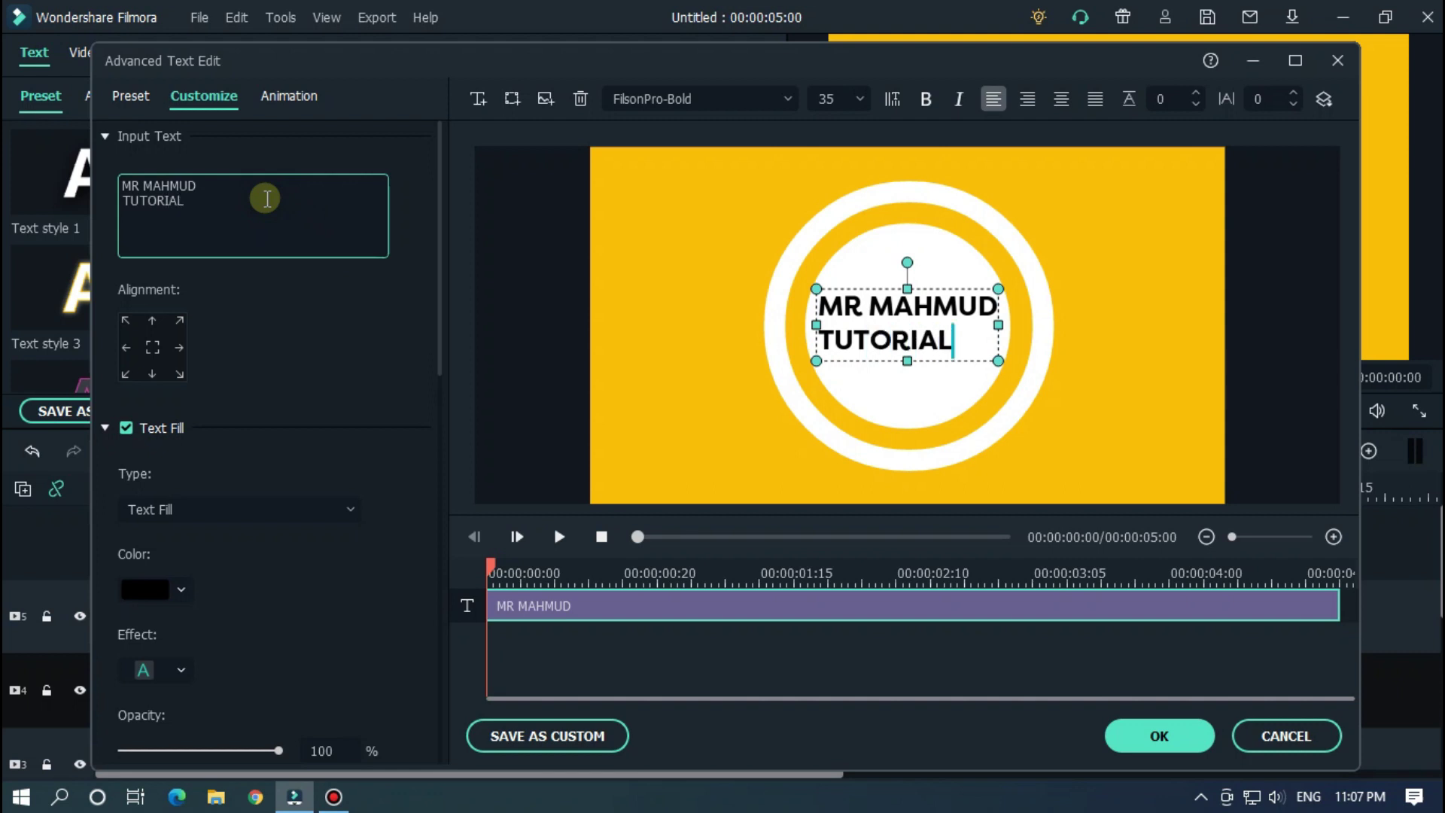
Set the font size of only the TUTORIAL line to 48
drag(182, 202, 121, 202)
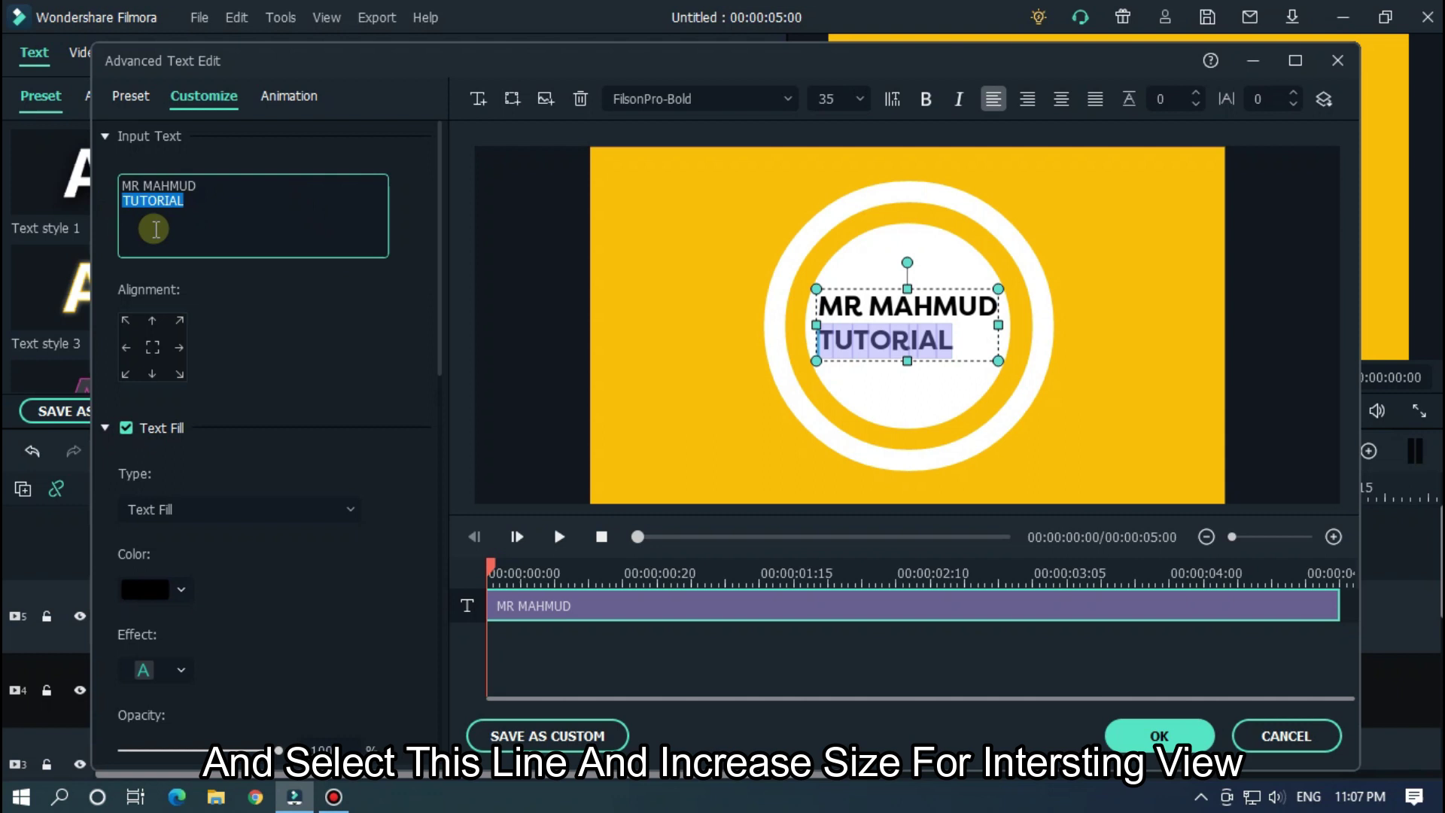
click(828, 100)
scroll(828, 100, up, 1)
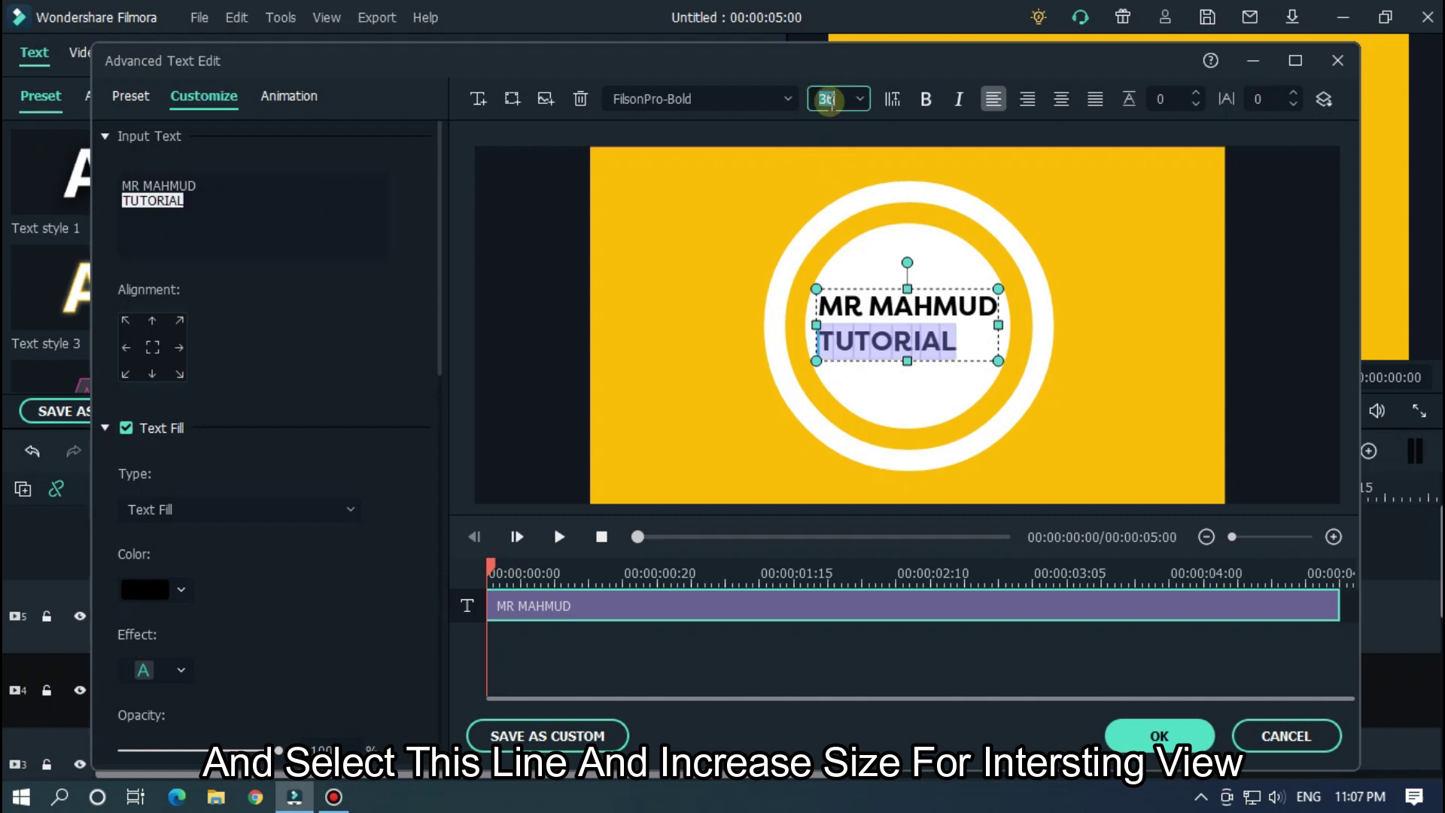
scroll(828, 101, up, 10)
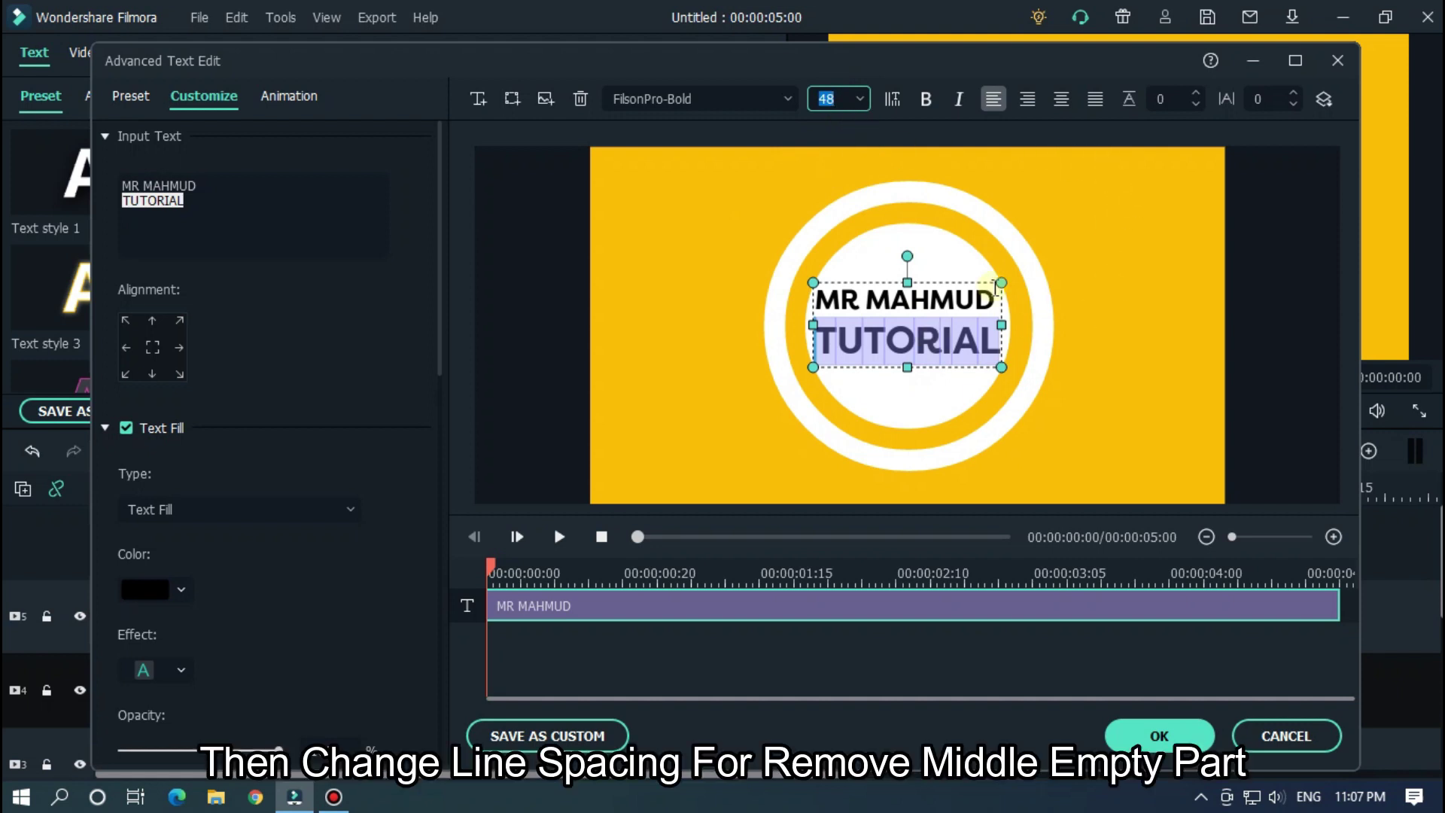
click(1061, 295)
Tighten the gap between the title's two lines by setting the line spacing to -41
click(926, 319)
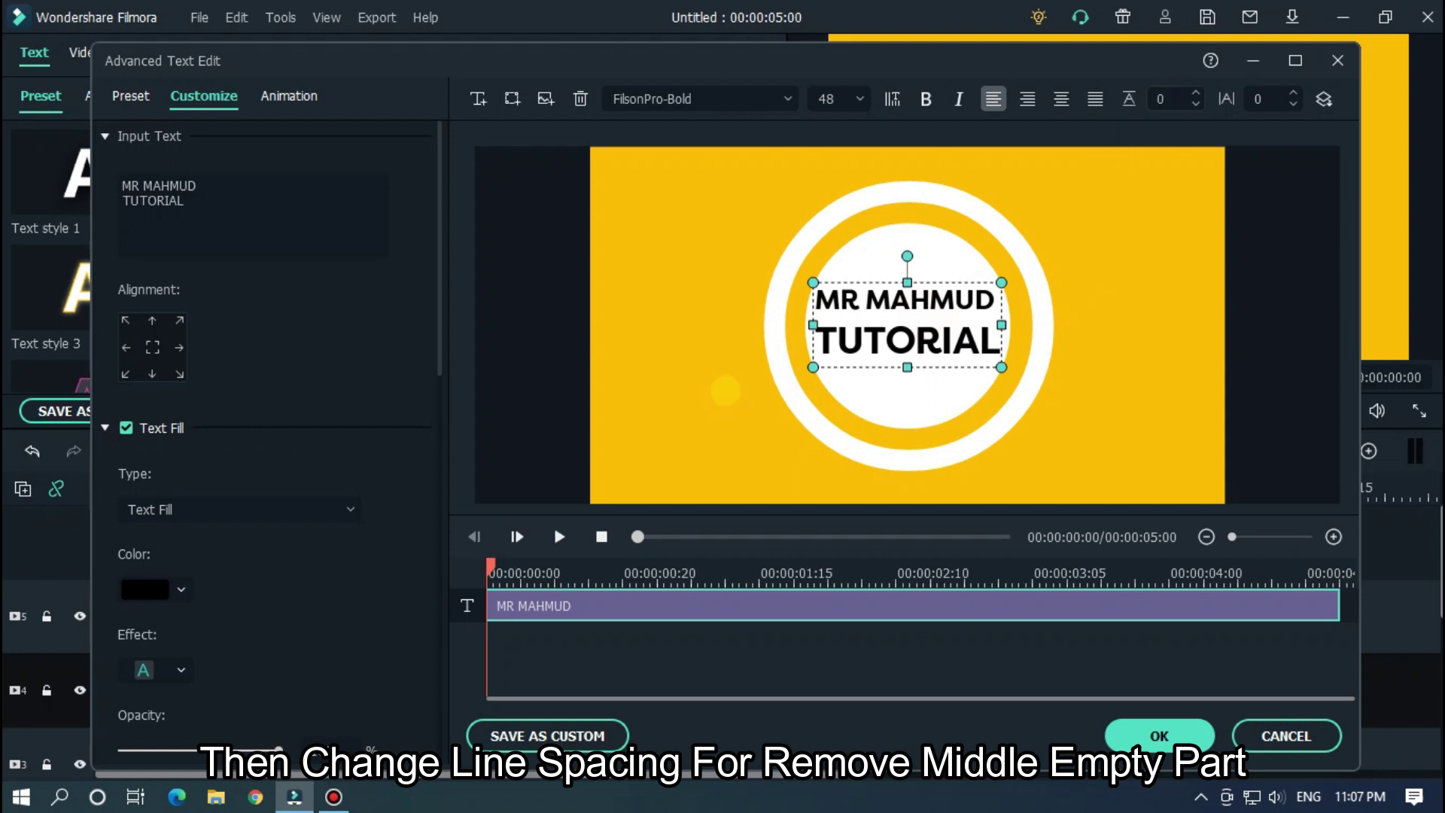
key(Down)
key(Down)
key(Down)
key(Down)
key(Down)
key(Down)
key(Down)
key(Down)
key(Down)
key(Down)
key(Down)
key(Down)
key(Down)
key(Down)
key(Down)
key(Down)
key(Down)
key(Down)
key(Down)
key(Down)
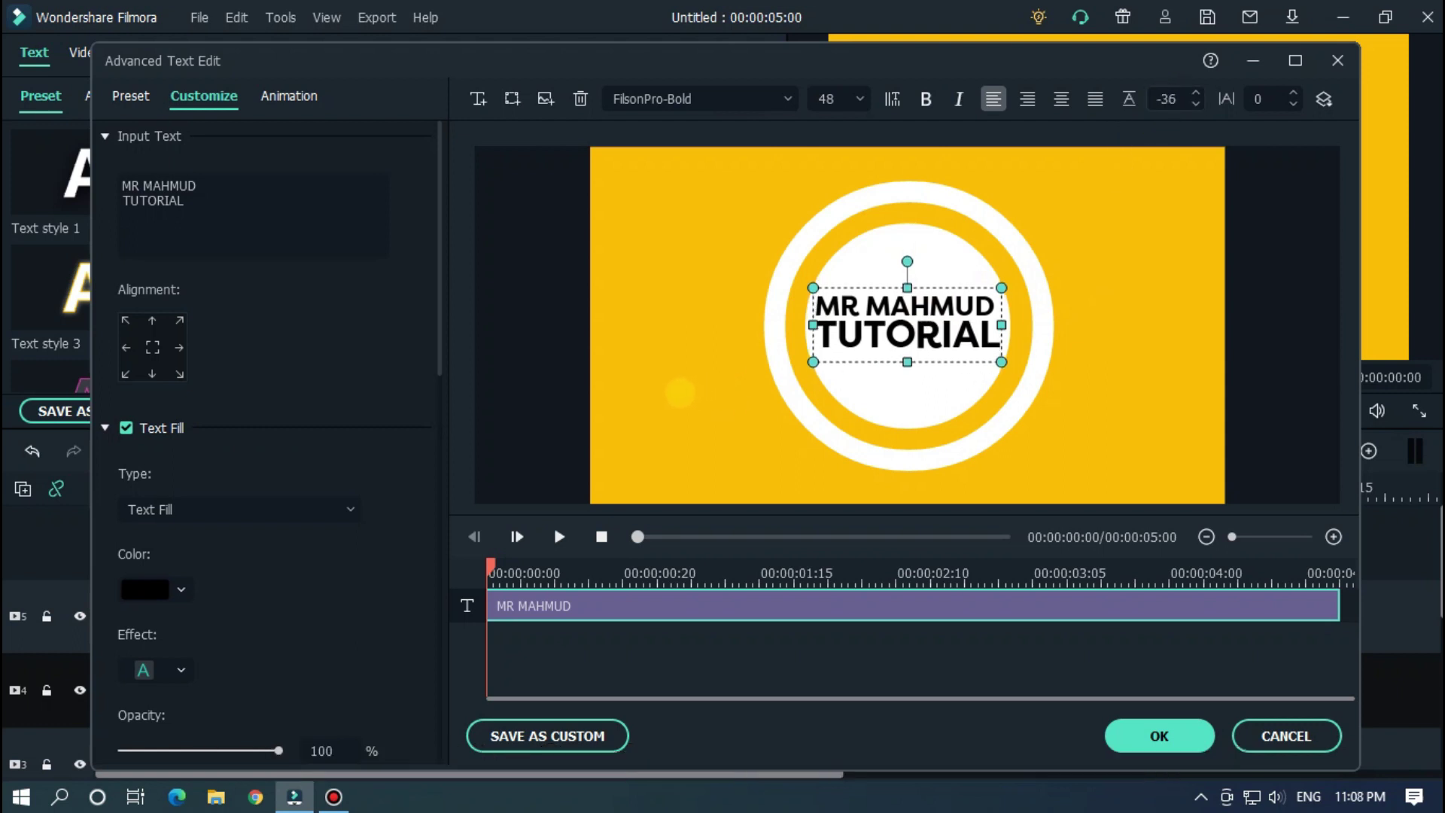
key(Down)
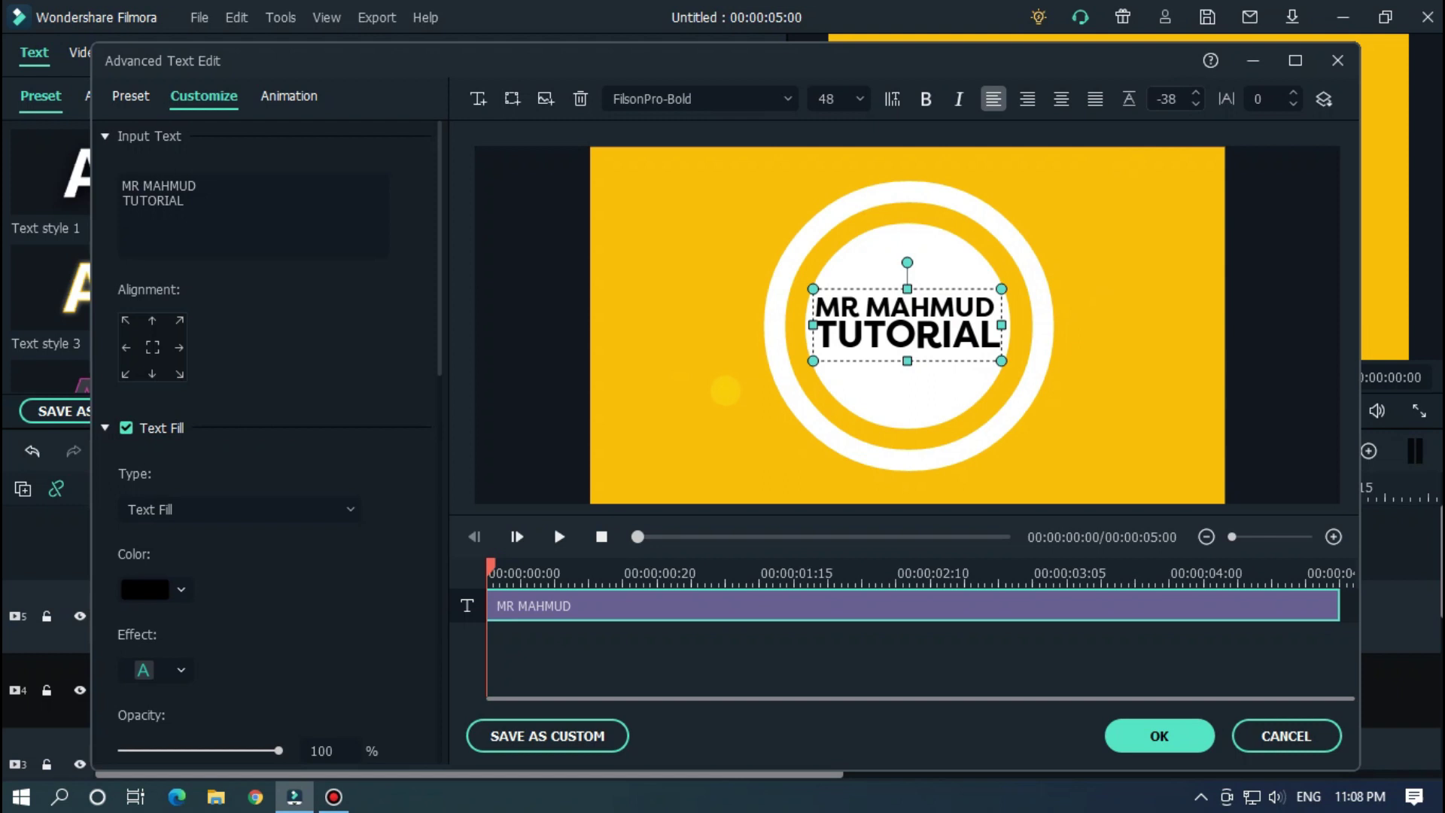
key(Down)
key(Down)
key(Down)
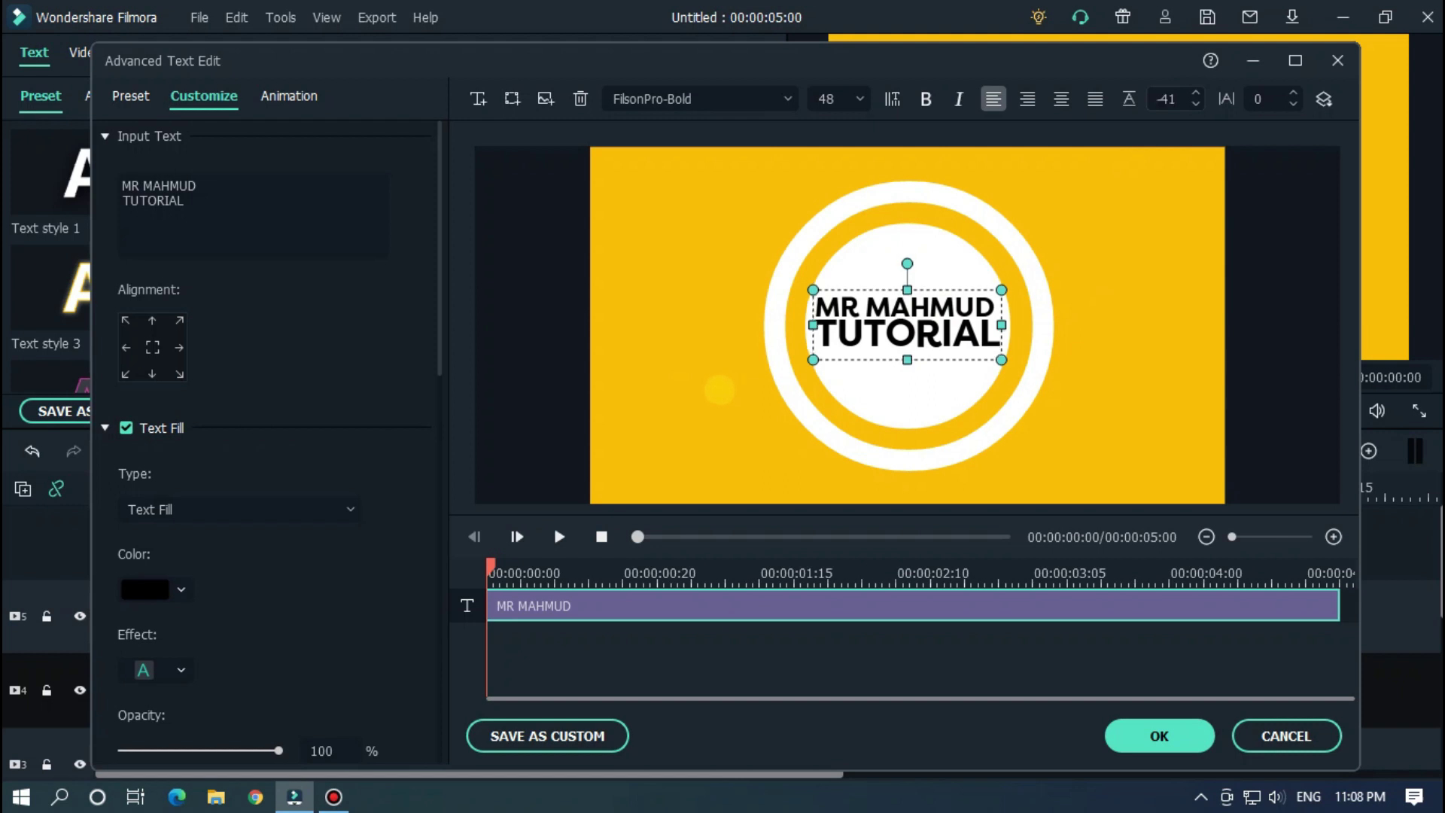
Move the two-line text slightly down so it sits in the middle of the inner white circle
click(1134, 363)
click(809, 309)
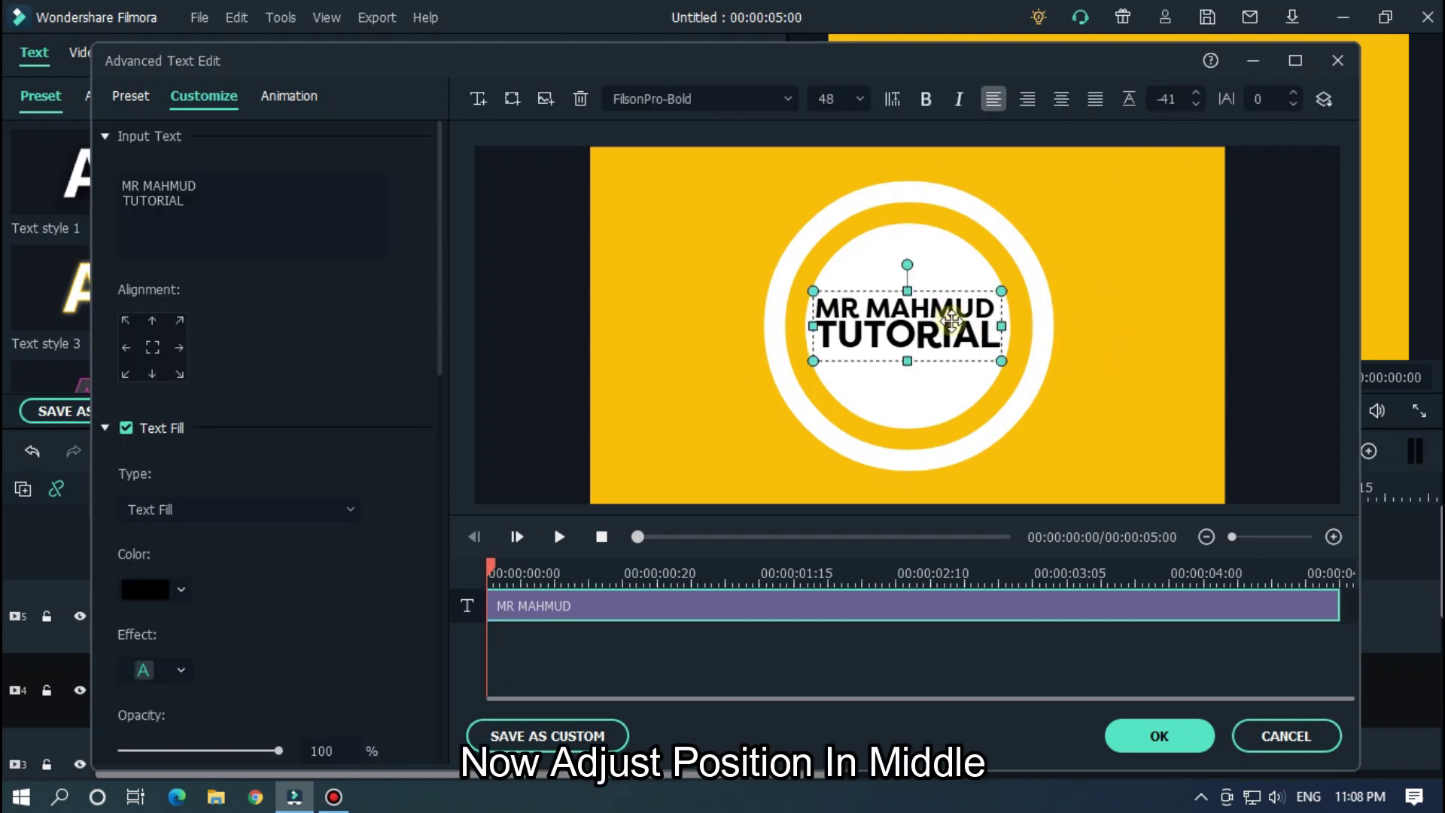
drag(951, 321, 952, 325)
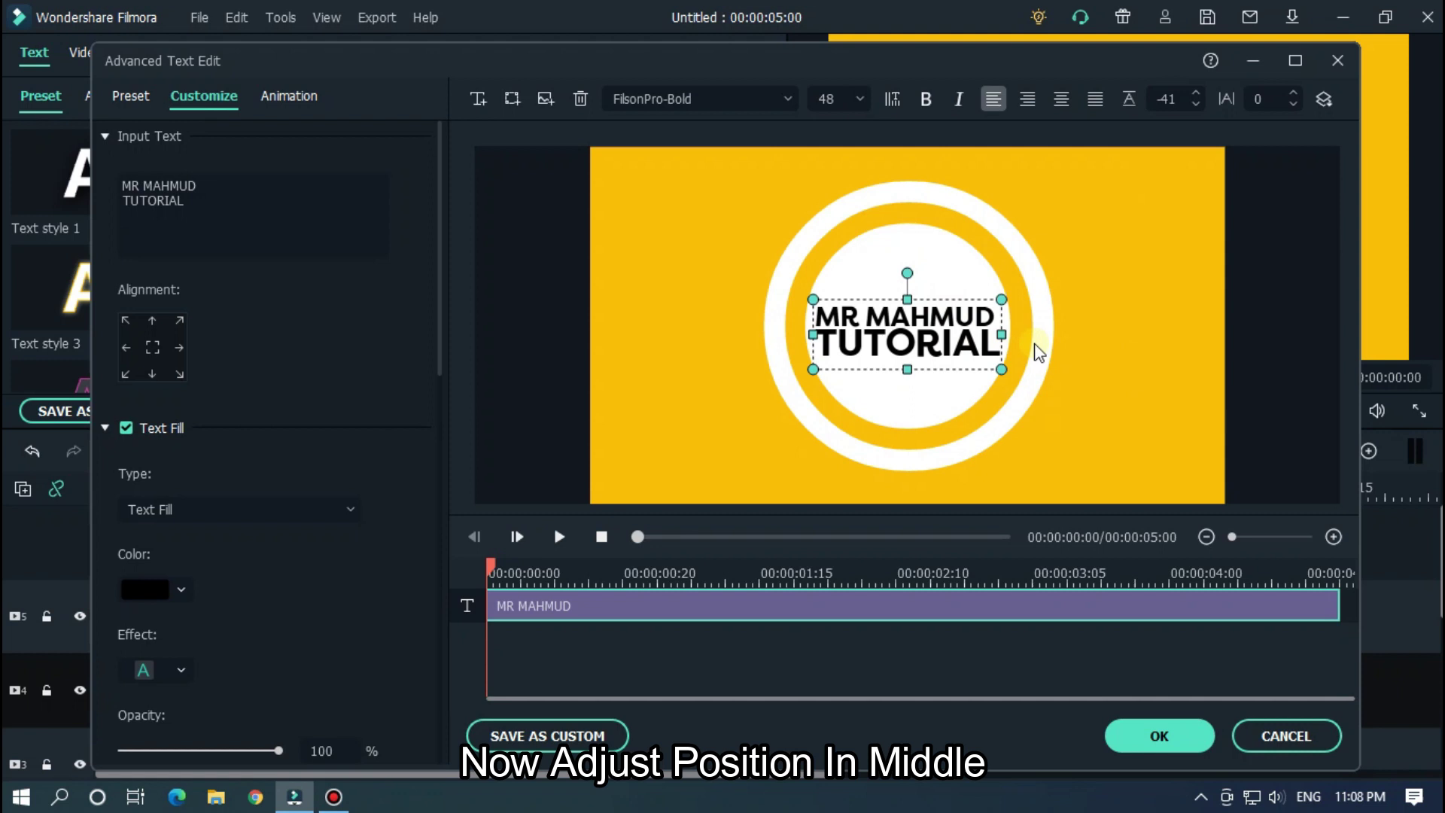
click(1083, 356)
click(997, 356)
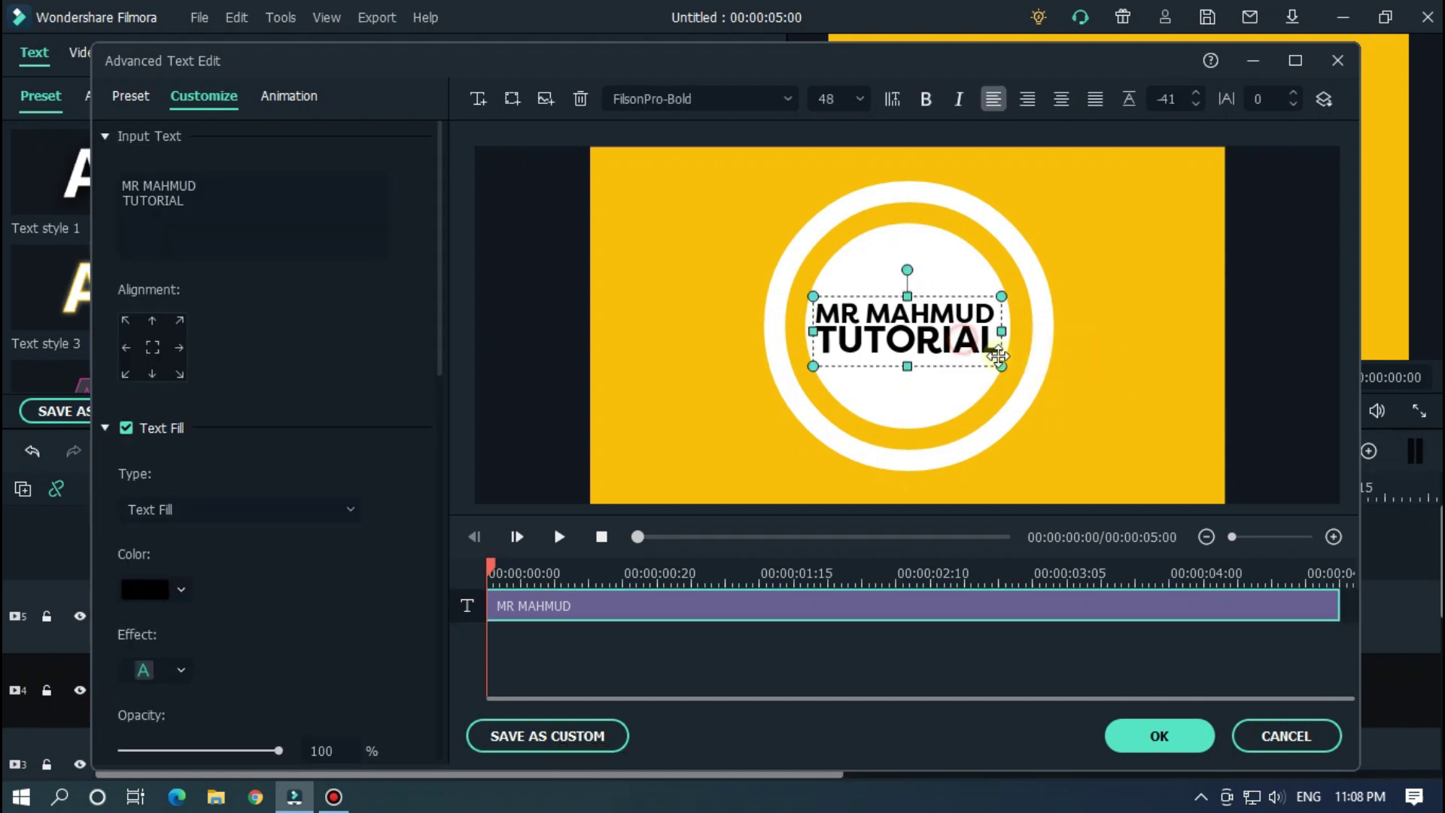
click(1110, 370)
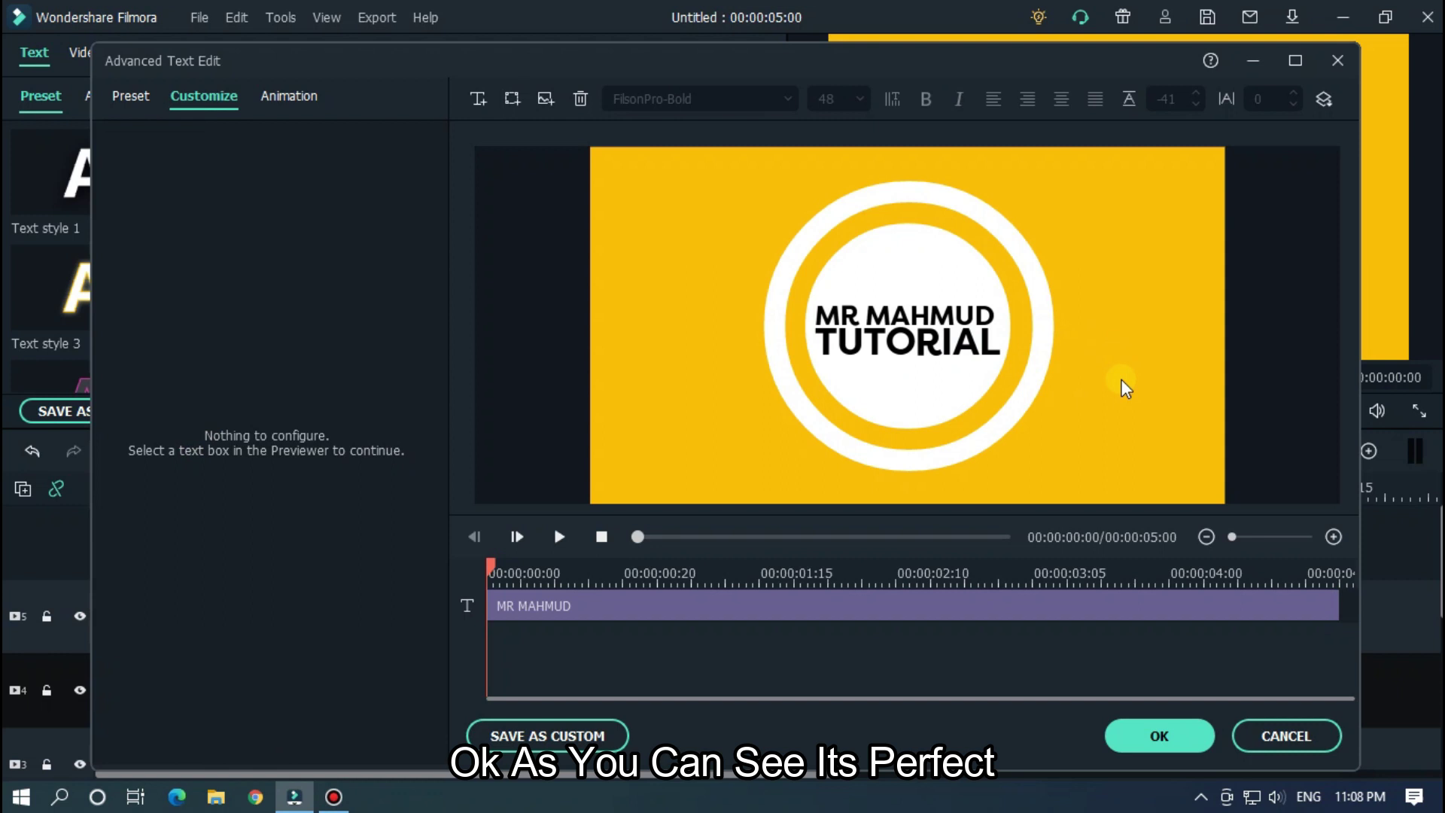
Accept the text title's edits and hide its track 5
click(1138, 748)
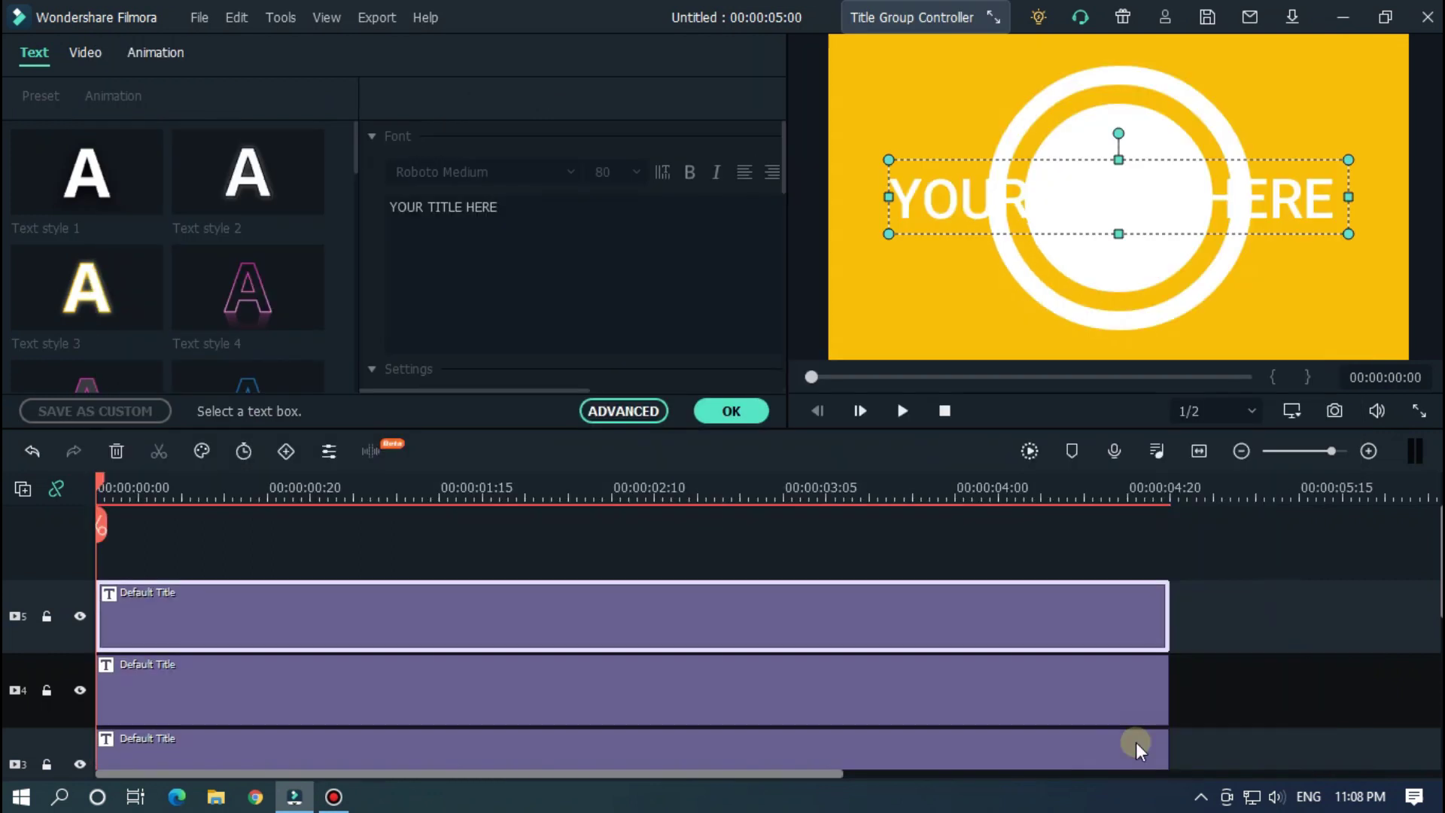
click(715, 411)
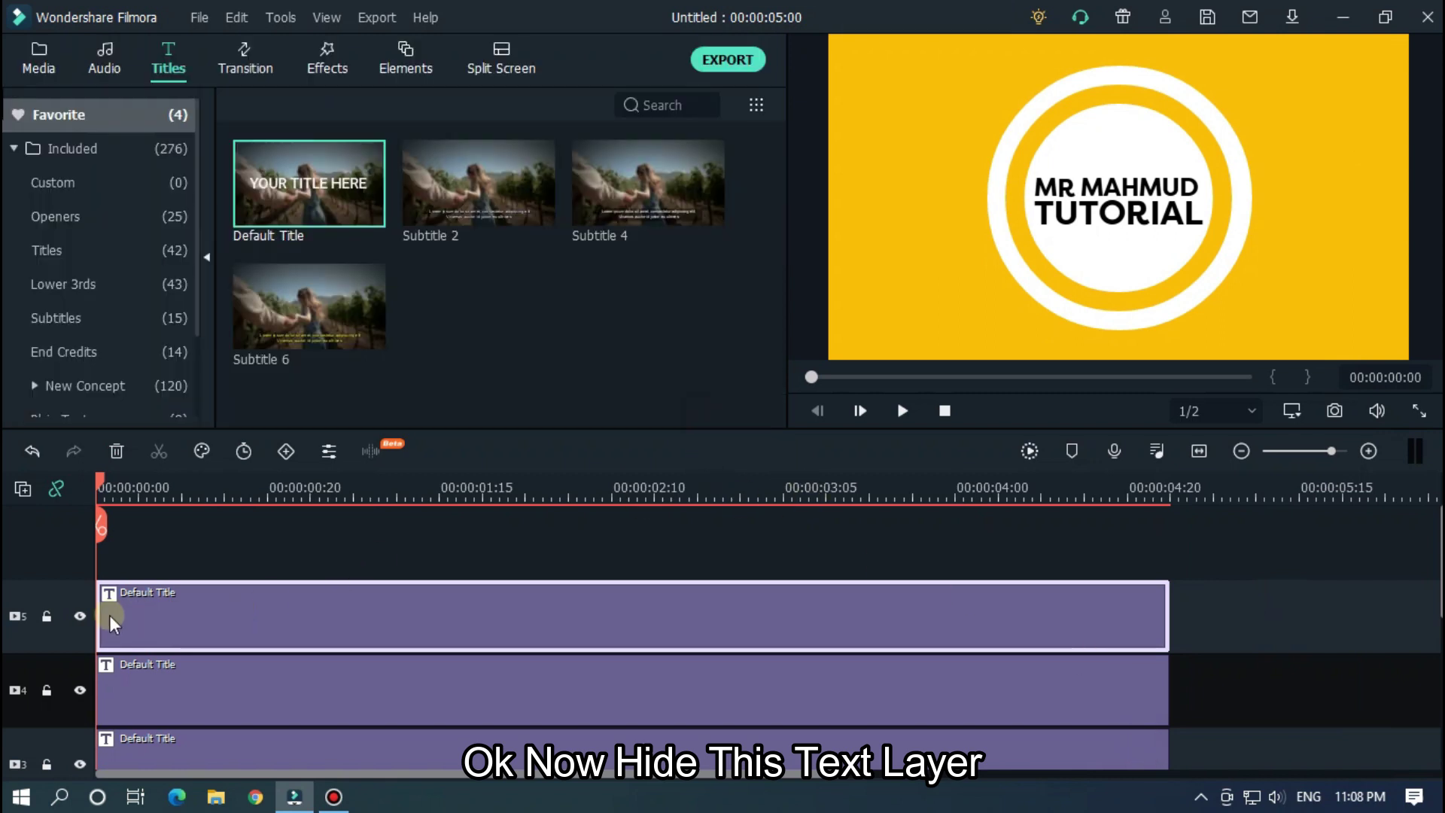
click(78, 615)
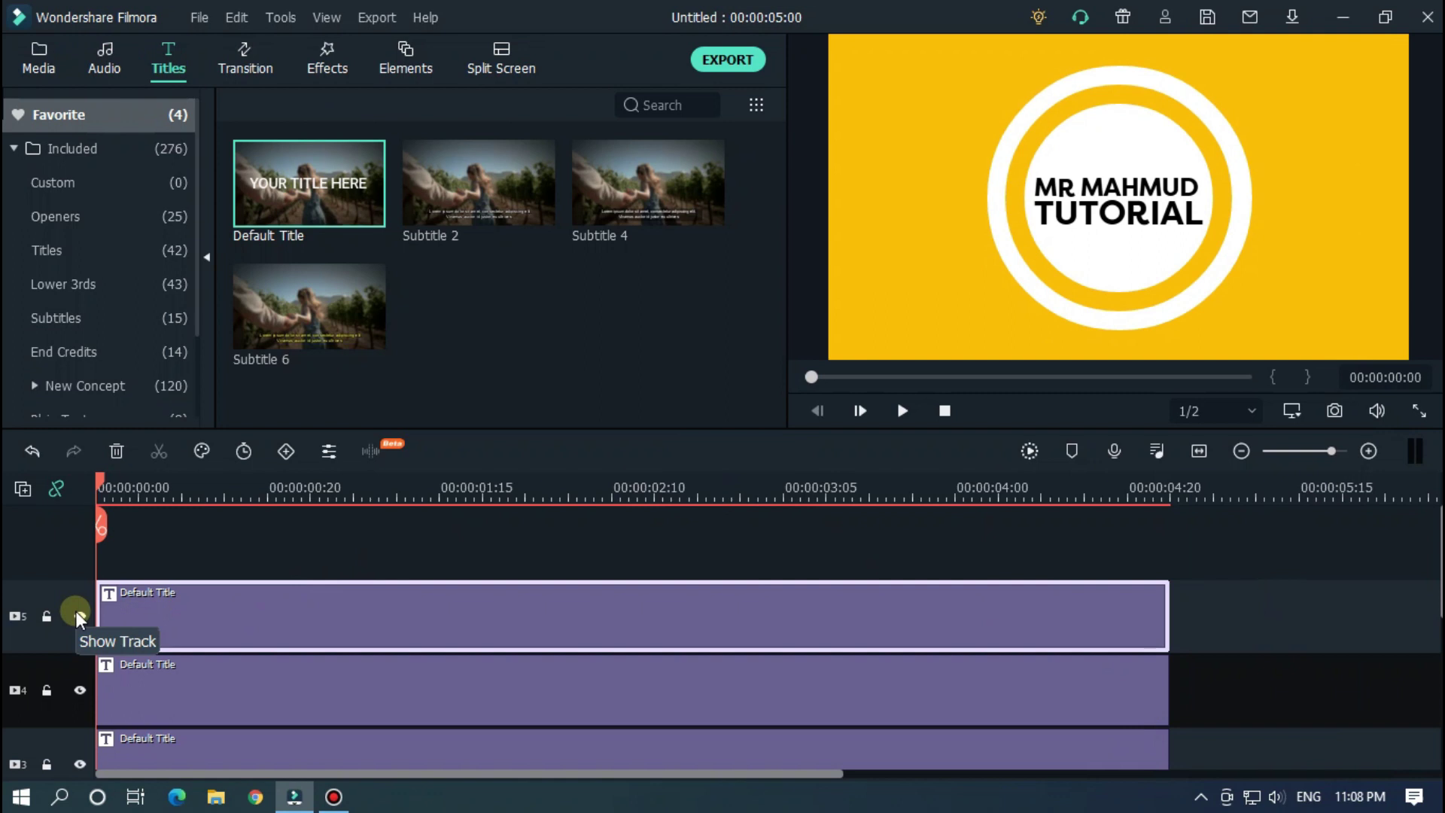
Add a custom animation keyframe at the start of the outer white circle's title on track 2 with scale 0%
scroll(756, 513, down, 2)
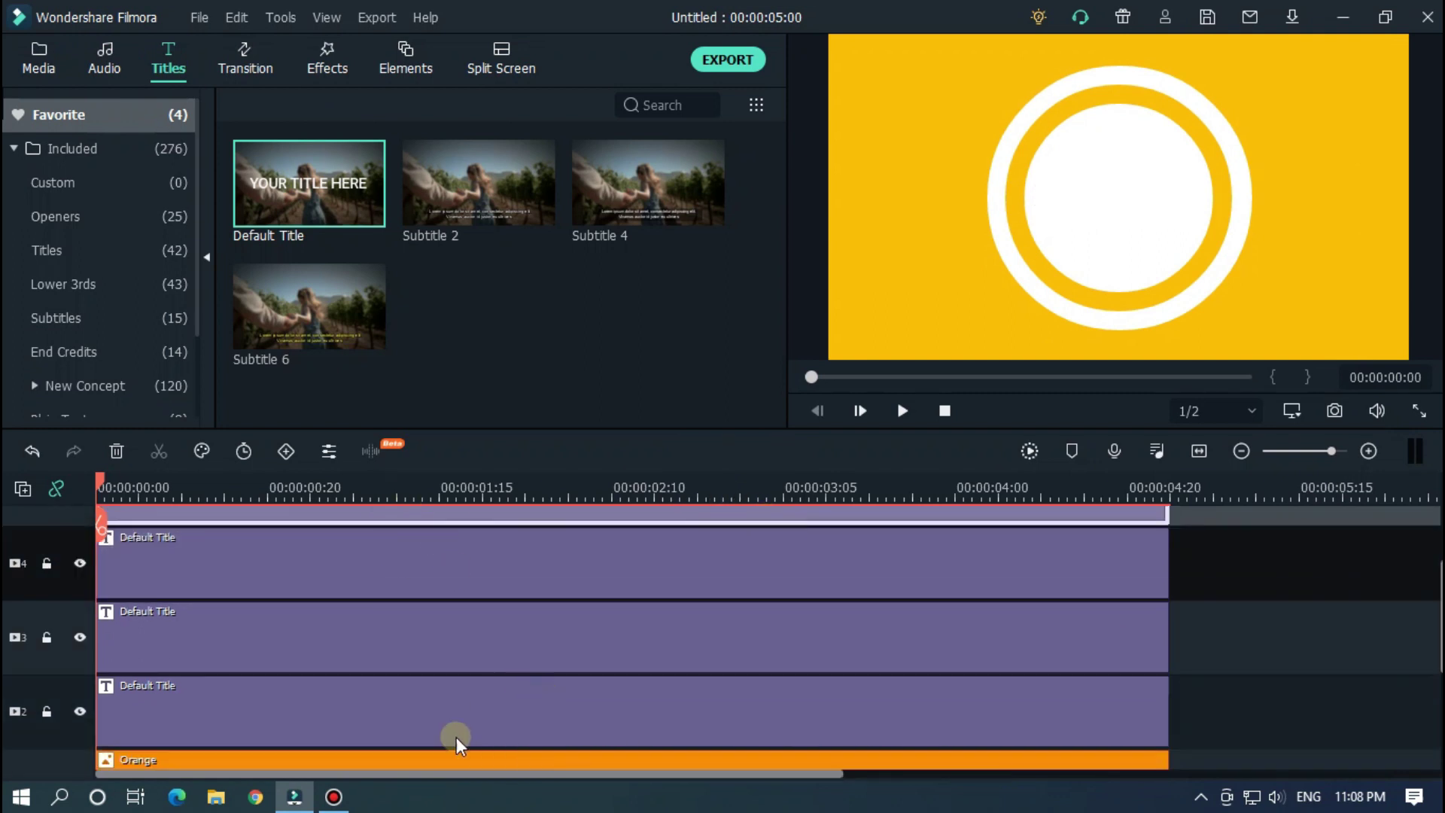
double_click(359, 733)
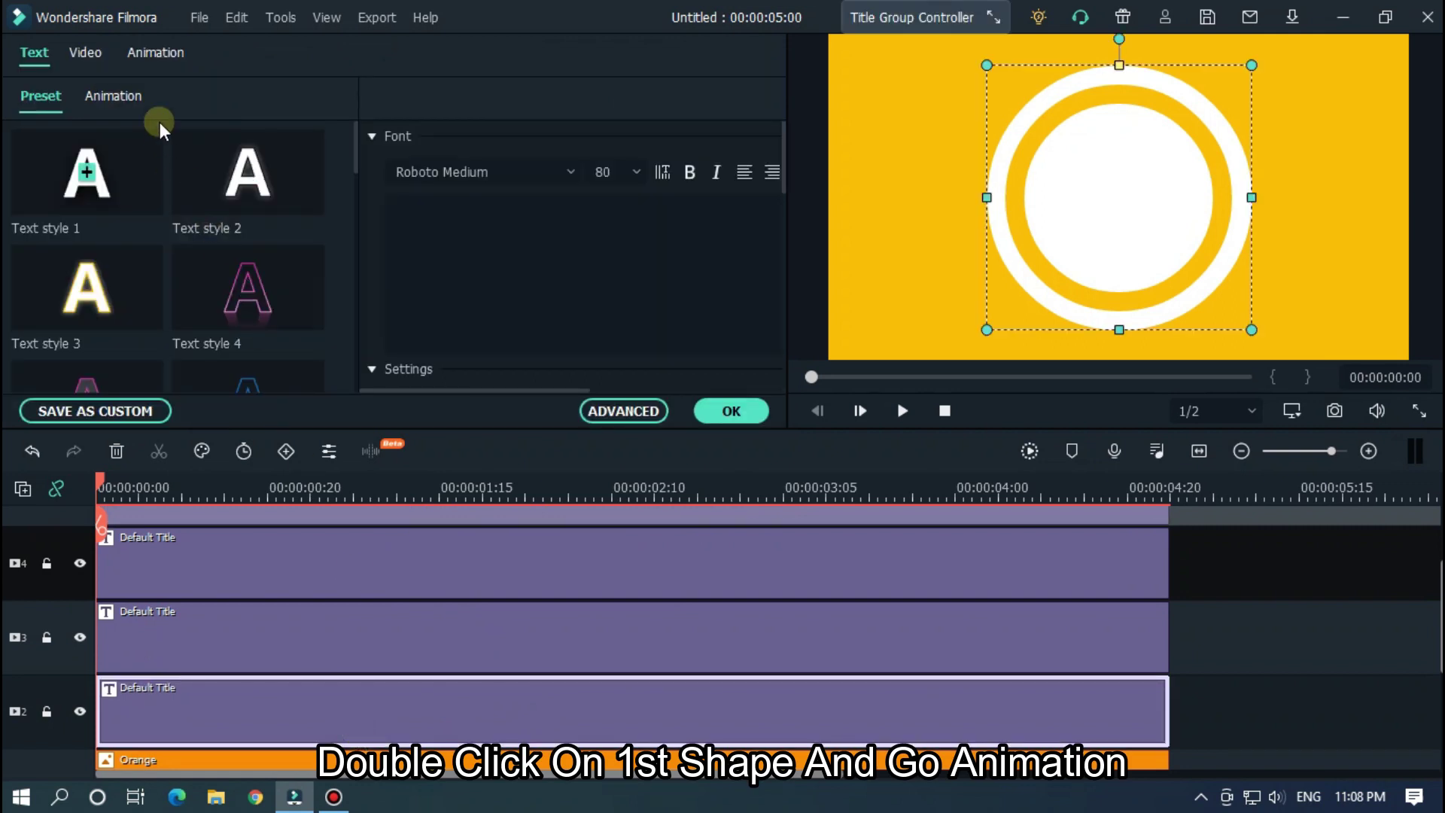
click(155, 52)
click(132, 97)
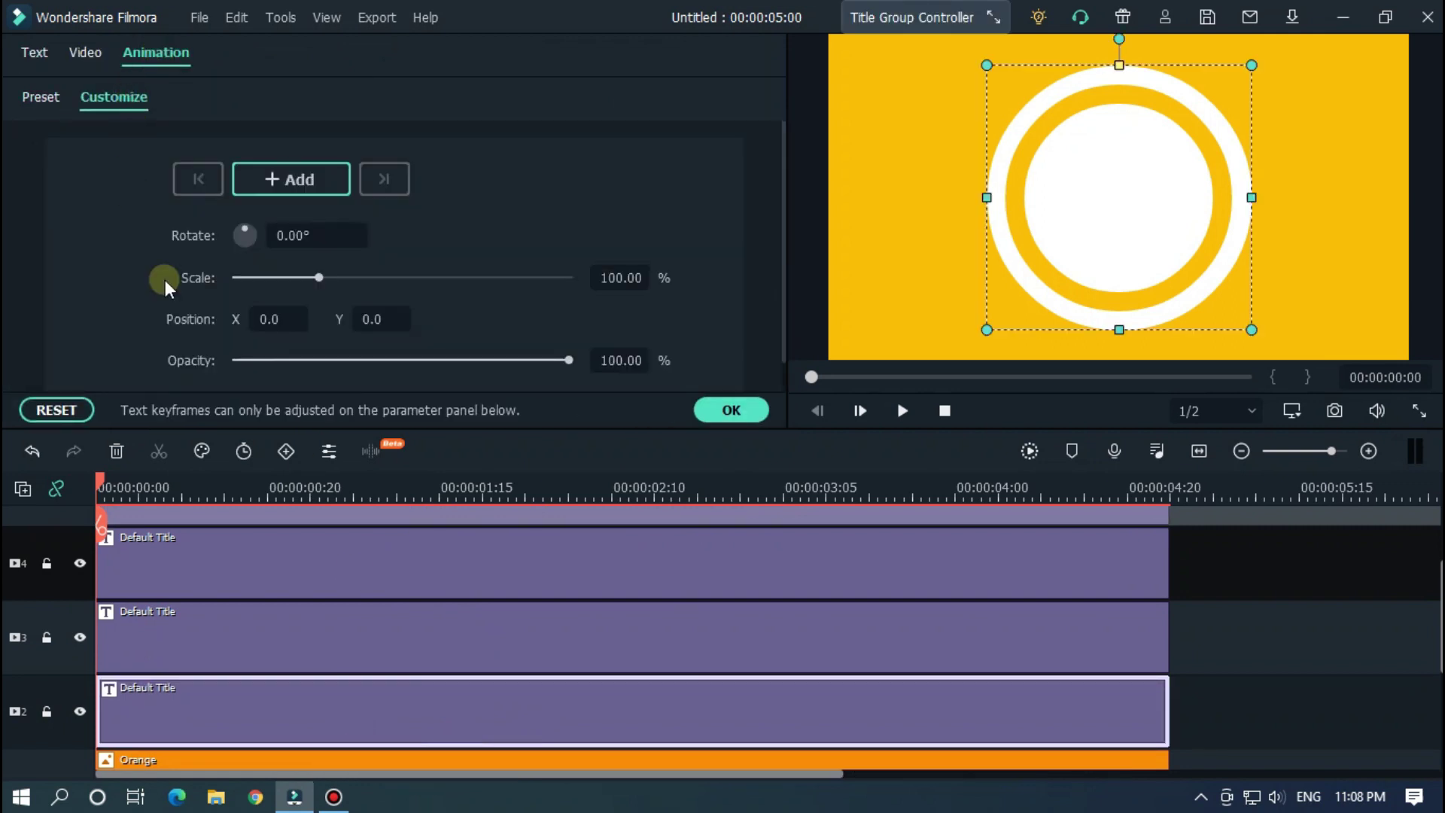
scroll(436, 486, up, 2)
mouse_move(558, 480)
mouse_down()
mouse_move(490, 481)
mouse_move(558, 480)
mouse_up()
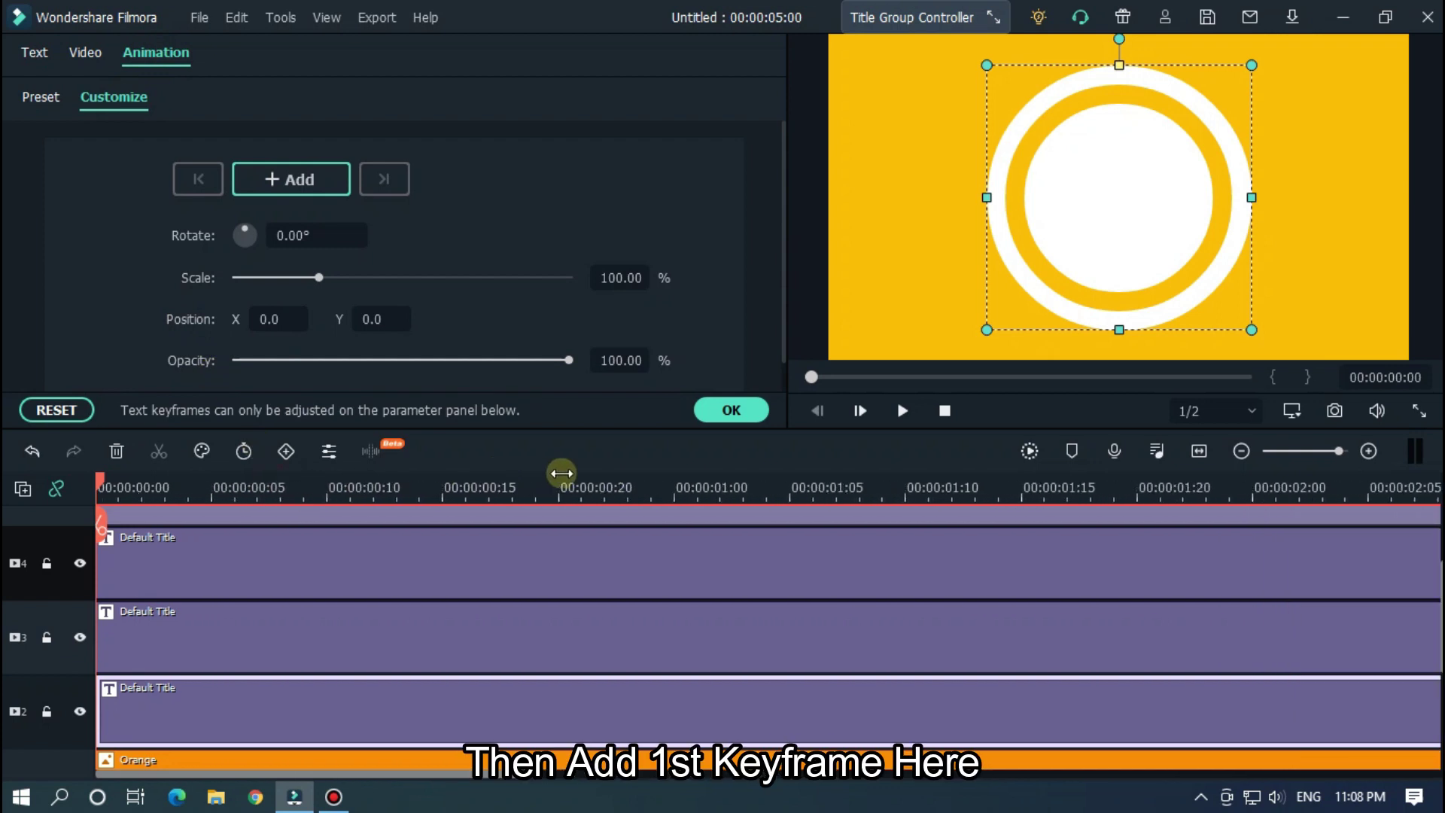
click(311, 183)
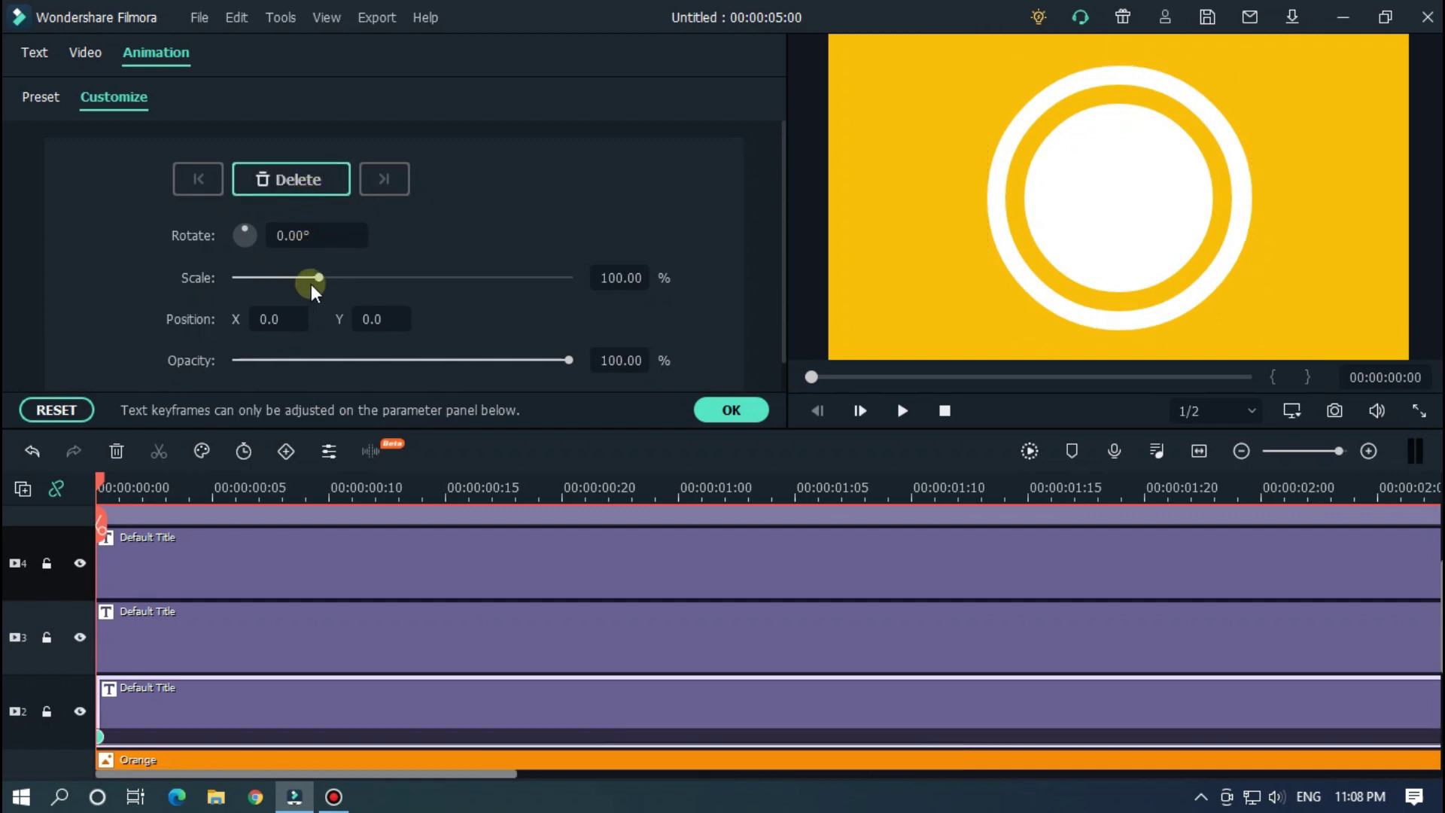
drag(317, 277, 228, 278)
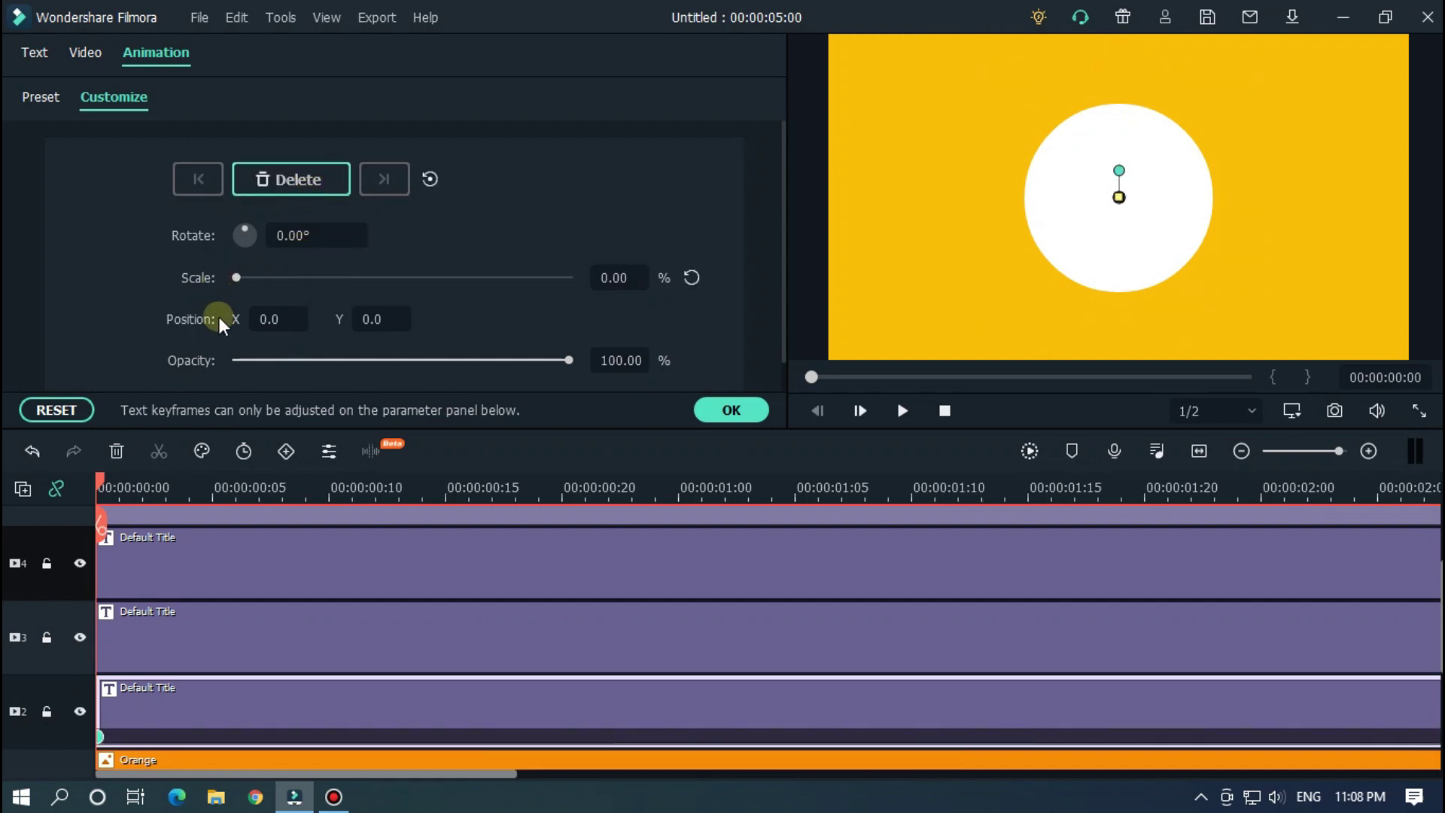
Add a keyframe at 00:00:00:10 on the track 2 circle with its scale set to 130%
scroll(256, 490, up, 1)
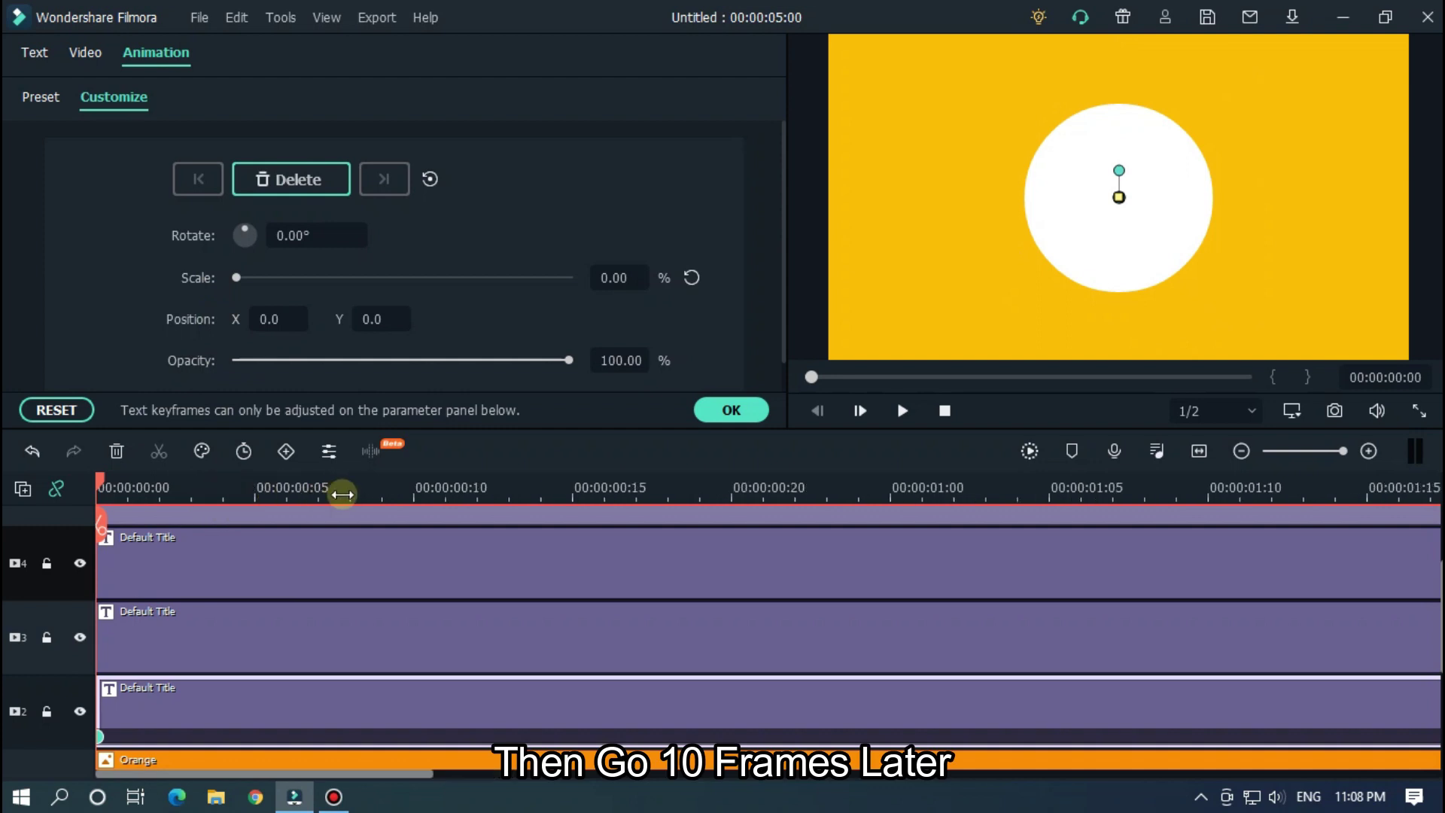
click(416, 490)
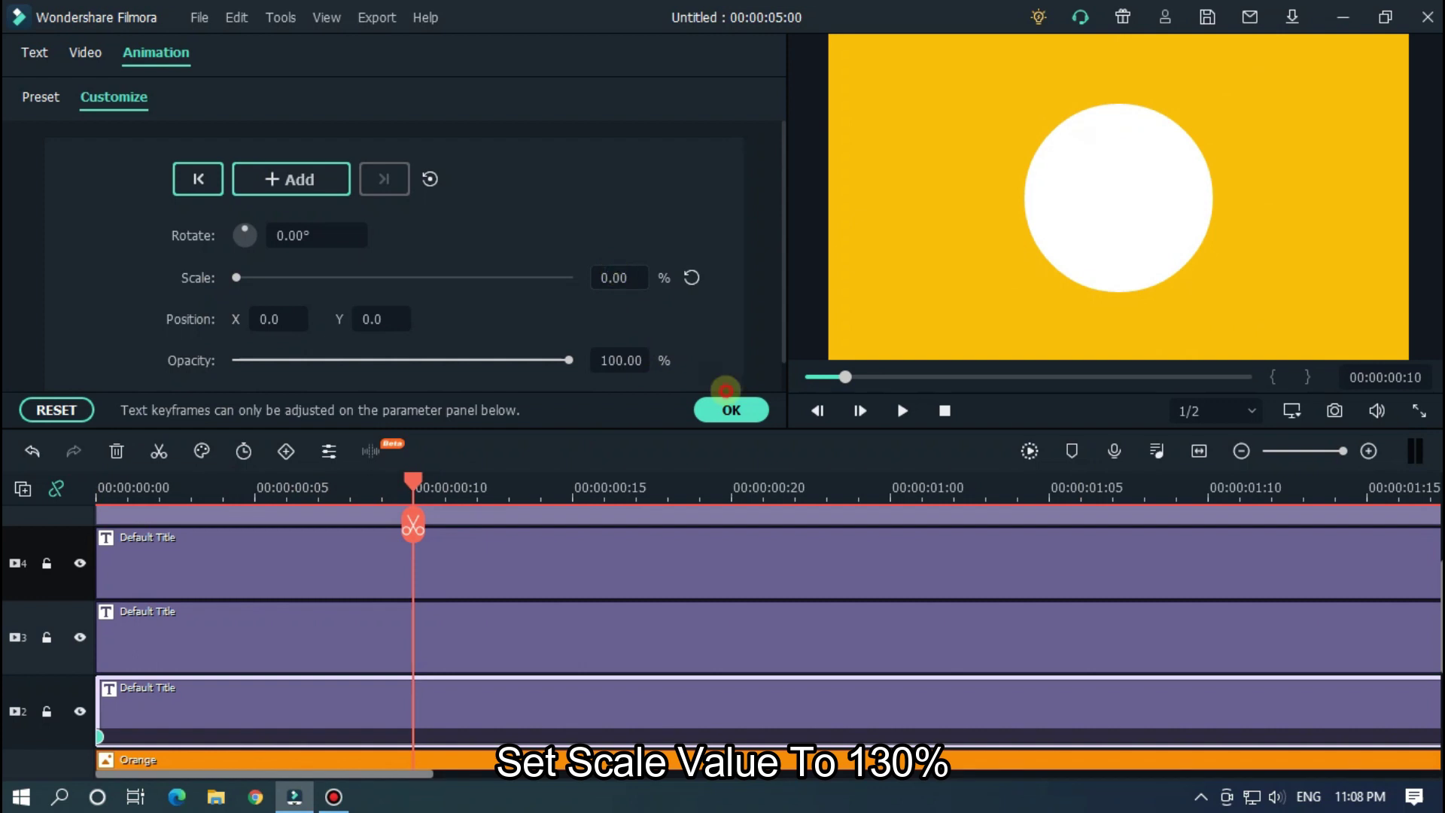
double_click(617, 273)
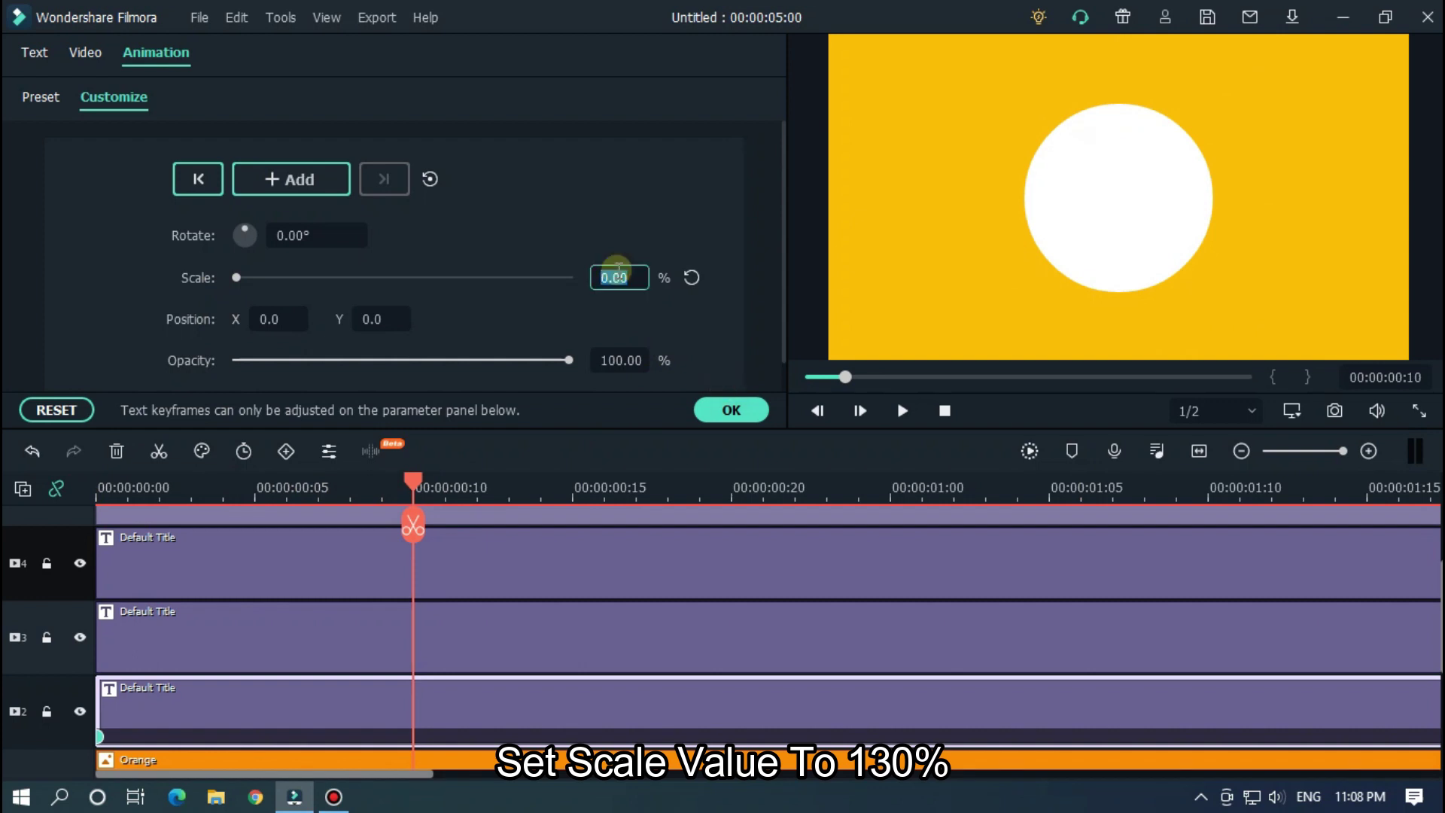
text(1)
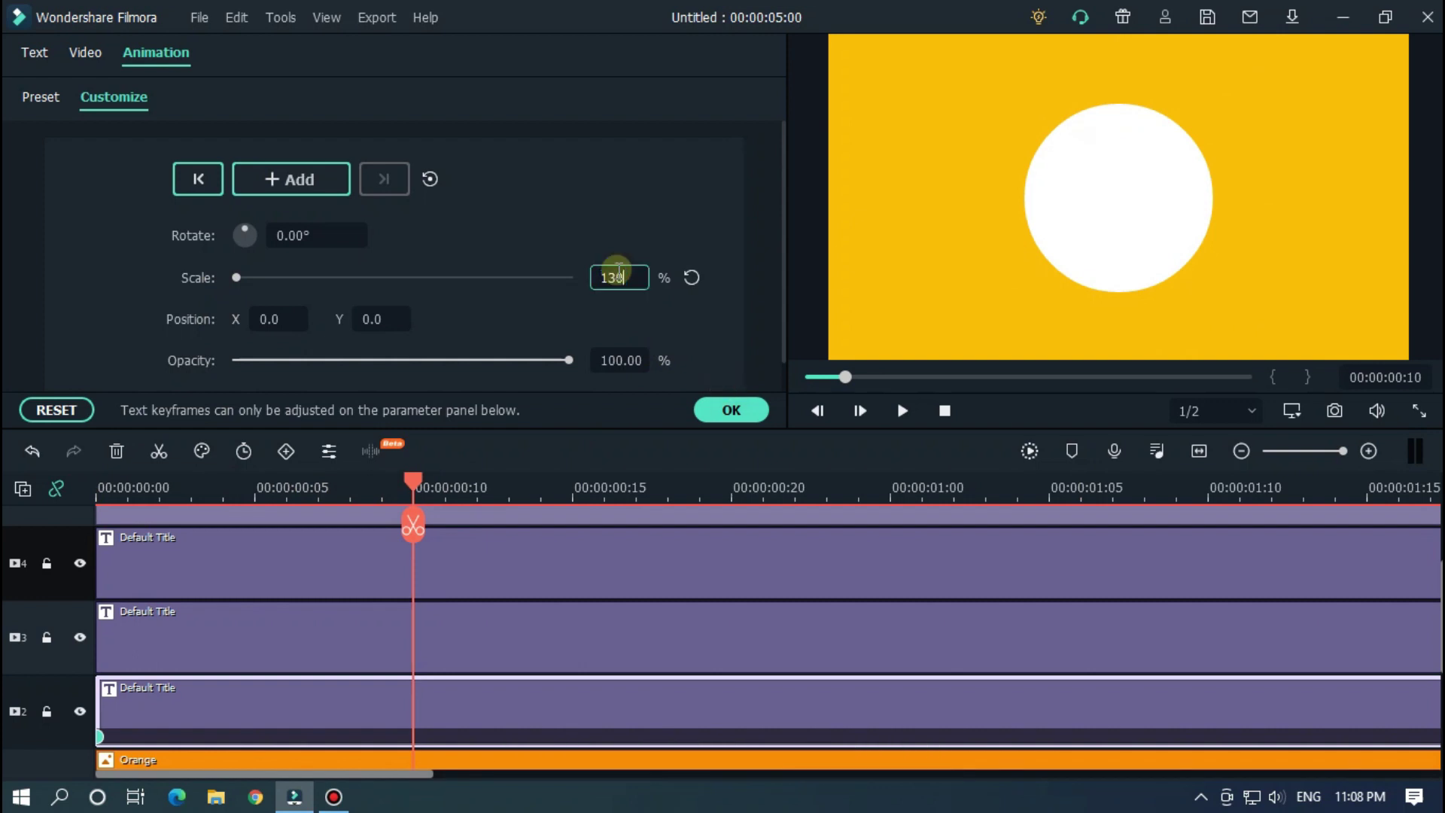
text(30)
key(Return)
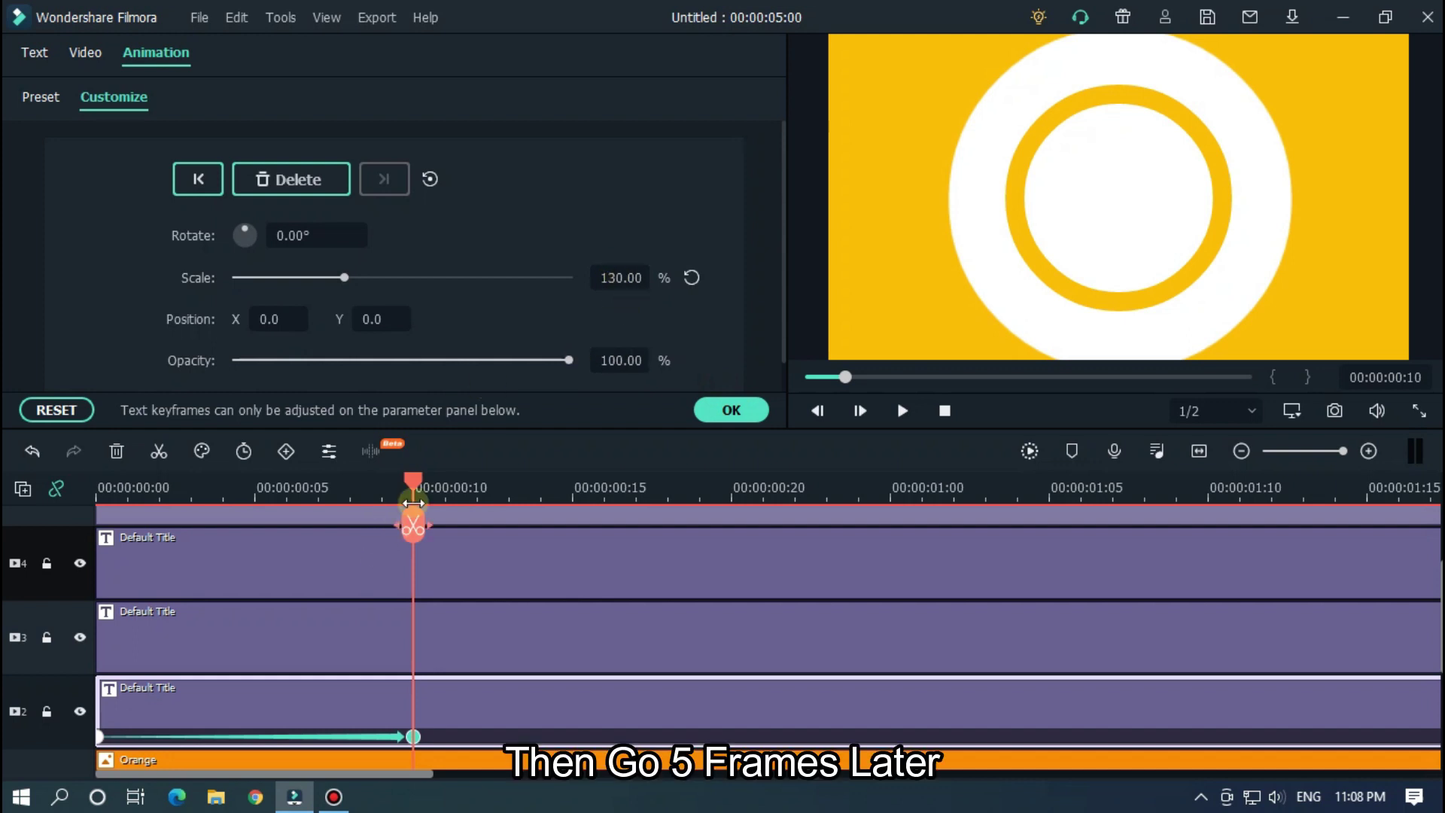
Add a keyframe at 00:00:00:15 on the track 2 circle by resetting its scale to 100%
drag(419, 497, 581, 503)
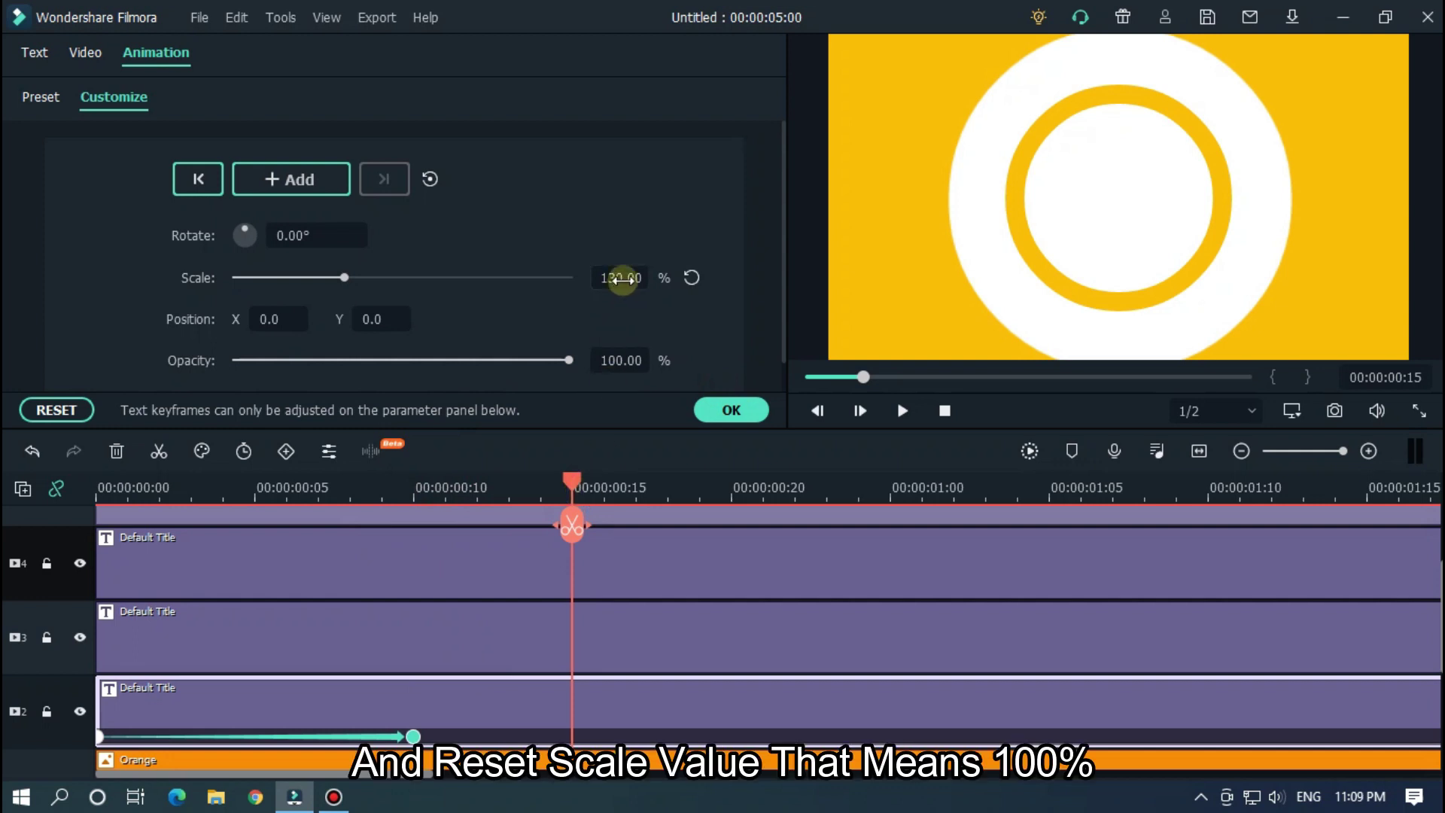
click(624, 283)
click(690, 278)
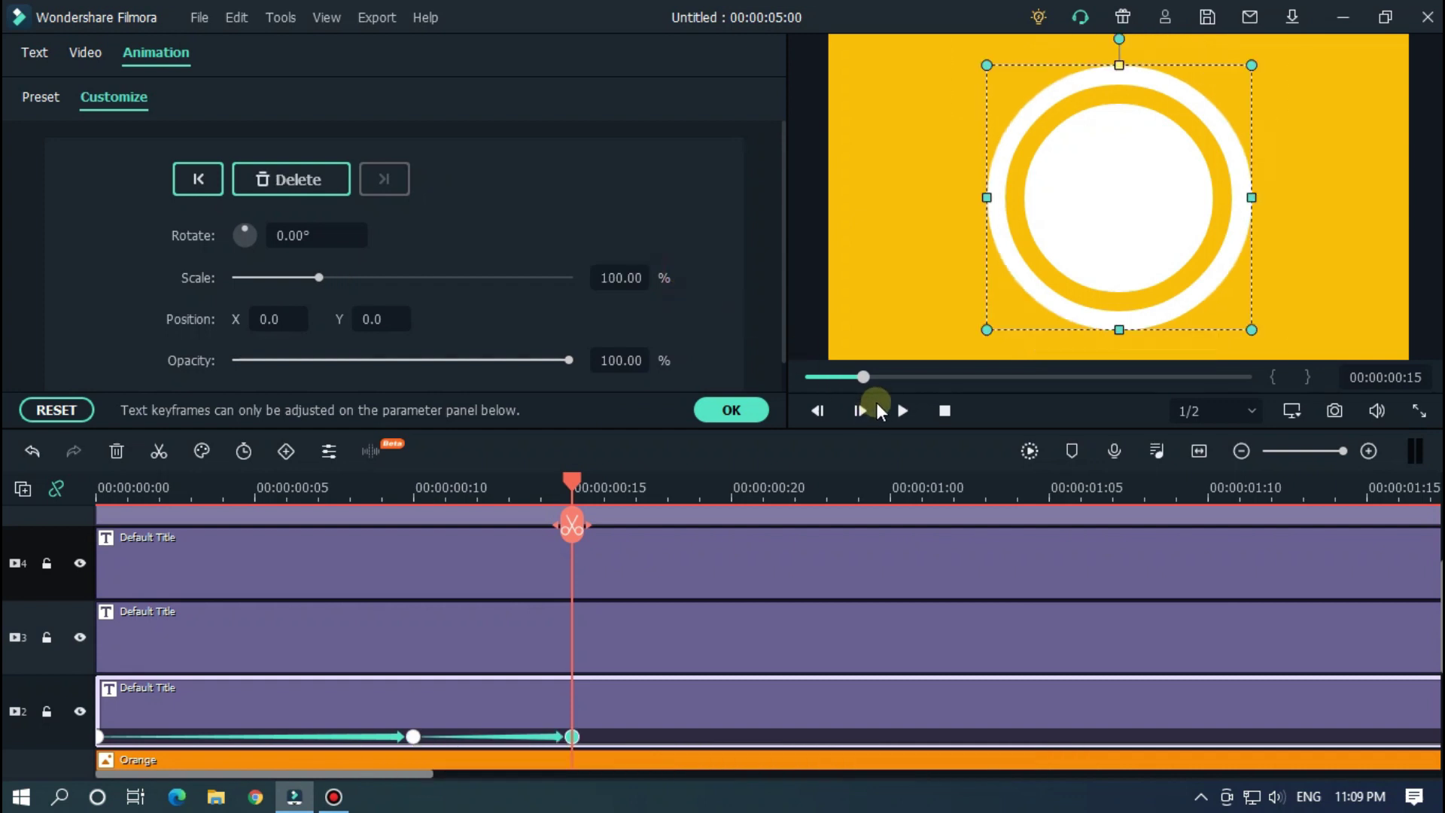
Play back the outer circle's scale animation from the beginning of the timeline
drag(861, 379, 805, 377)
key(space)
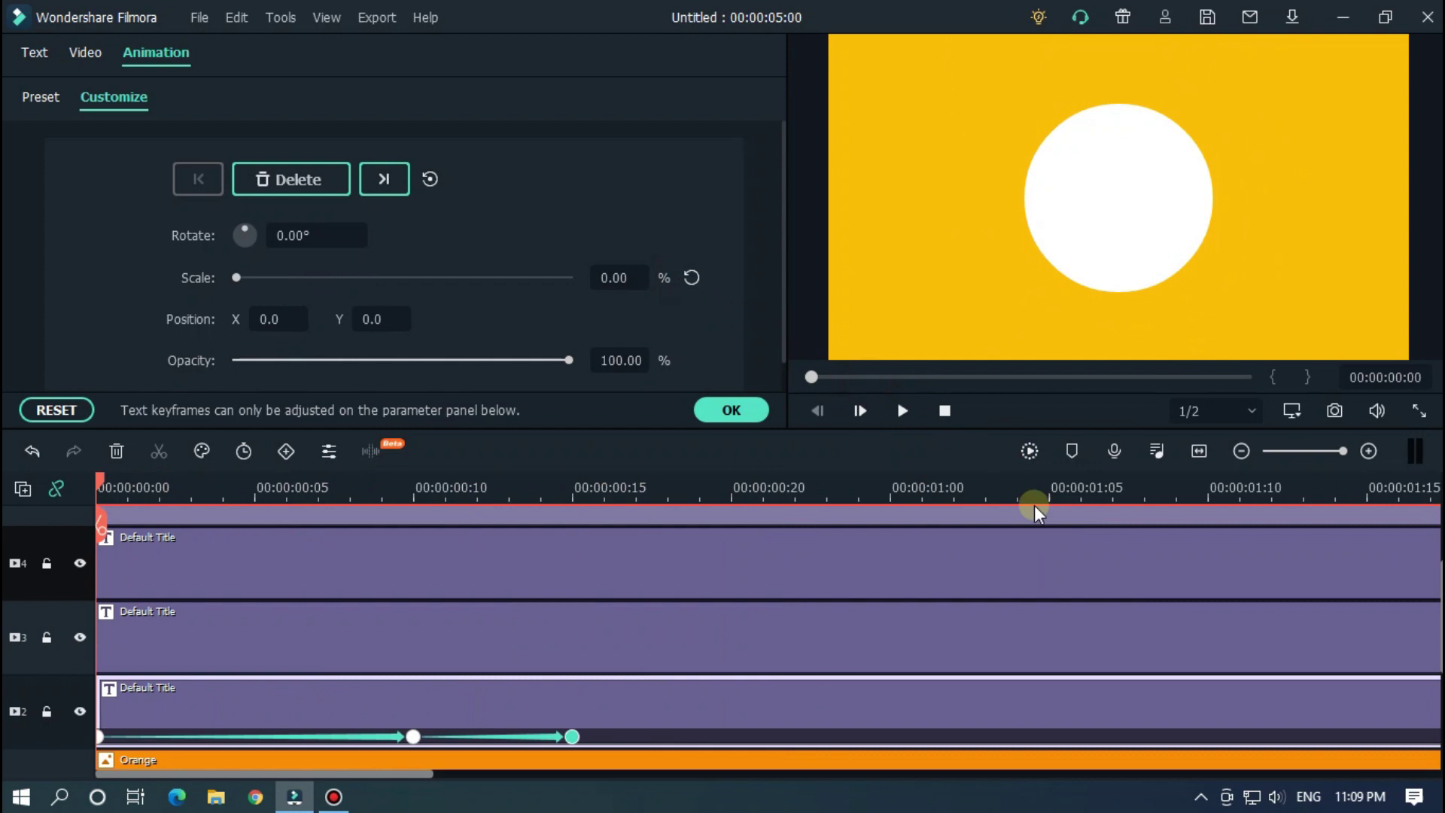
click(904, 408)
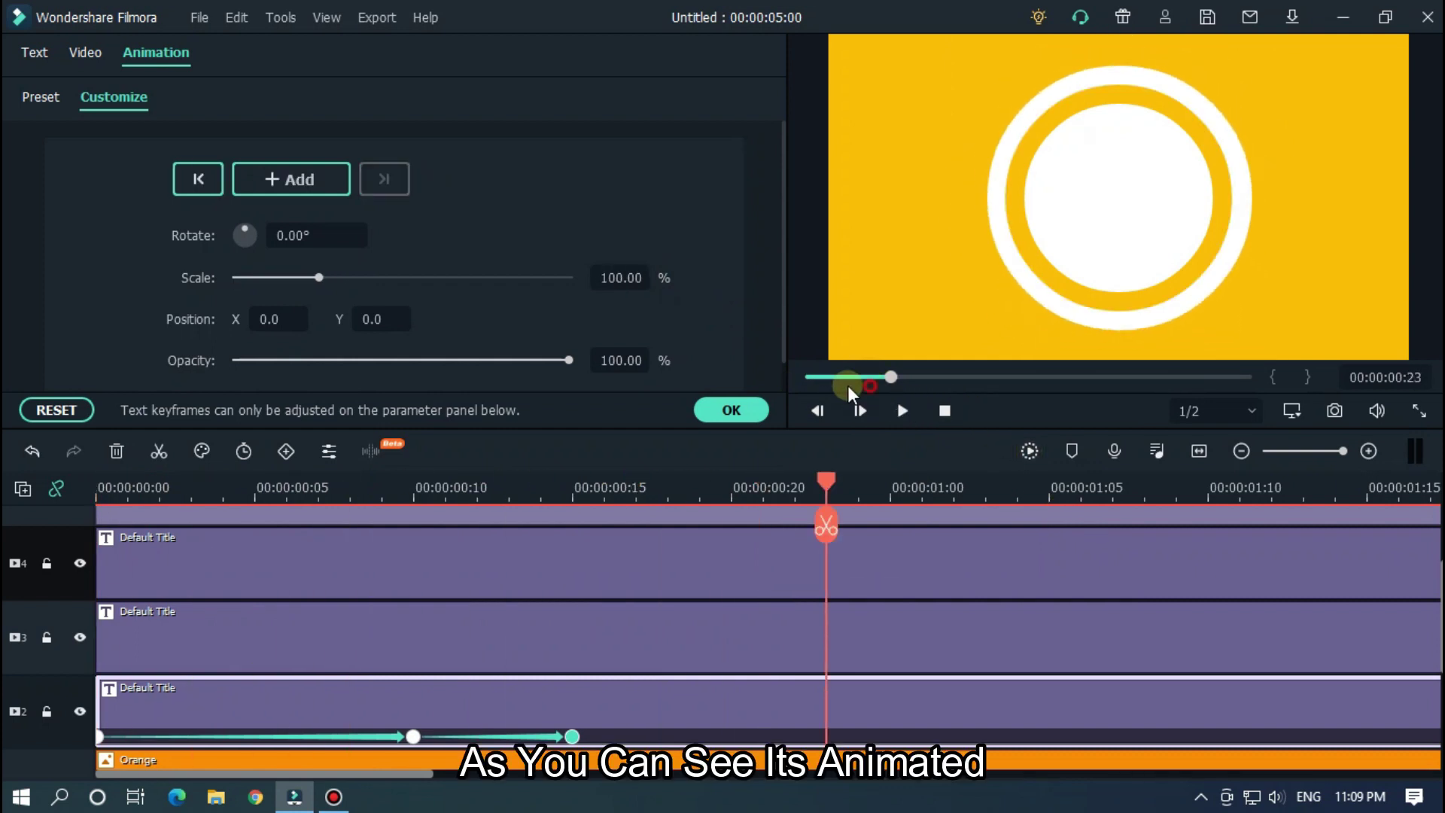
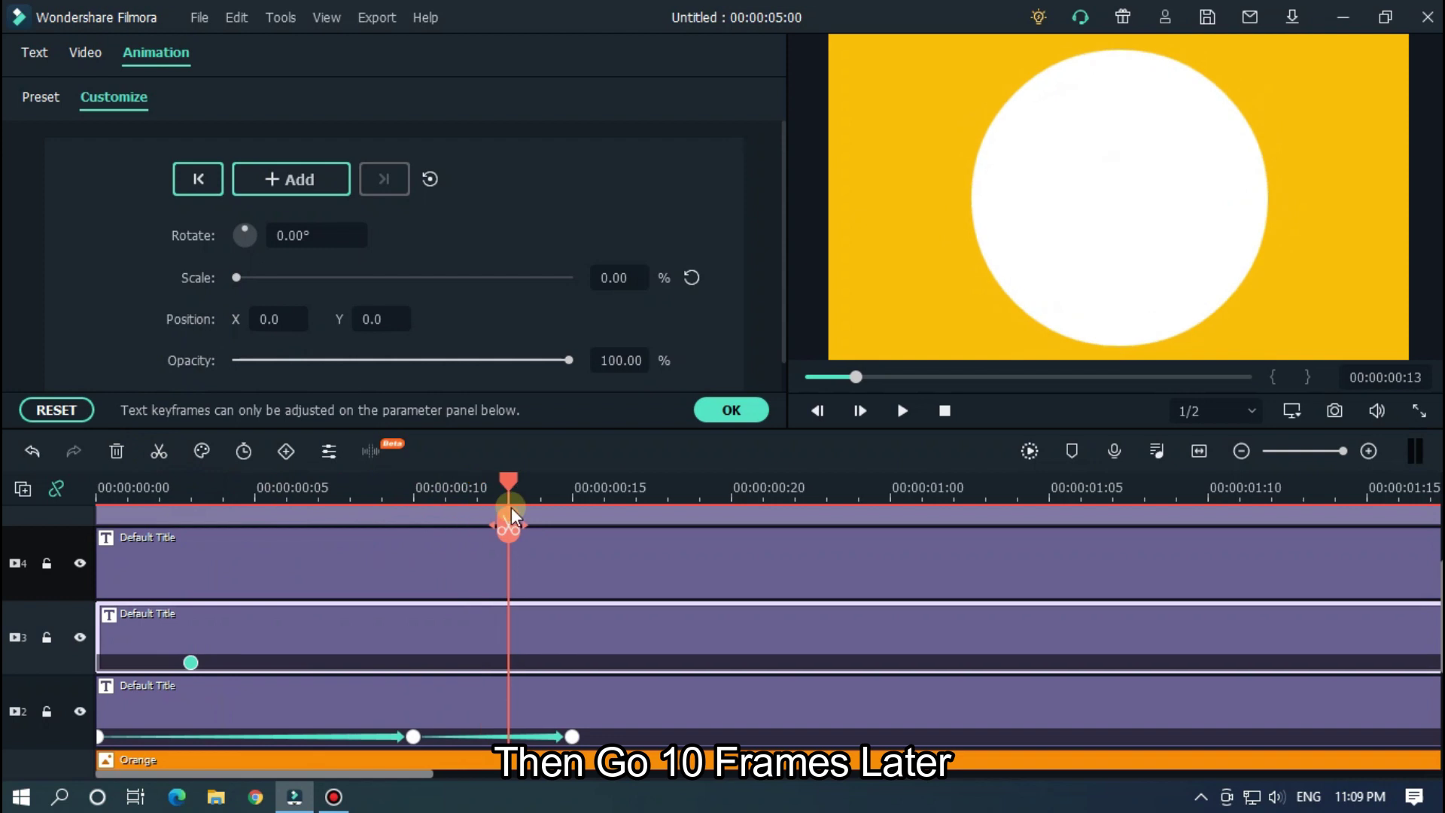
Set the yellow circle's scale on track 3 to 125% with a keyframe at 00:00:00:13
click(620, 274)
text(125)
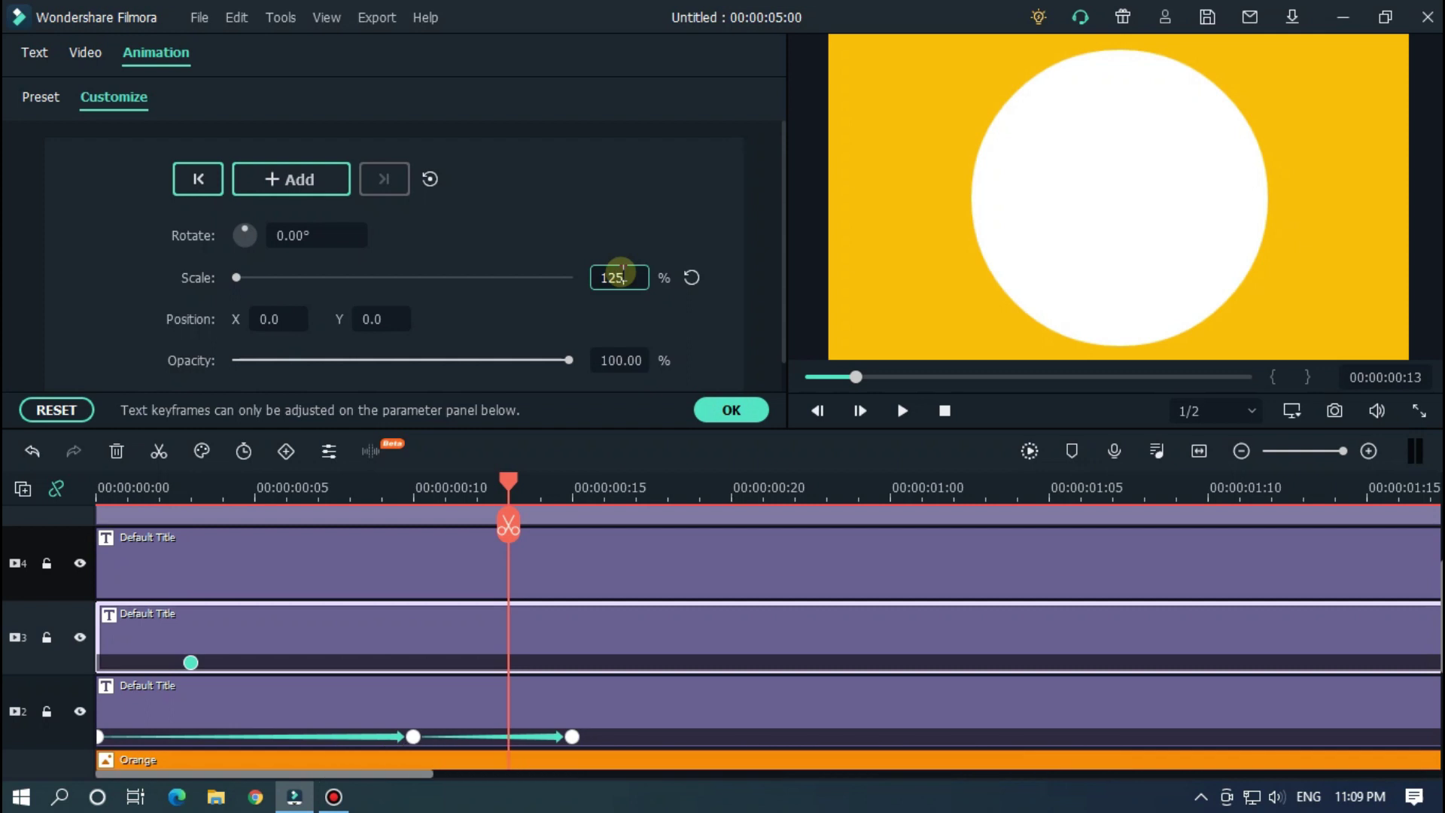
key(Return)
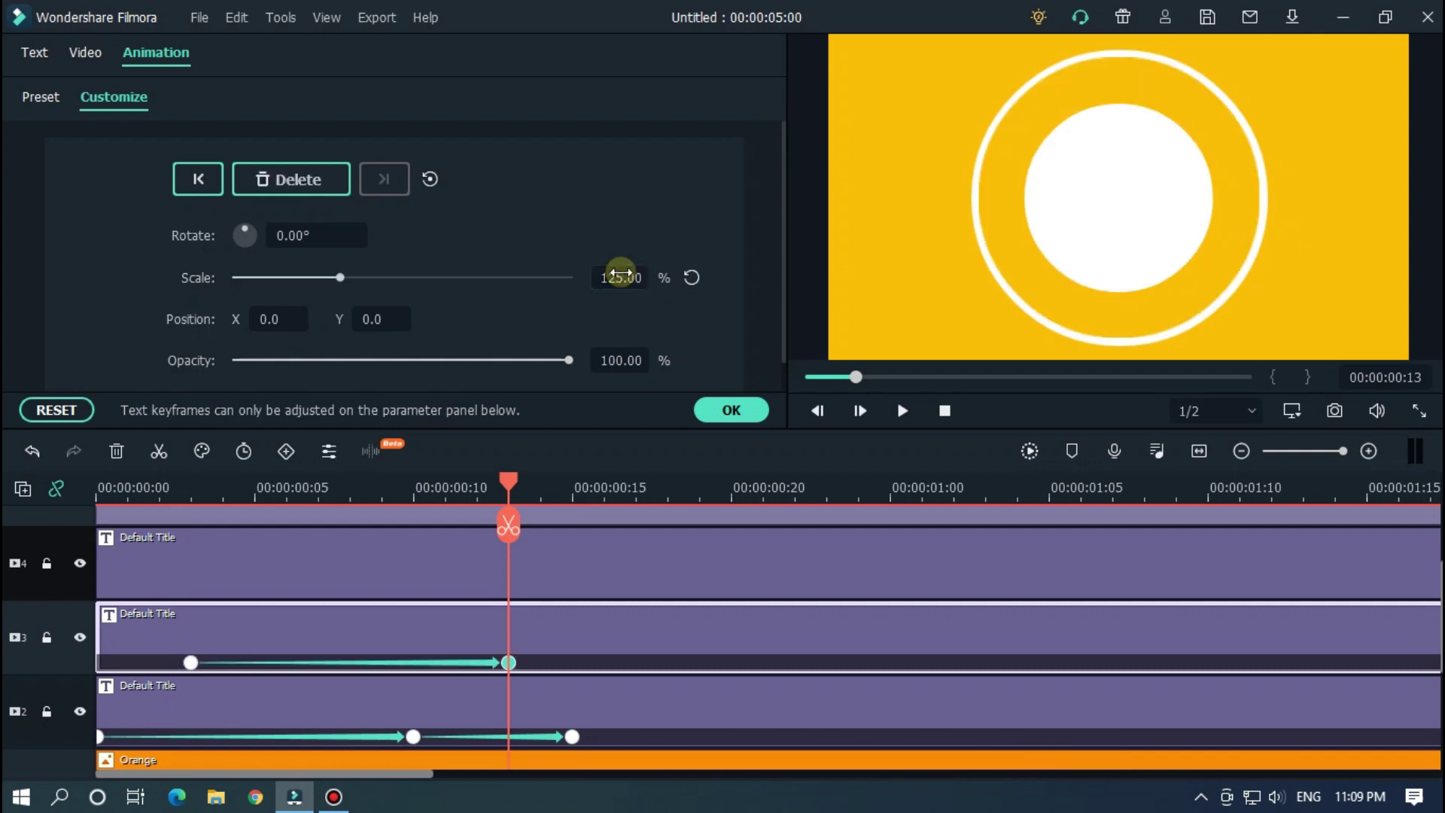
Change the yellow circle's scale to 120% at its 00:00:00:13 keyframe on track 3
click(620, 273)
text(120)
key(Return)
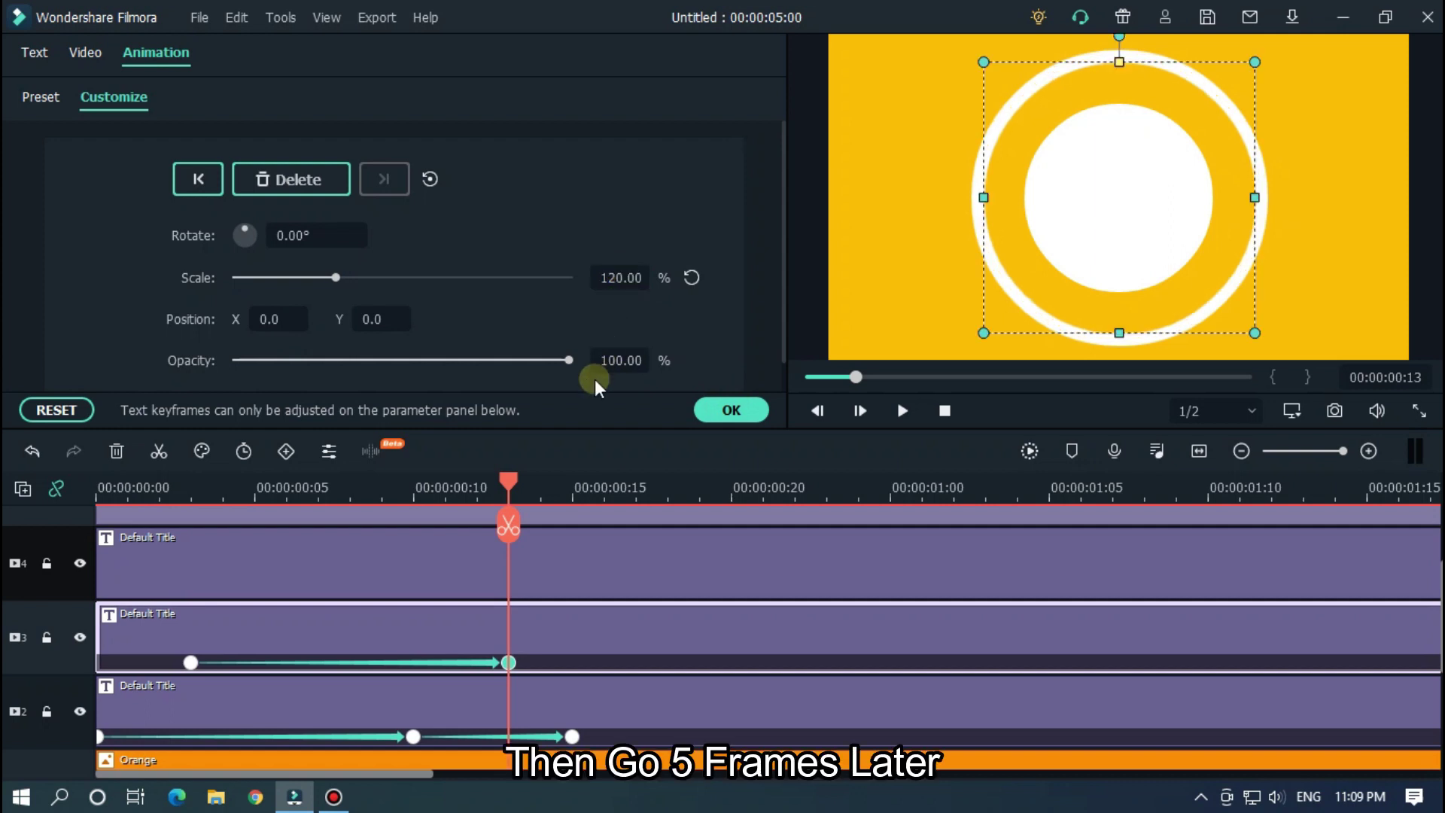
Add a keyframe at 00:00:00:18 on the track 3 circle by resetting its scale to 100%
click(540, 478)
drag(581, 479, 673, 490)
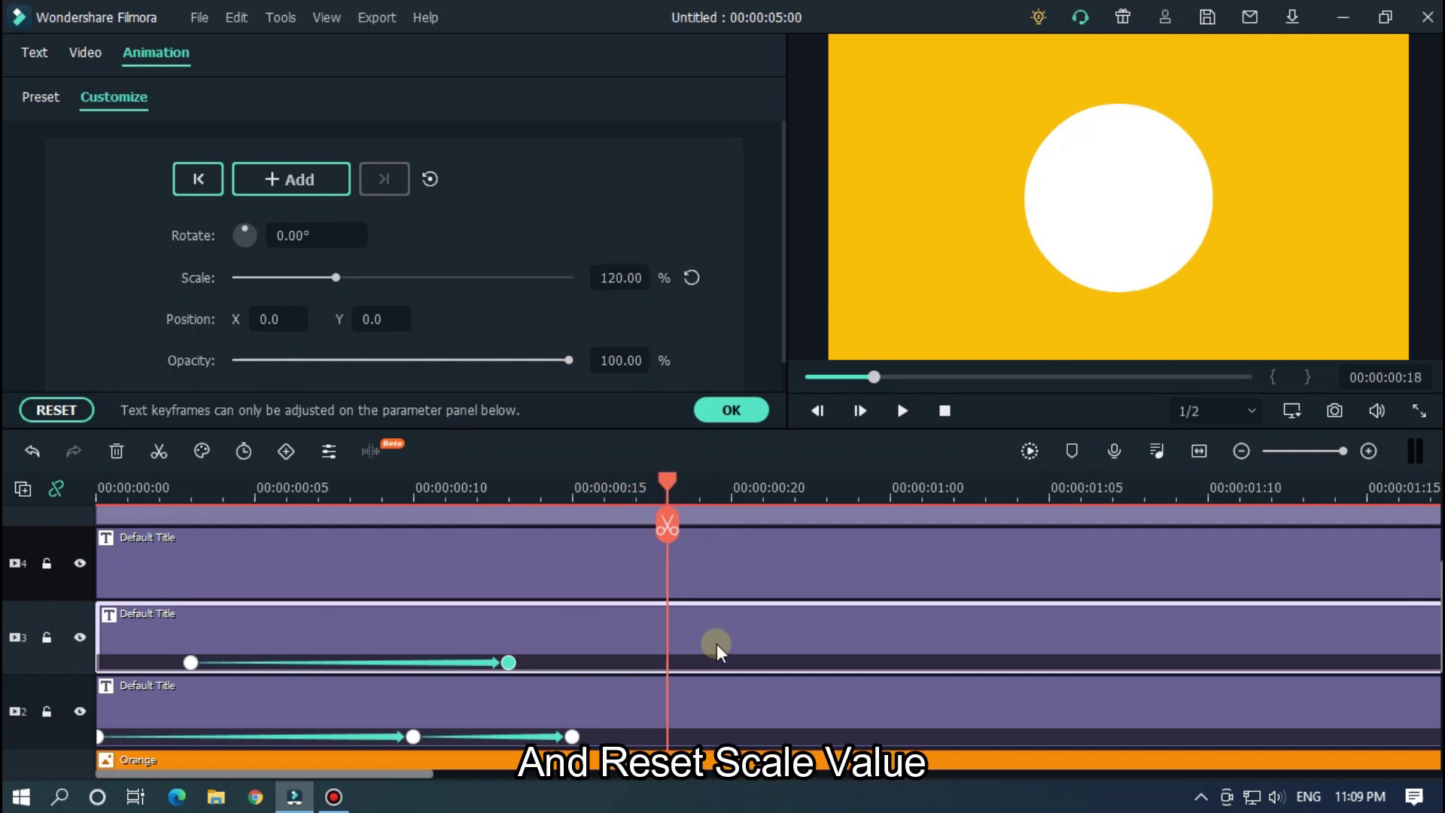
click(692, 278)
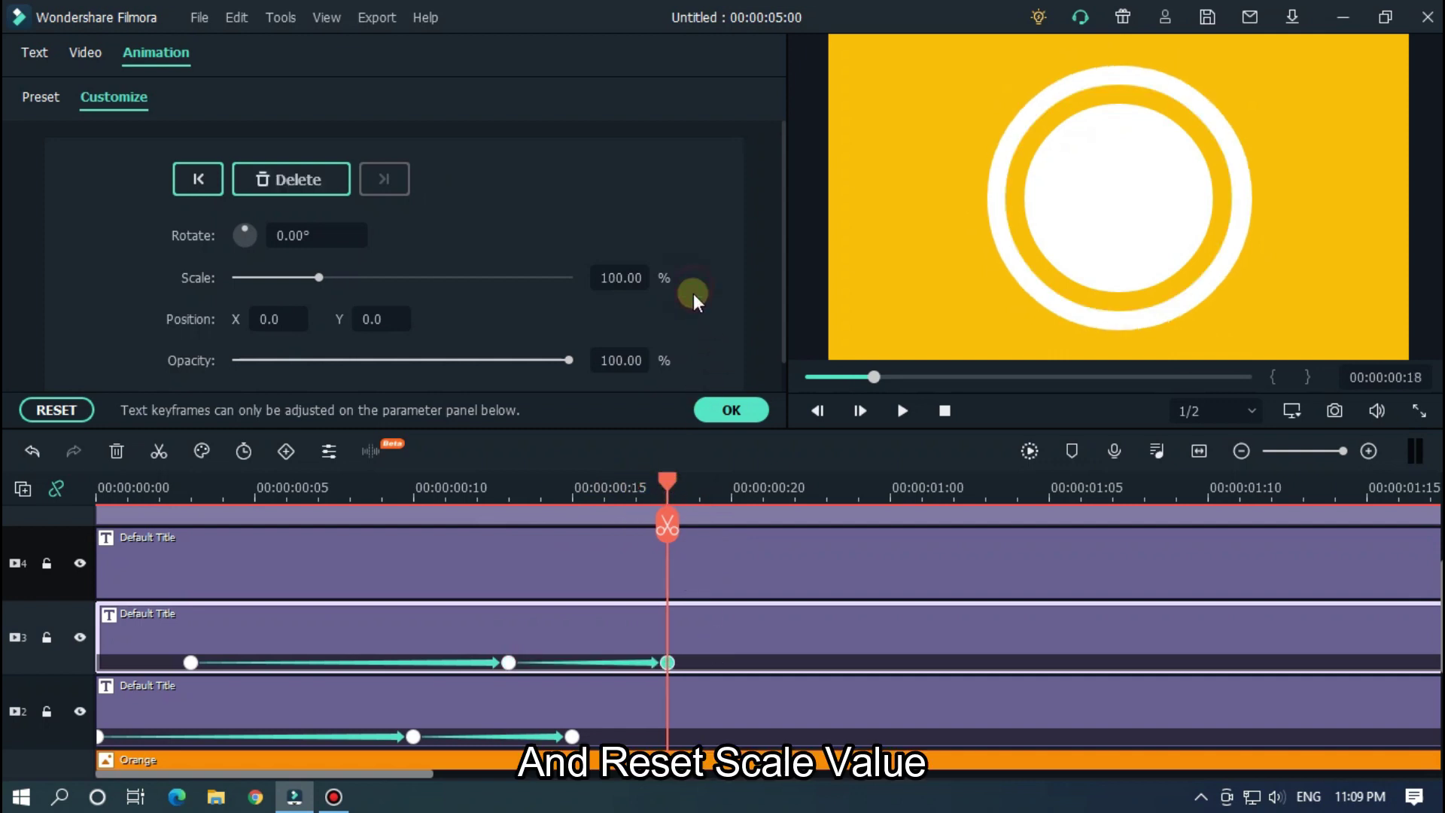
Play back the combined scale animation of the track 2 and track 3 circles from the beginning
click(811, 412)
key(space)
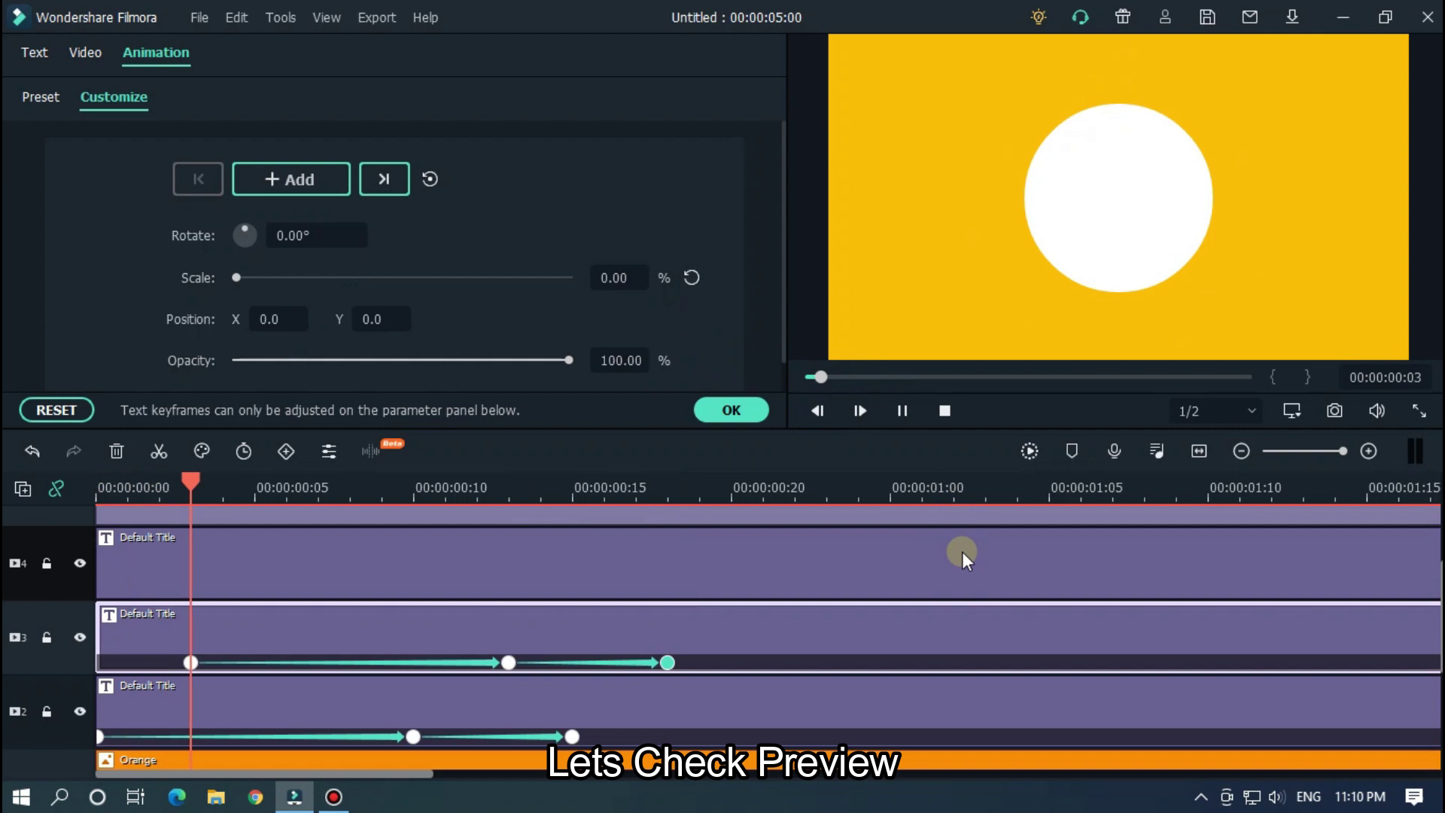
key(space)
click(820, 413)
key(space)
key(space)
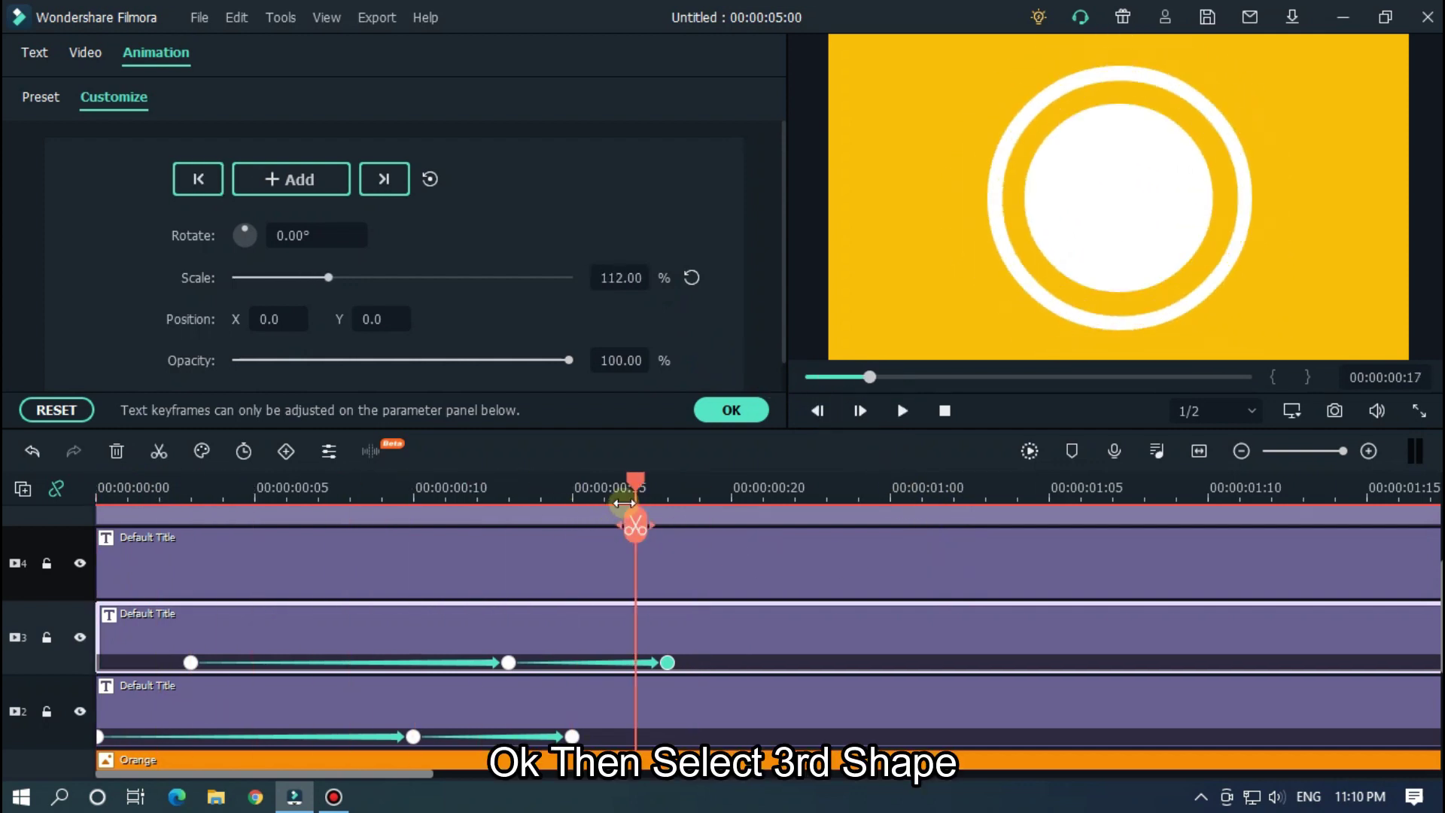
Add a keyframe at 00:00:00:06 on the inner white circle on track 4 with its scale set to 0%
drag(633, 486, 98, 486)
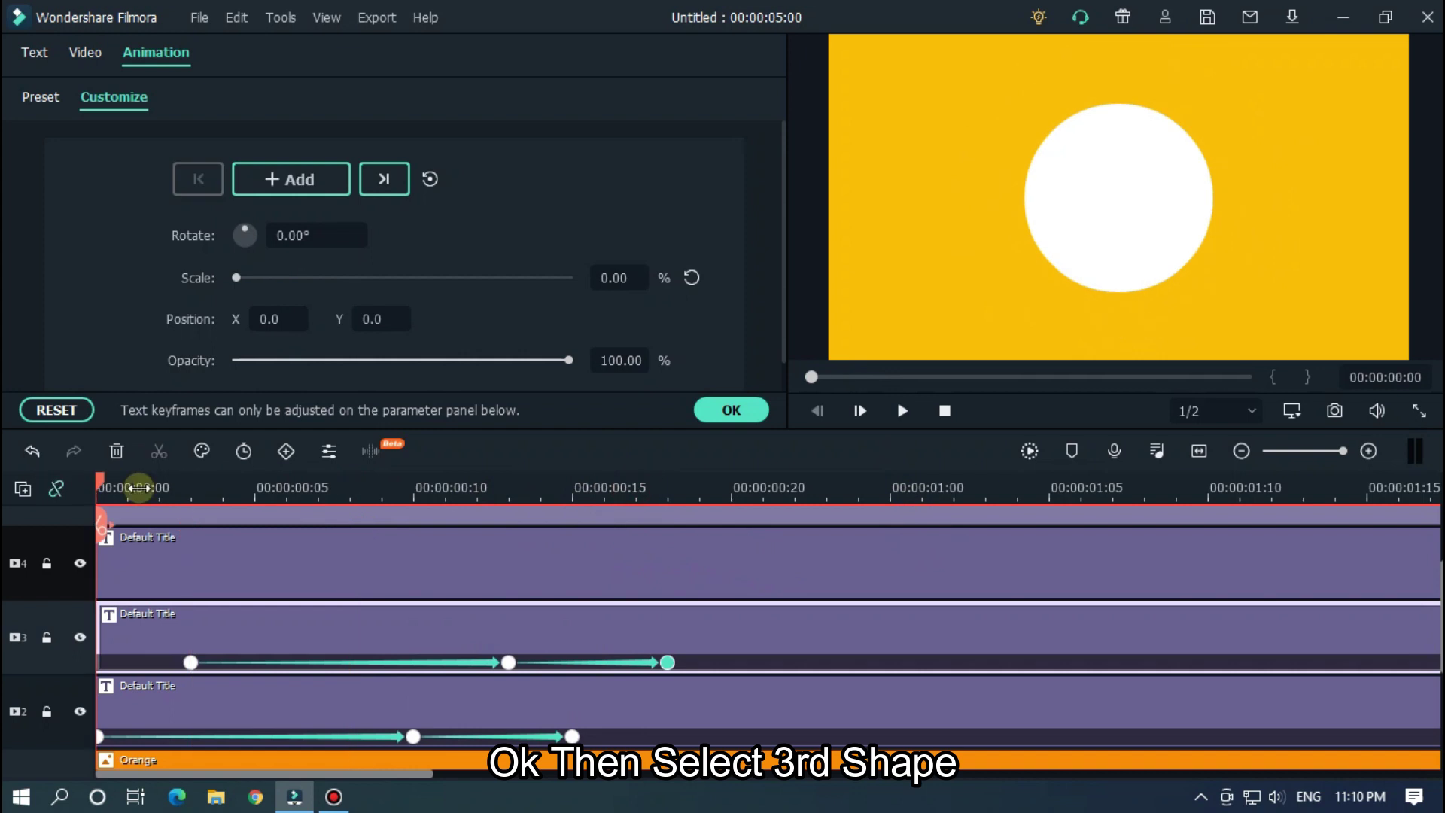
key(Right)
key(Right)
key(Right)
click(288, 556)
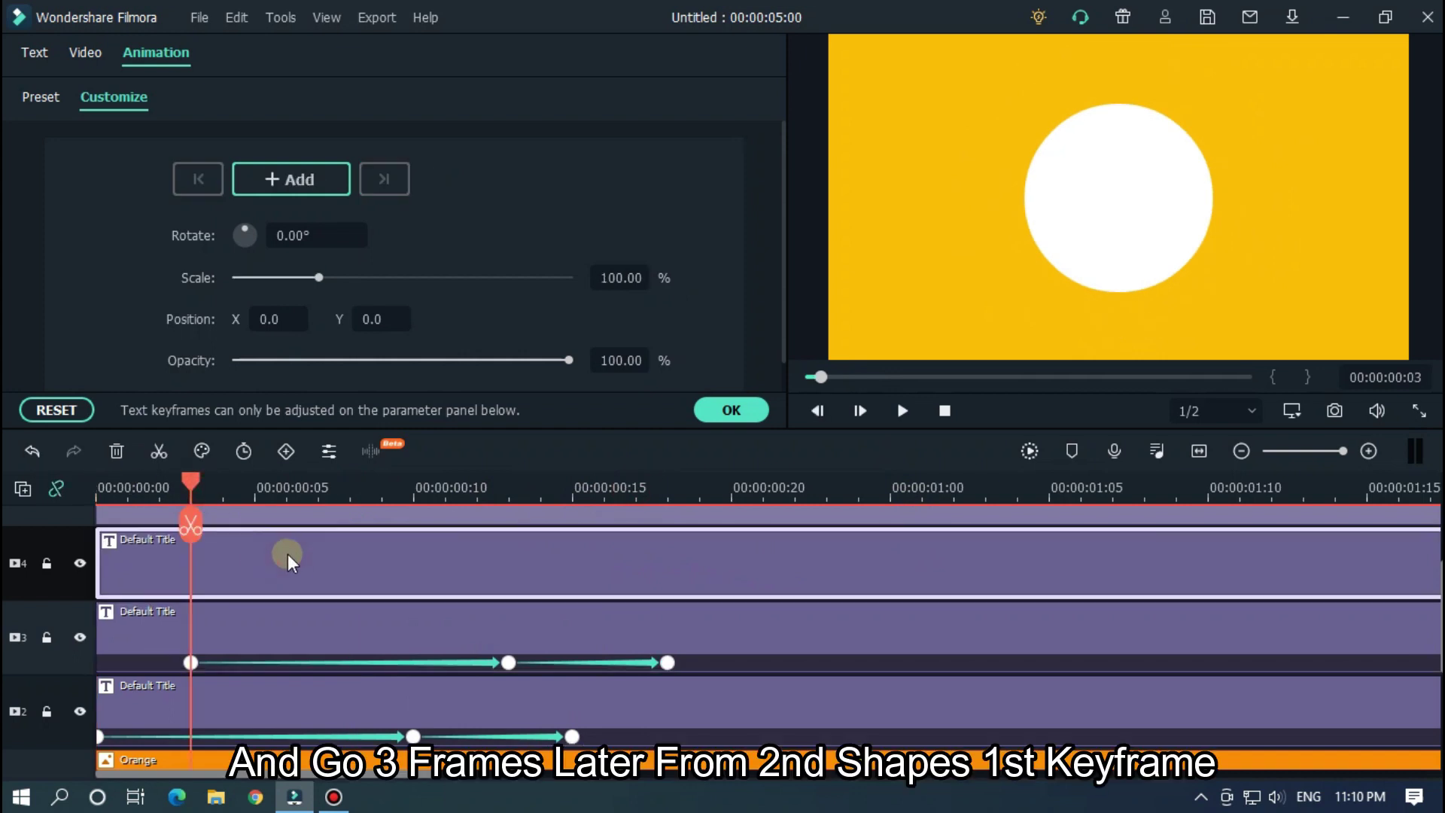
key(Right)
key(Right)
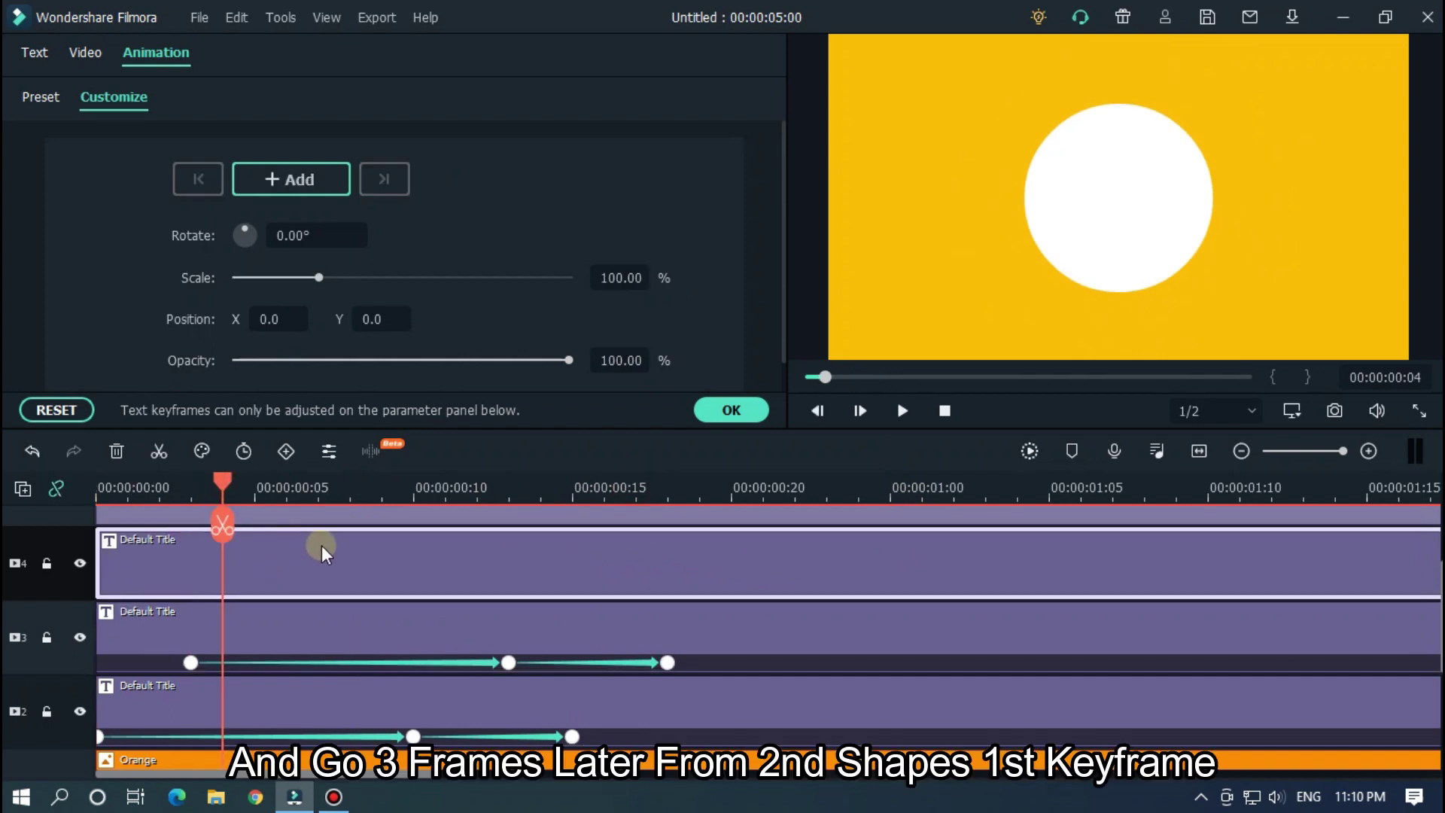
key(Right)
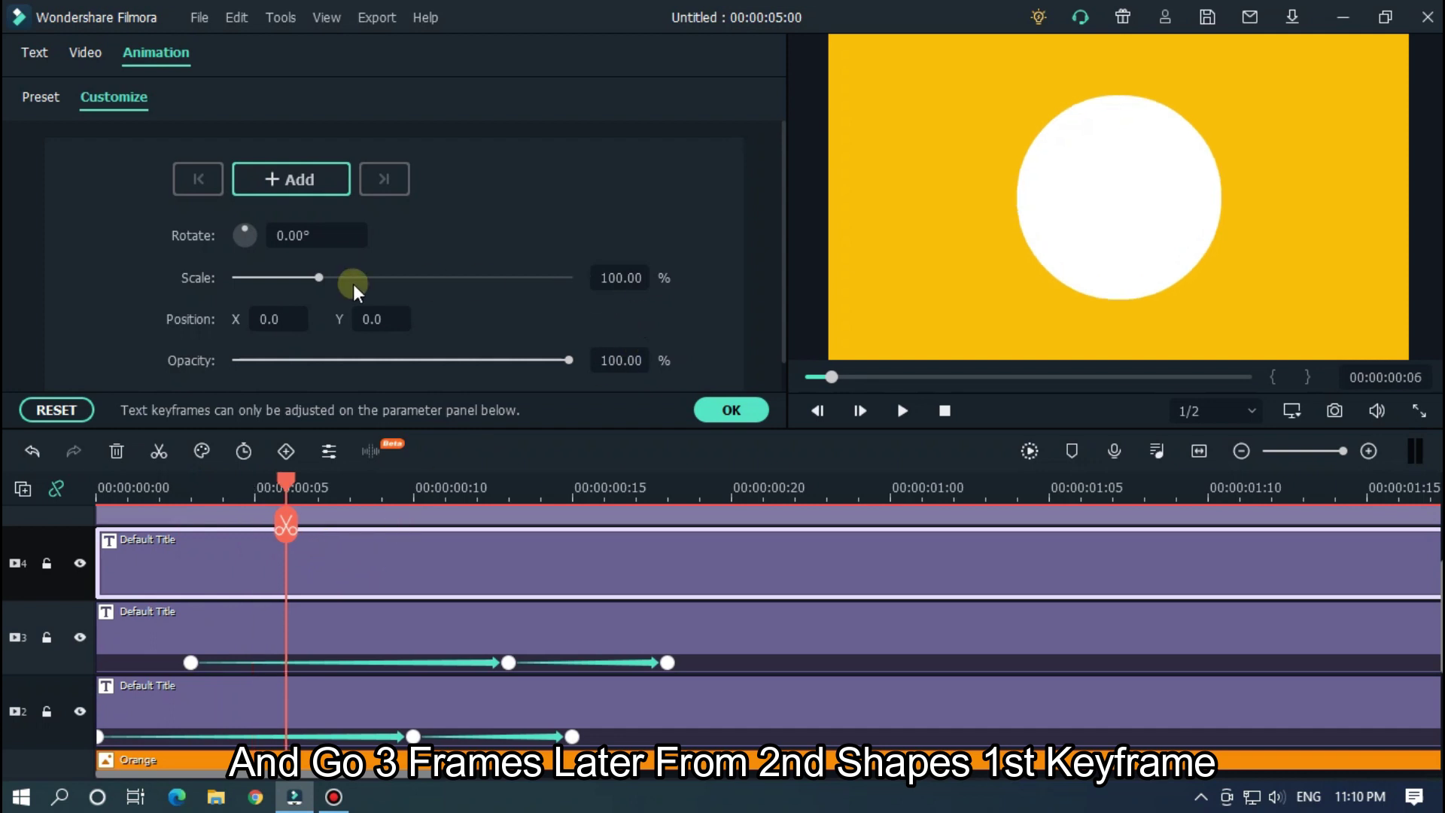
drag(318, 278, 195, 283)
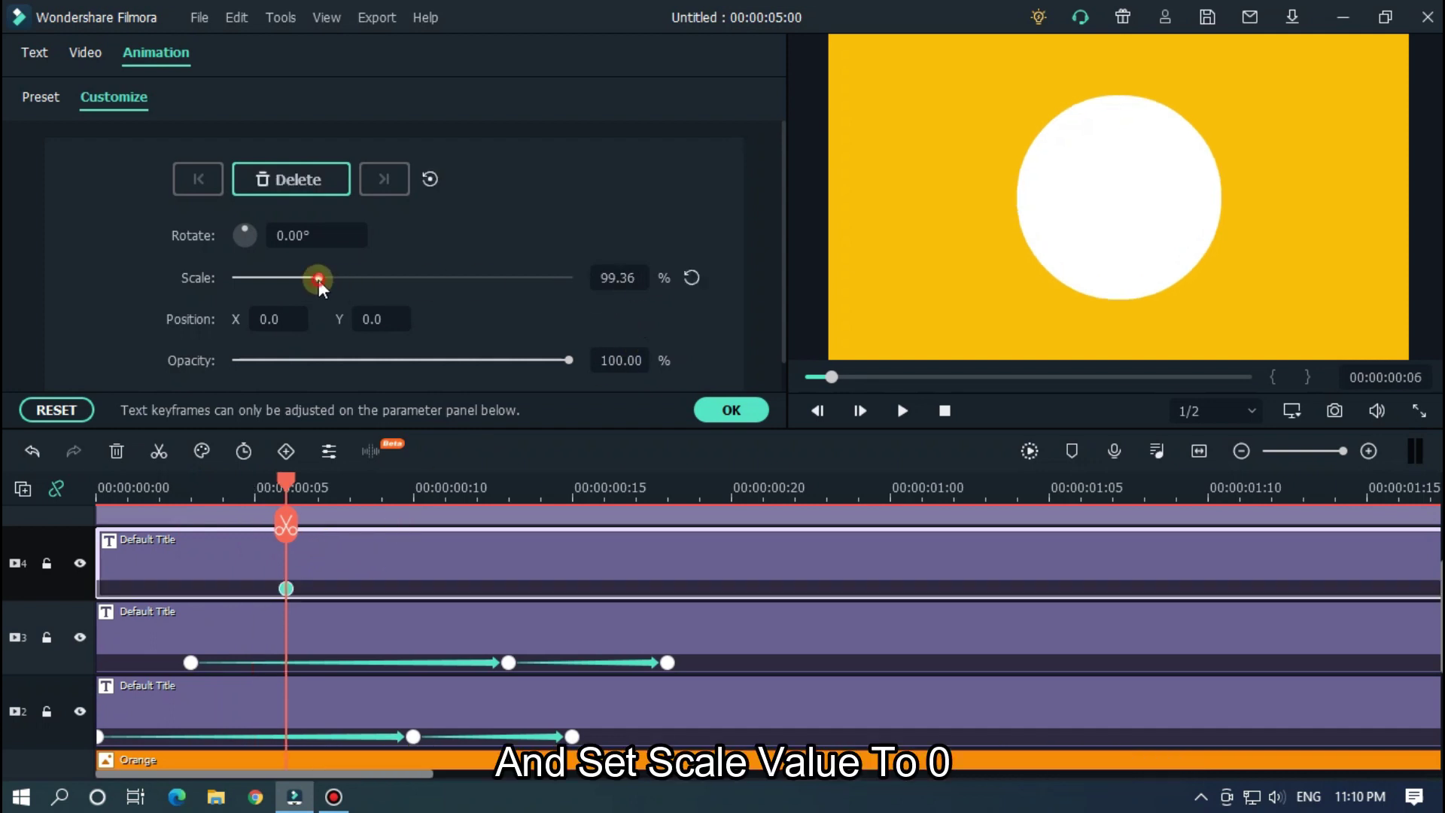
Add a keyframe at 00:00:00:16 on the track 4 circle with its scale set to 120%
drag(288, 494, 521, 500)
key(Right)
key(Right)
key(Right)
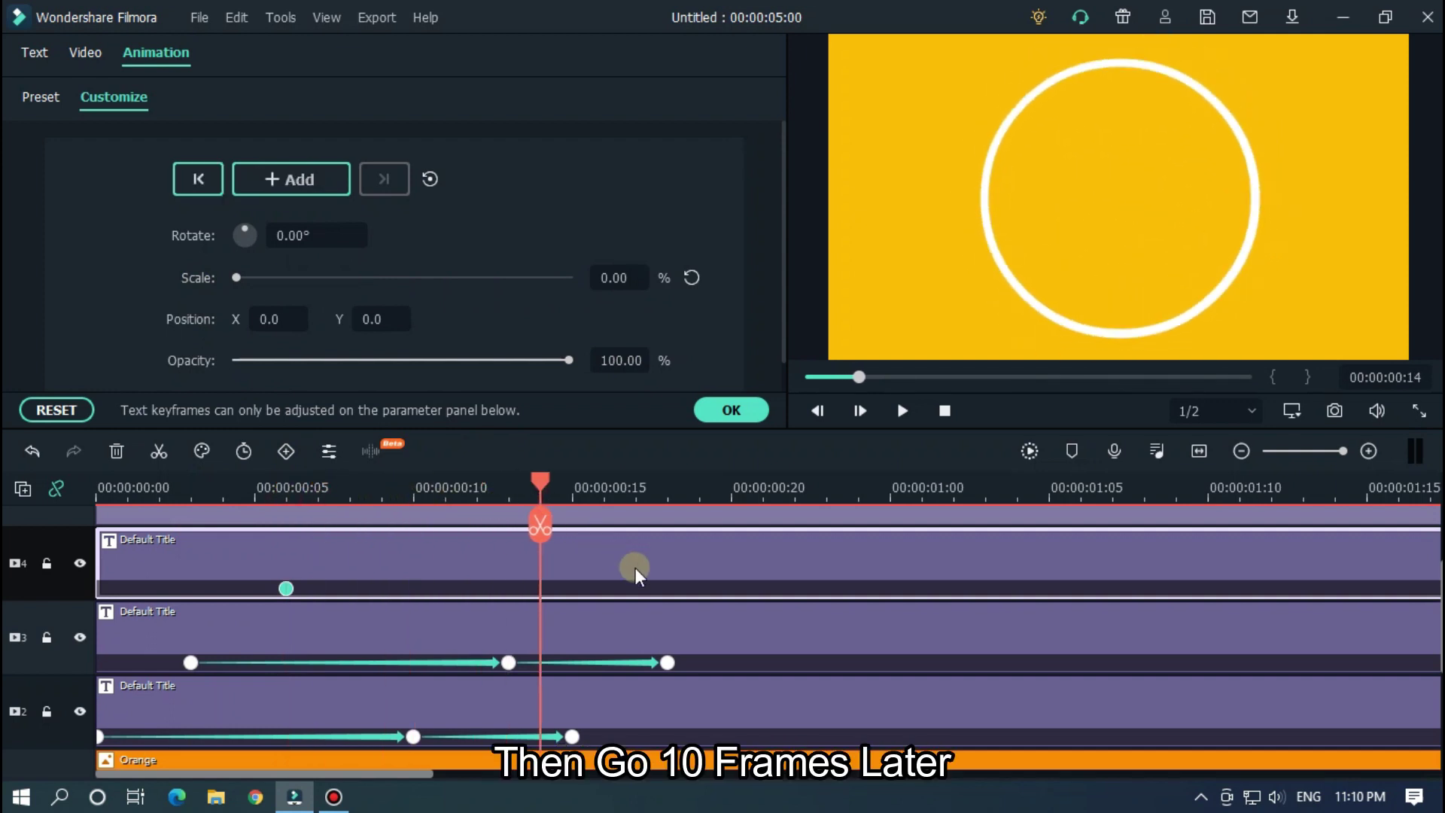
double_click(623, 280)
text(120)
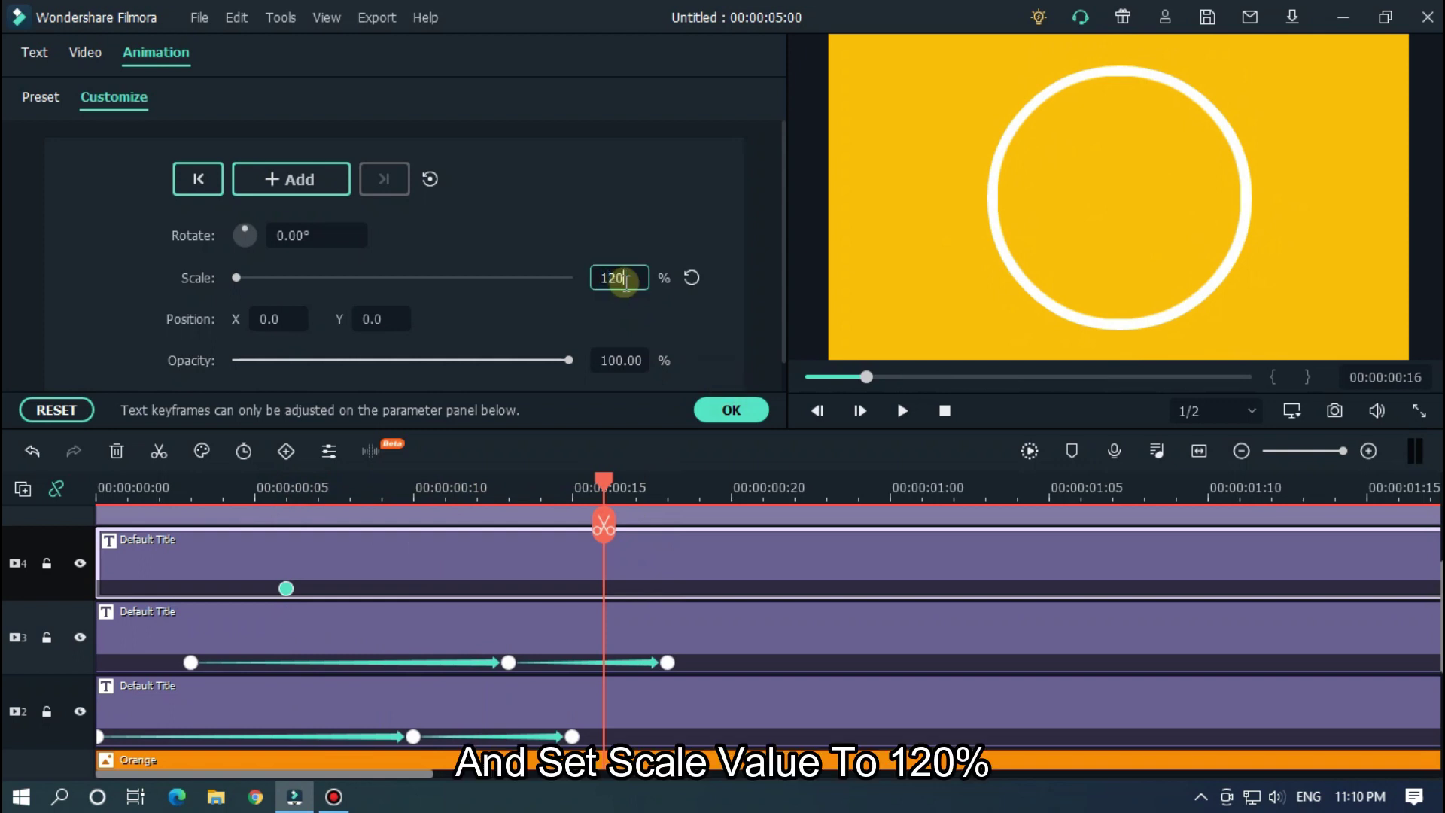
key(Return)
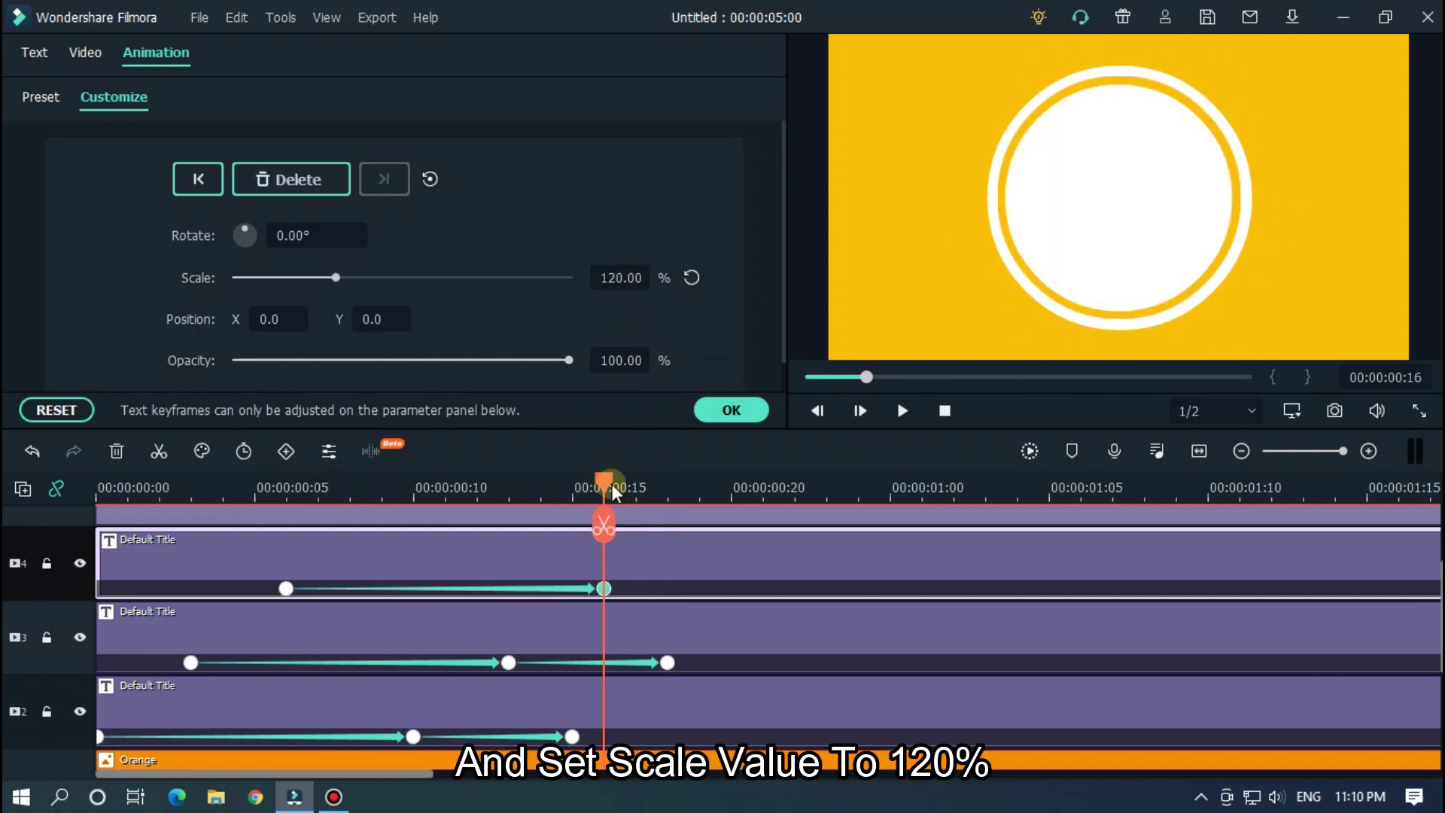
Add a keyframe at 00:00:00:21 on the track 4 circle by resetting its scale to 100%
key(Right)
key(Right)
key(Right)
key(Right)
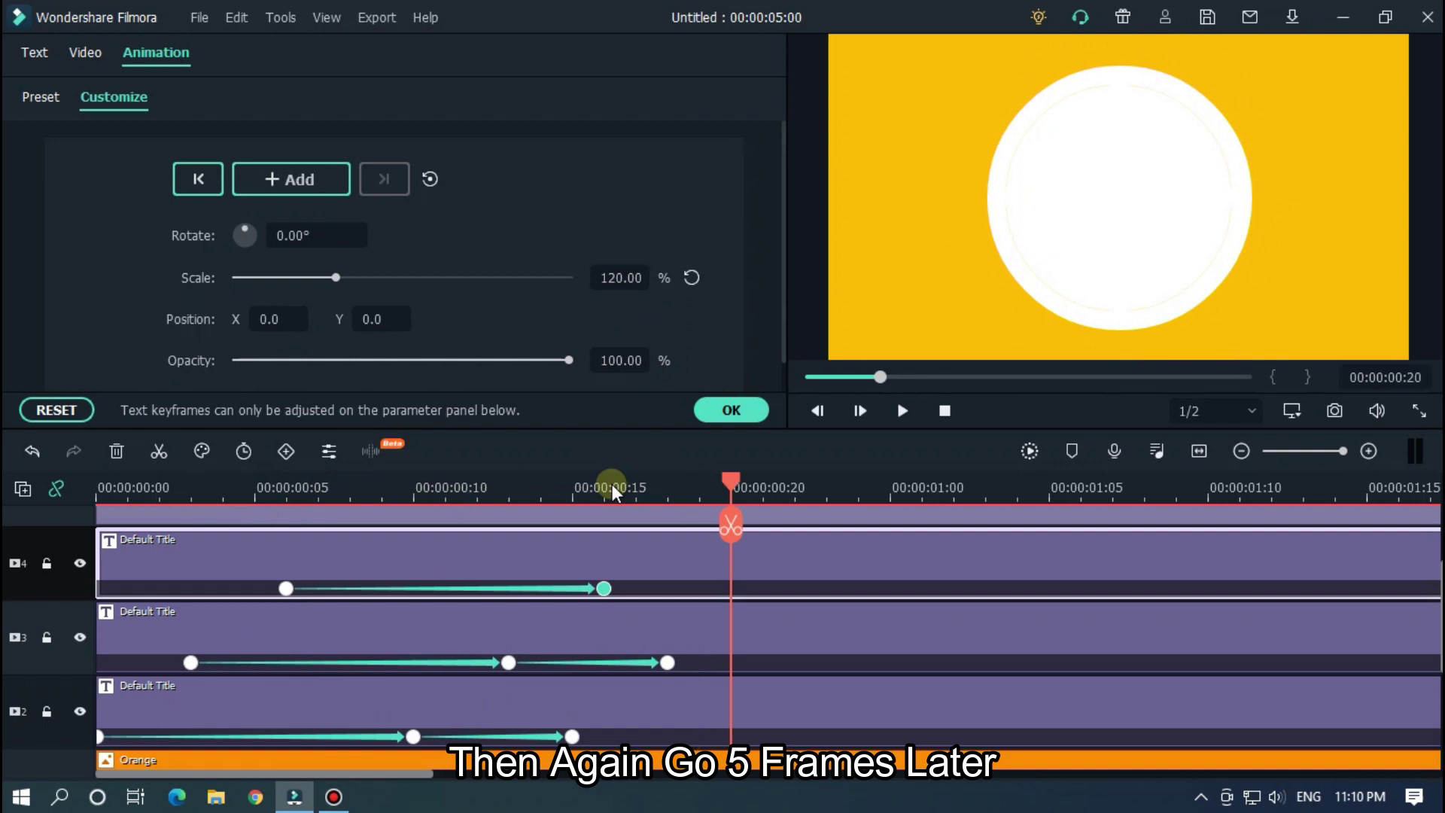
key(Right)
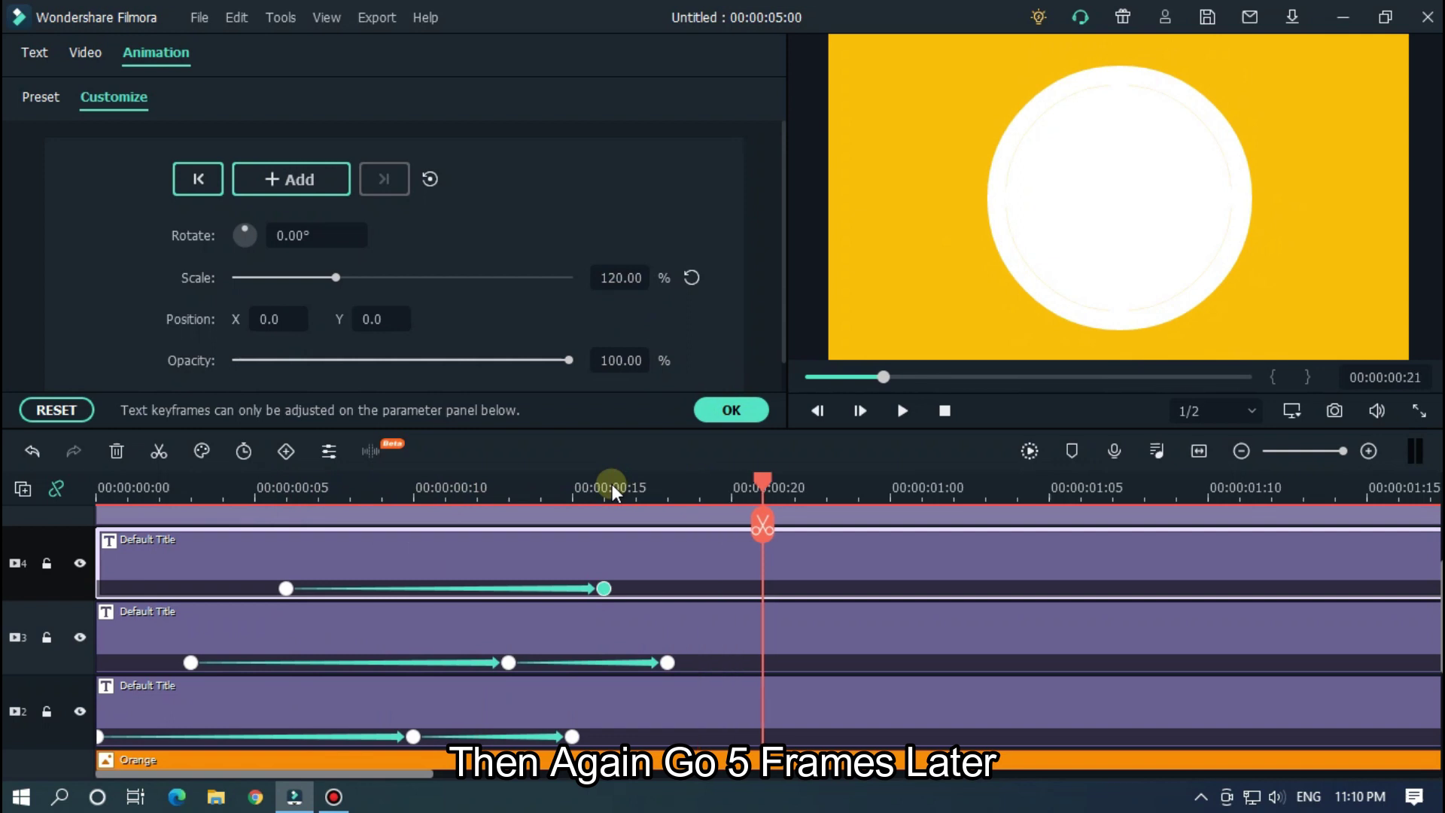
click(691, 278)
Play back the opening animation of all three circles from the start of the timeline
drag(884, 377, 807, 377)
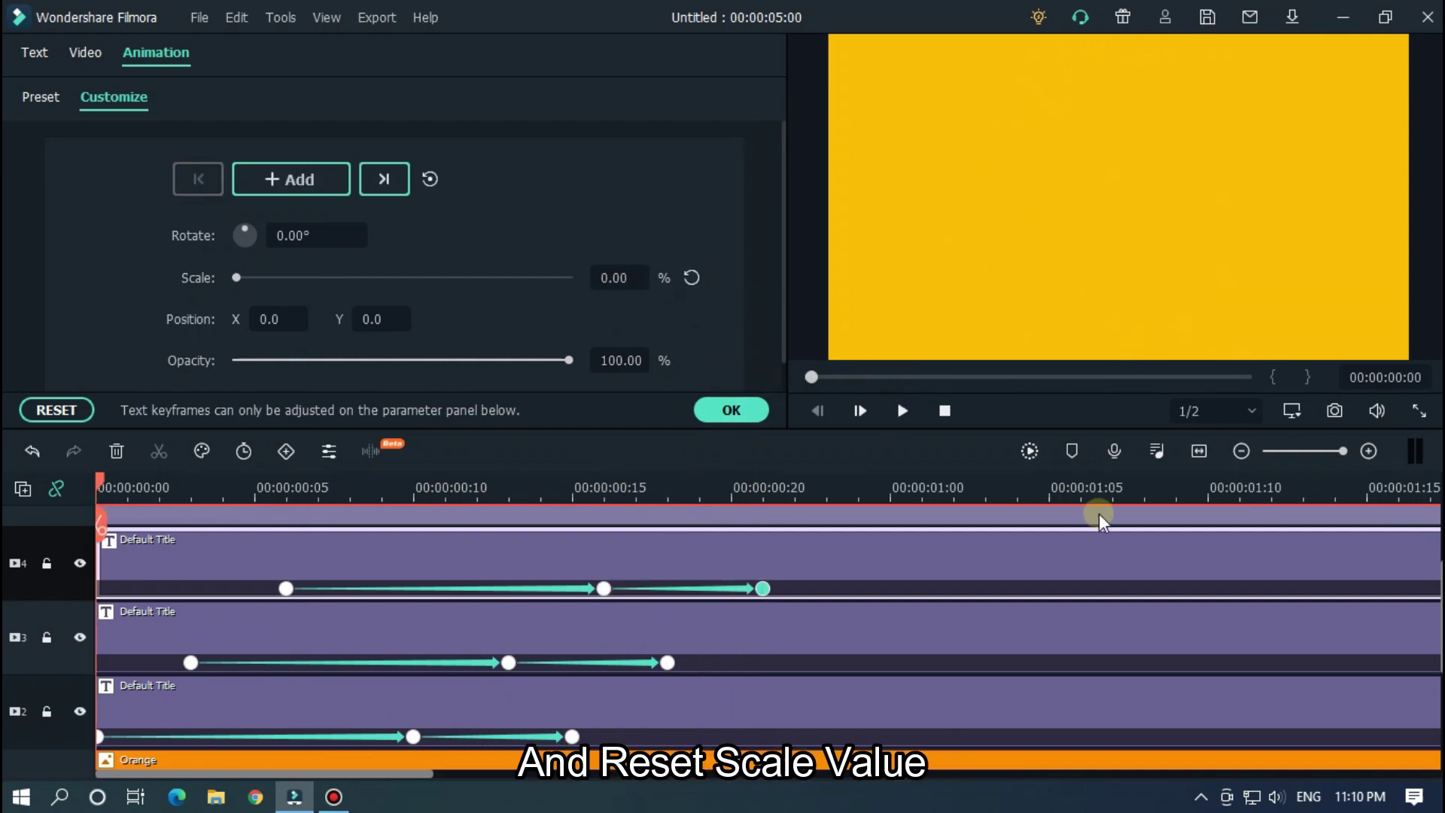
key(space)
key(space)
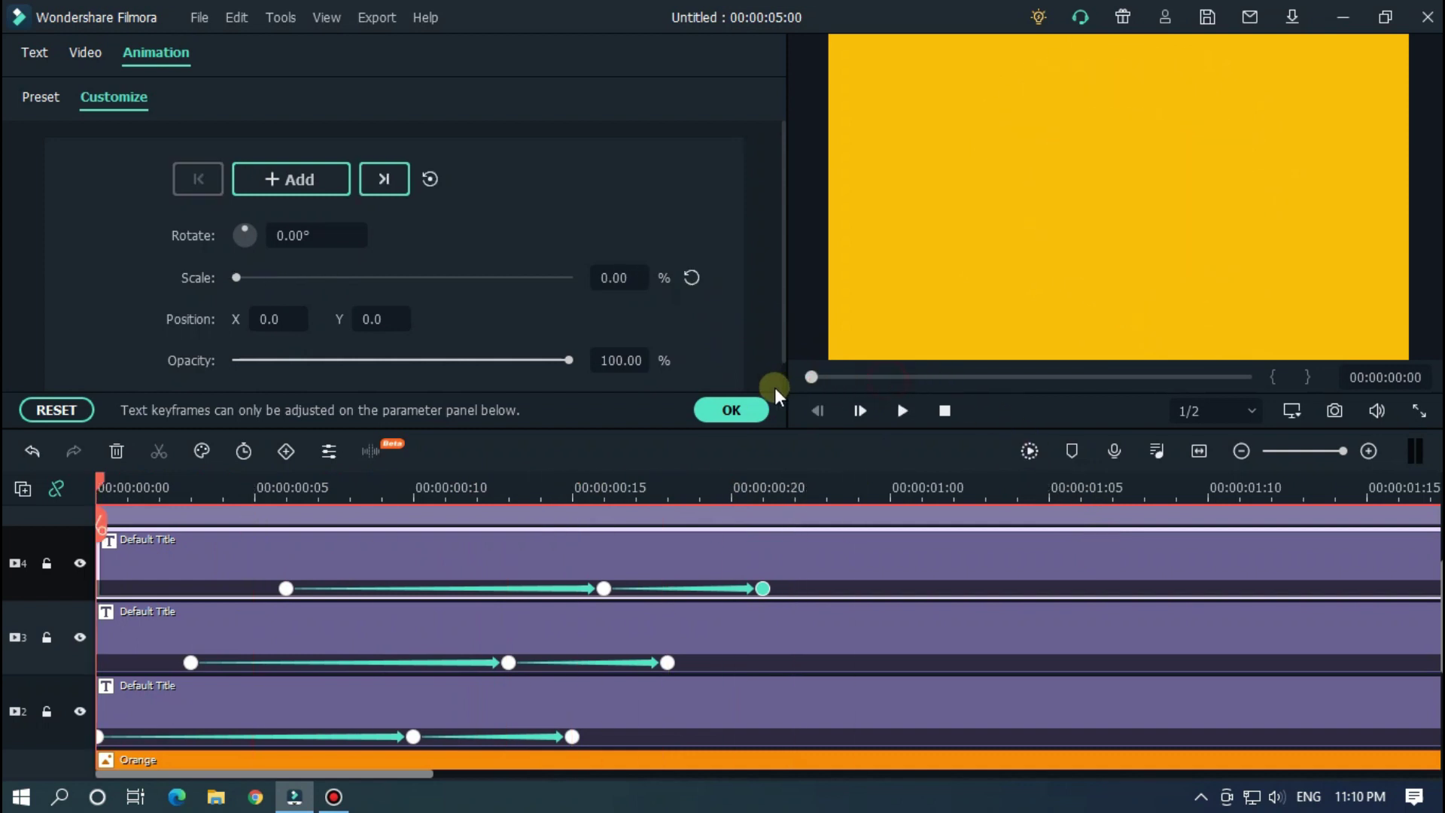
click(907, 420)
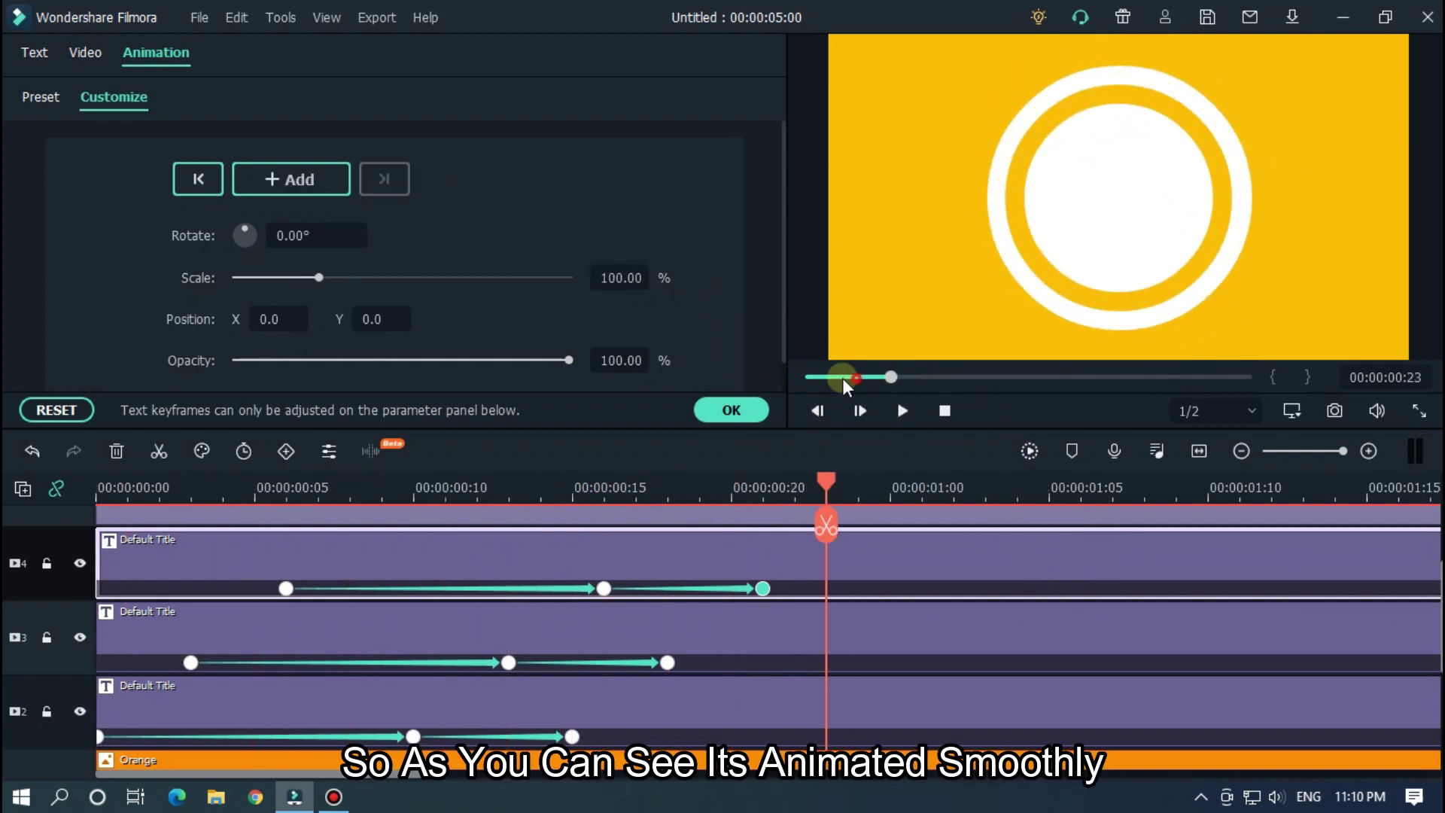
key(space)
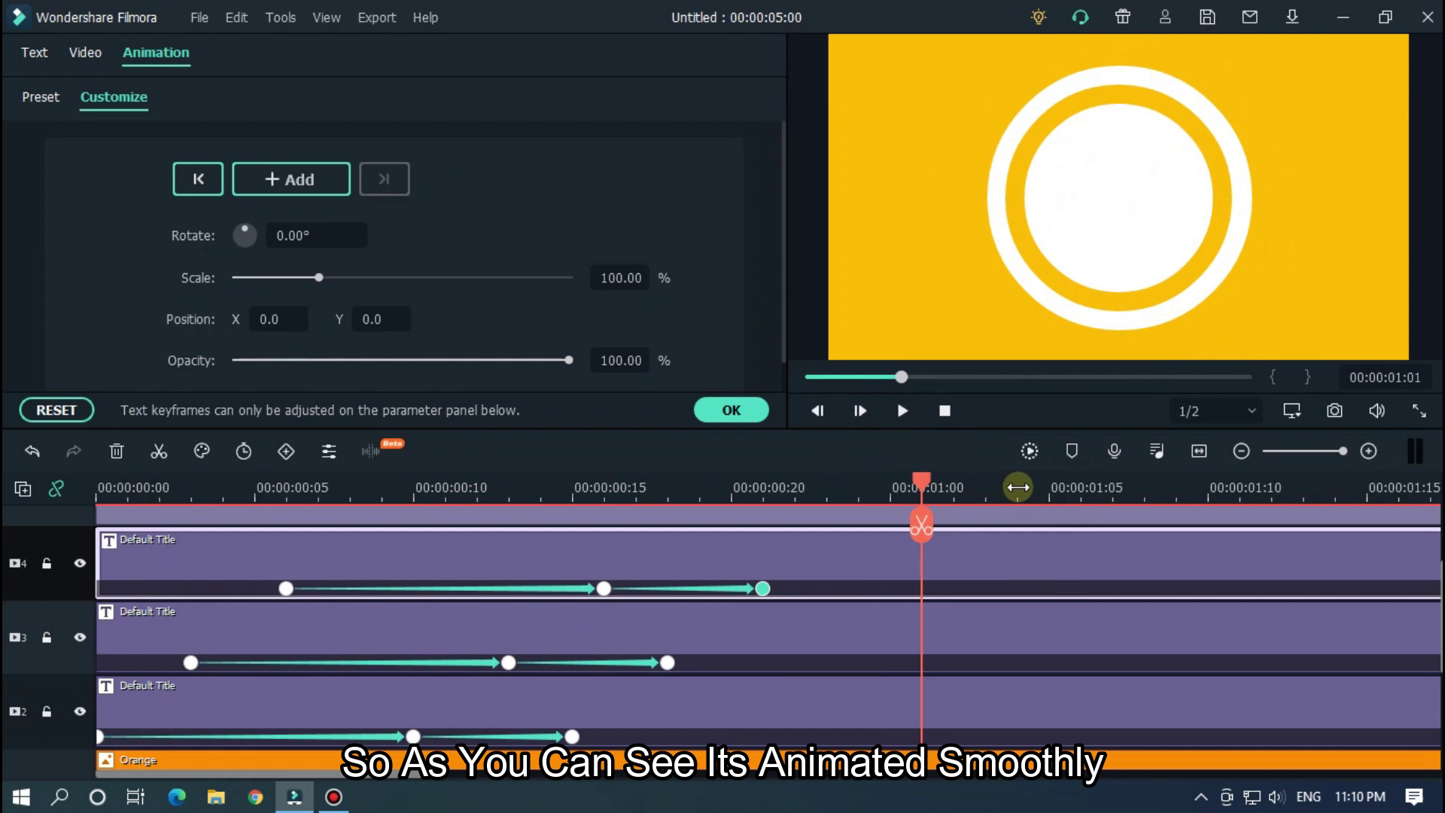
Add a keyframe at 00:00:02:00 on the track 4 circle, keeping 100% scale, to start its ending animation
scroll(1018, 487, down, 3)
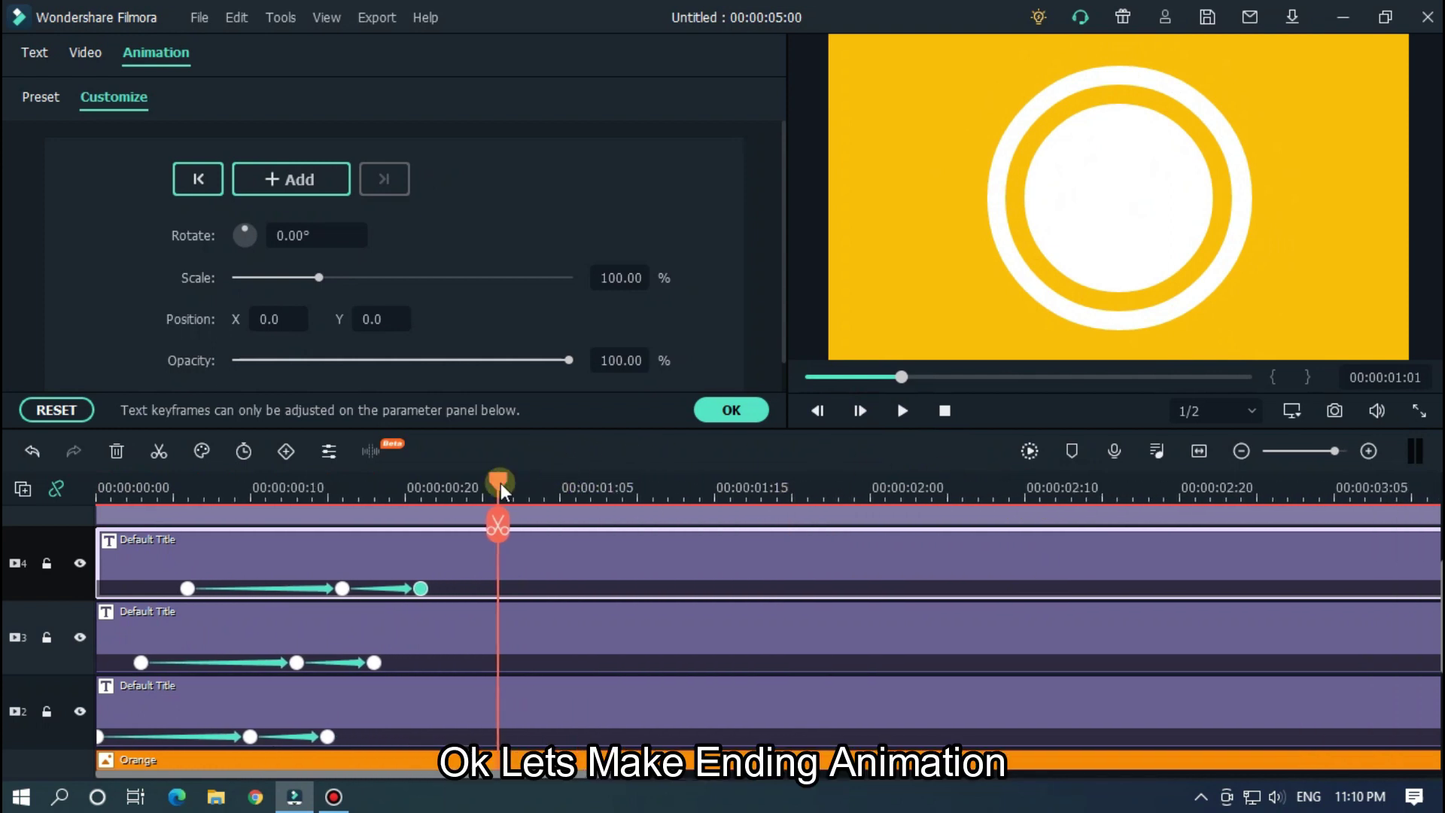
drag(499, 485, 930, 486)
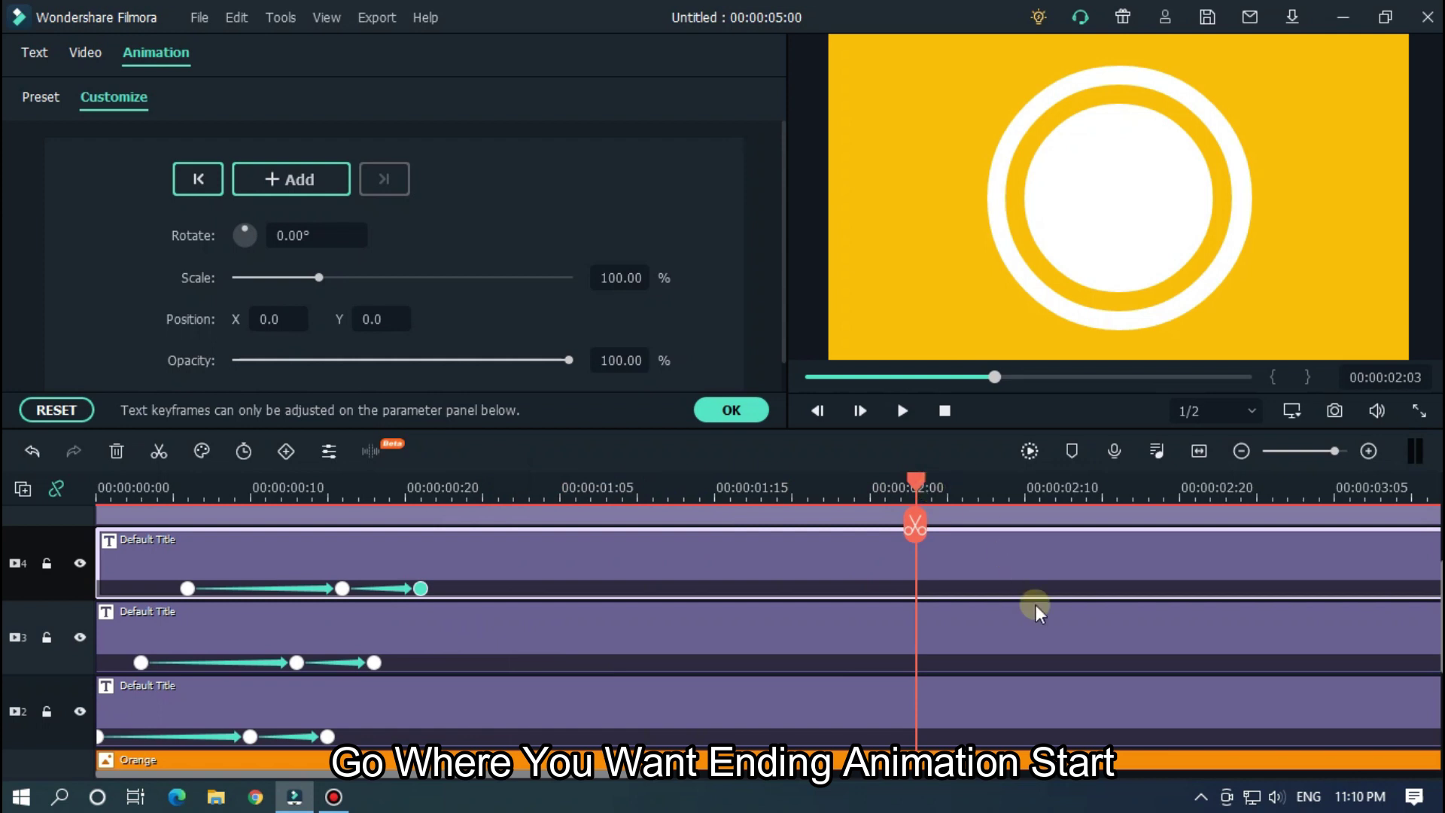
scroll(1033, 602, down, 1)
scroll(1037, 606, up, 2)
click(876, 489)
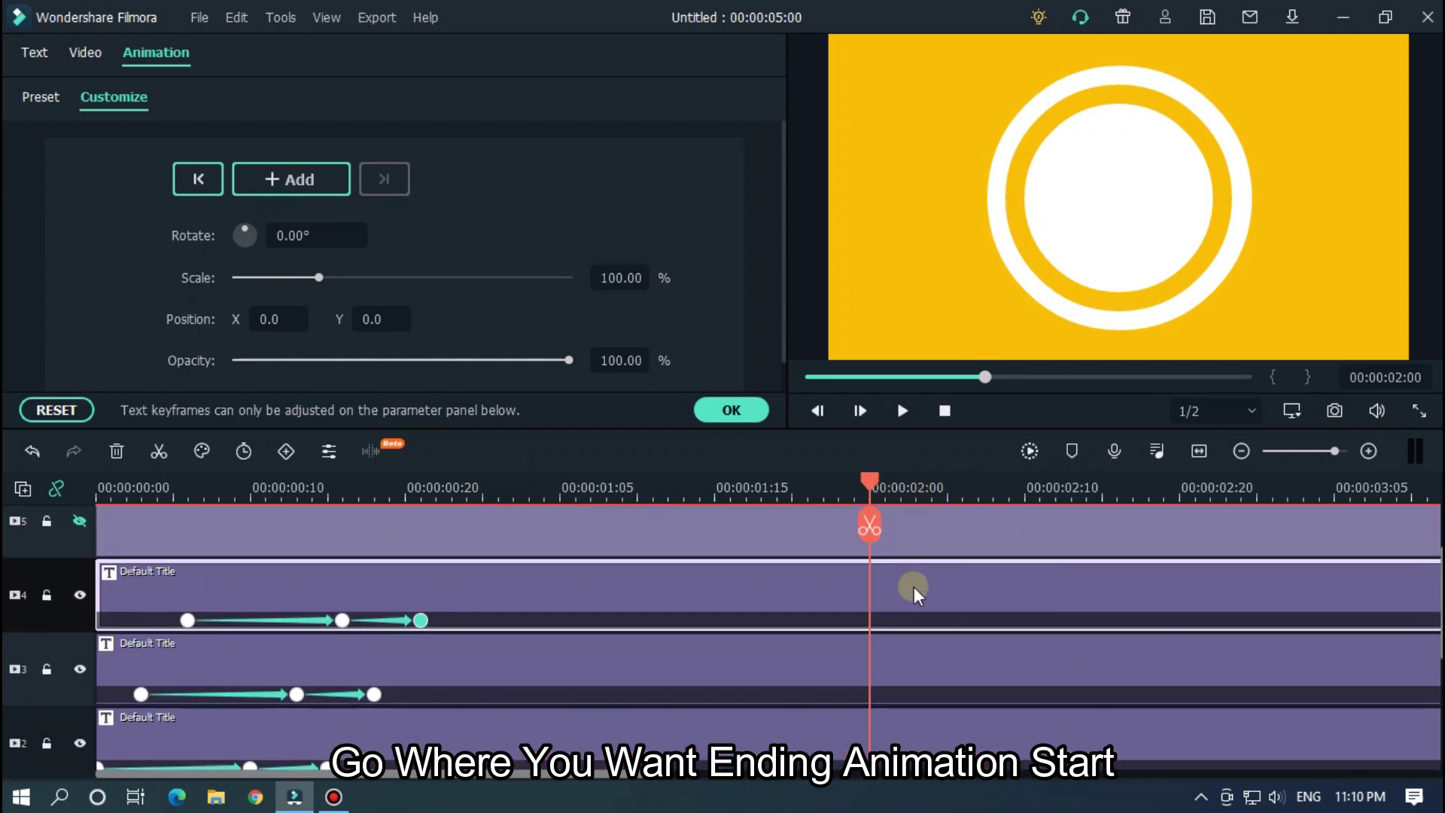
scroll(938, 610, up, 1)
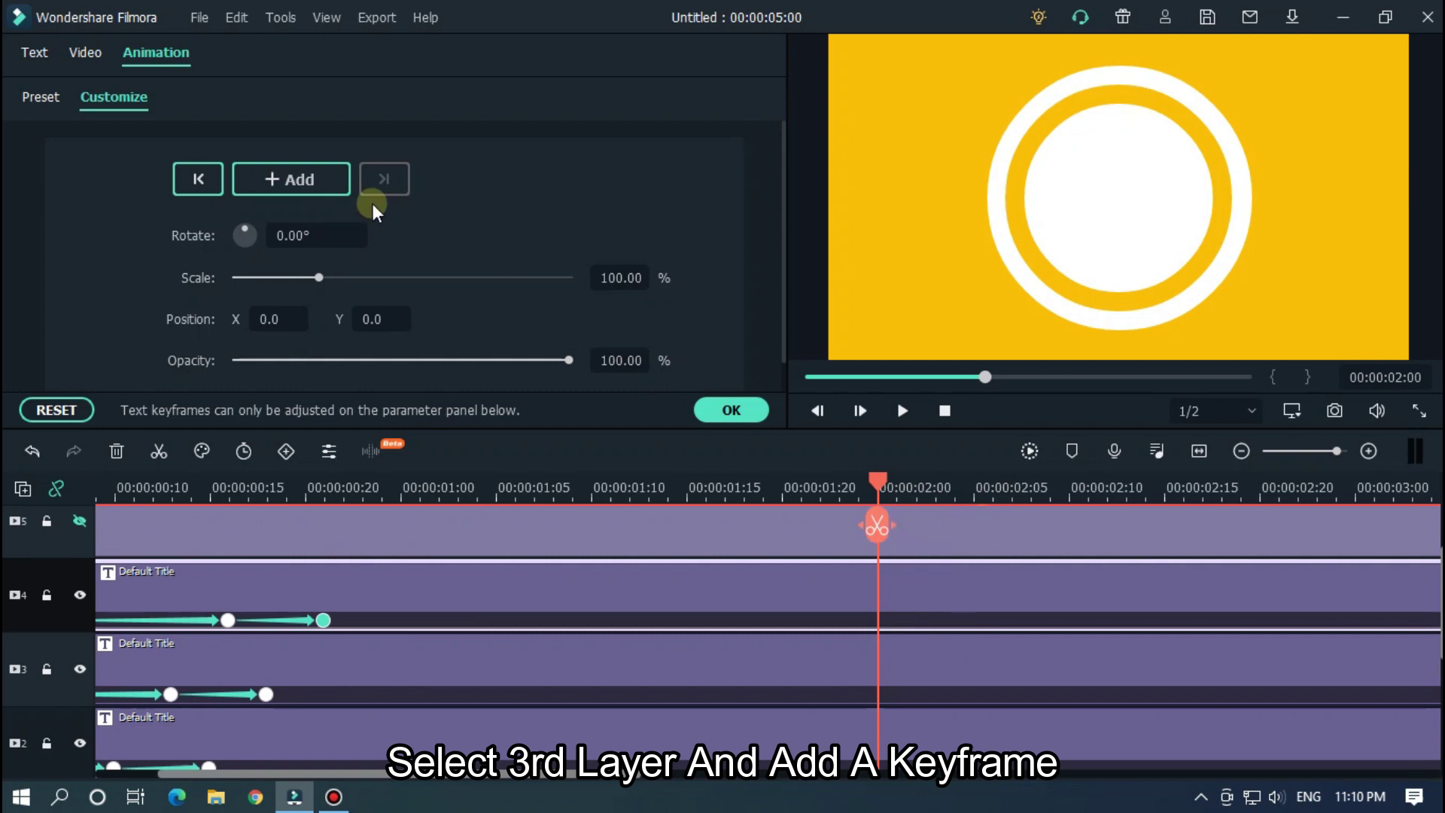
click(279, 183)
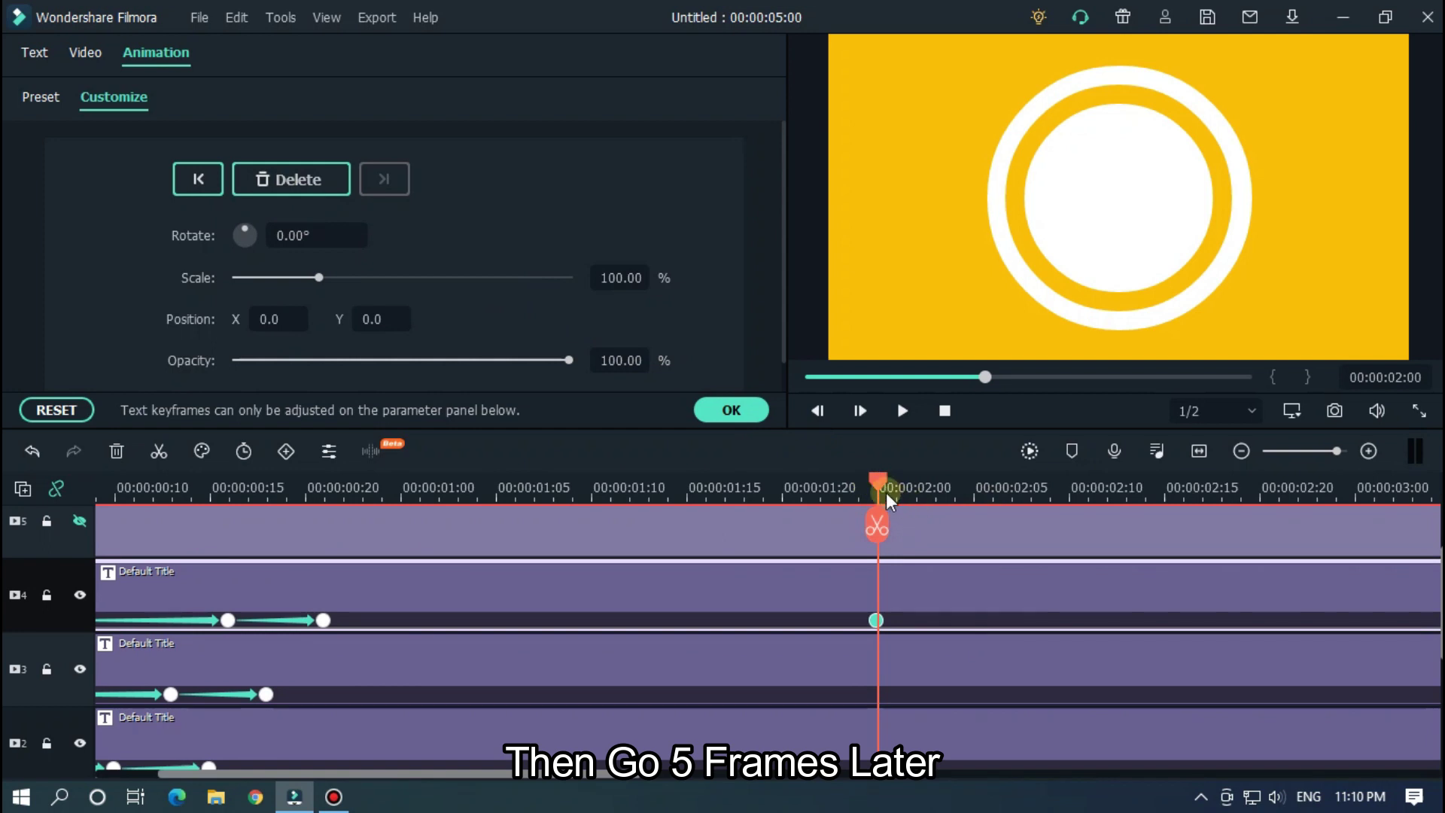
Add a keyframe at 00:00:02:05 on the track 4 circle with its scale set to 120%
drag(885, 485, 977, 487)
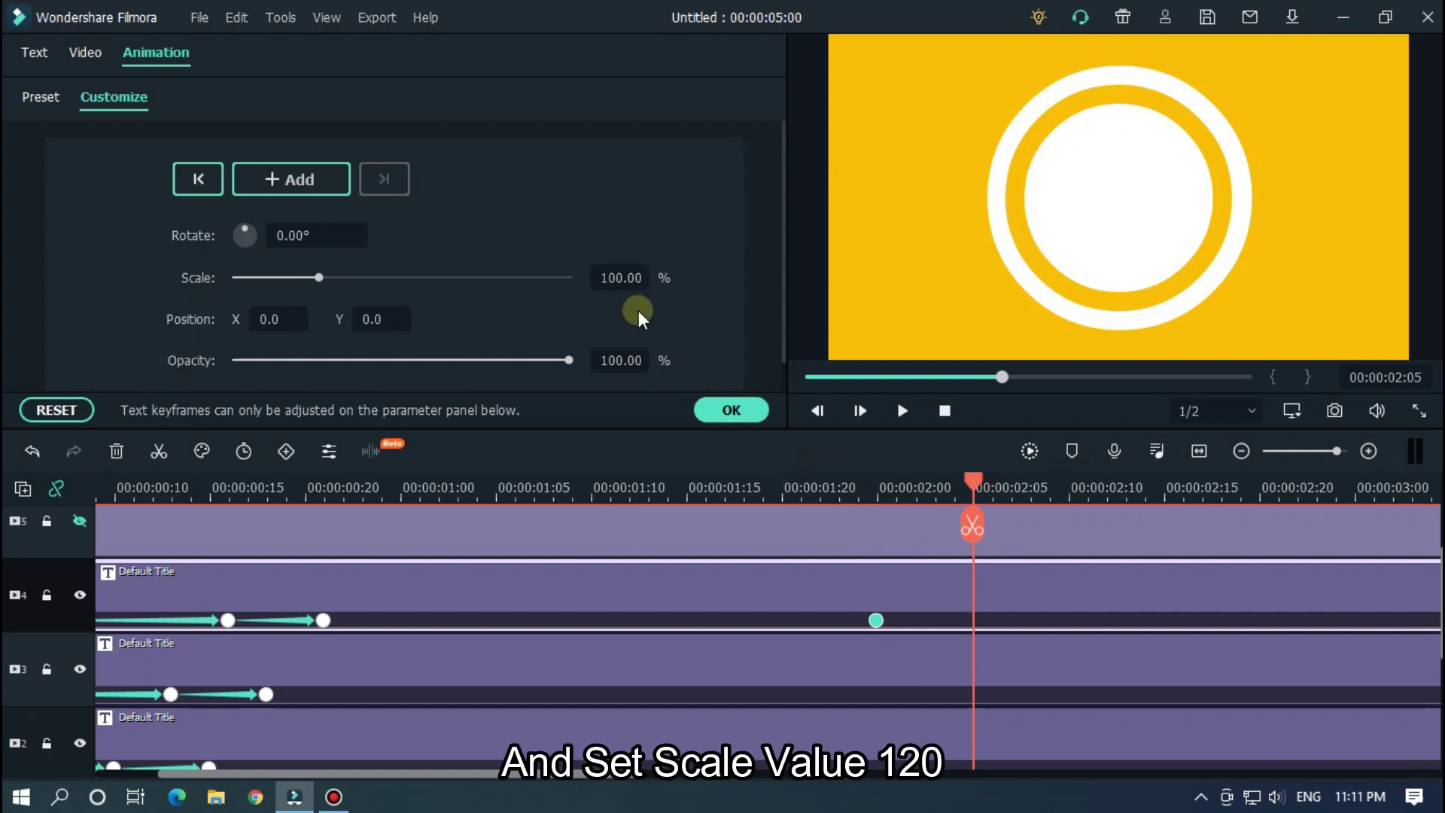
click(632, 277)
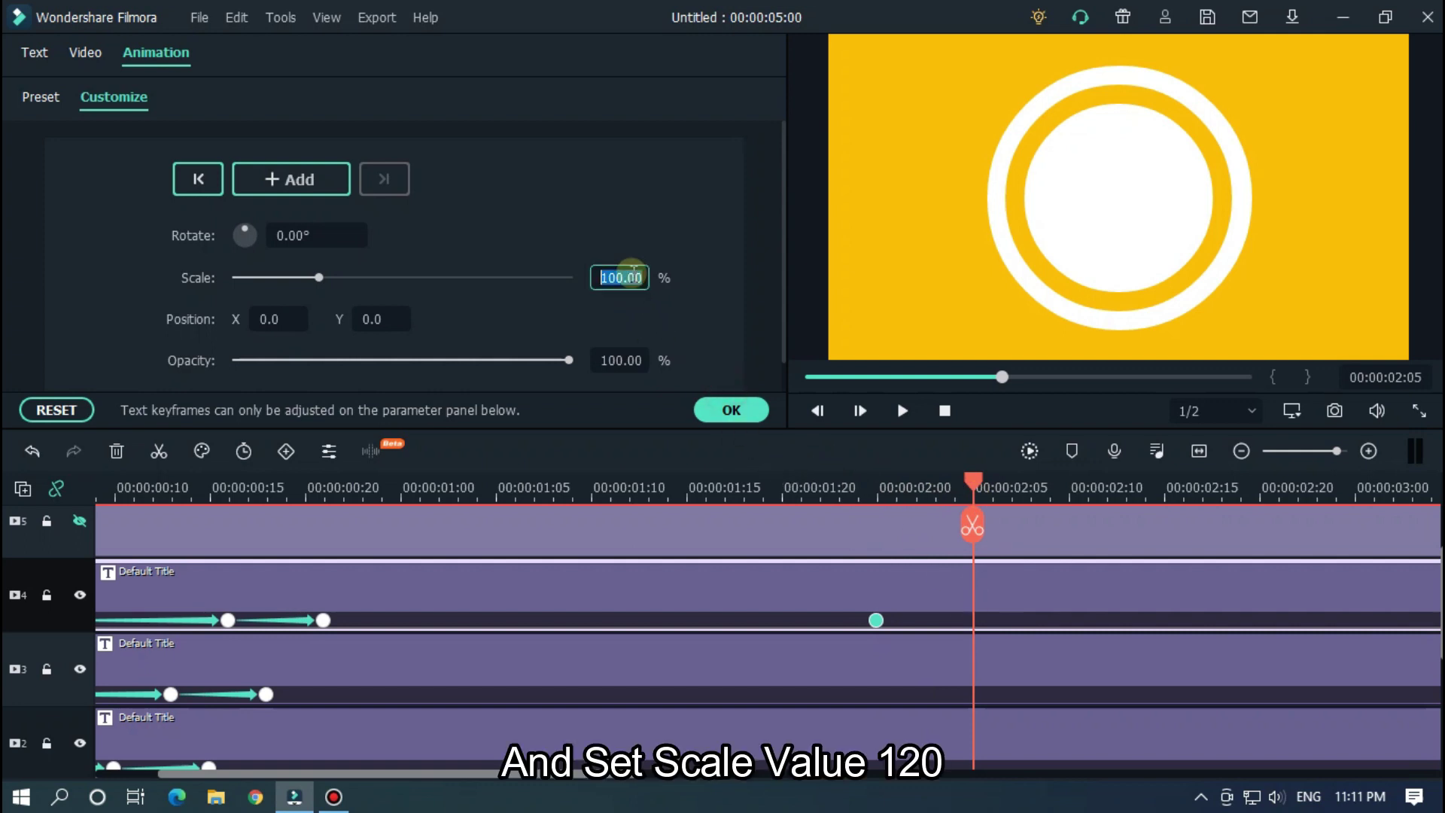
text(120)
key(Return)
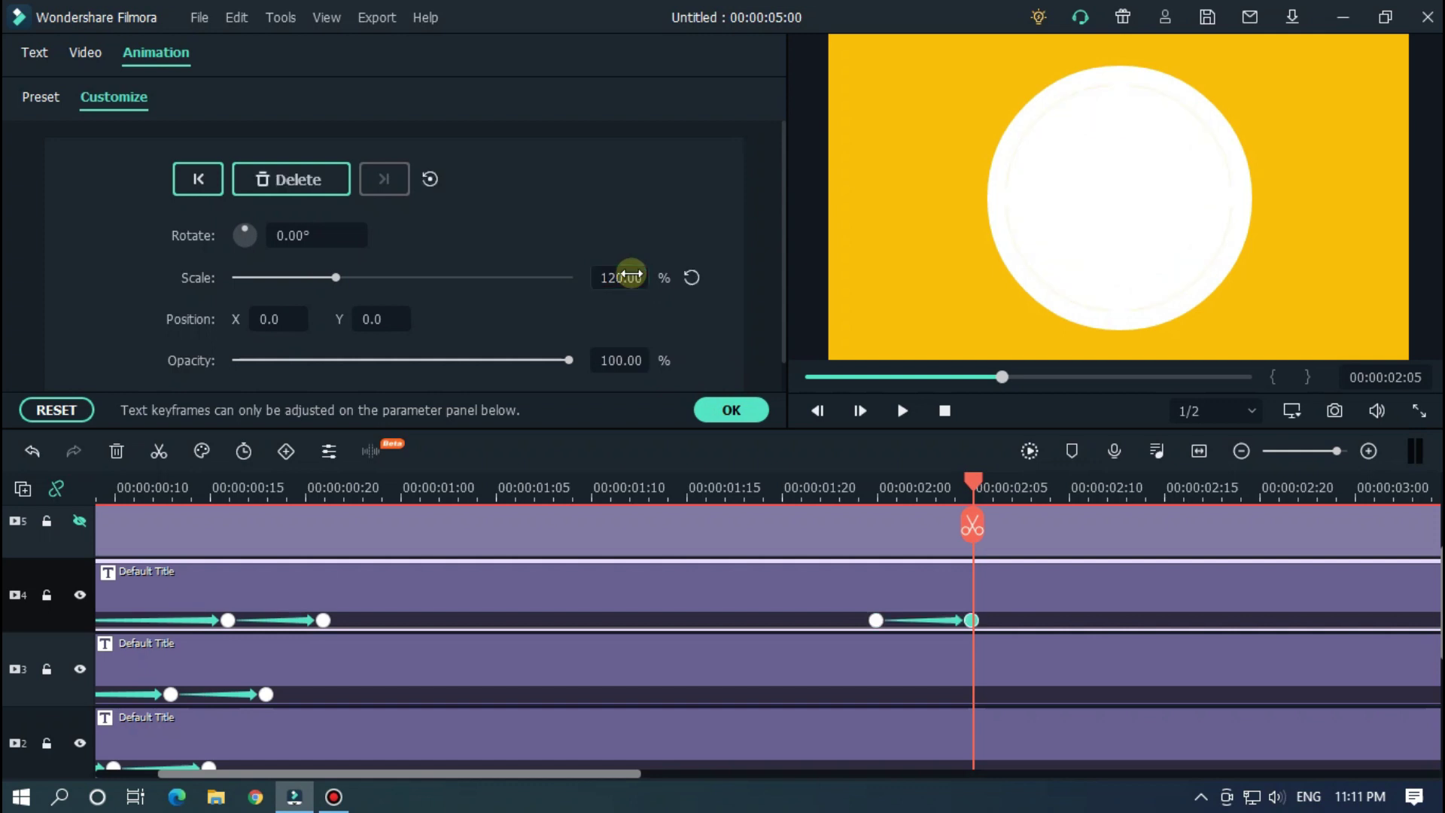
Add a keyframe at 00:00:02:15 on the track 4 circle with its scale set to 0%
drag(637, 778, 712, 778)
drag(765, 482, 964, 490)
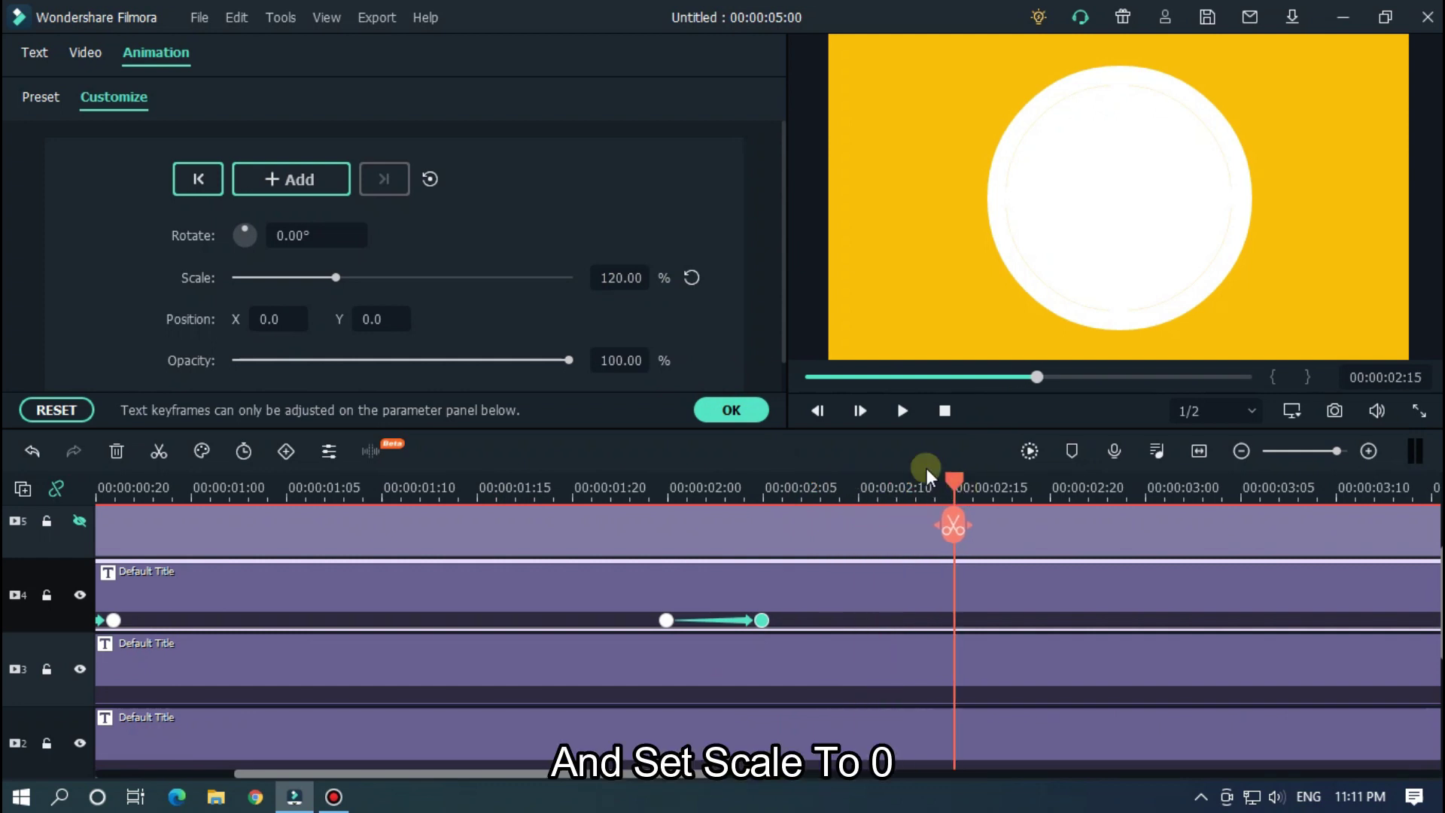
drag(328, 275, 210, 273)
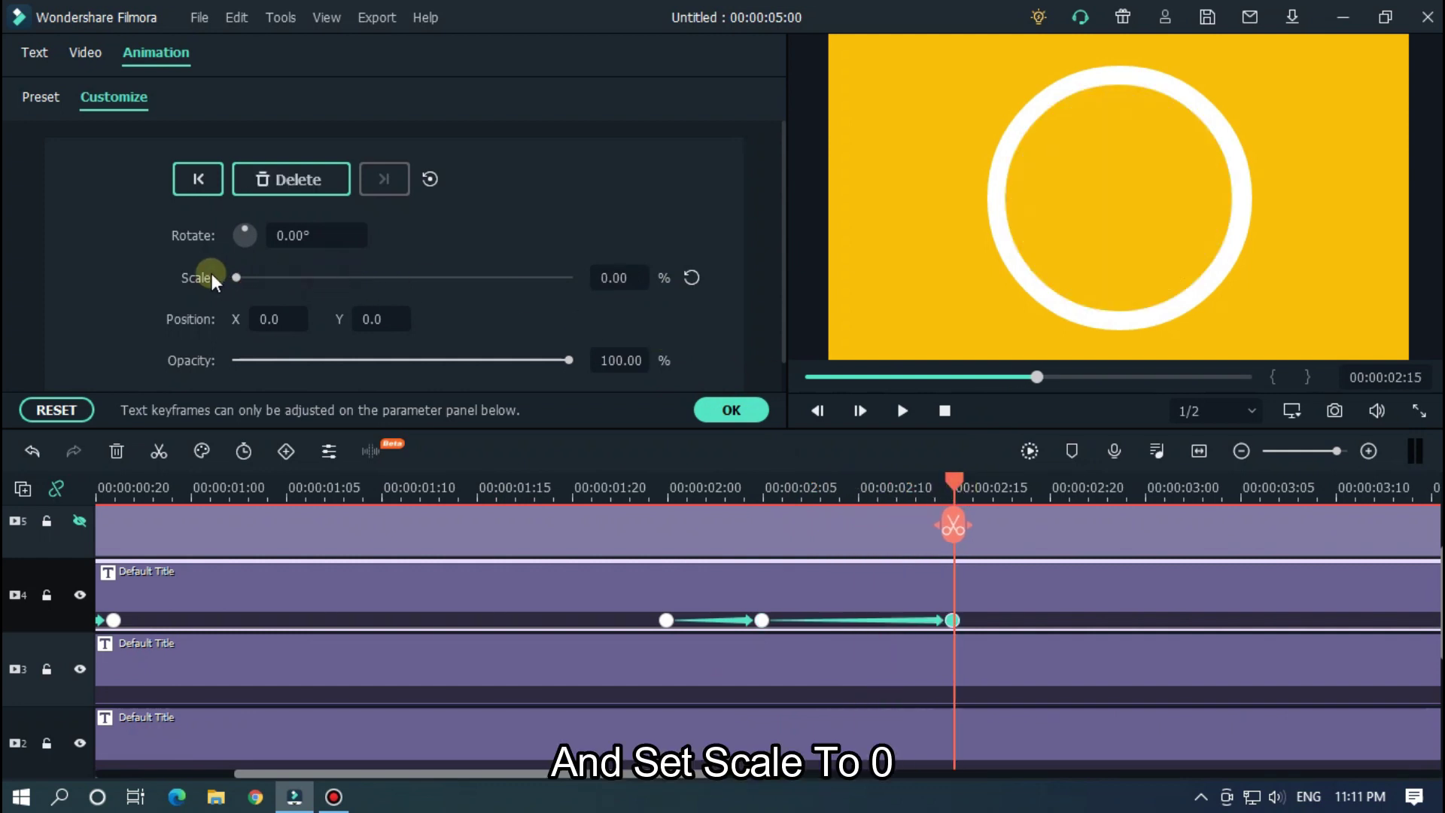
Add a keyframe at 00:00:02:03 on the yellow circle on track 3, keeping its scale at 100%
scroll(803, 613, down, 1)
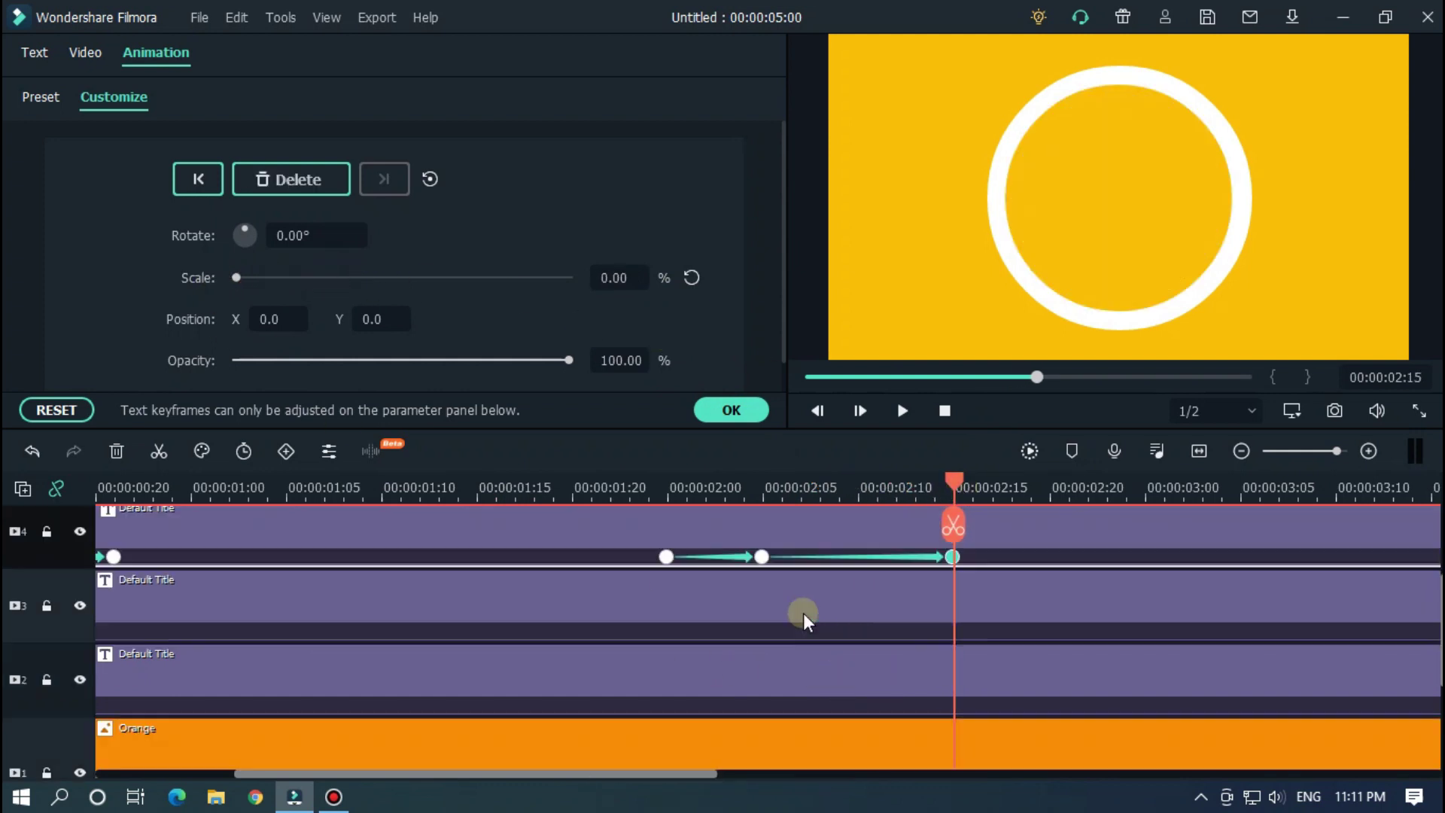
click(669, 489)
click(700, 611)
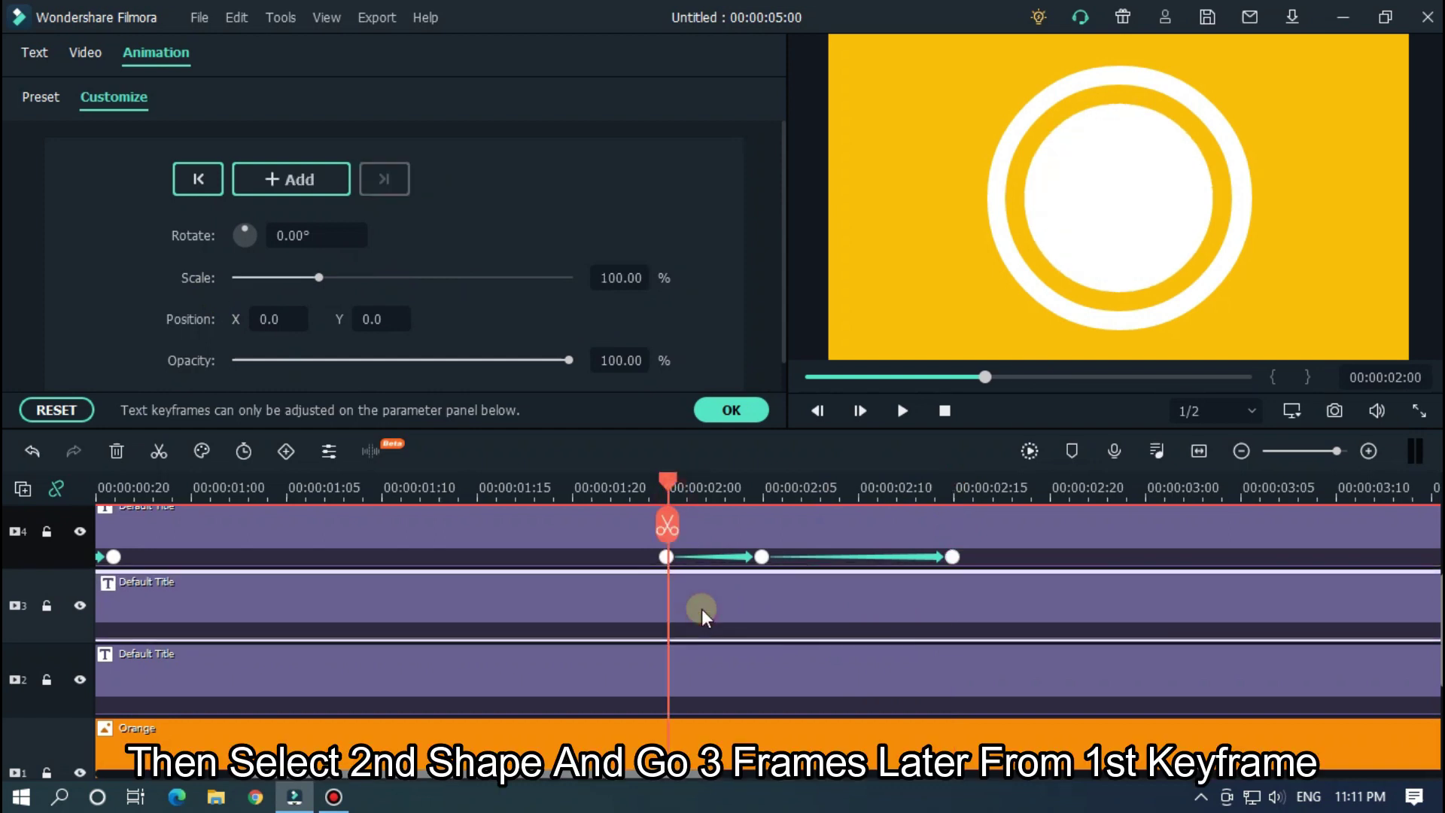
key(Right)
key(Right)
key(Right)
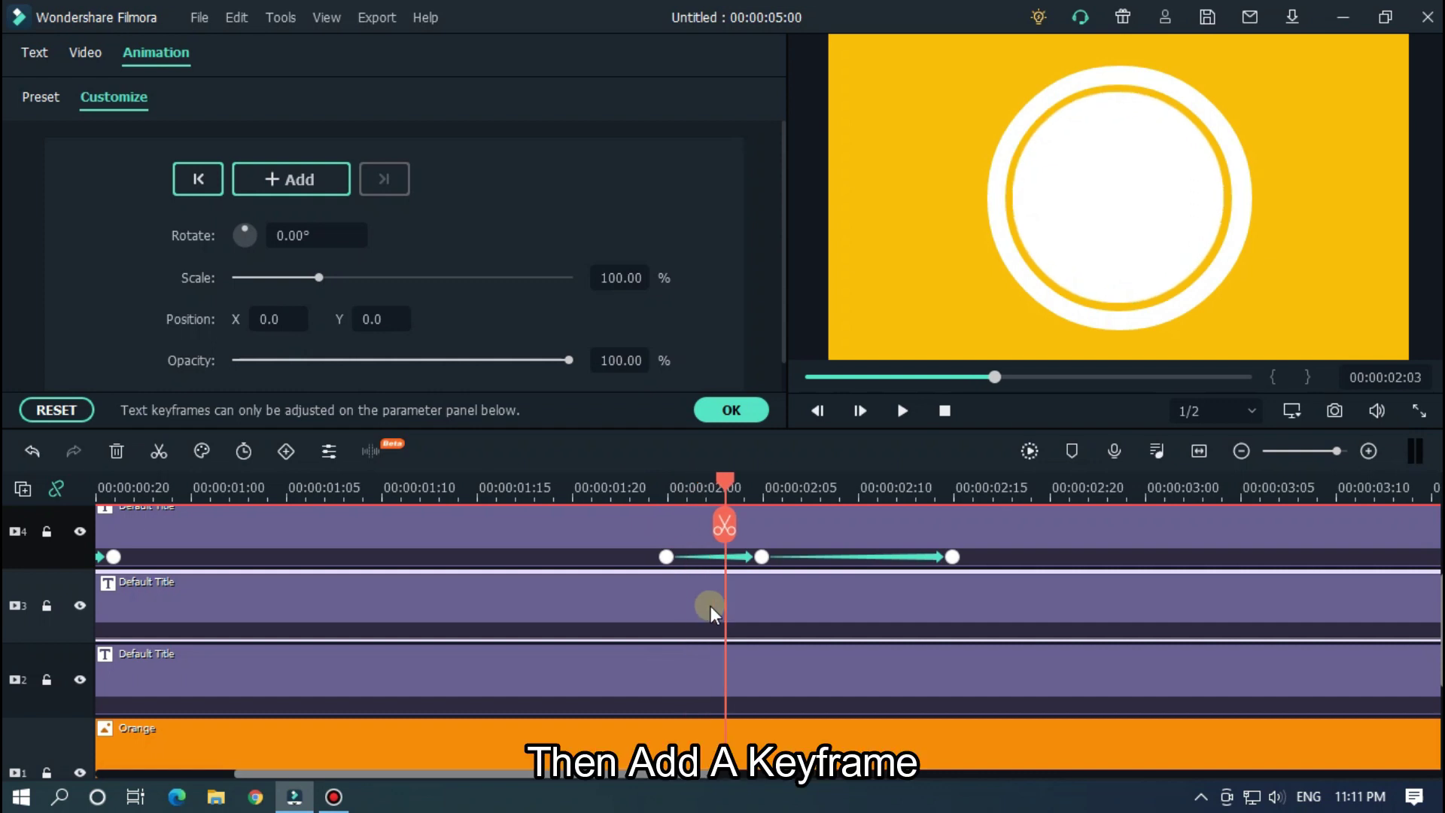
click(316, 177)
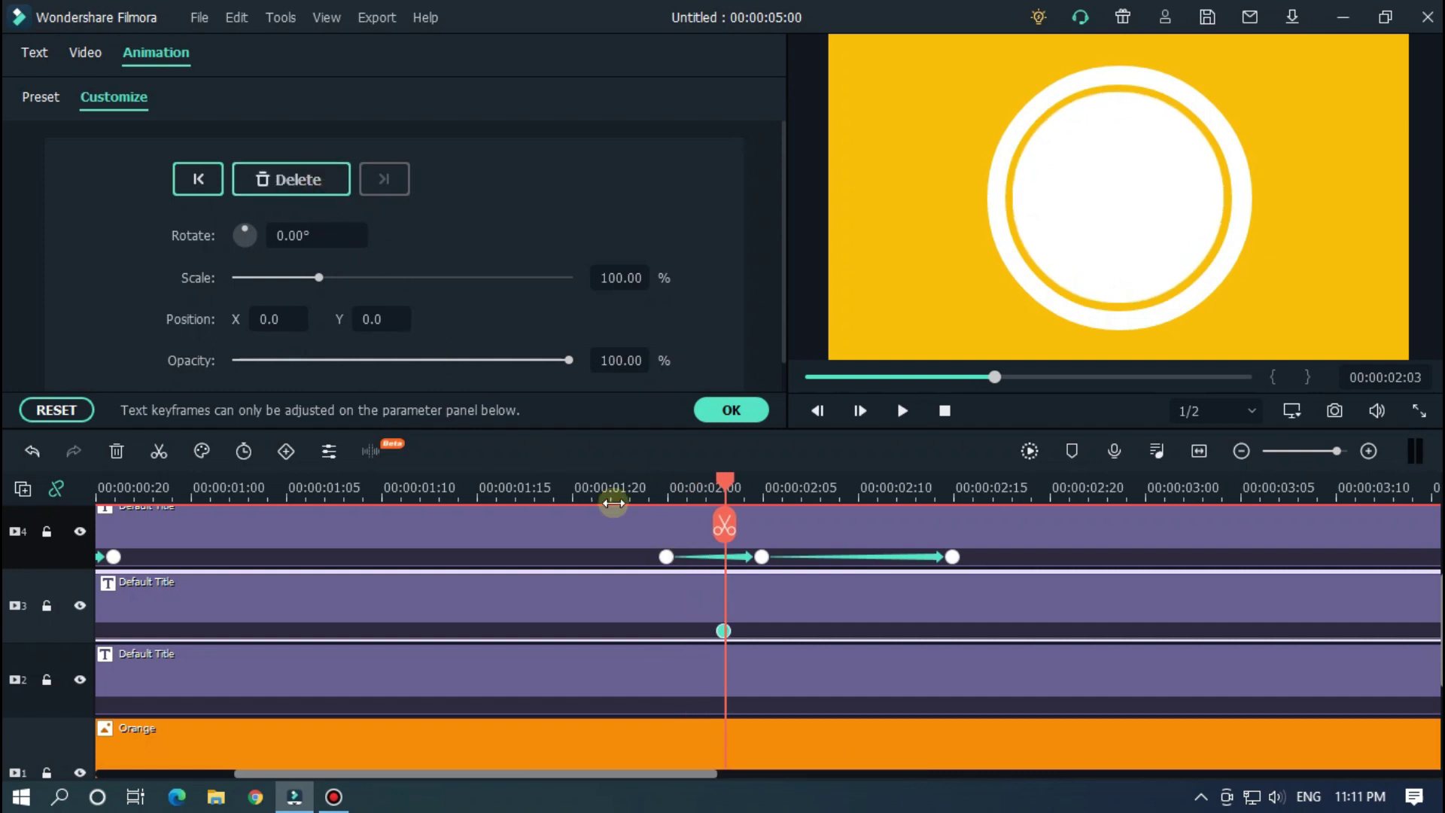
Add a keyframe at 00:00:02:08 on the track 3 yellow circle with its scale set to 120%
click(807, 597)
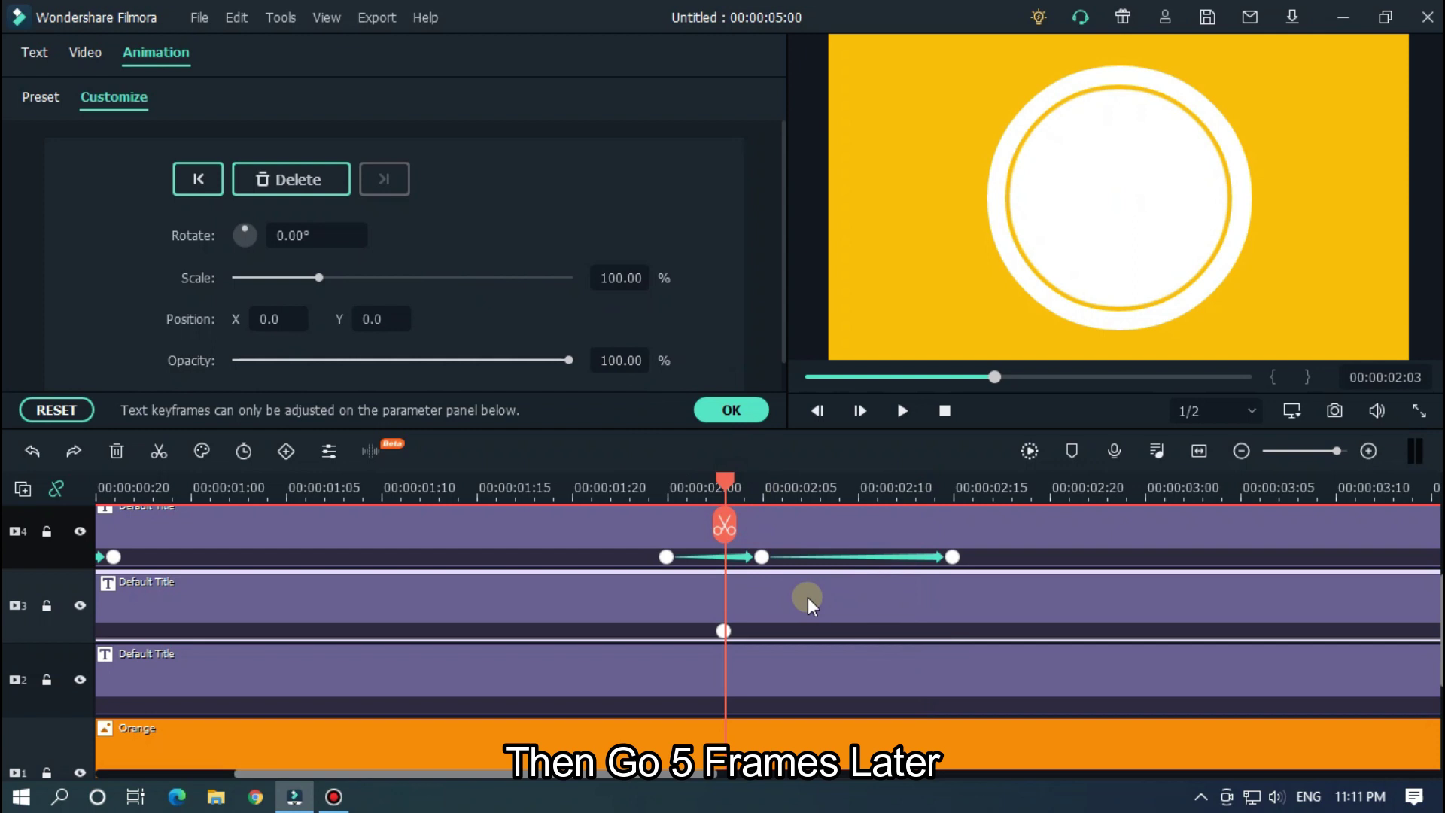
key(Right)
key(Right)
key(Right)
key(Right)
key(Right)
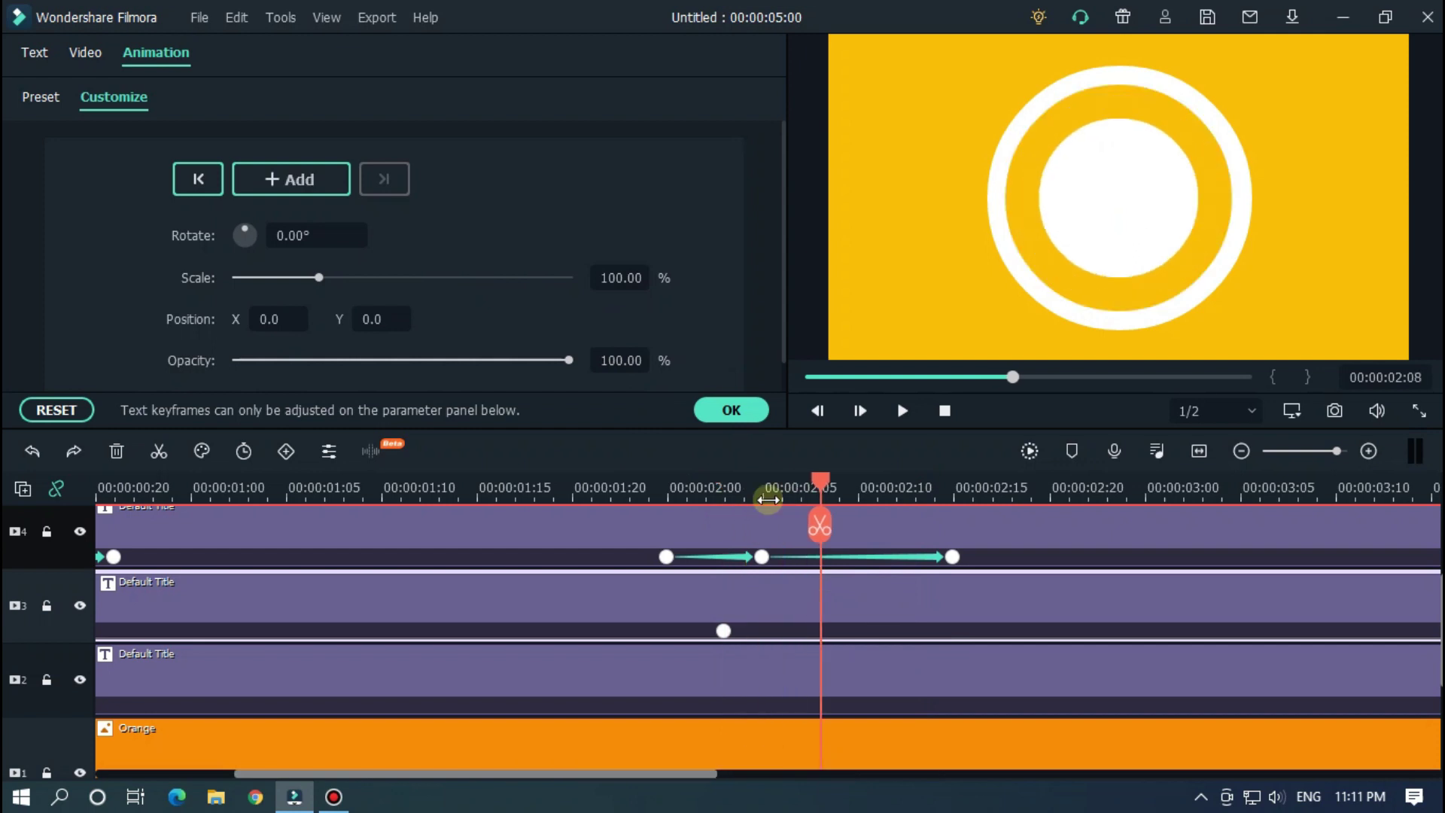
double_click(632, 279)
text(120)
key(Return)
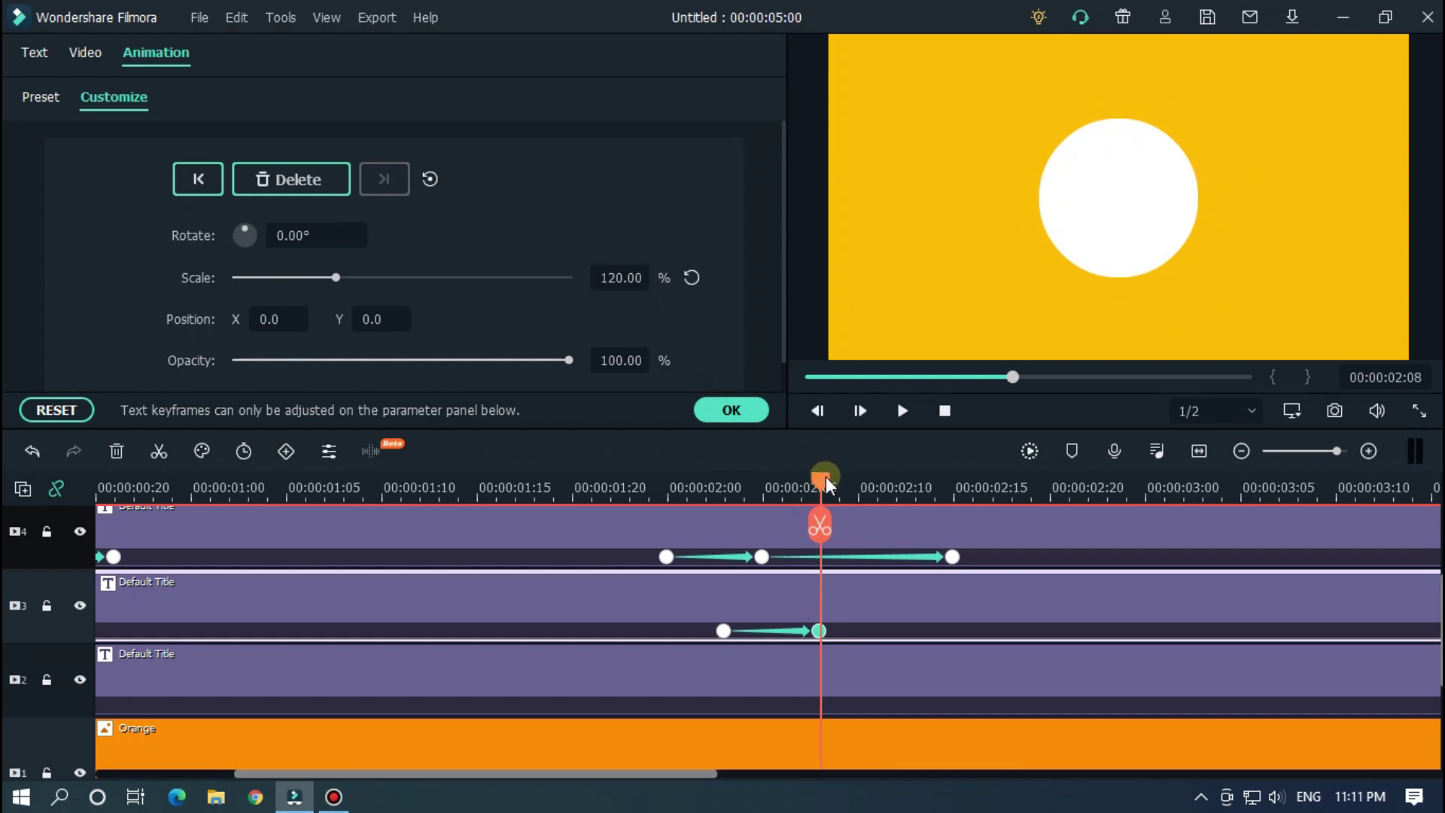
Add a keyframe at 00:00:02:18 on the track 3 yellow circle with its scale set to 0%
key(Right)
key(Right)
key(Right)
key(Right)
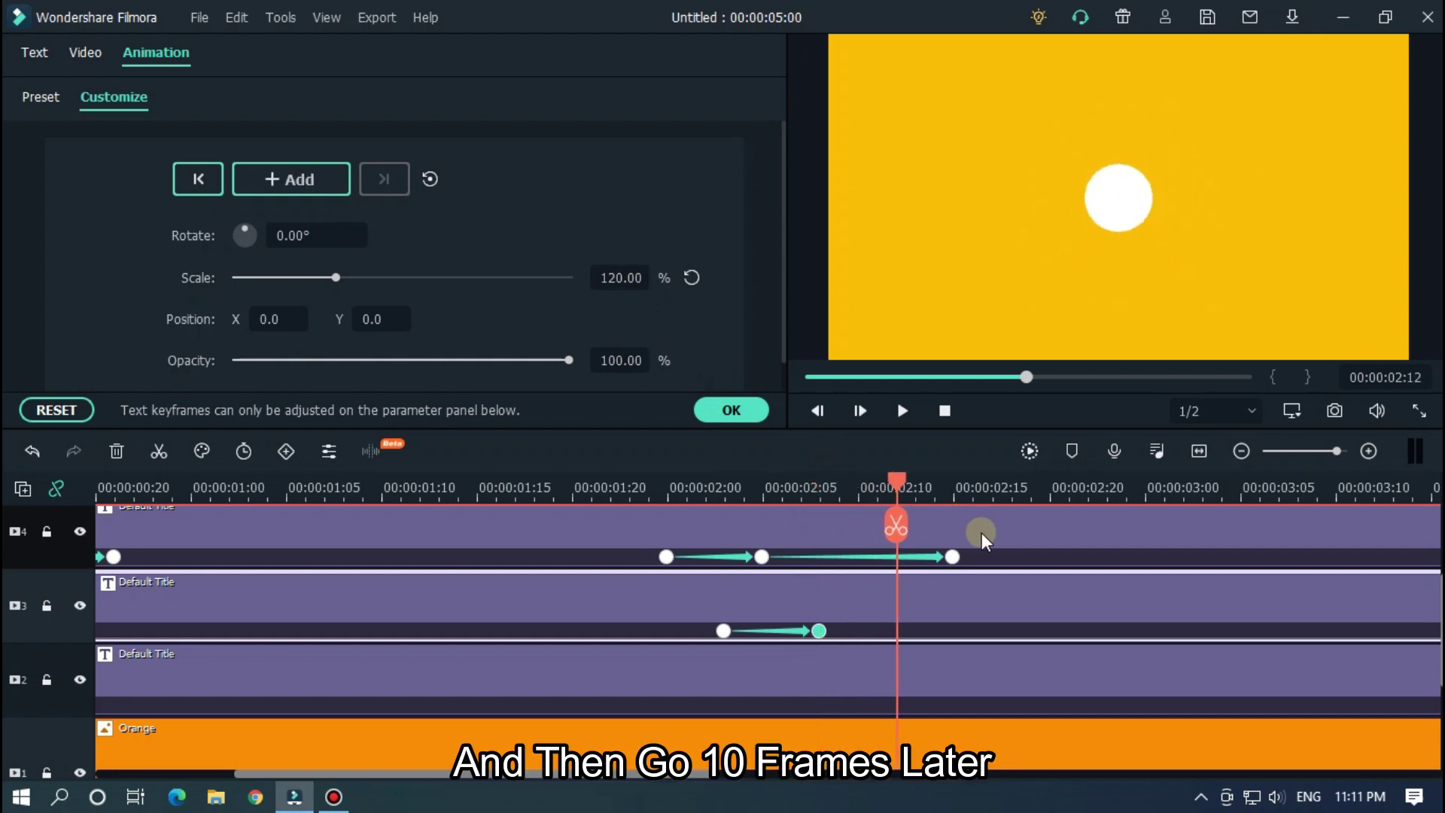
key(Right)
key(Right)
key(Right)
key(Right)
key(Right)
key(Right)
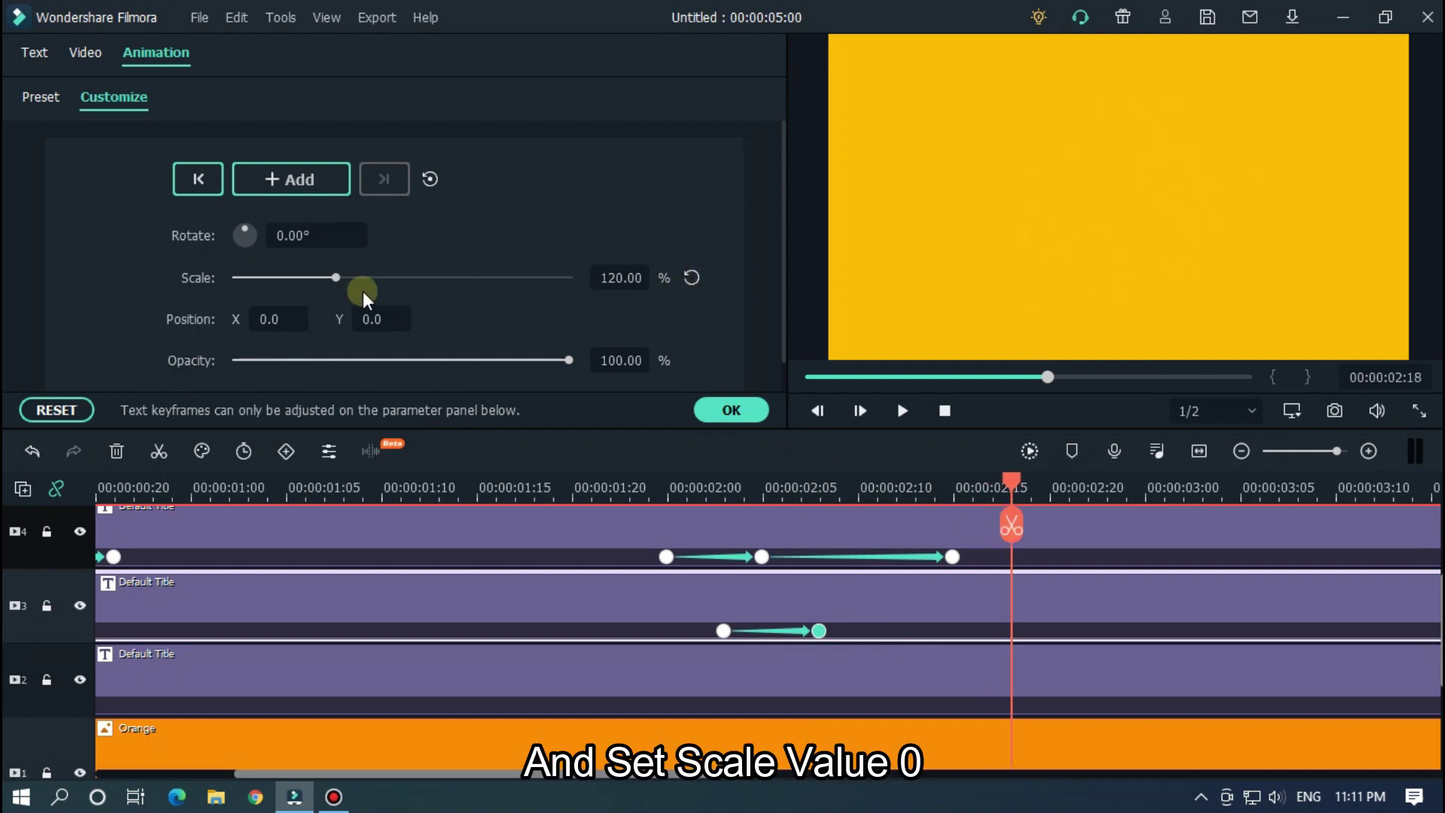
drag(332, 277, 200, 277)
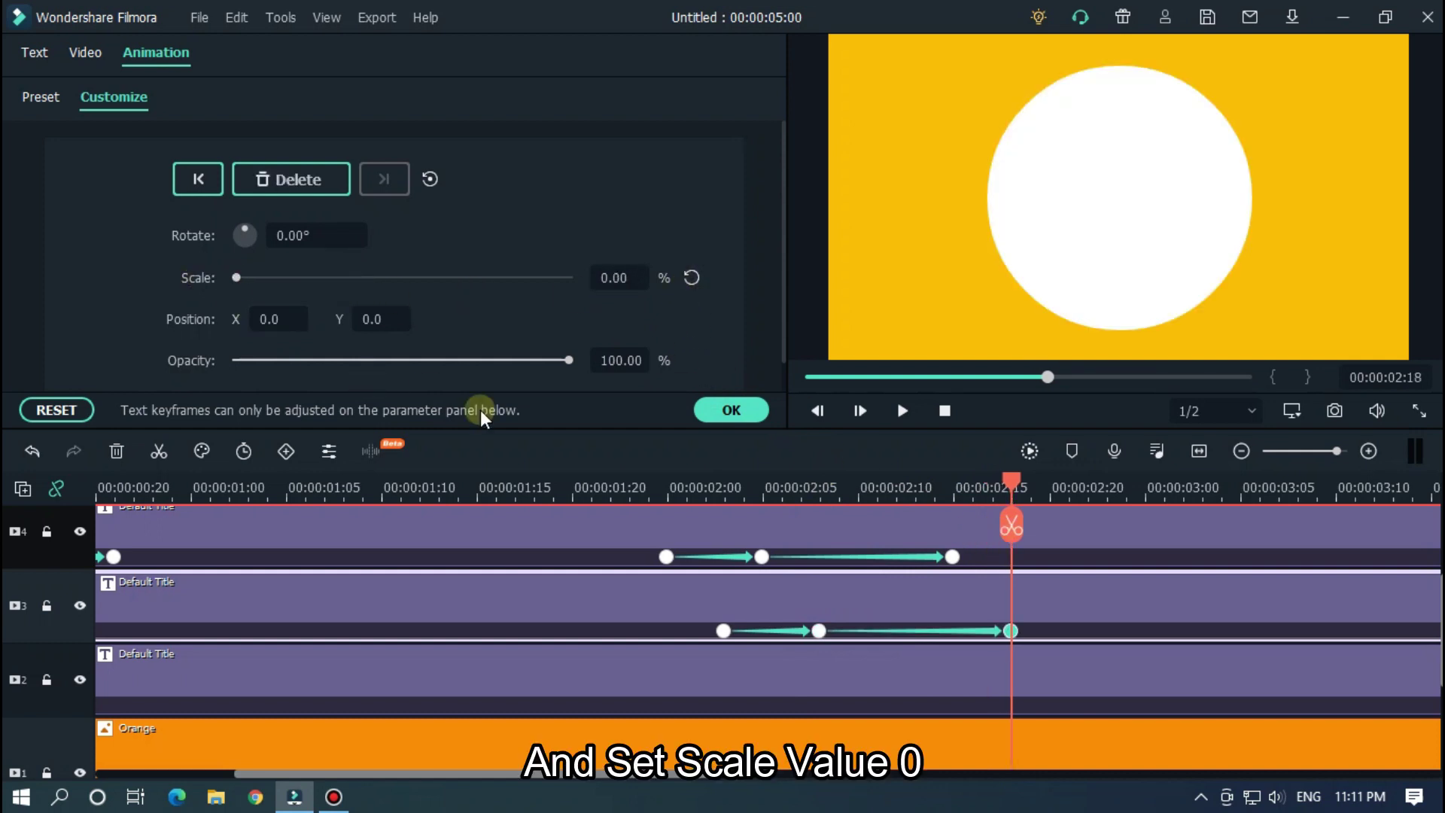
Play back the ending animation of the circles on tracks 3 and 4
drag(725, 488, 707, 501)
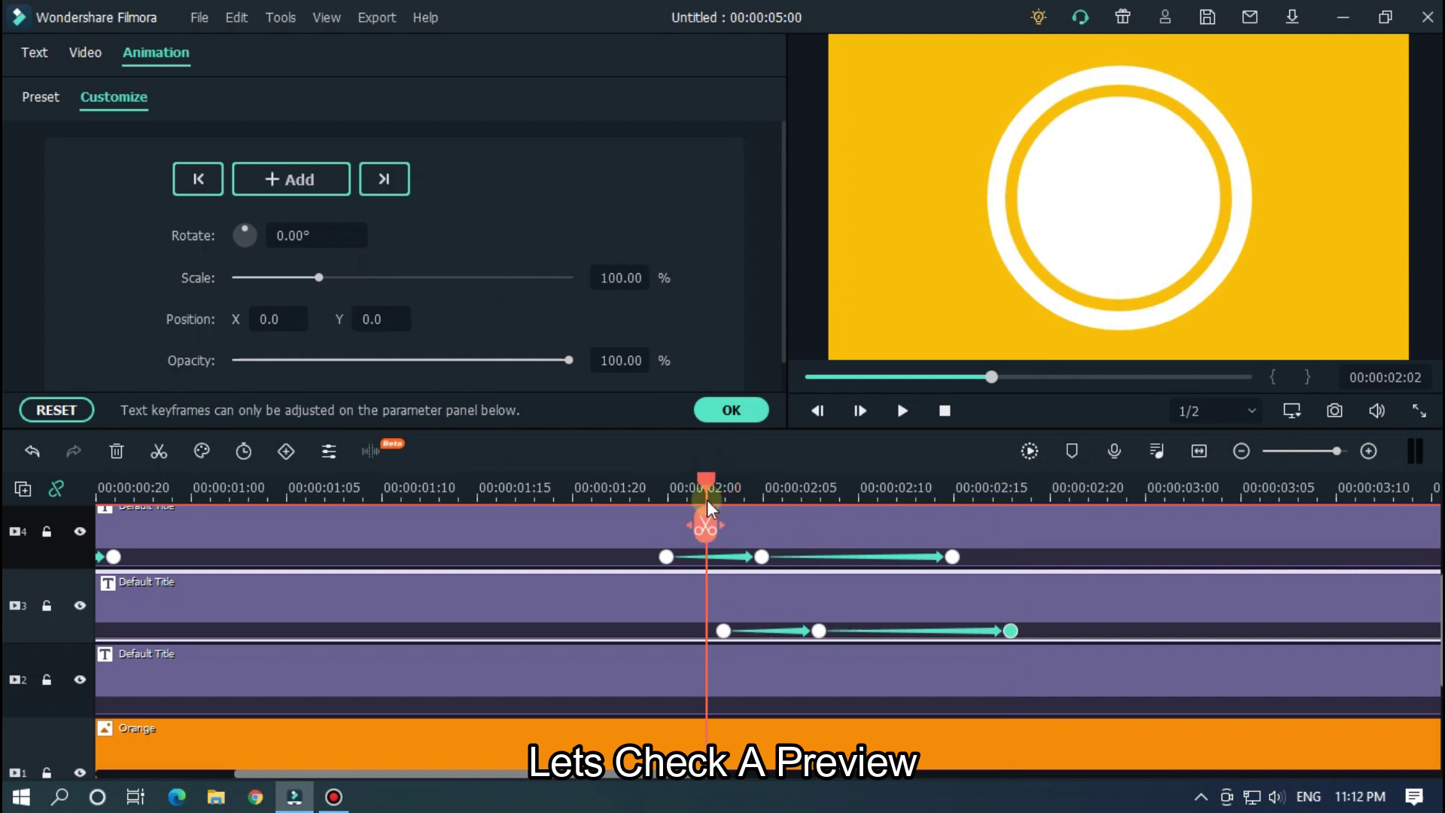
key(space)
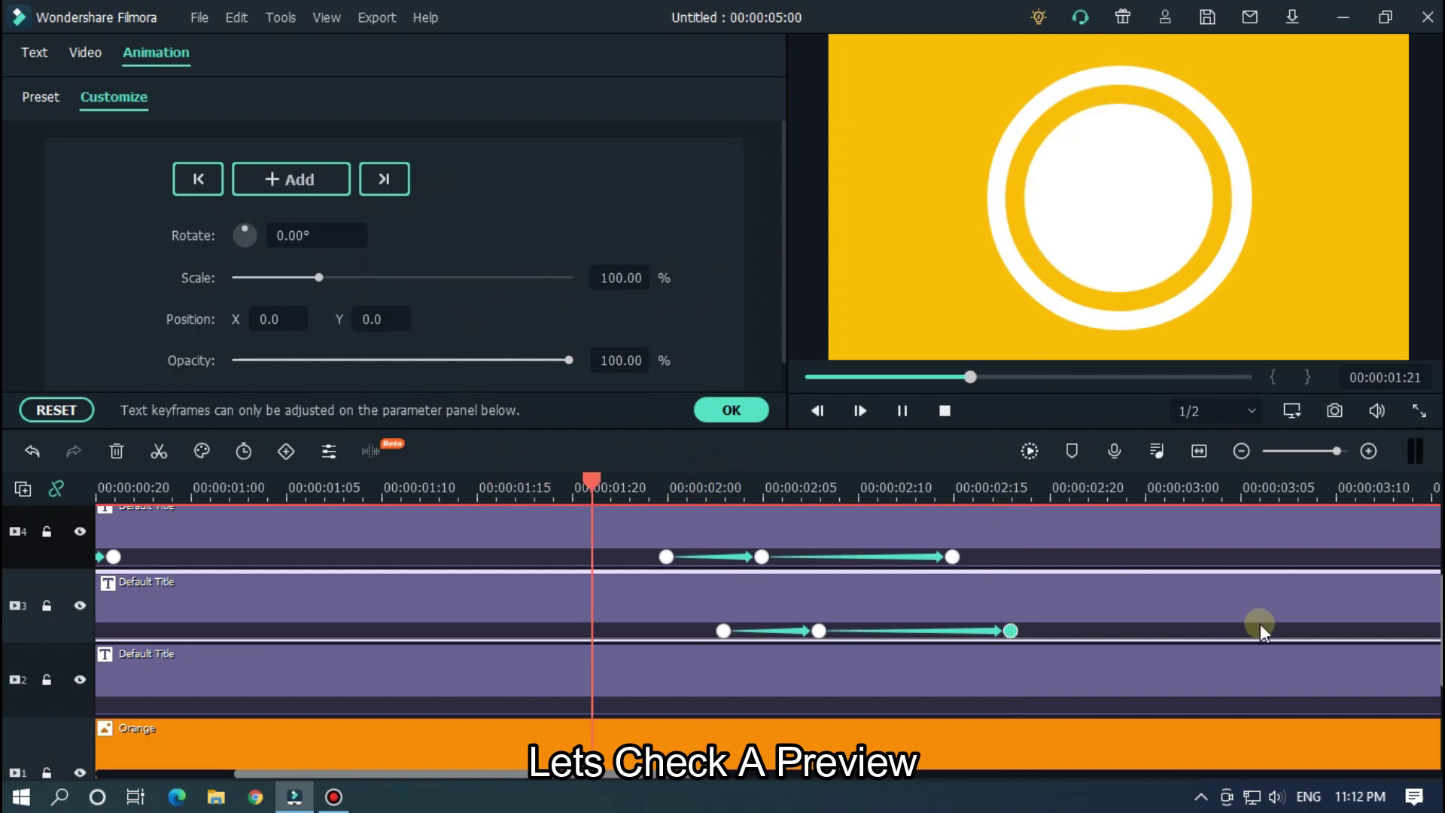
Add a keyframe at 00:00:02:06 on the track 2 circle, keeping its scale at 100%
click(724, 487)
click(787, 688)
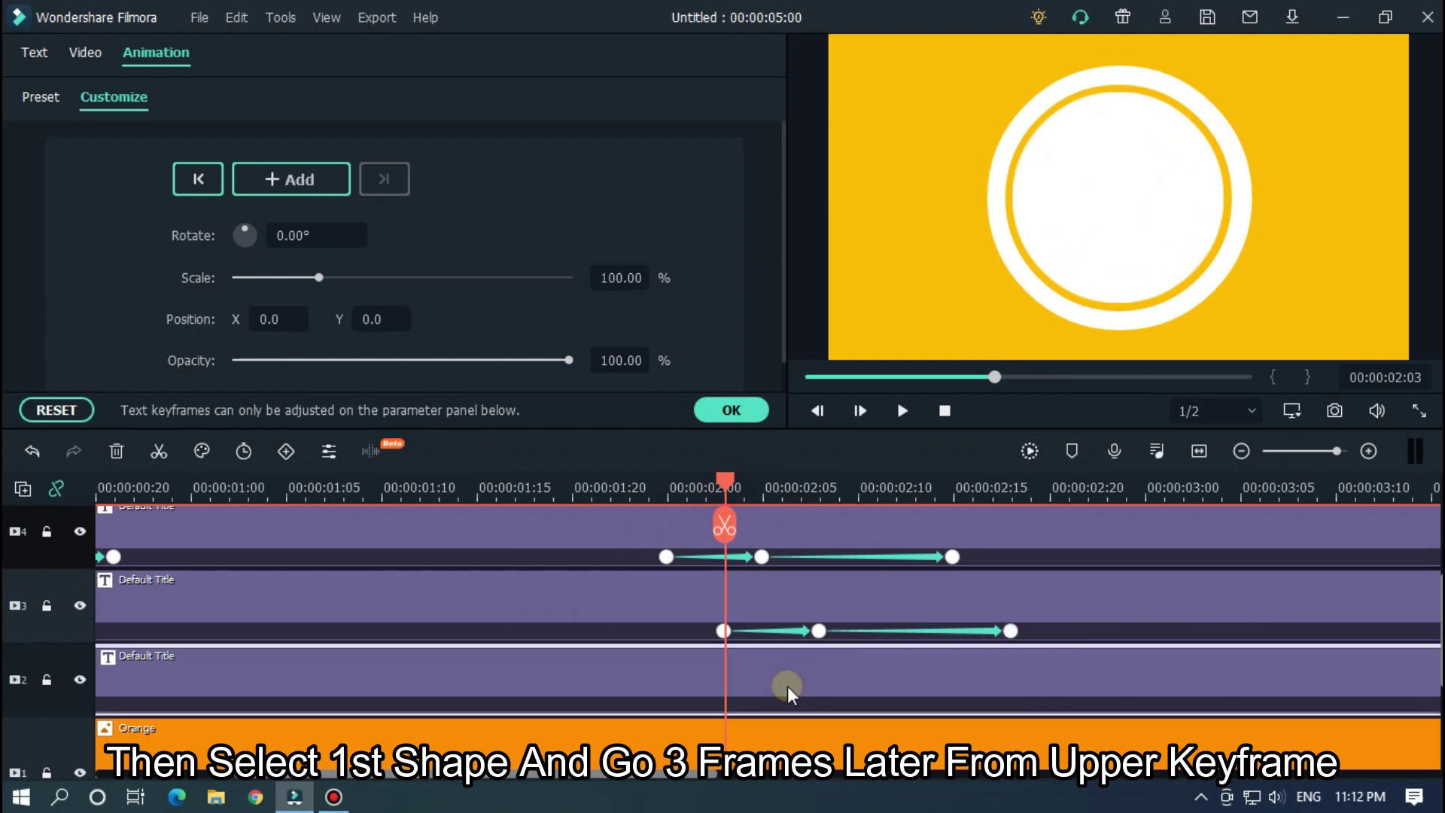
key(Right)
key(Right)
key(Right)
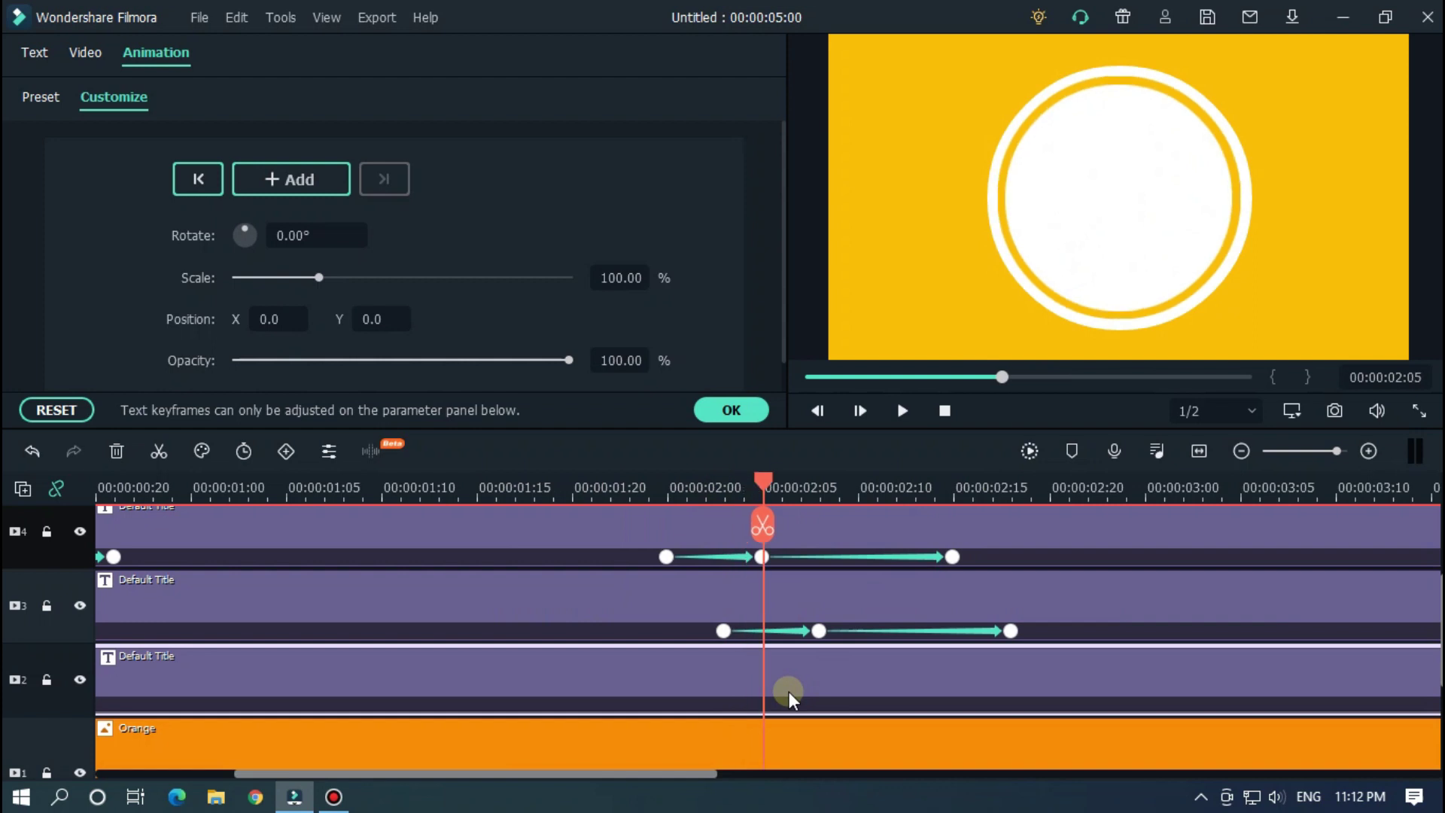
key(ctrl+z)
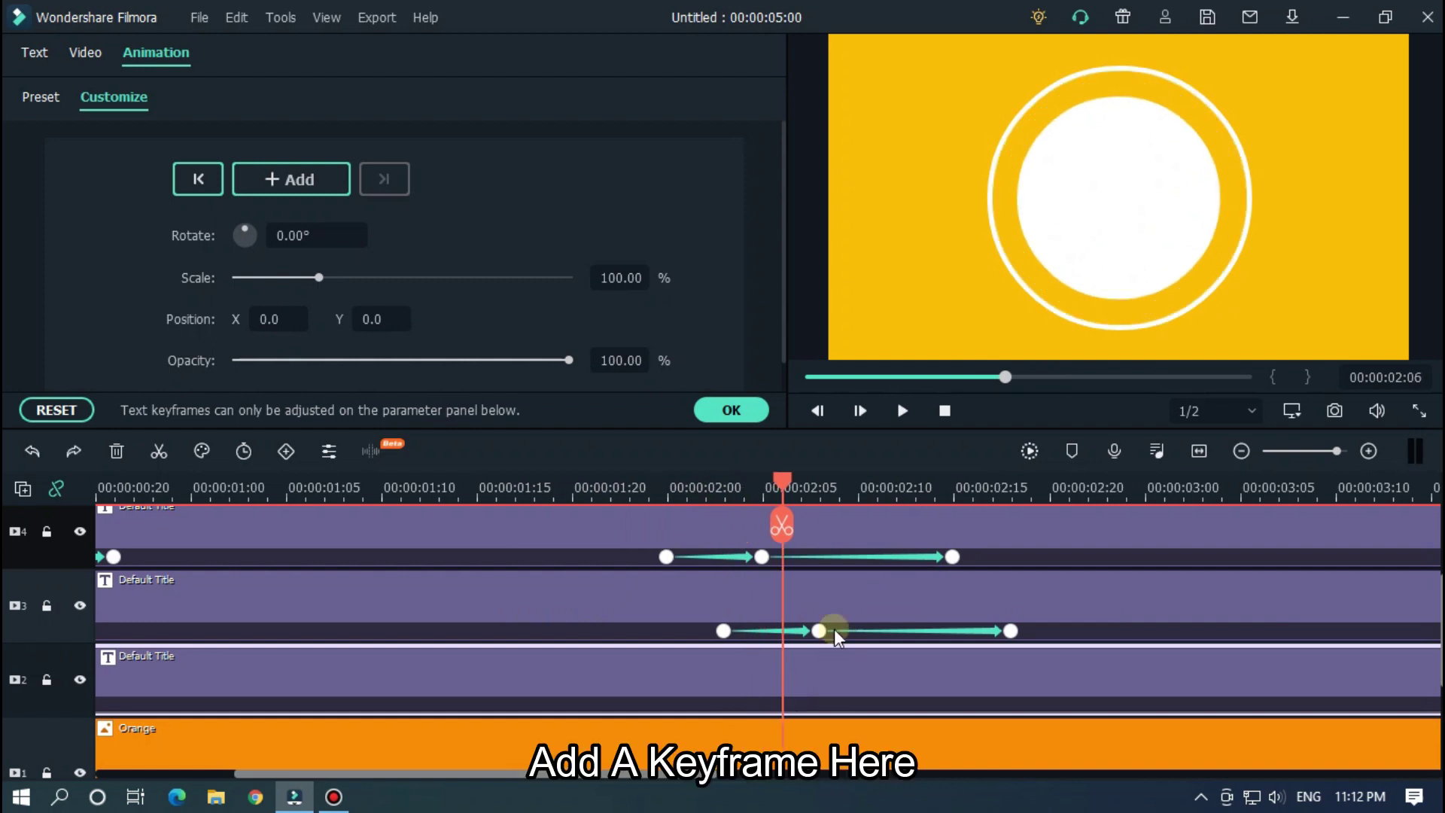
click(301, 177)
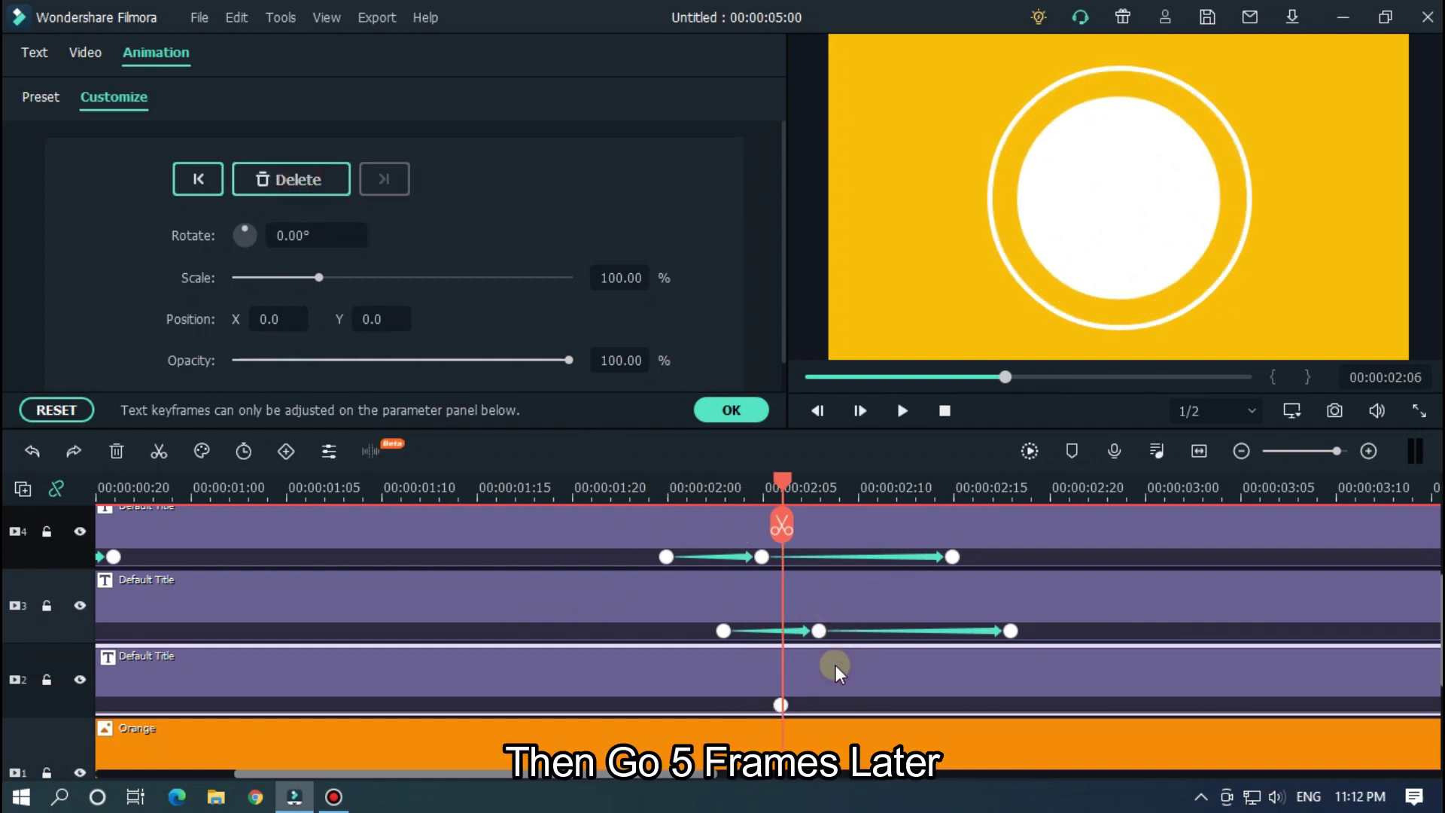
Add a keyframe at 00:00:02:11 on the track 2 circle with its scale set to 130%
key(Right)
key(Right)
key(Right)
key(Right)
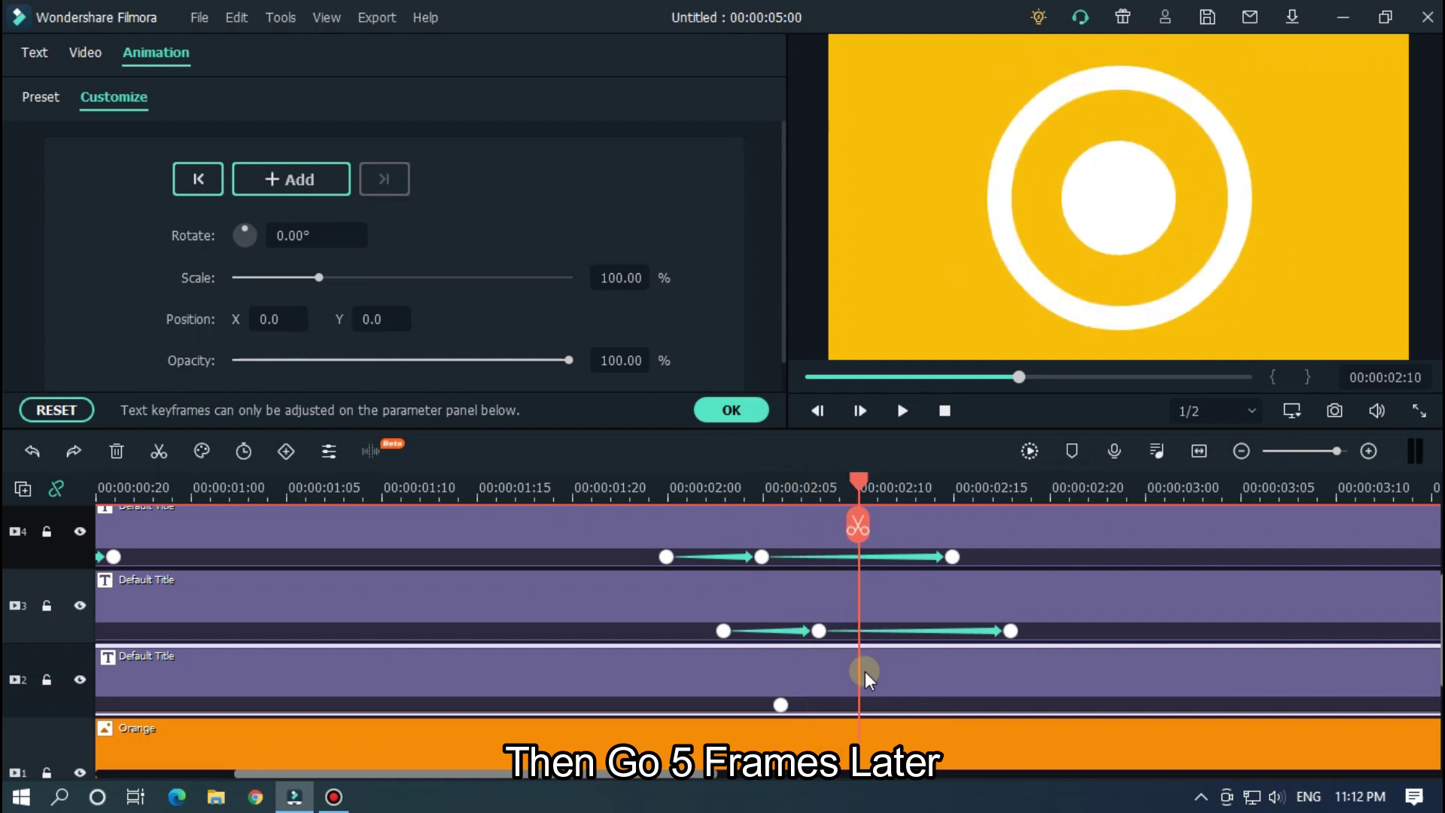
key(Right)
click(634, 285)
text(130)
key(Return)
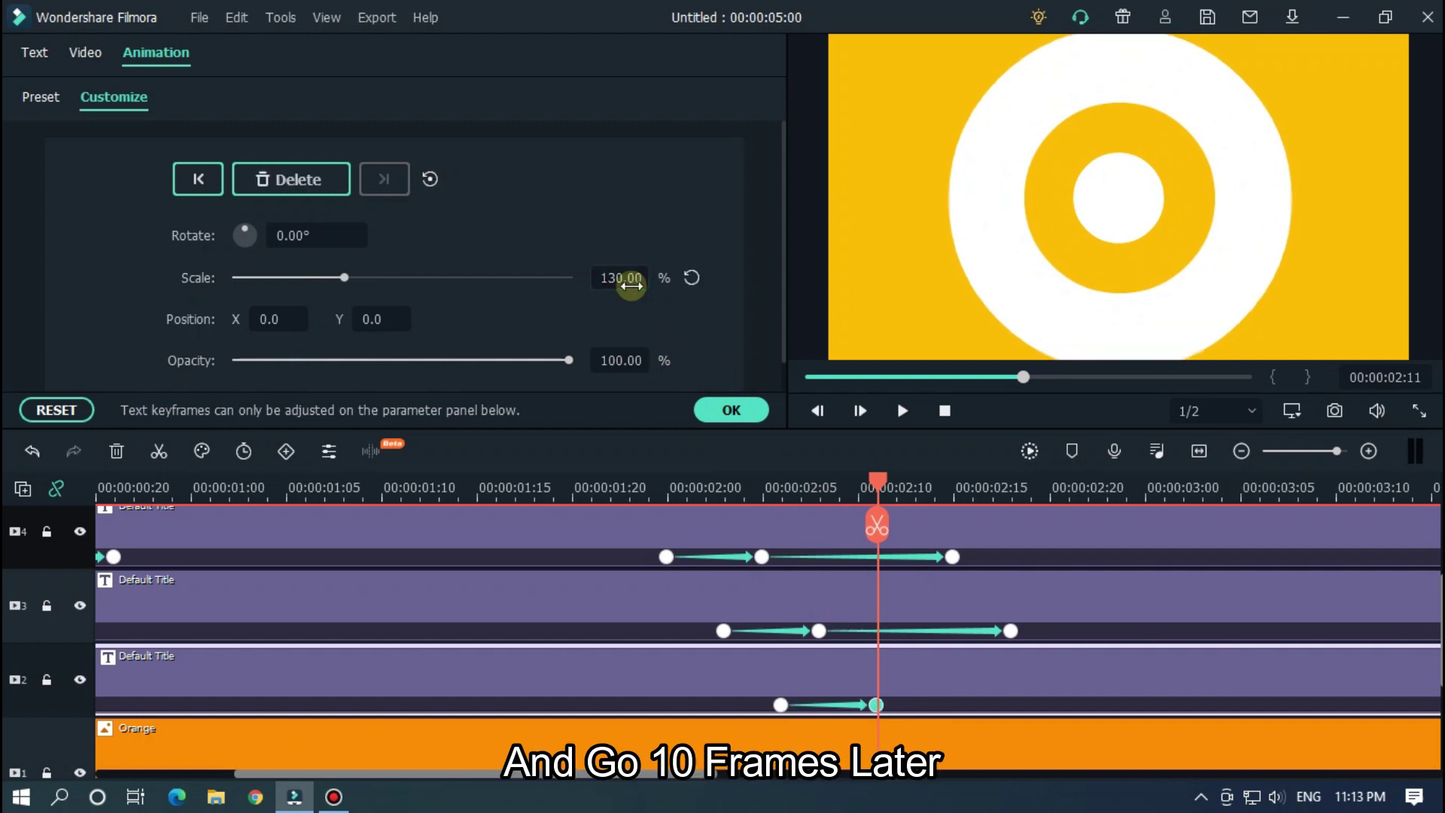
Add a keyframe at 00:00:02:21 on the track 2 circle with its scale set to 0%
drag(895, 486, 932, 503)
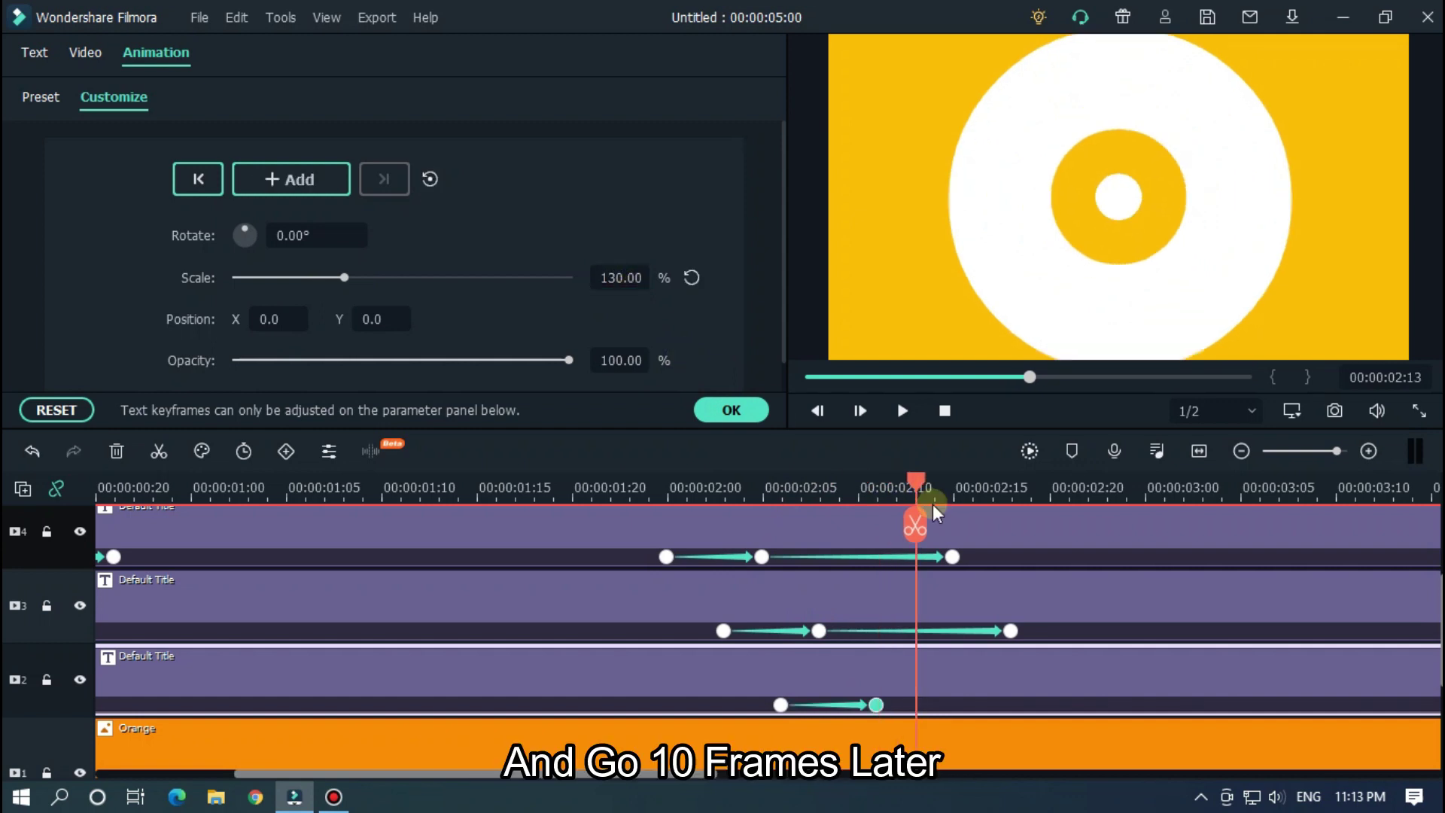
key(Right)
key(Right)
key(Right)
key(Right)
key(Right)
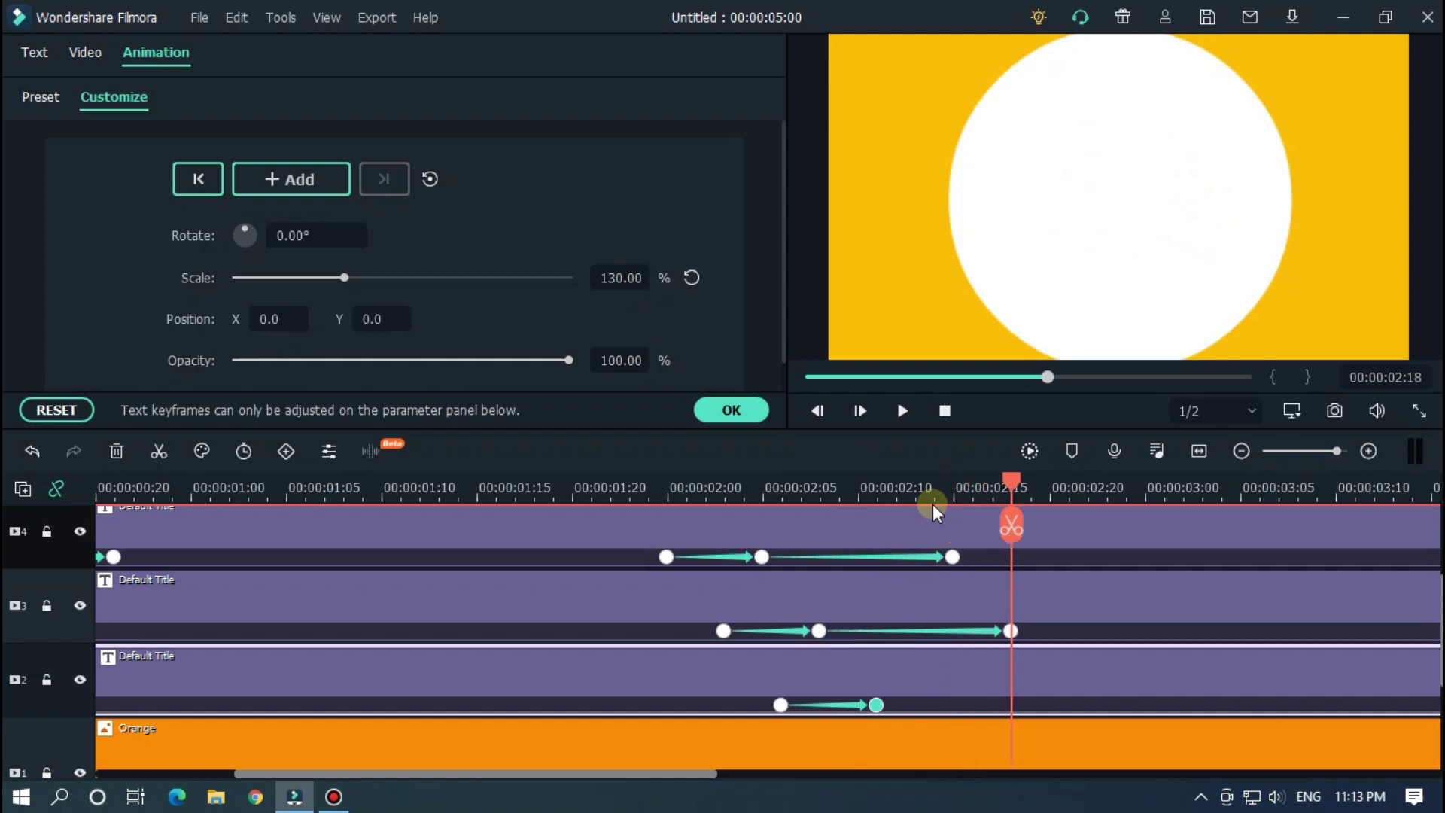
key(Right)
key(Right)
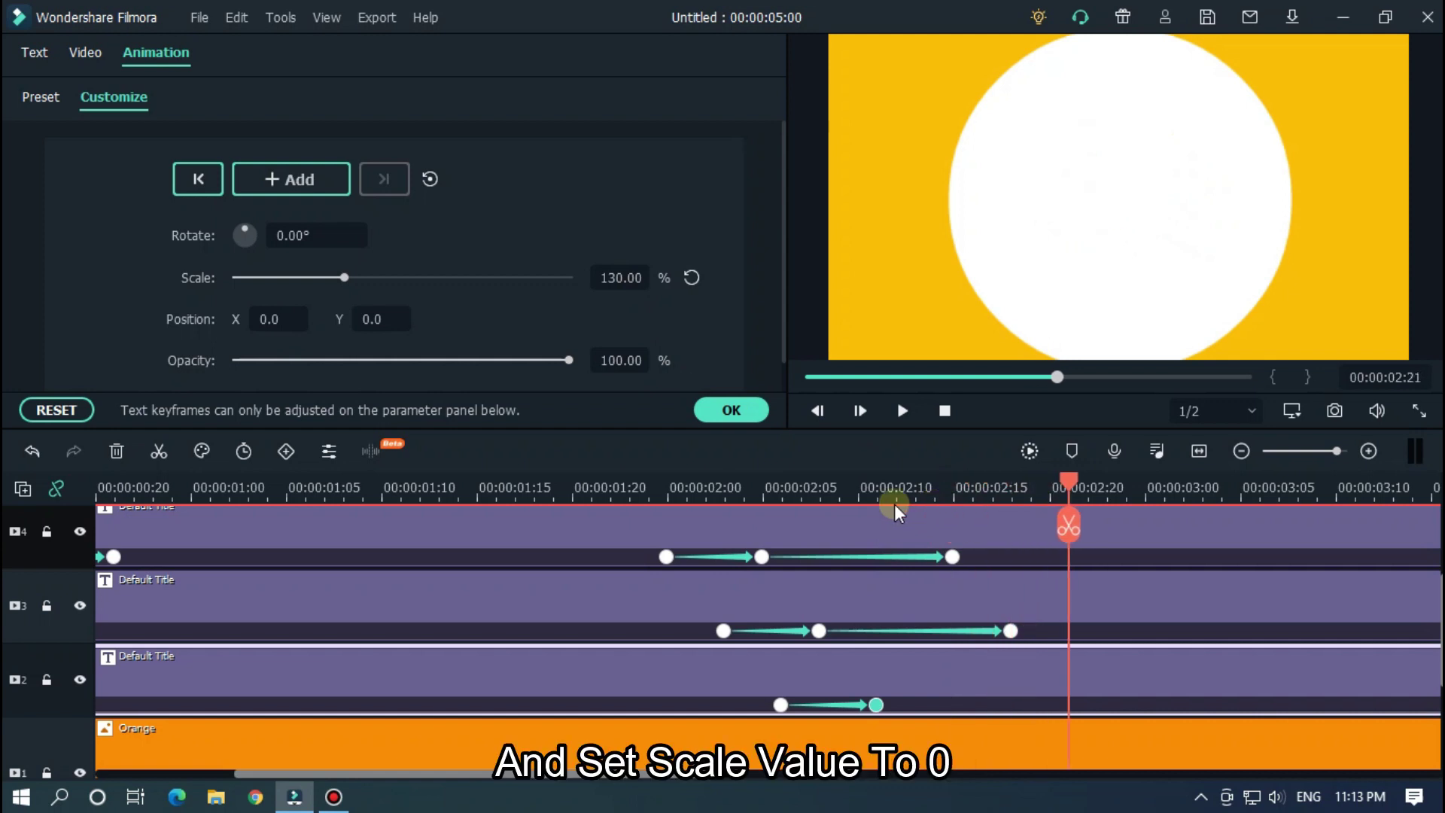
click(340, 273)
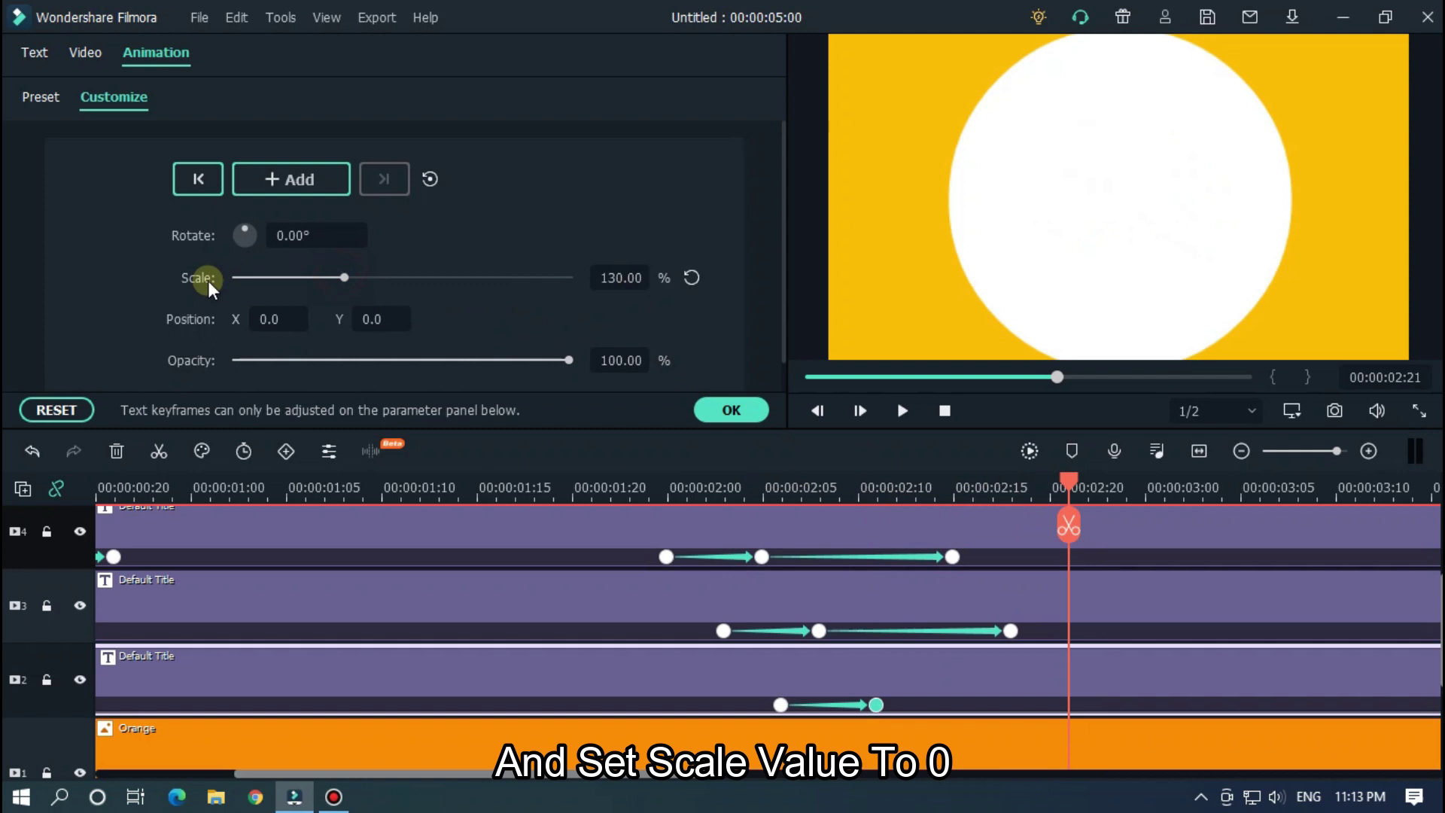
drag(242, 277, 209, 278)
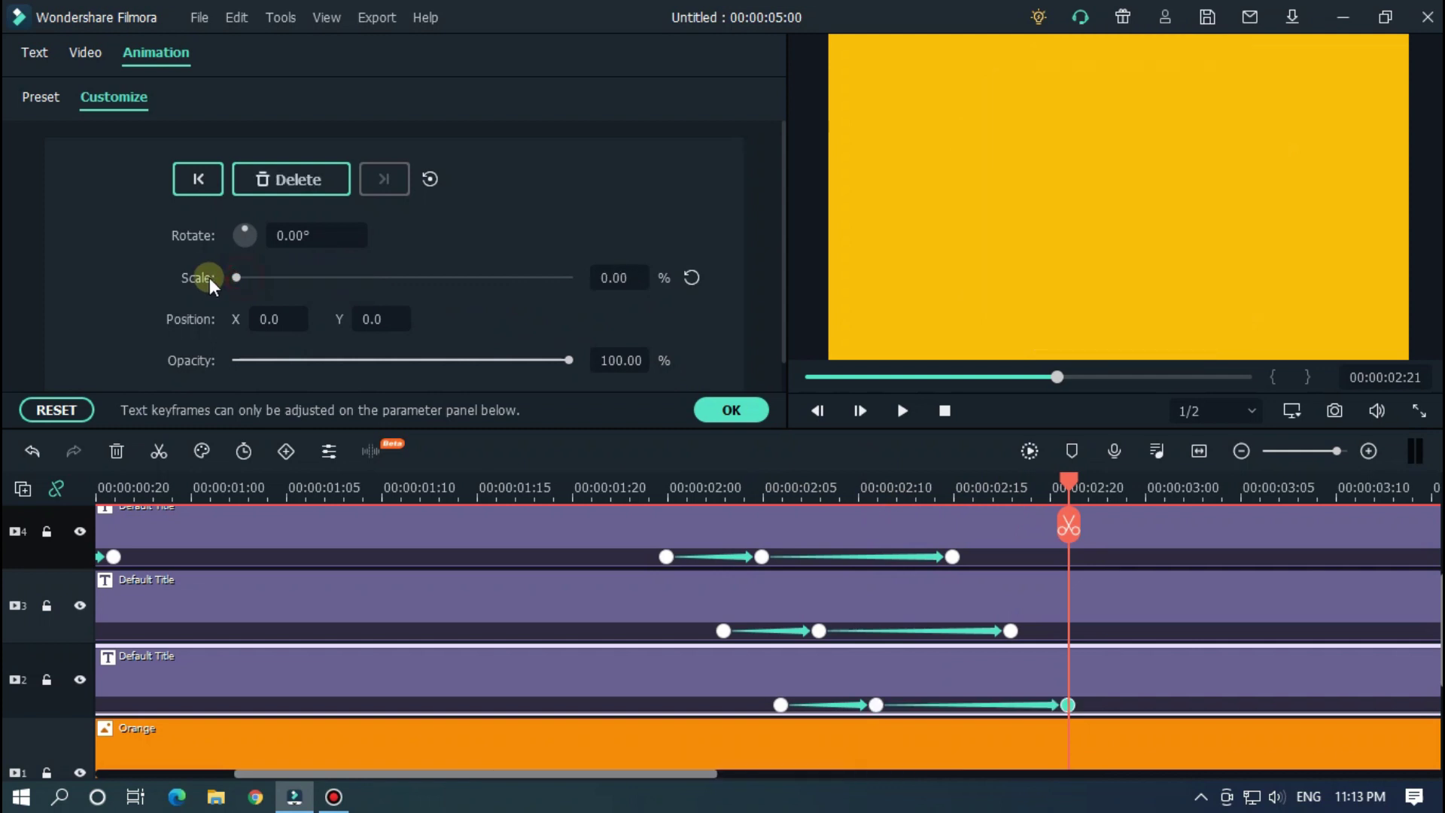
Play back the ending animation of all three circles
click(591, 486)
key(space)
key(space)
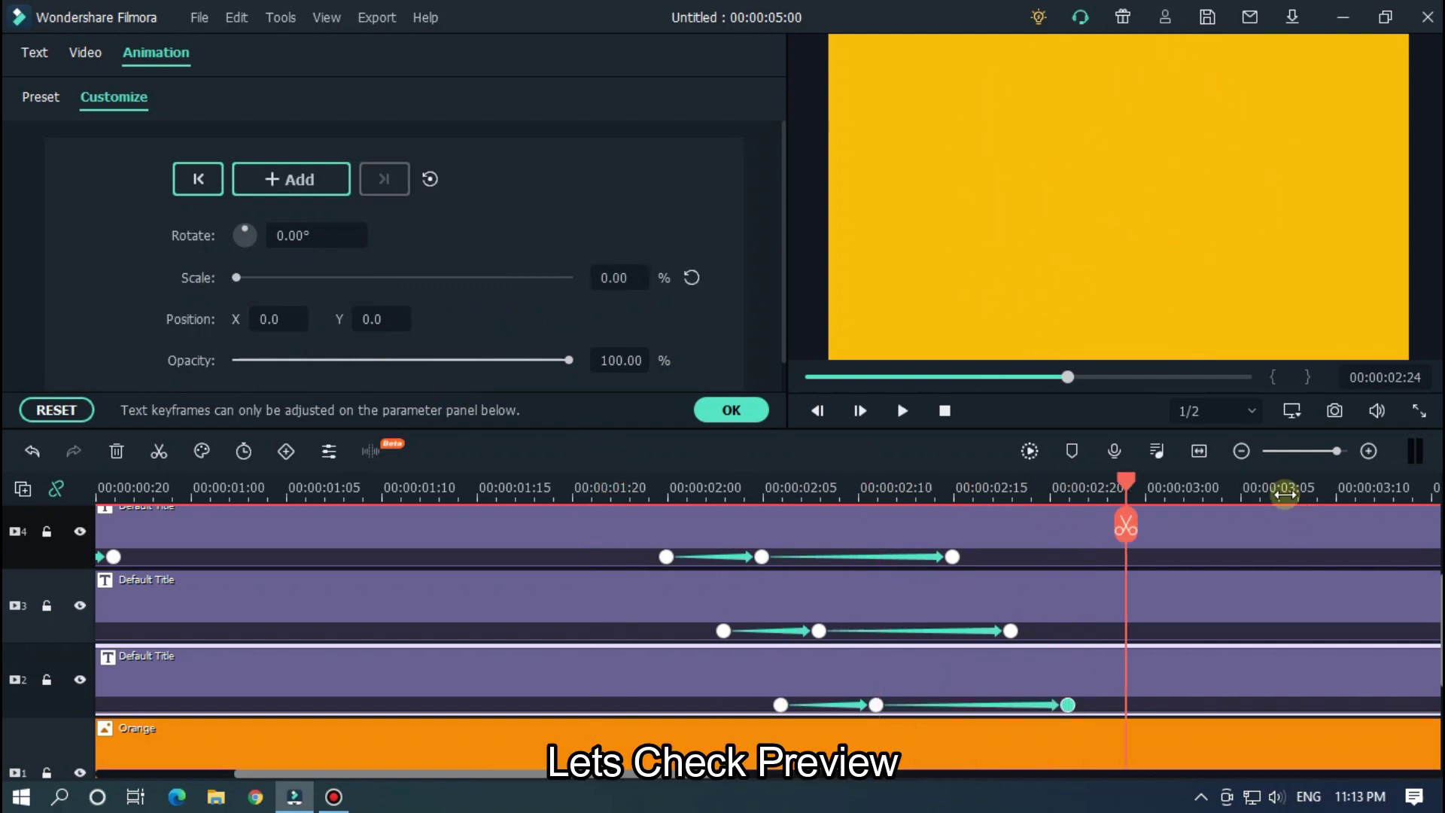
Play back the full circle animation from the beginning of the timeline
scroll(1280, 493, down, 2)
scroll(989, 447, down, 1)
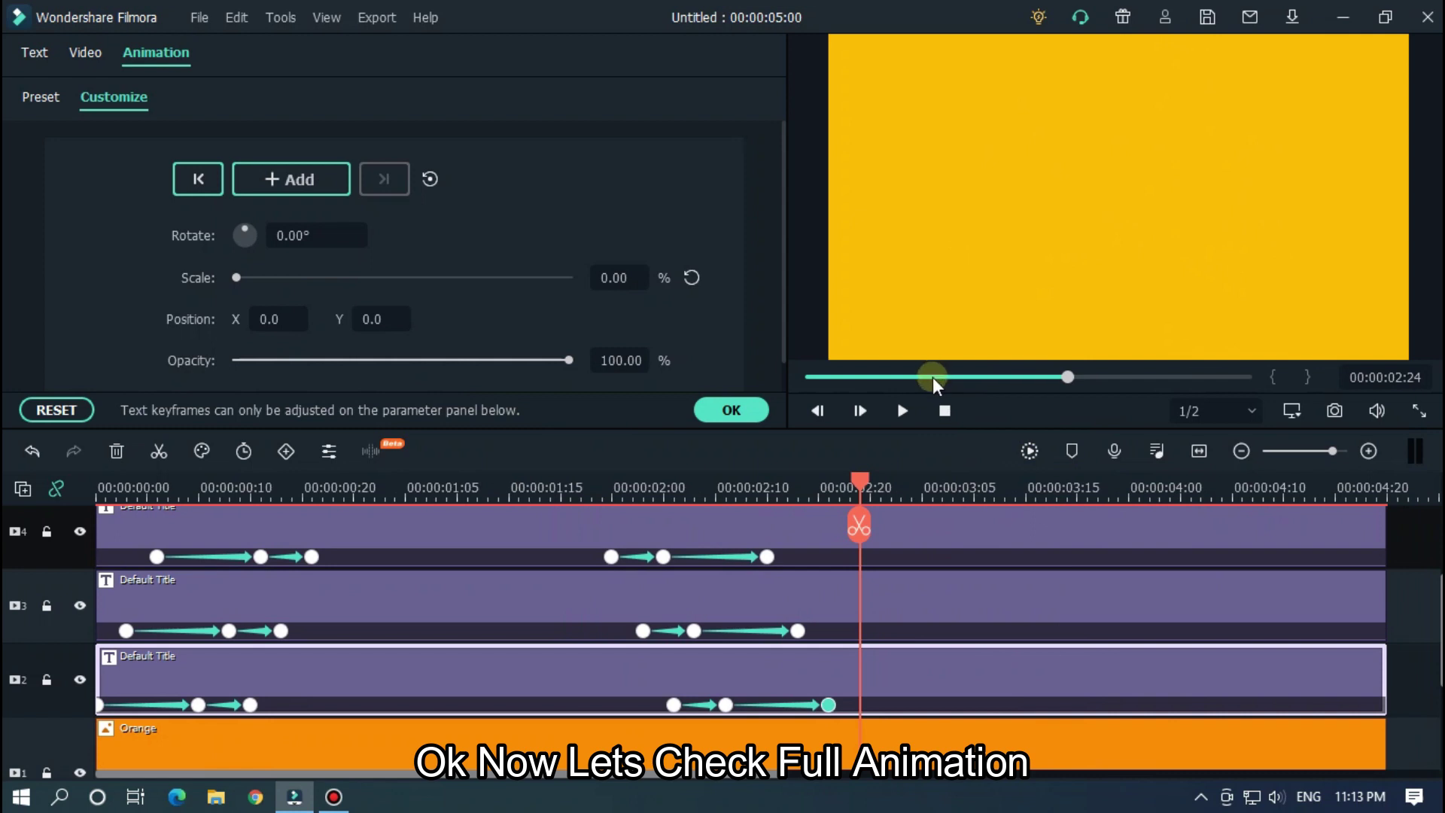
drag(933, 377, 677, 382)
key(space)
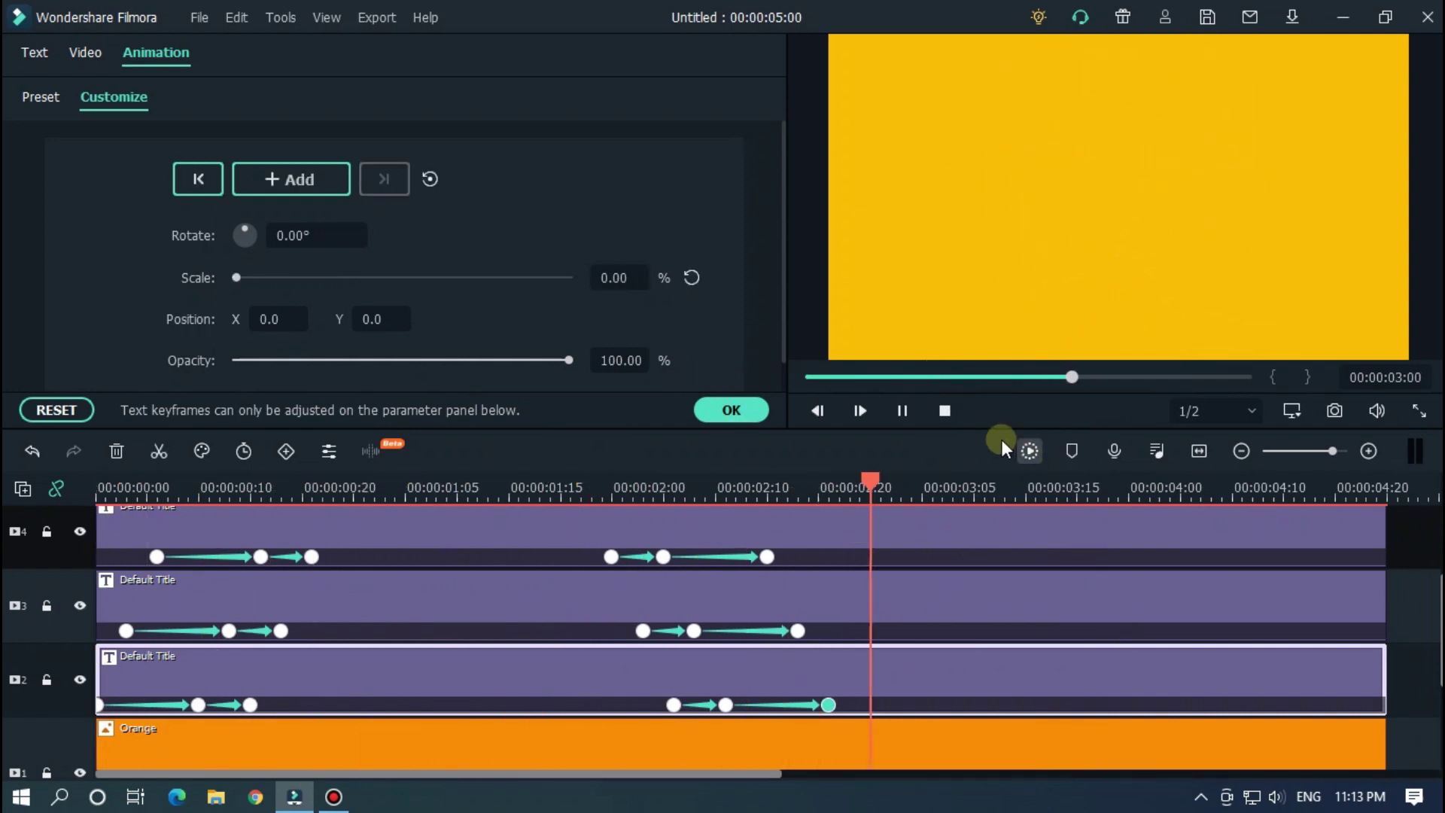
drag(909, 377, 753, 407)
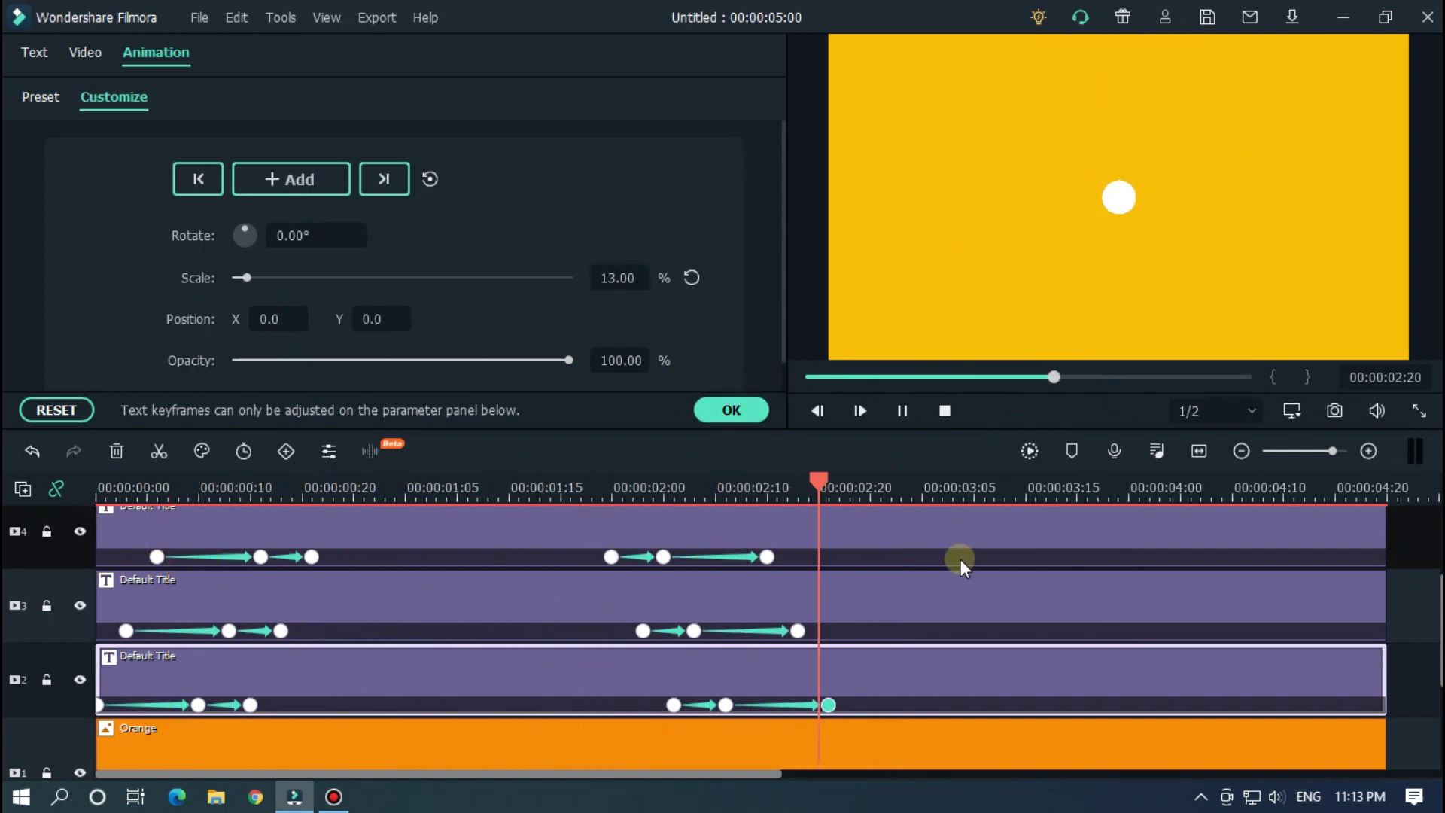
key(space)
Return to the start of the timeline and unhide the text title on track 5
scroll(859, 603, up, 2)
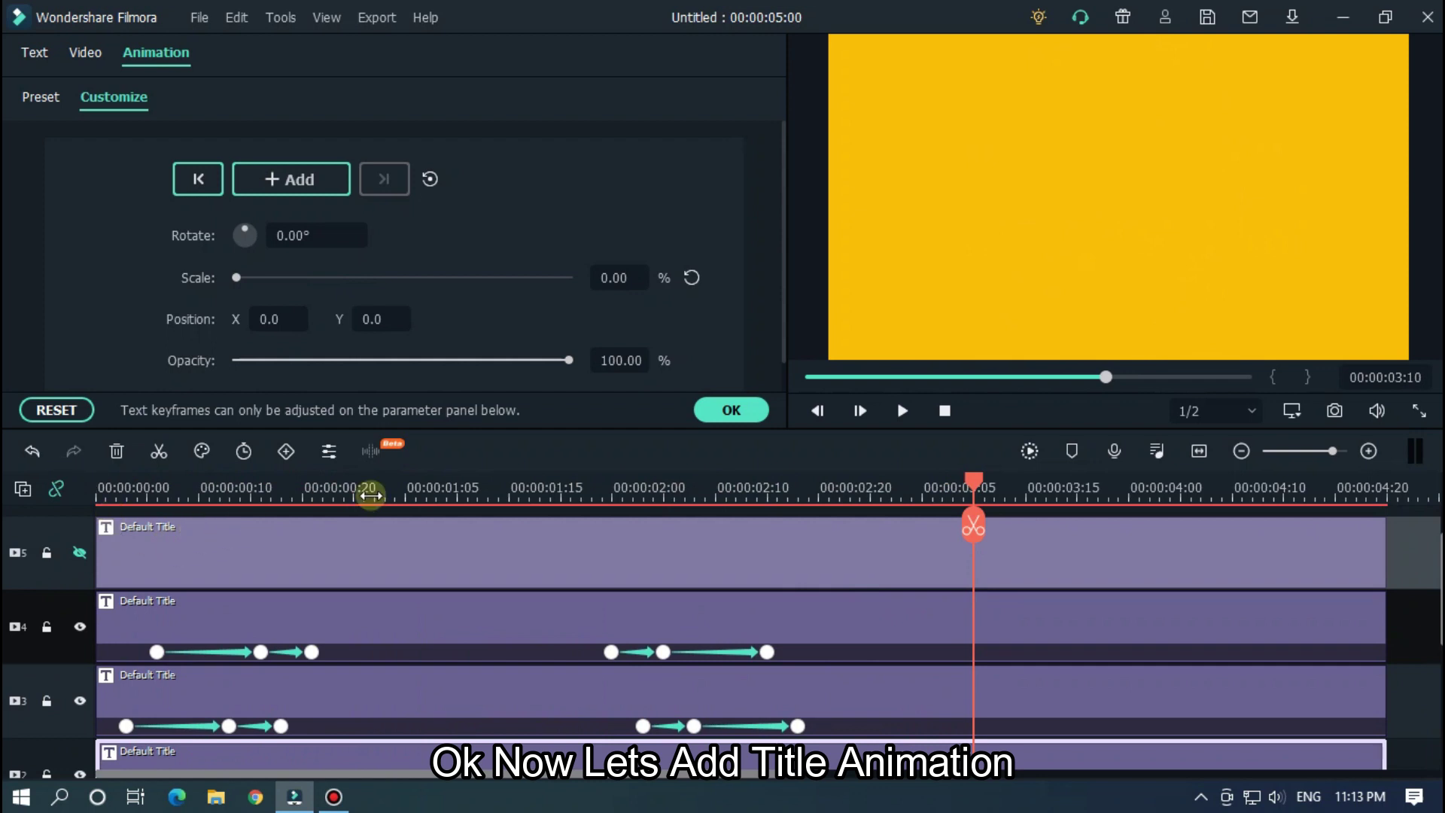
drag(846, 383, 788, 382)
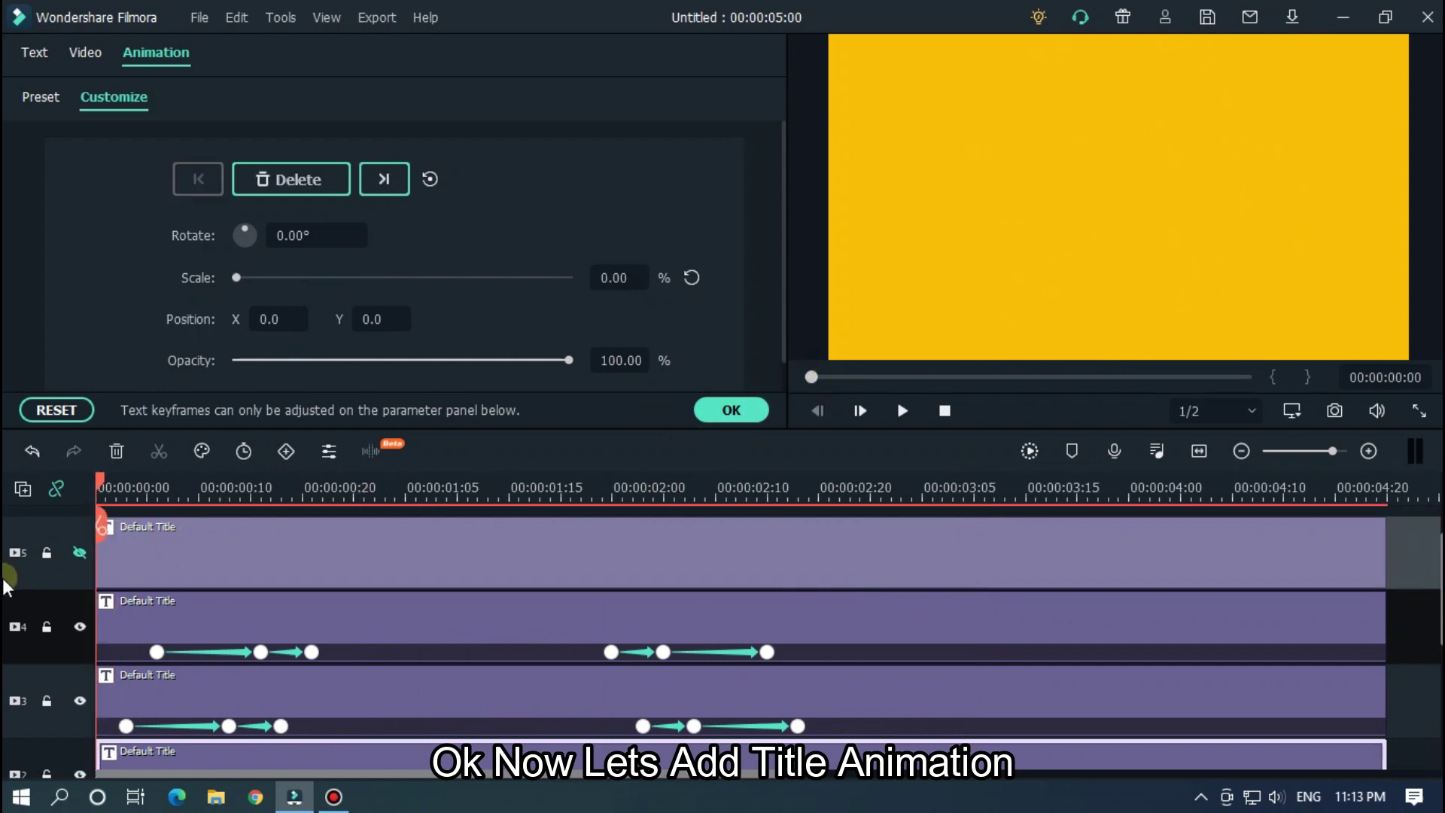
click(80, 552)
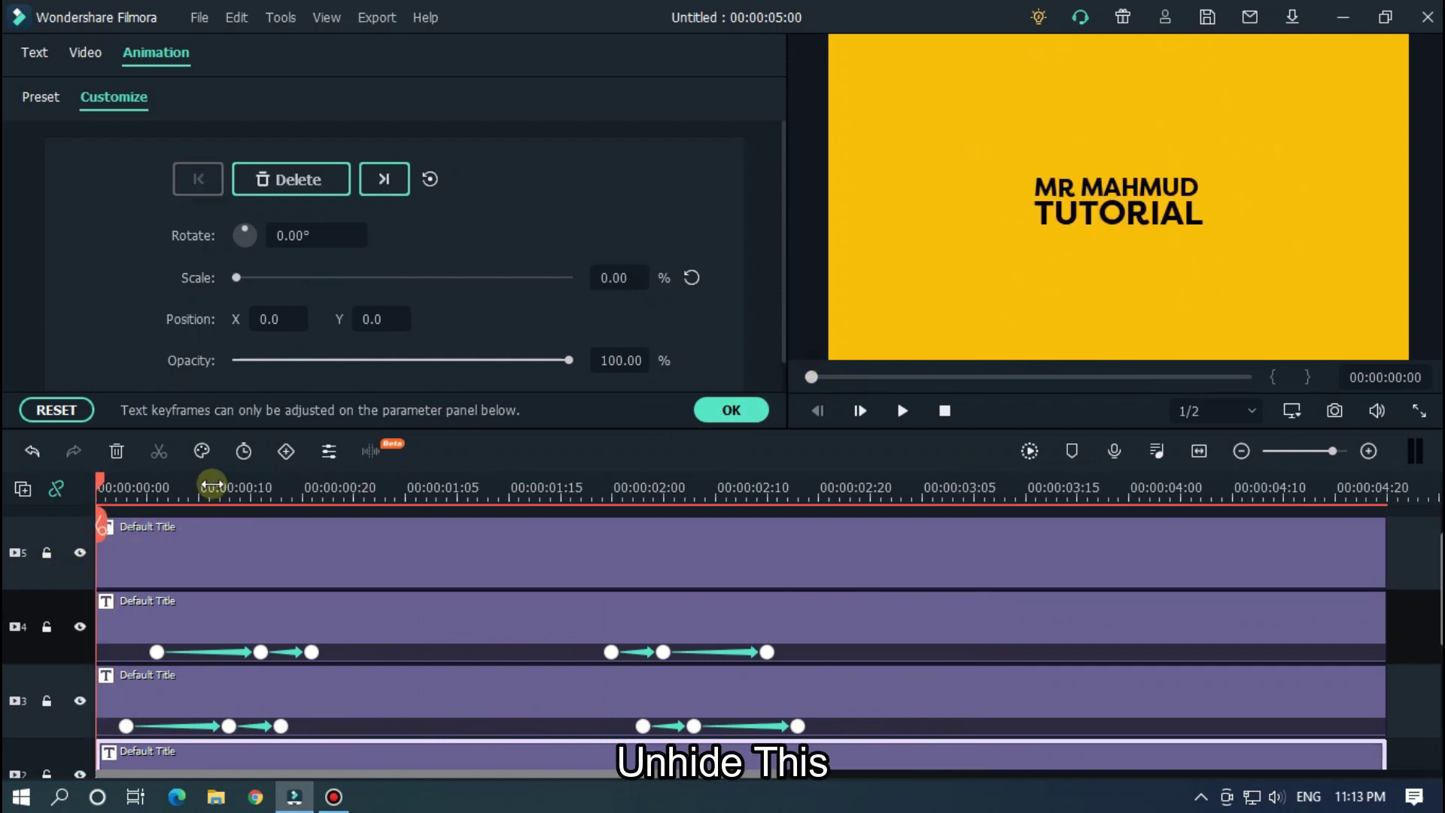
Move the track 5 text title so that it starts at 00:00:00:05, one frame before the track 4 circle's first keyframe
key(ctrl+equal)
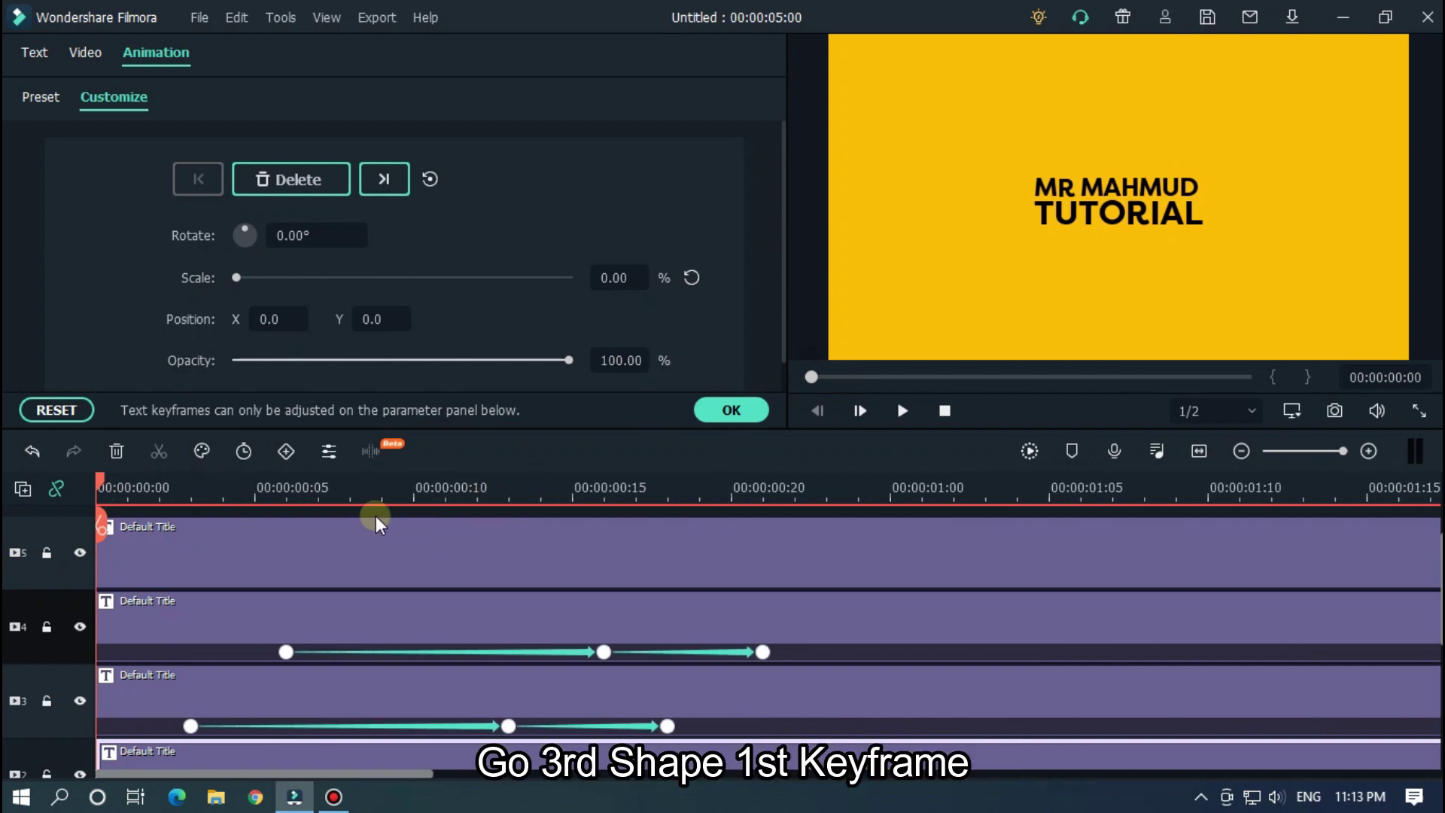
click(287, 488)
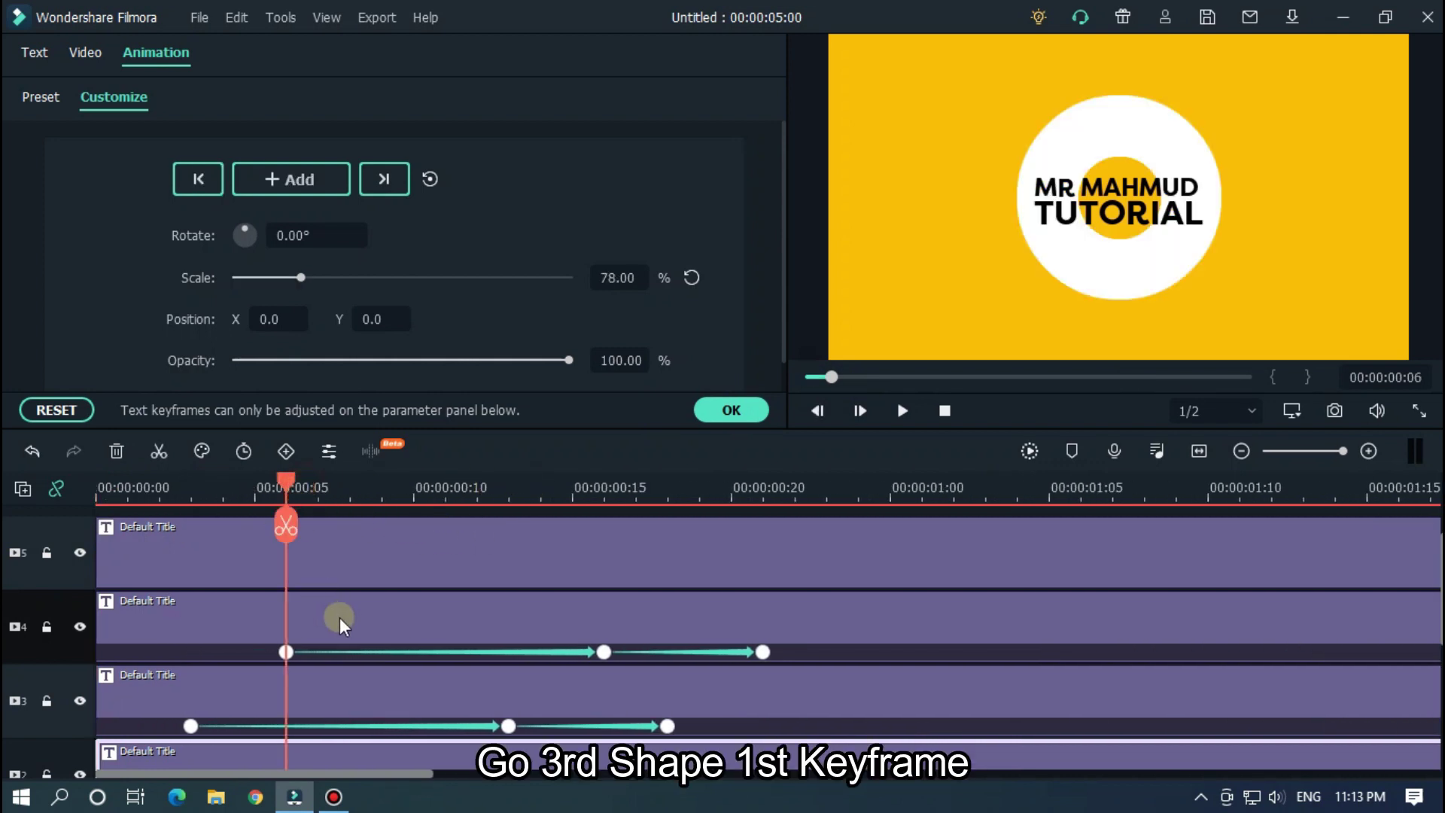
scroll(376, 610, down, 1)
scroll(377, 606, up, 2)
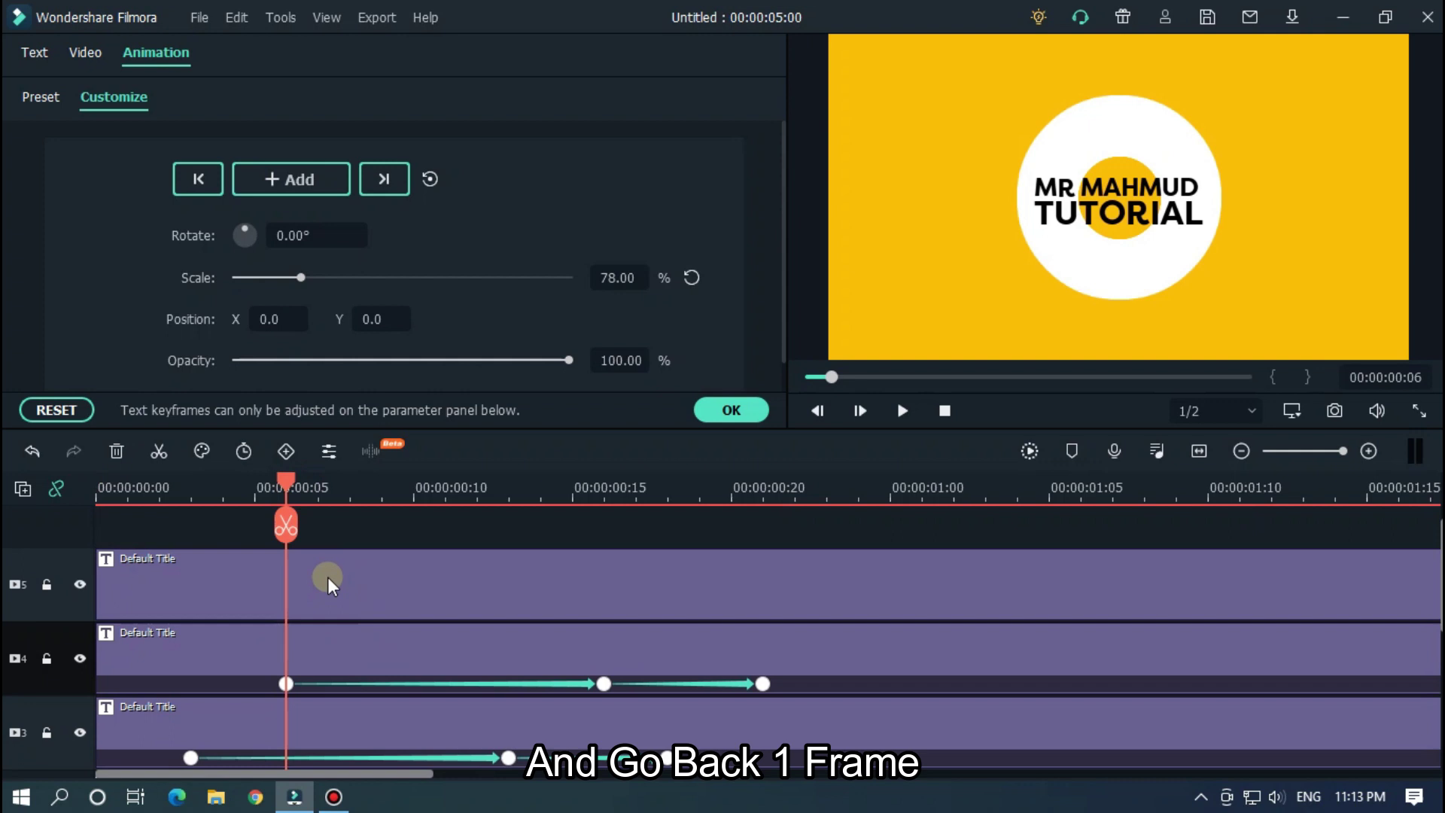
drag(284, 490, 261, 490)
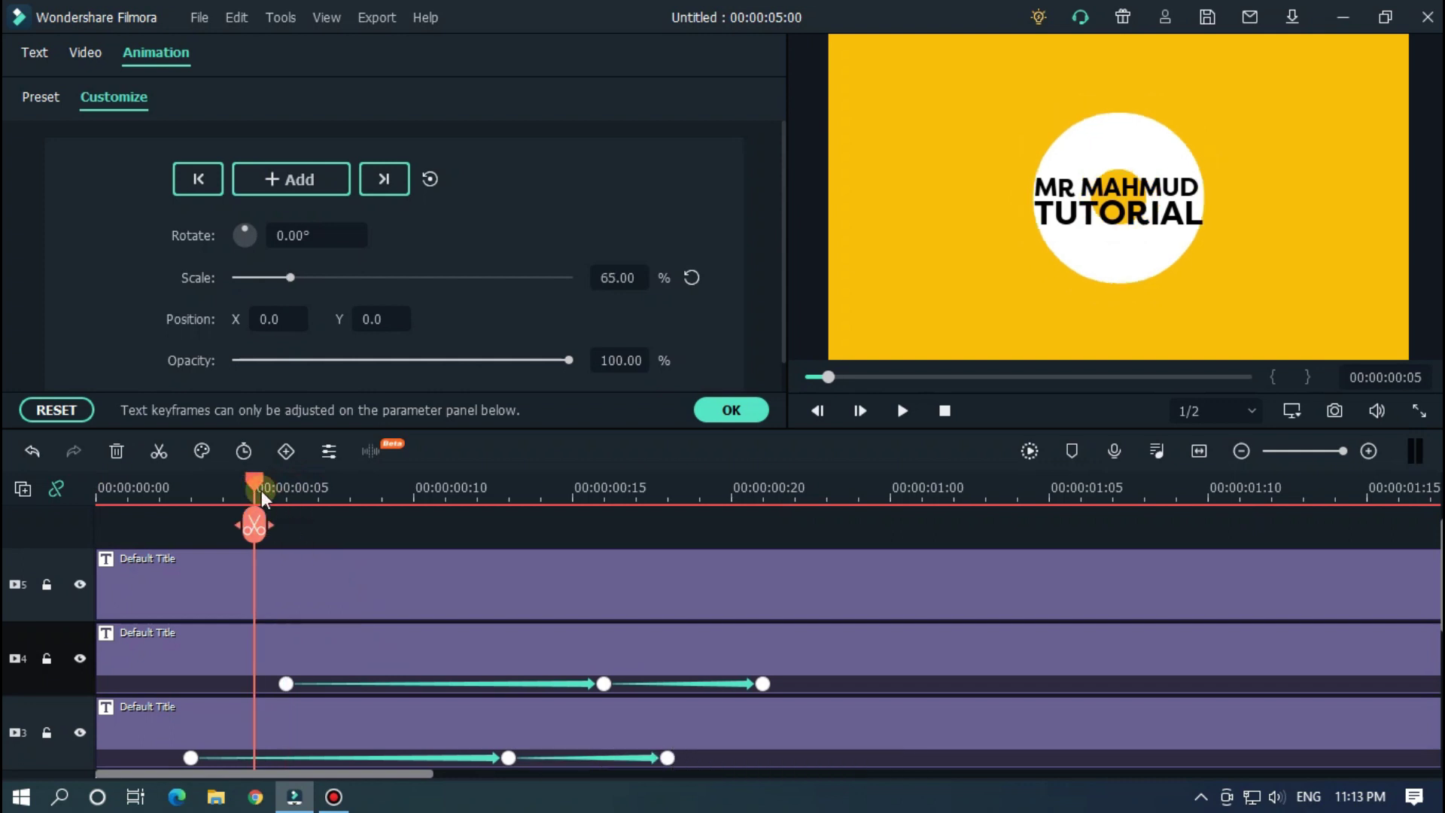
drag(314, 571, 520, 591)
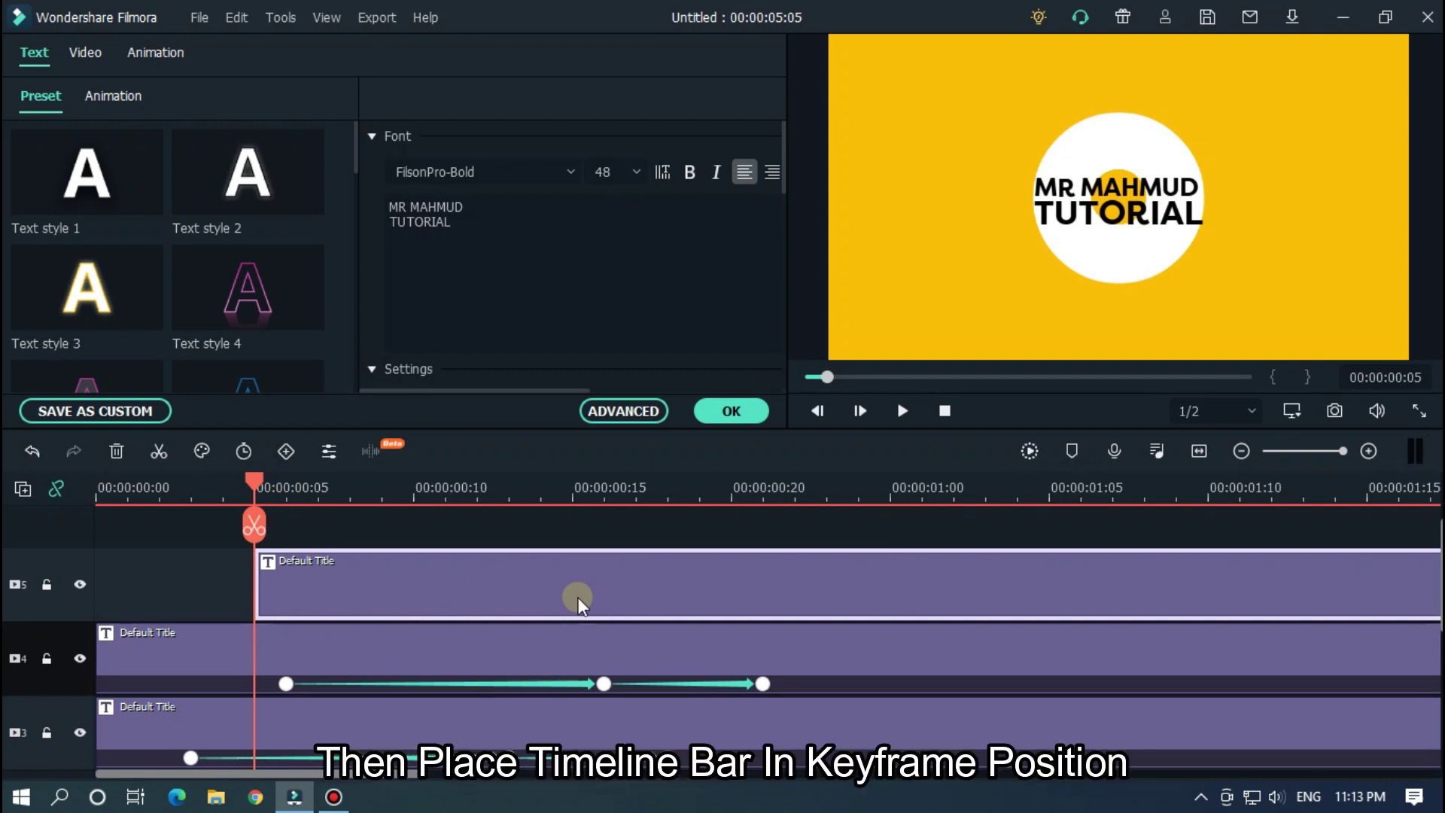
Add a custom animation keyframe at 00:00:00:06 on the track 5 text title, keeping its scale at 100%
click(286, 494)
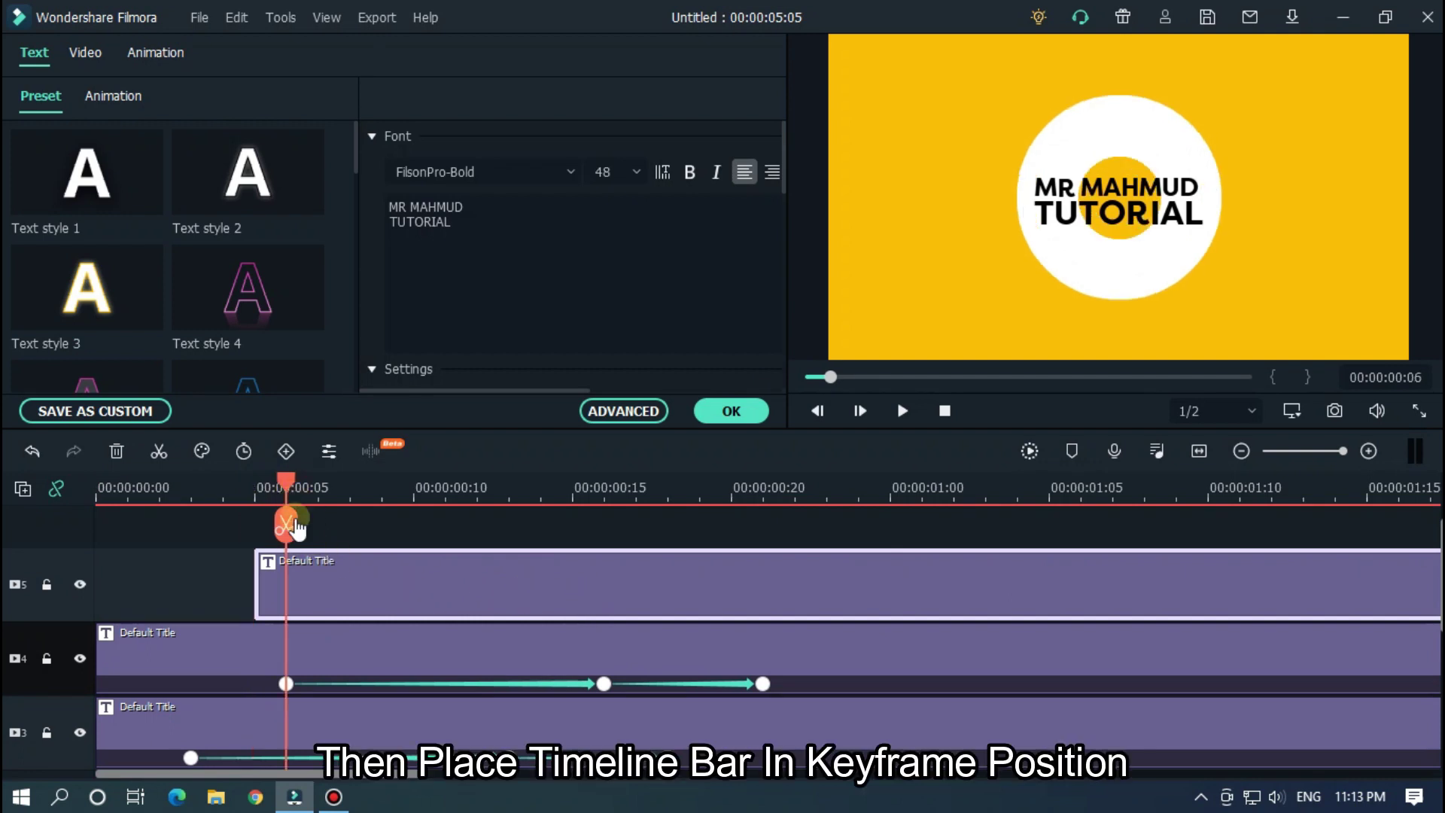
click(417, 588)
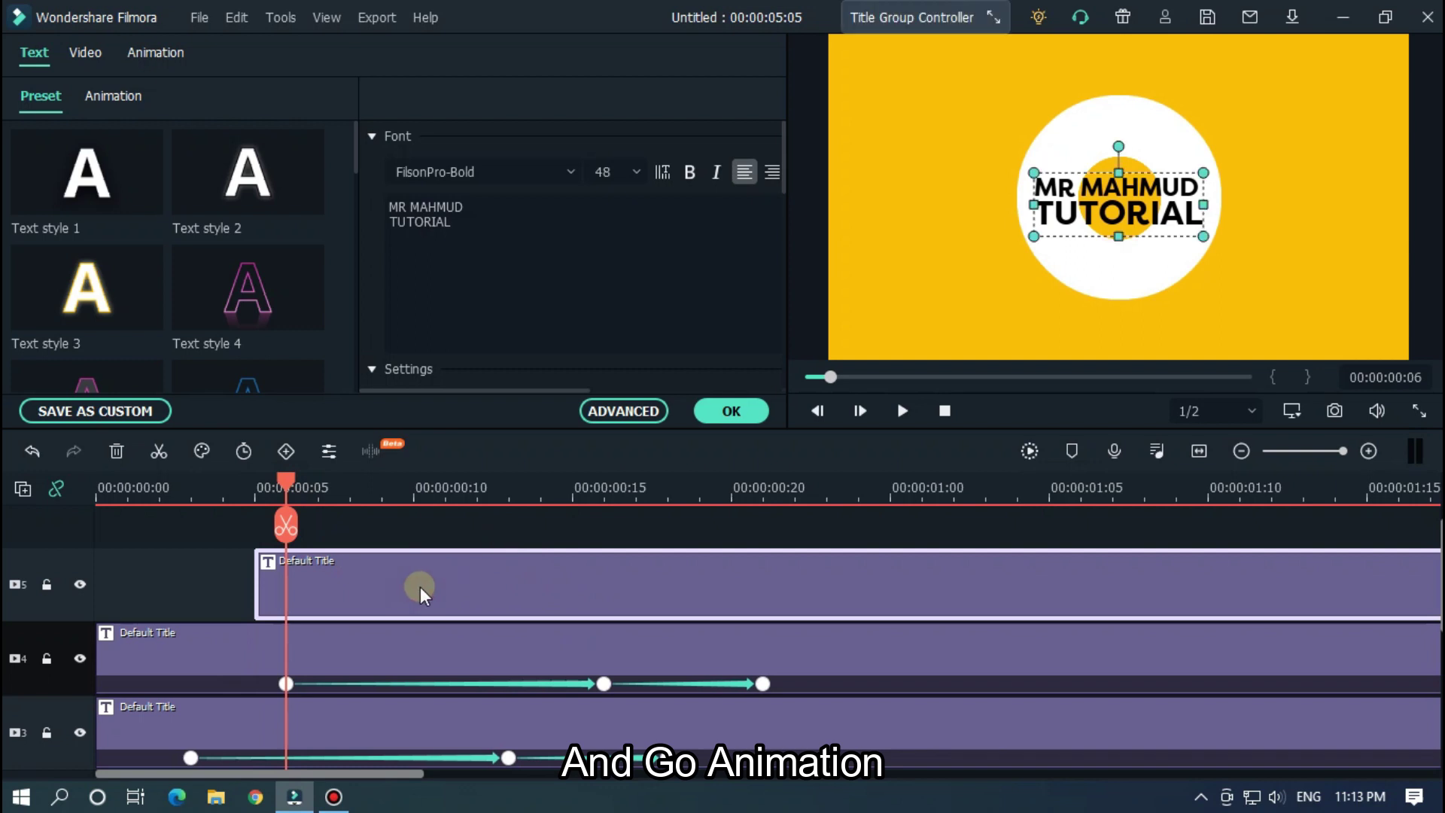
click(149, 54)
click(160, 91)
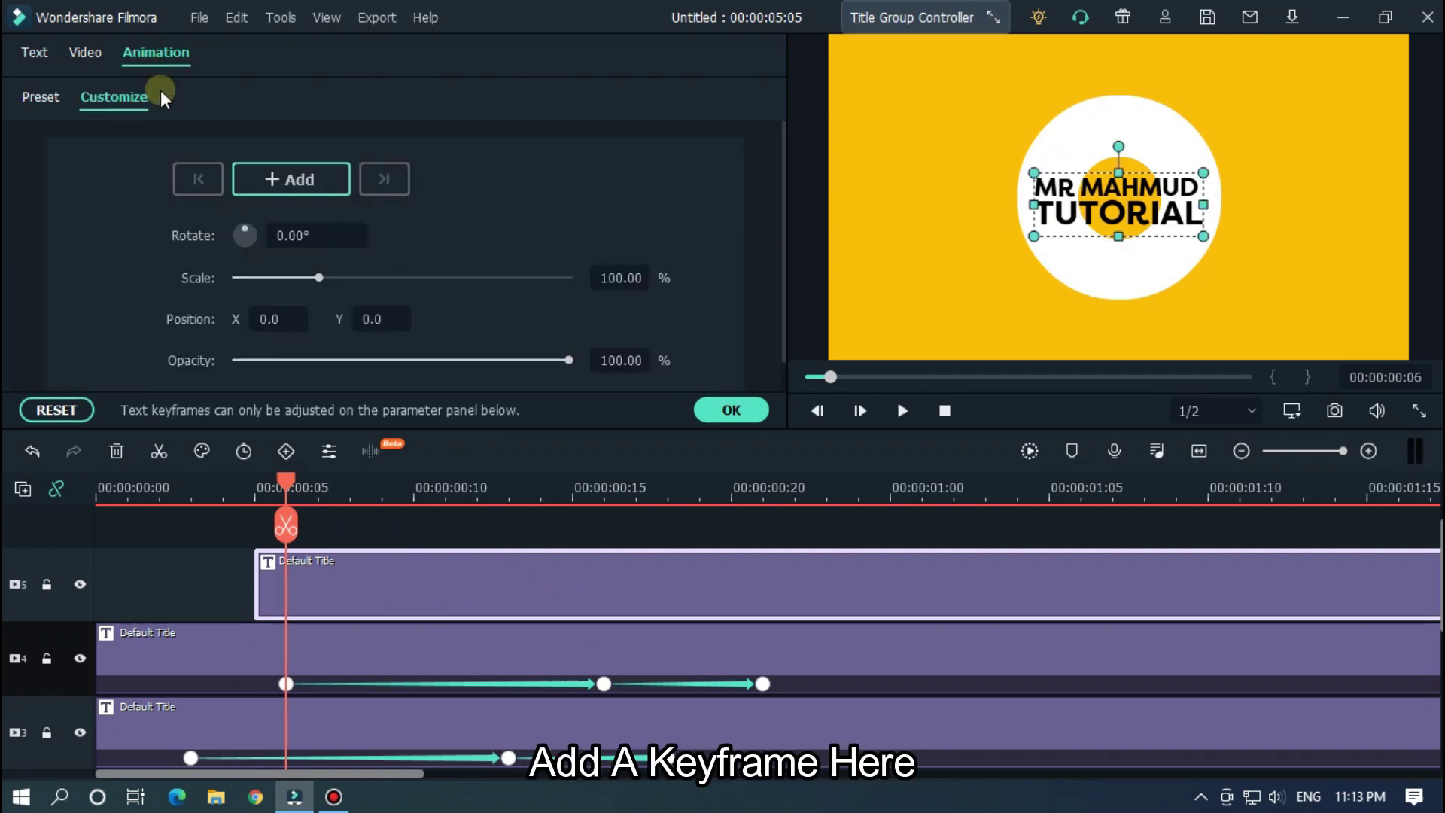
click(286, 170)
Add a keyframe at 00:00:00:21 on the track 5 text title with its rotation set to 360°
drag(295, 495, 776, 500)
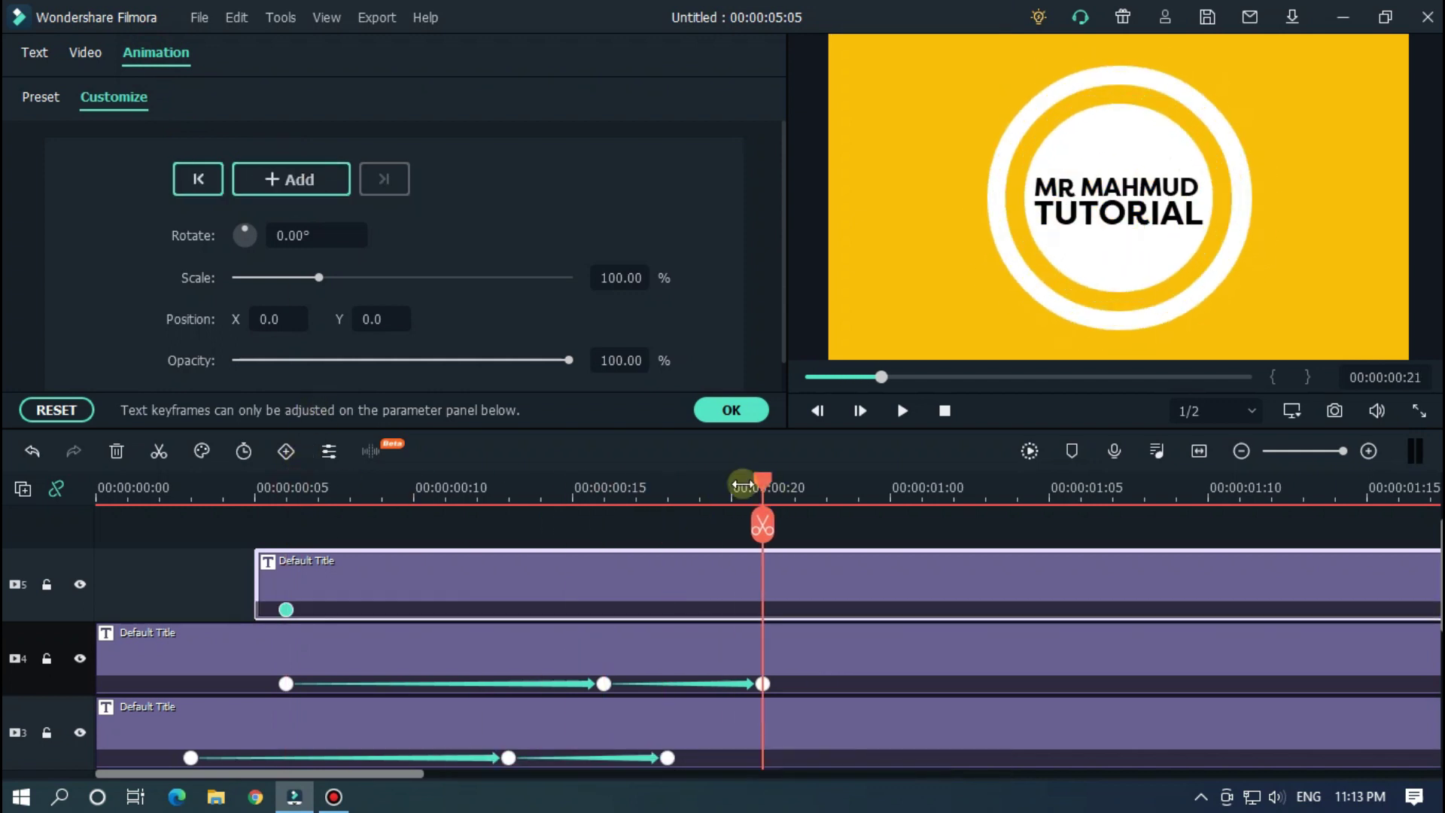
click(288, 238)
text(360)
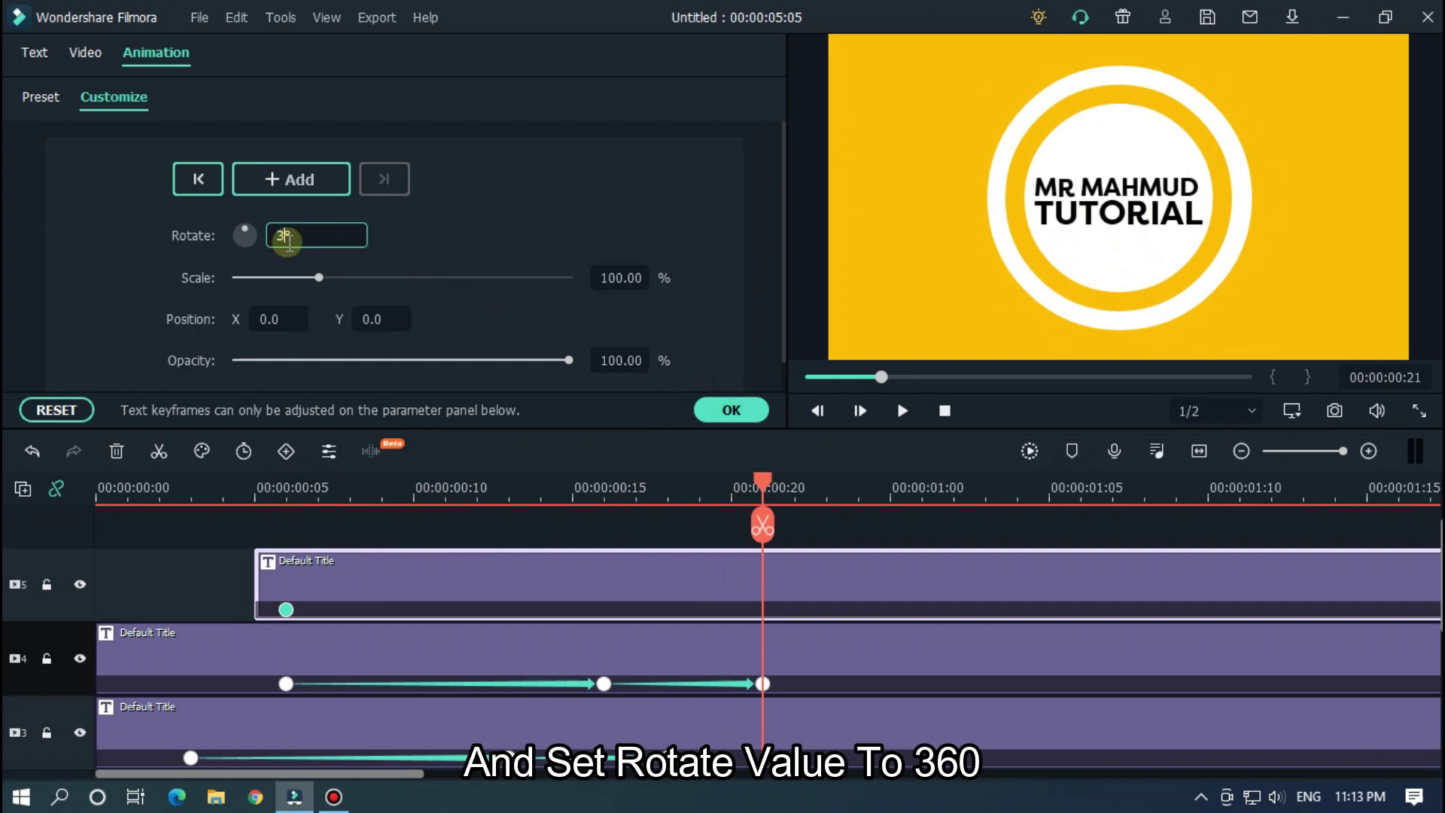
key(Return)
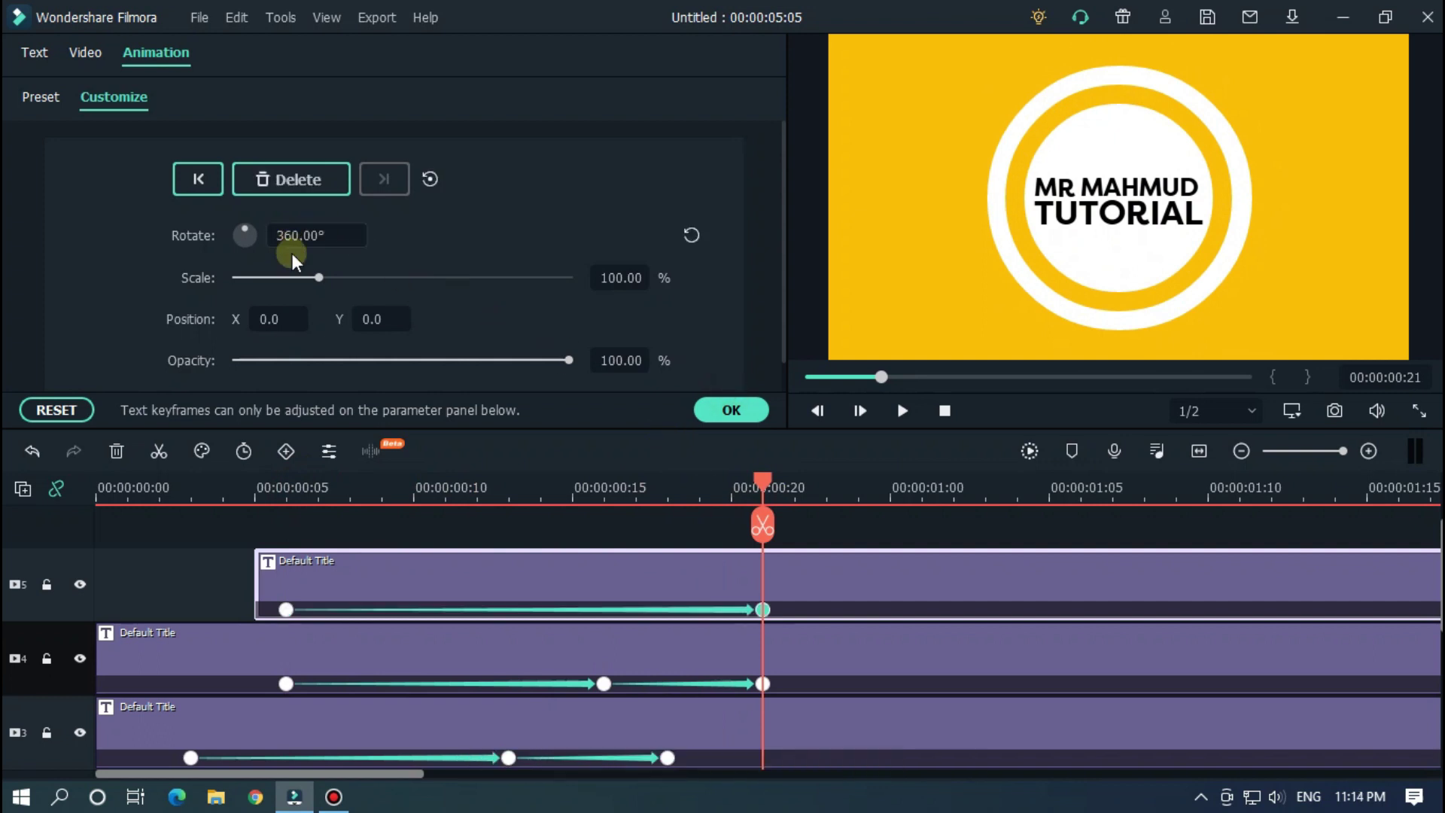
Play back the opening rotation of the track 5 text title
click(190, 488)
key(space)
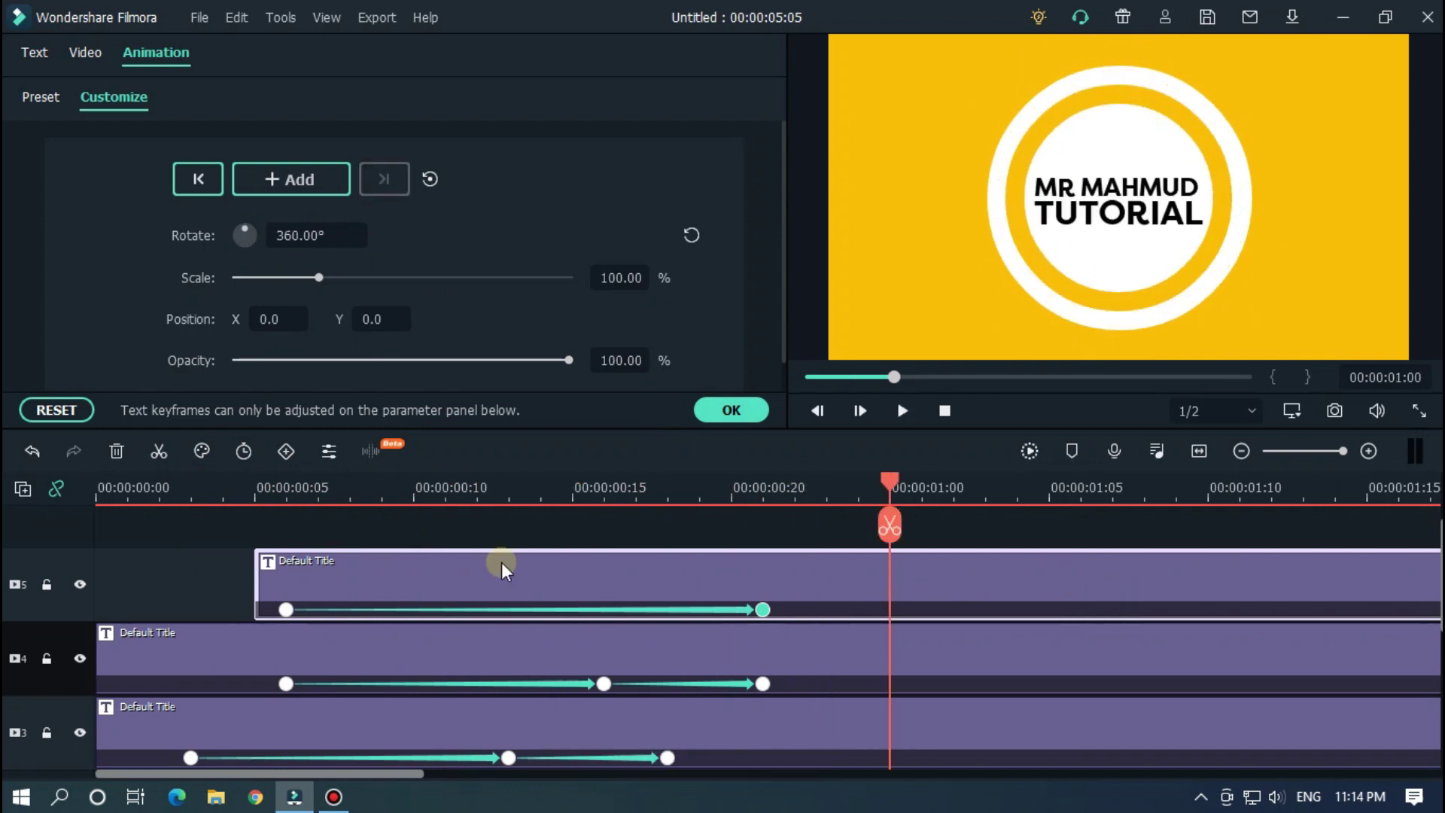
click(194, 488)
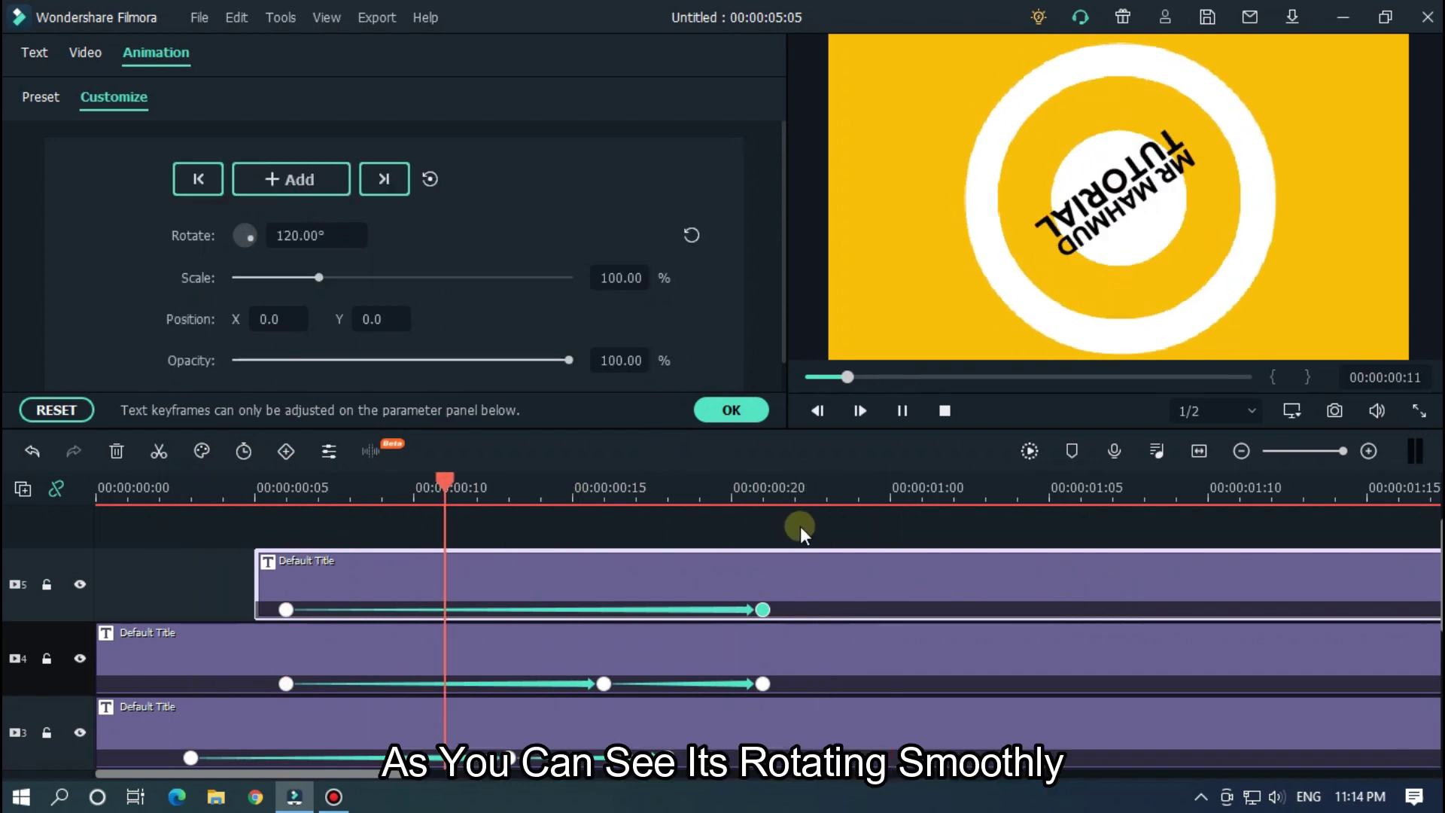
Set the text title's scale to 50% at its keyframe at 00:00:00:06
click(301, 490)
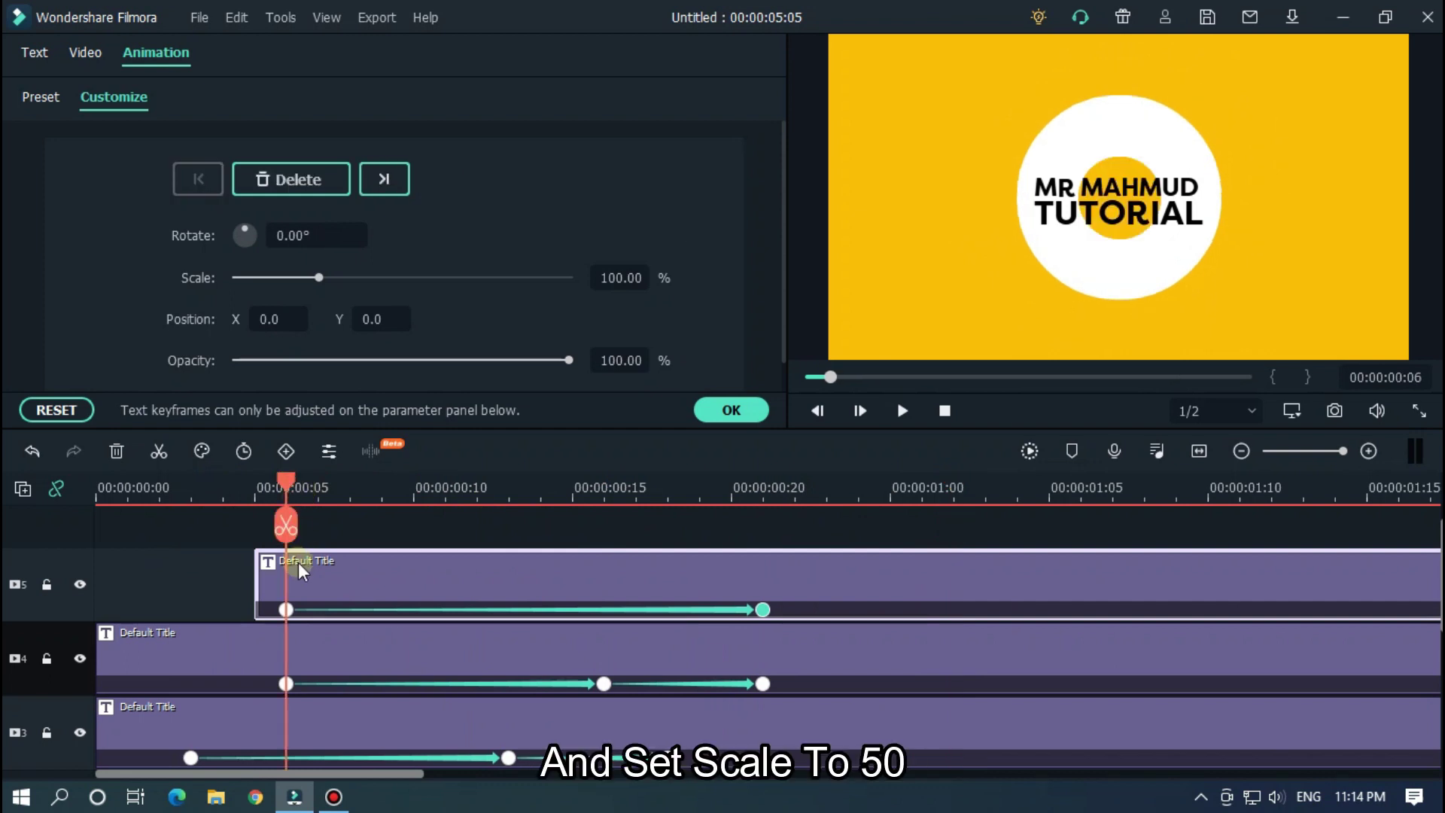
double_click(629, 276)
text(5)
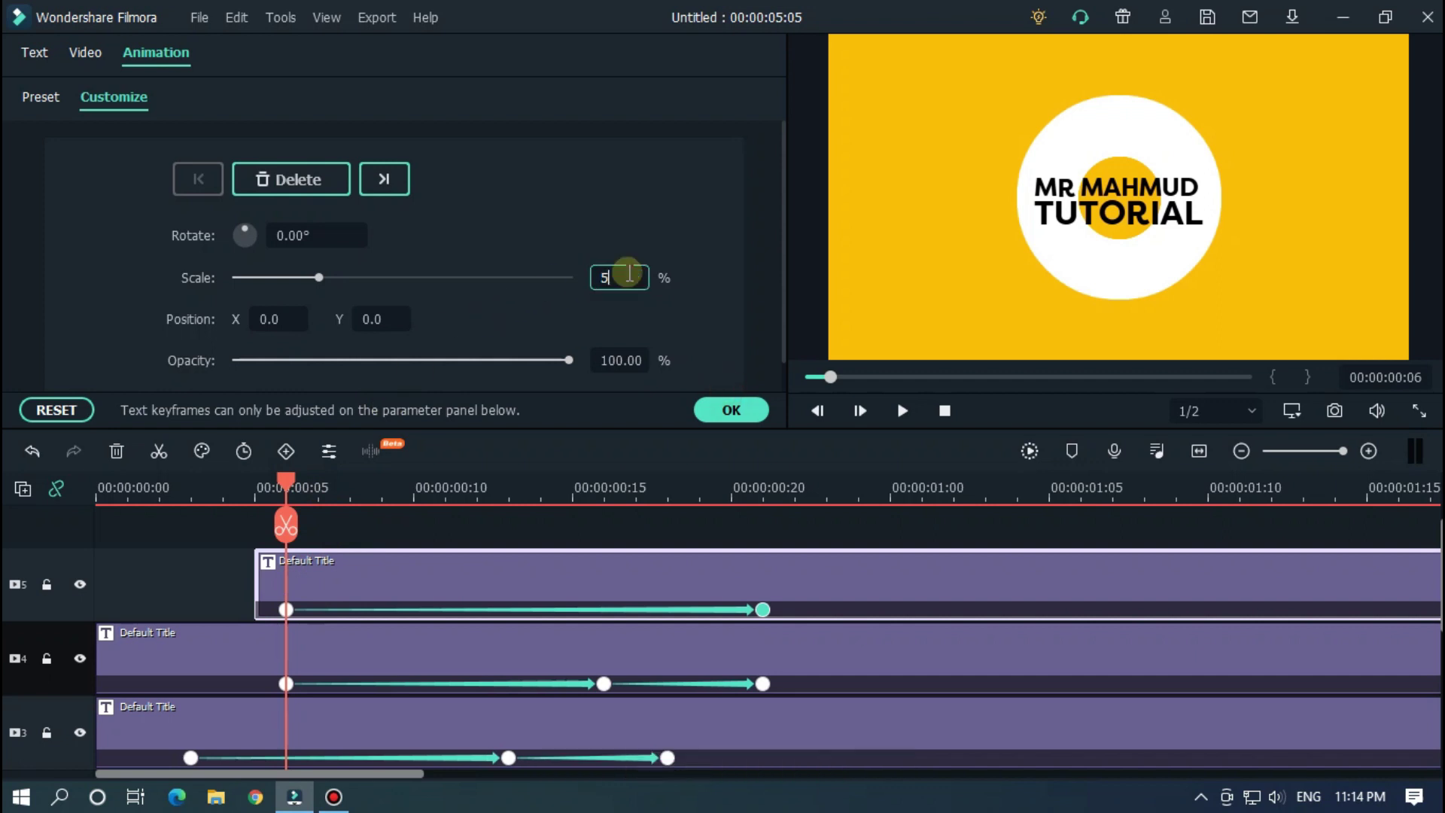
text(0)
key(Return)
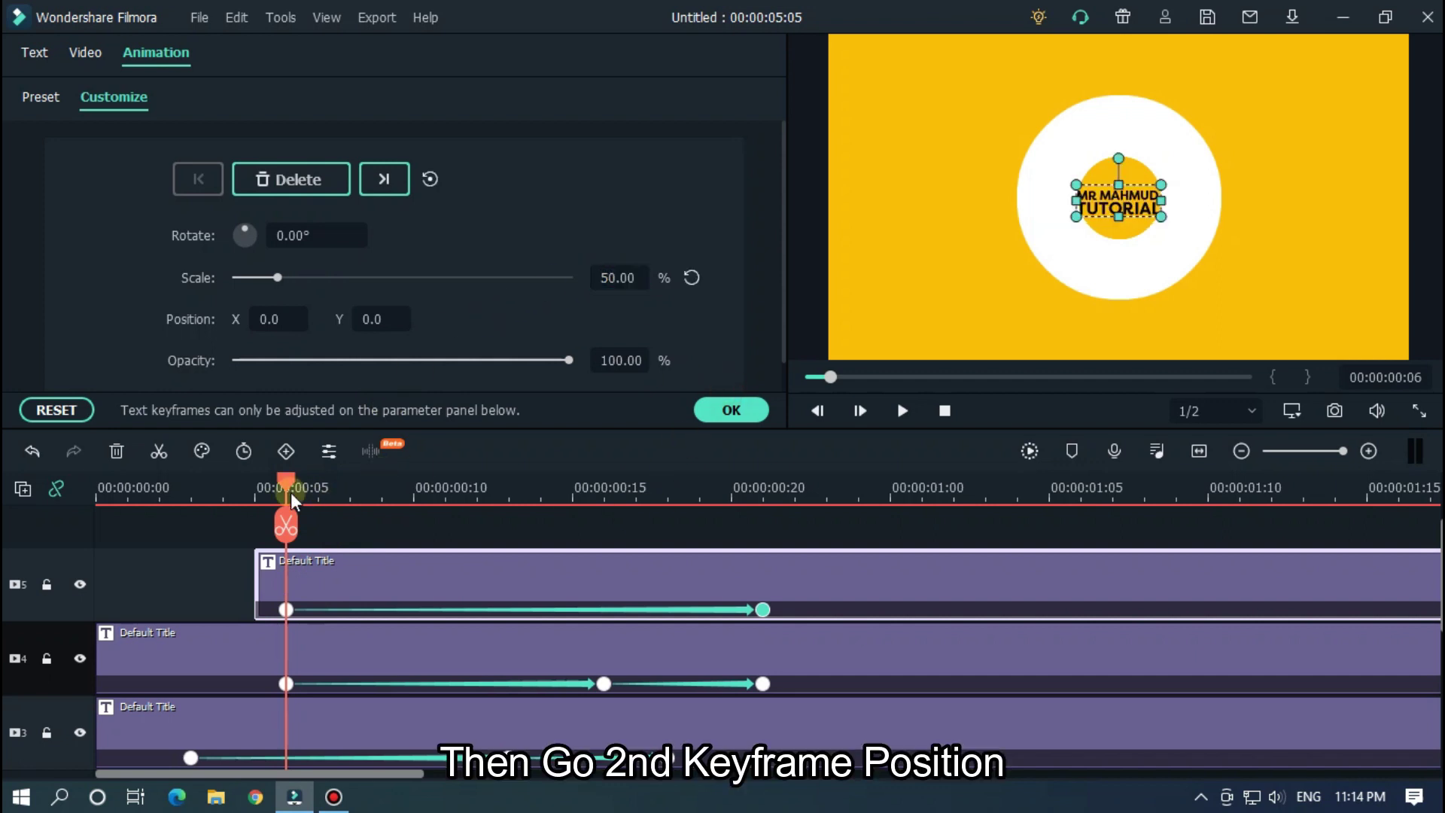
Keyframe the text title's scale at 120% at 00:00:00:16 and its opacity at 0% at 00:00:00:05
drag(282, 481, 616, 482)
click(621, 278)
text(12)
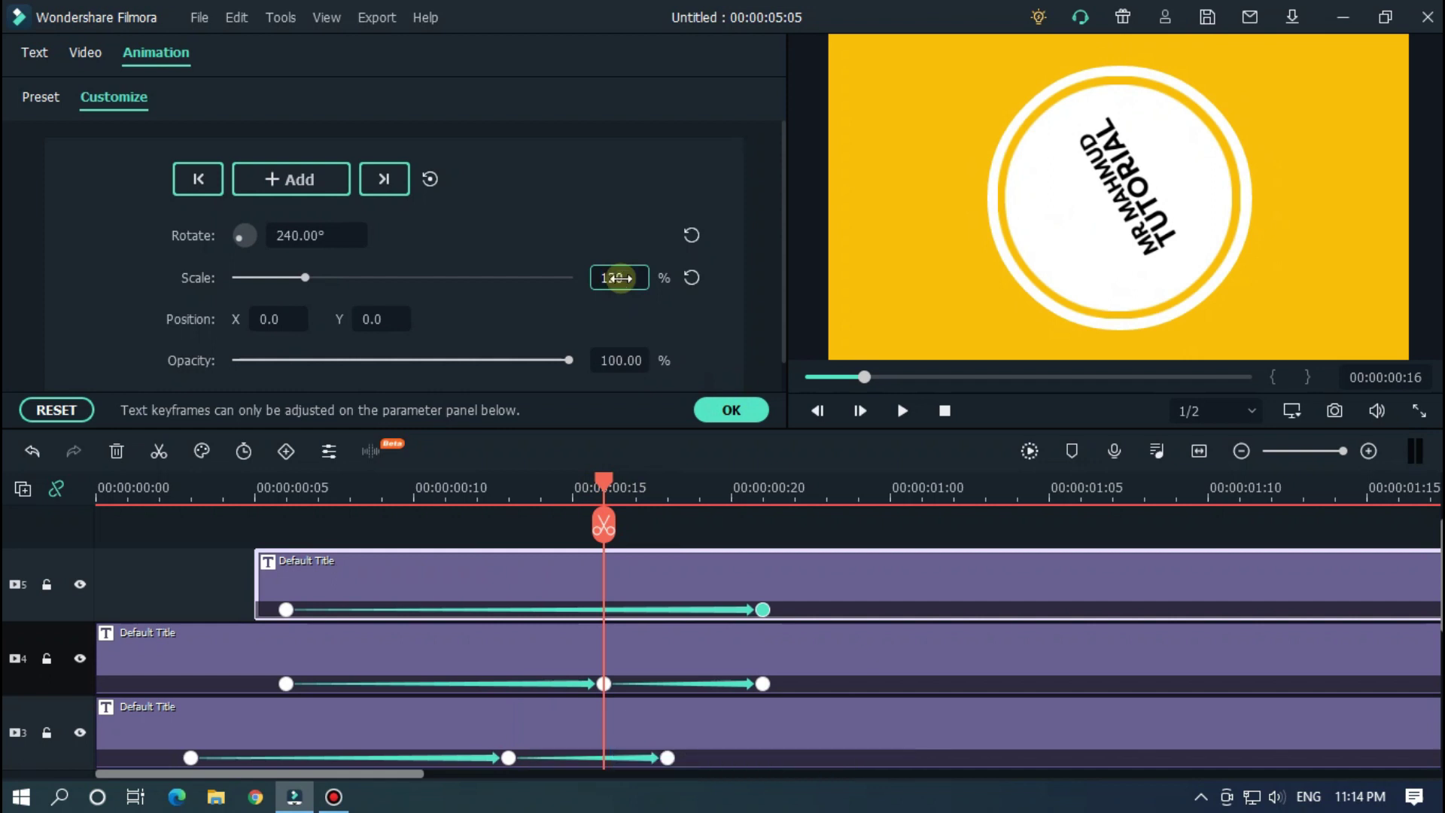
text(0)
key(Return)
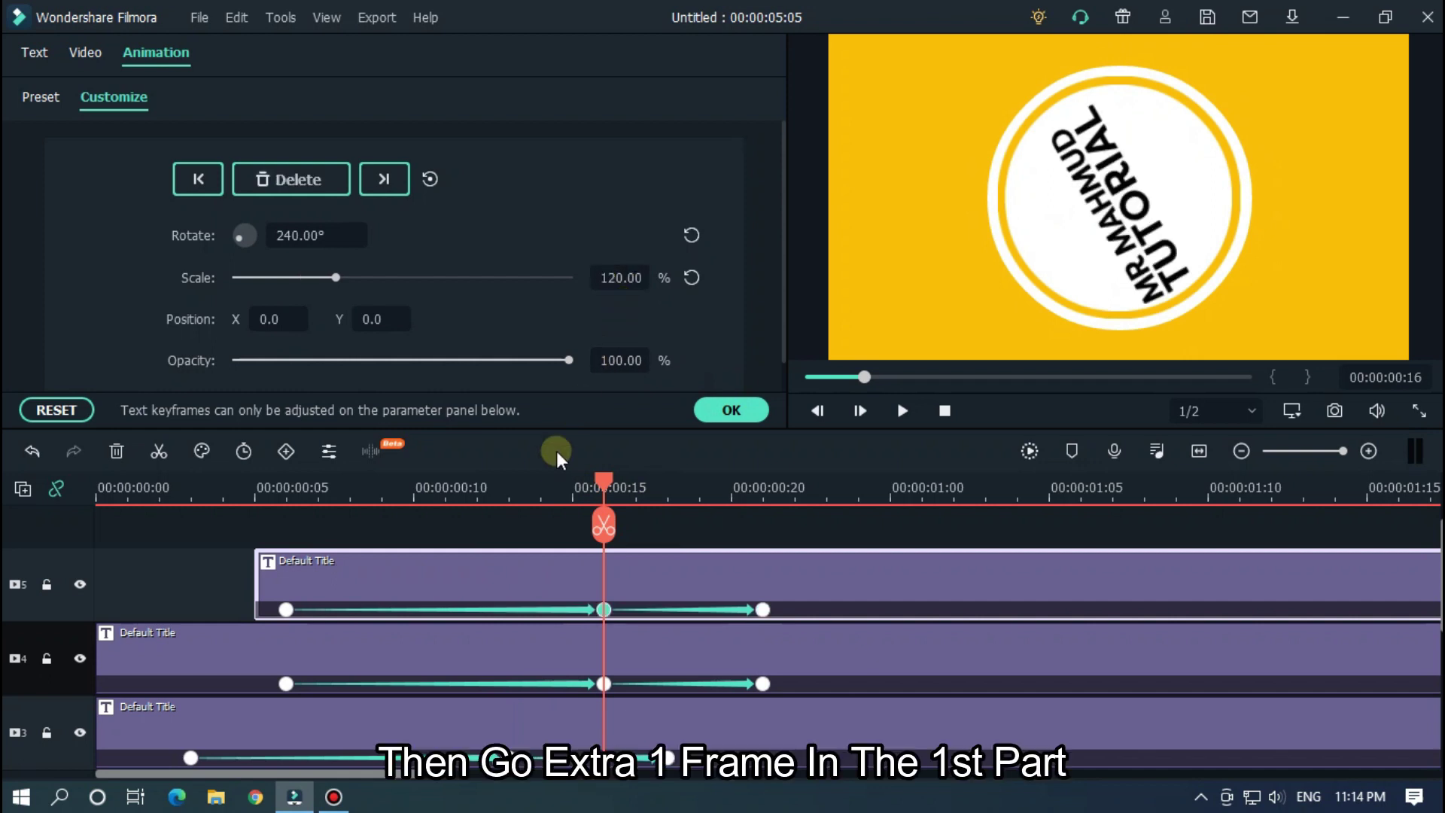
click(261, 489)
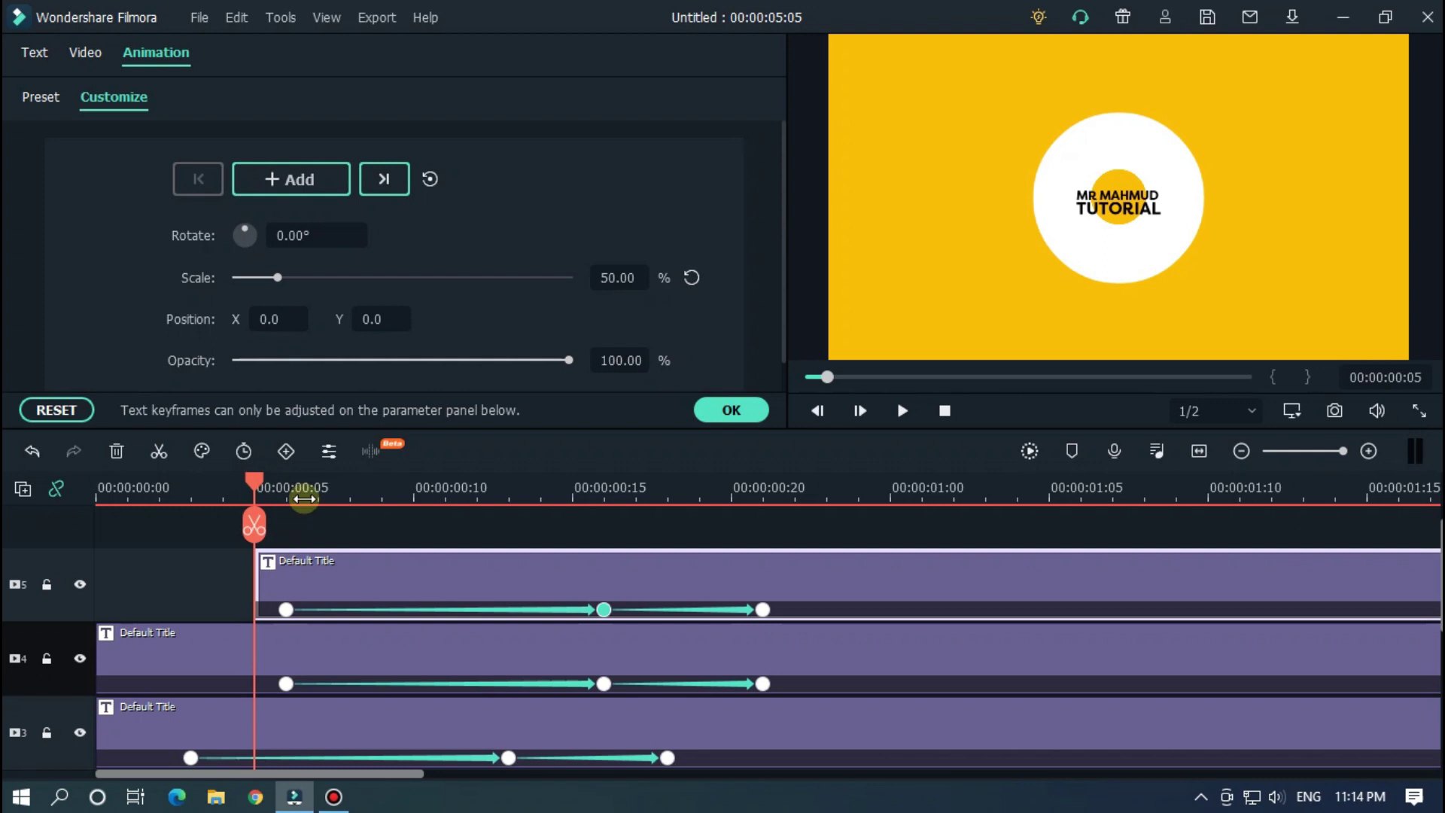
drag(347, 358, 201, 358)
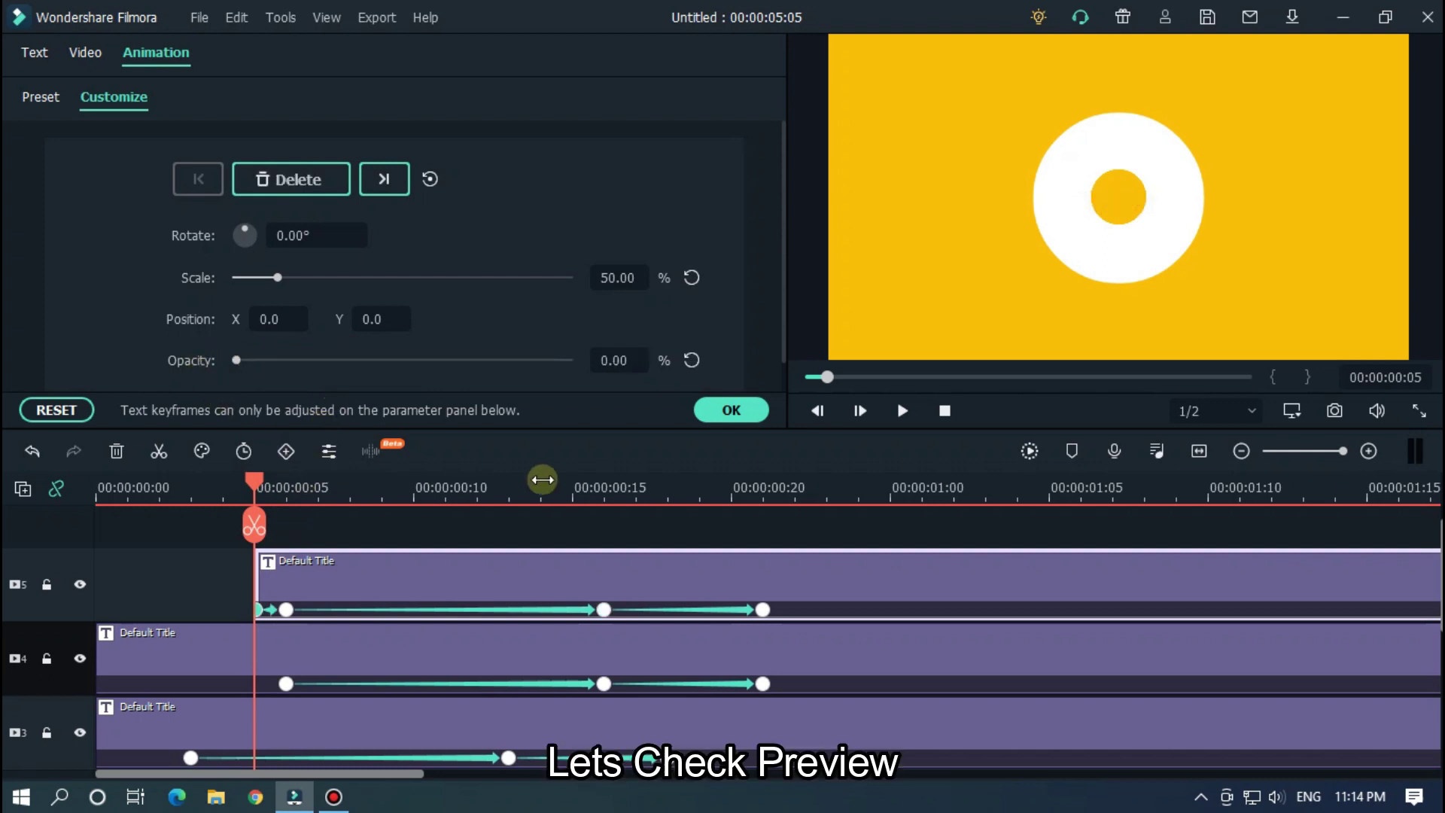
Play back the intro animation of the circles and text from the start of the timeline
drag(256, 482, 16, 488)
key(space)
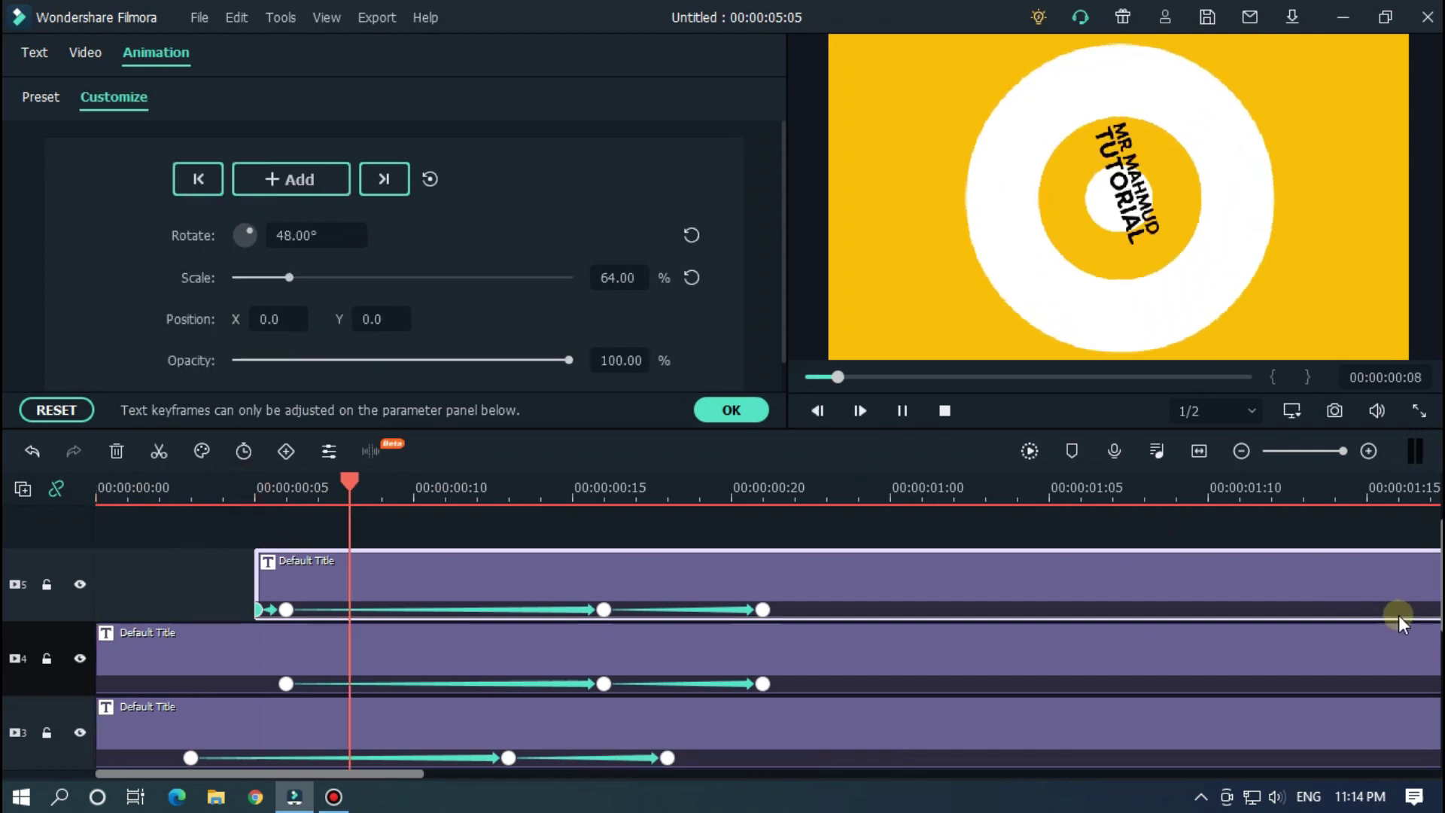
mouse_move(873, 382)
mouse_down()
mouse_move(815, 378)
mouse_move(894, 380)
mouse_up()
key(space)
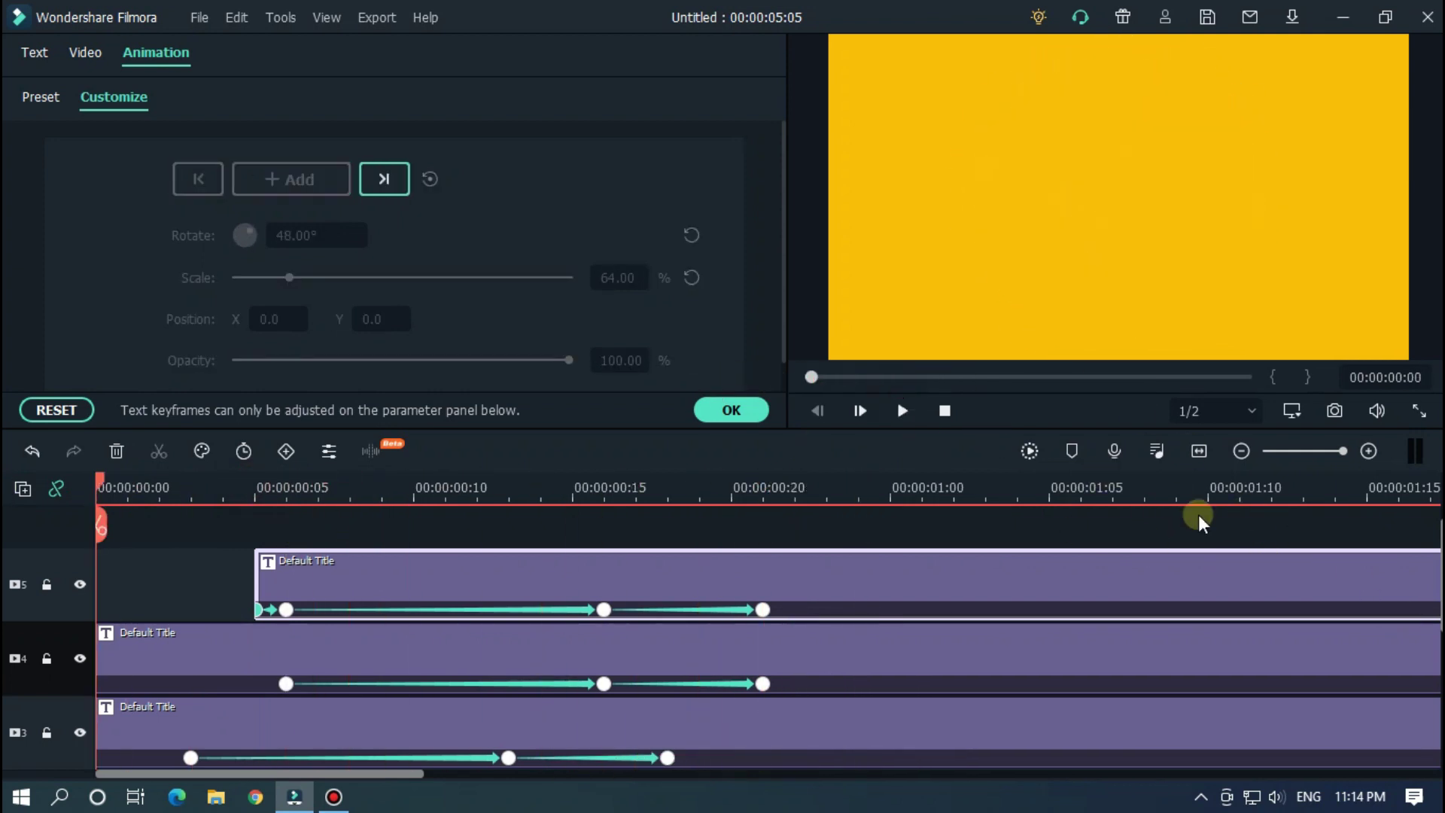
click(902, 411)
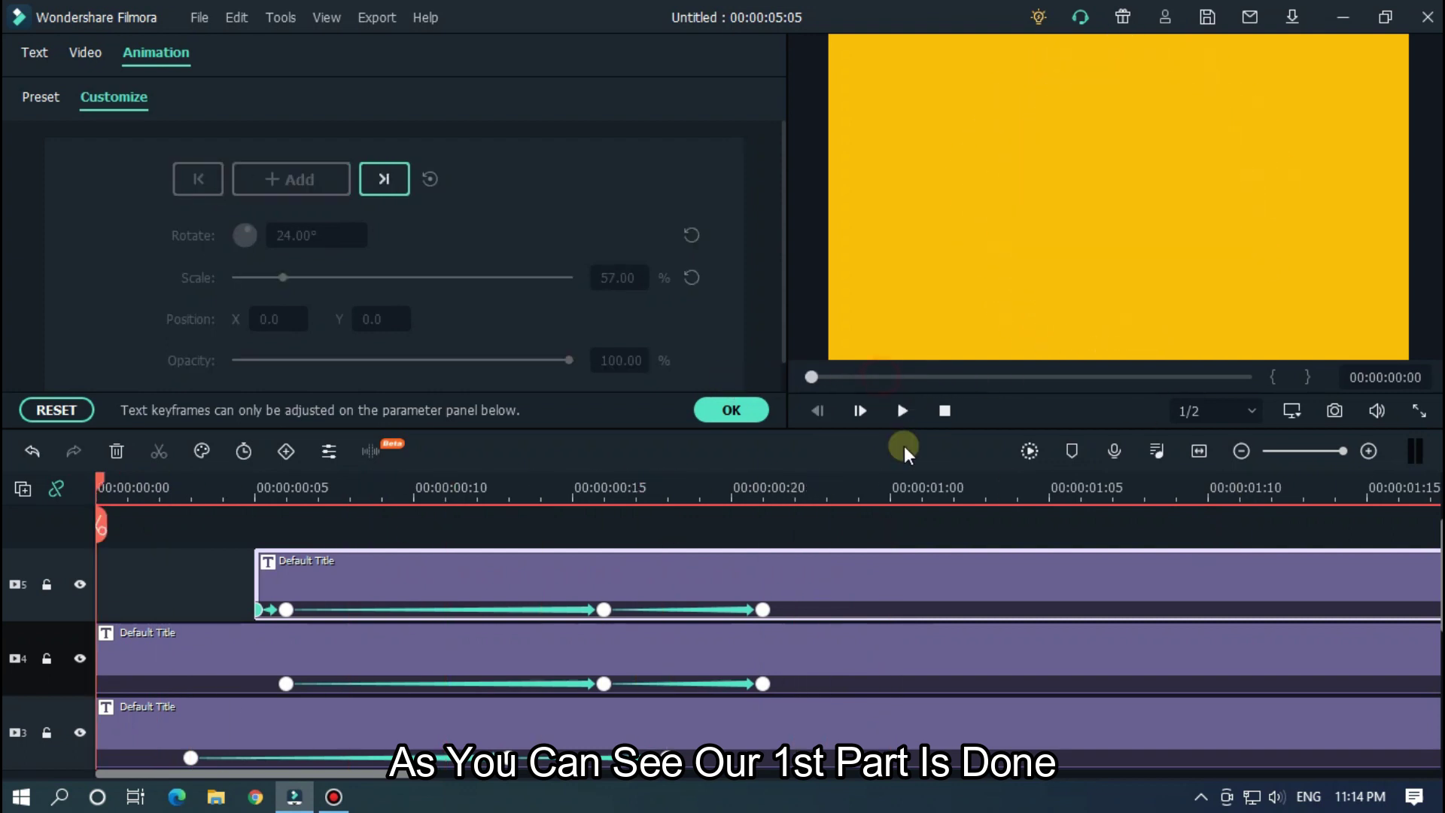
drag(904, 377, 769, 381)
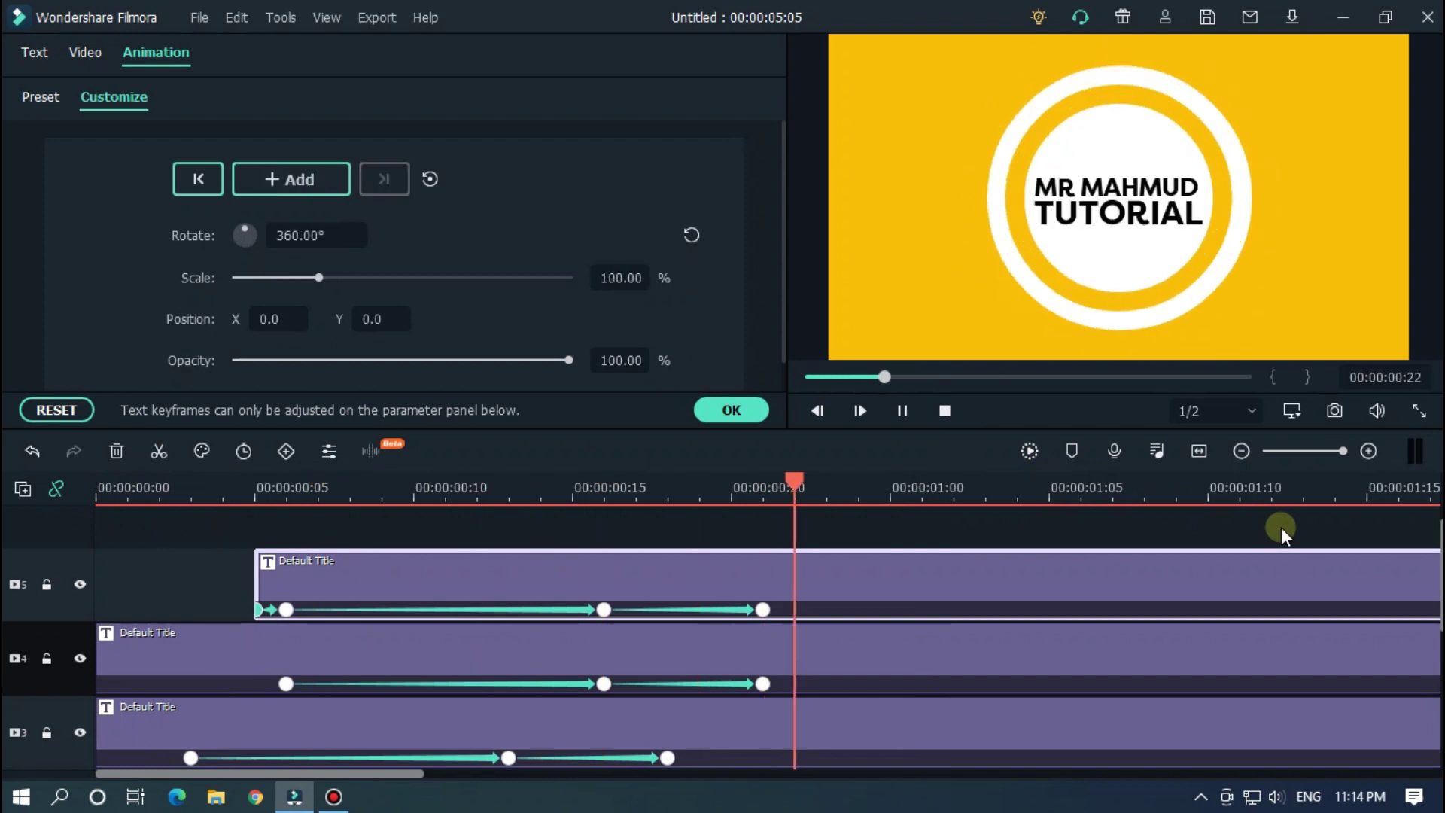
Add a keyframe at 00:00:02:00 on the track 5 text title, aligned with the track 4 circle's first closing keyframe
scroll(784, 496, down, 1)
scroll(784, 496, down, 1)
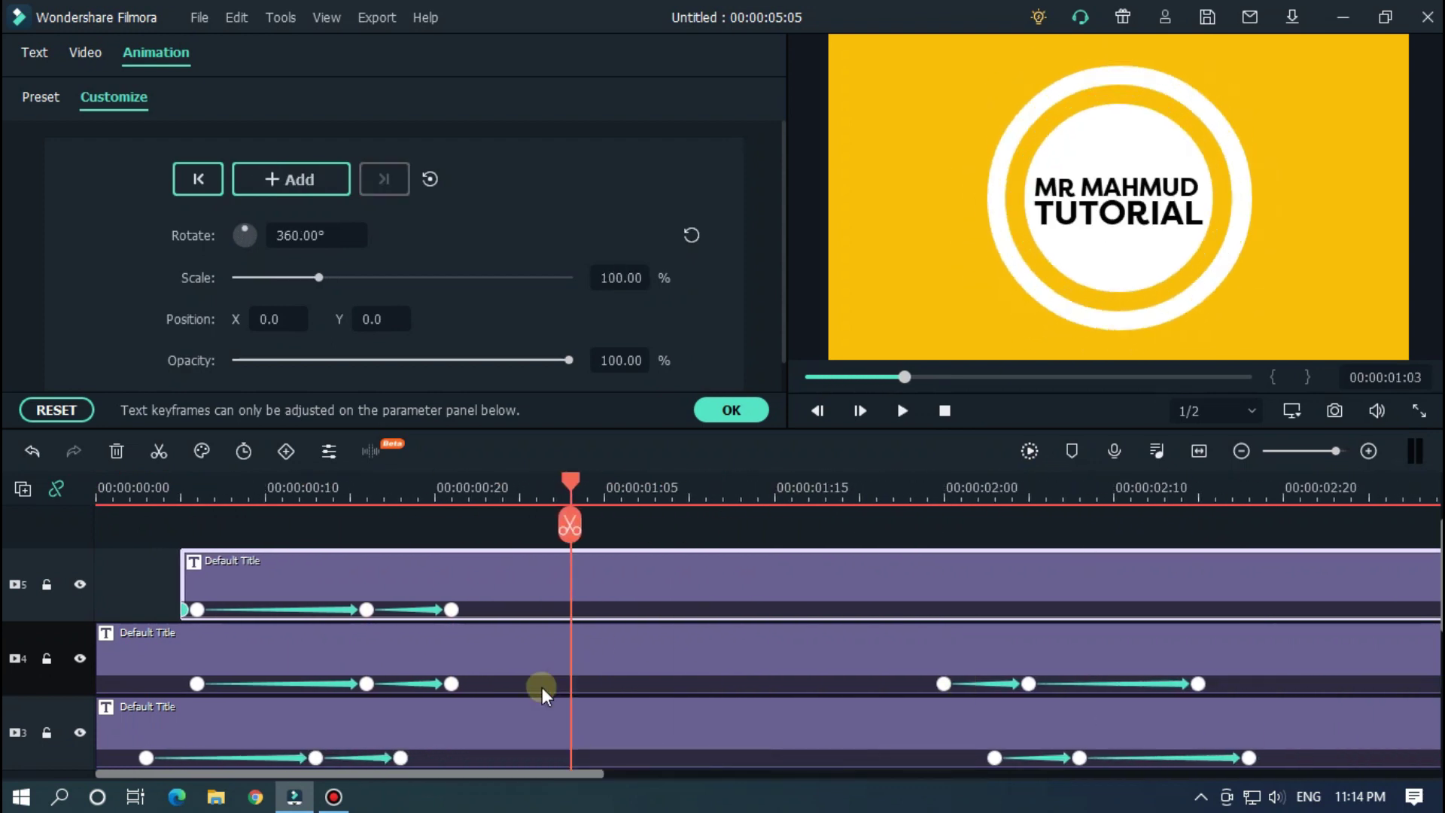
drag(574, 774, 691, 774)
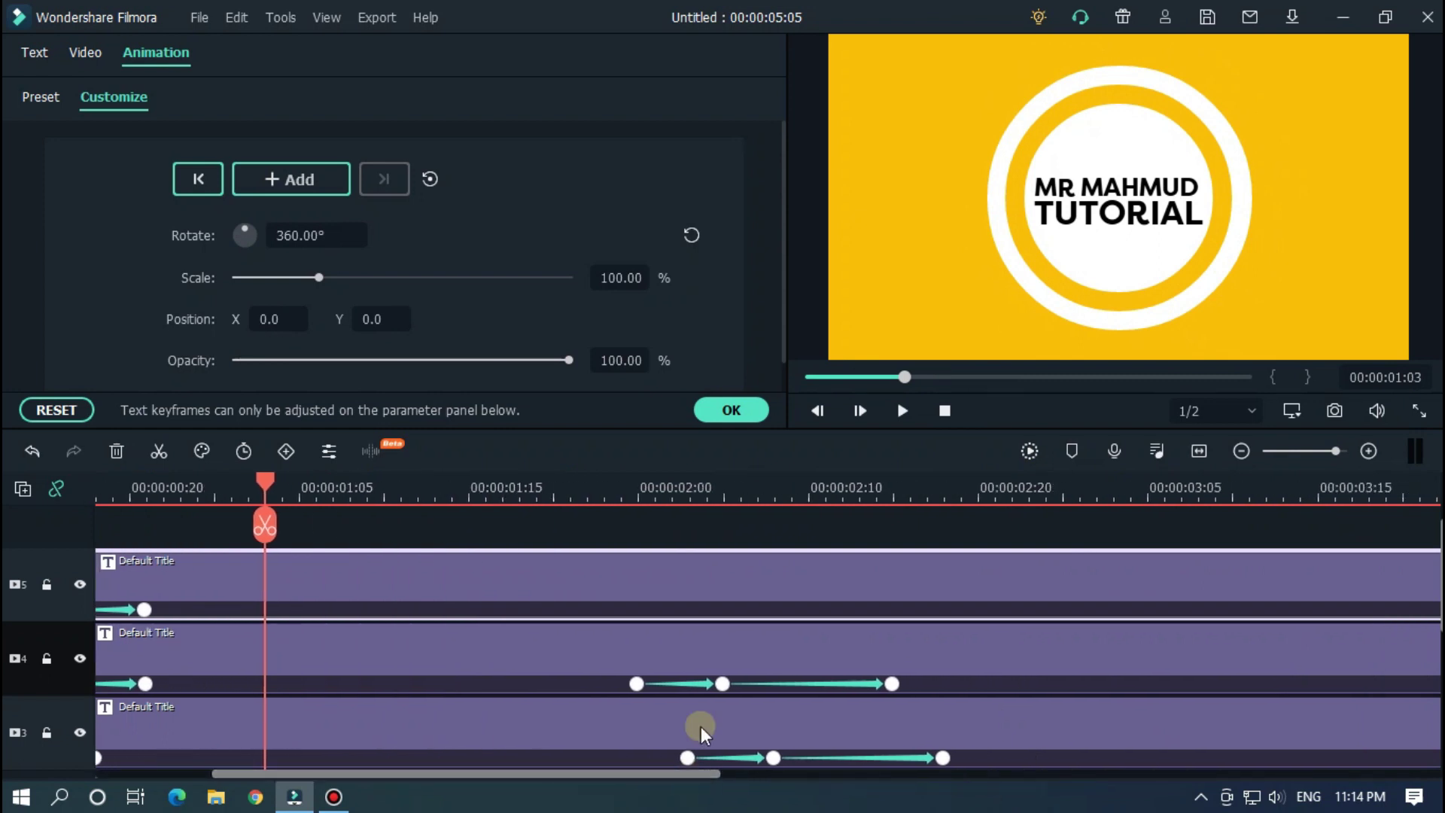
click(640, 494)
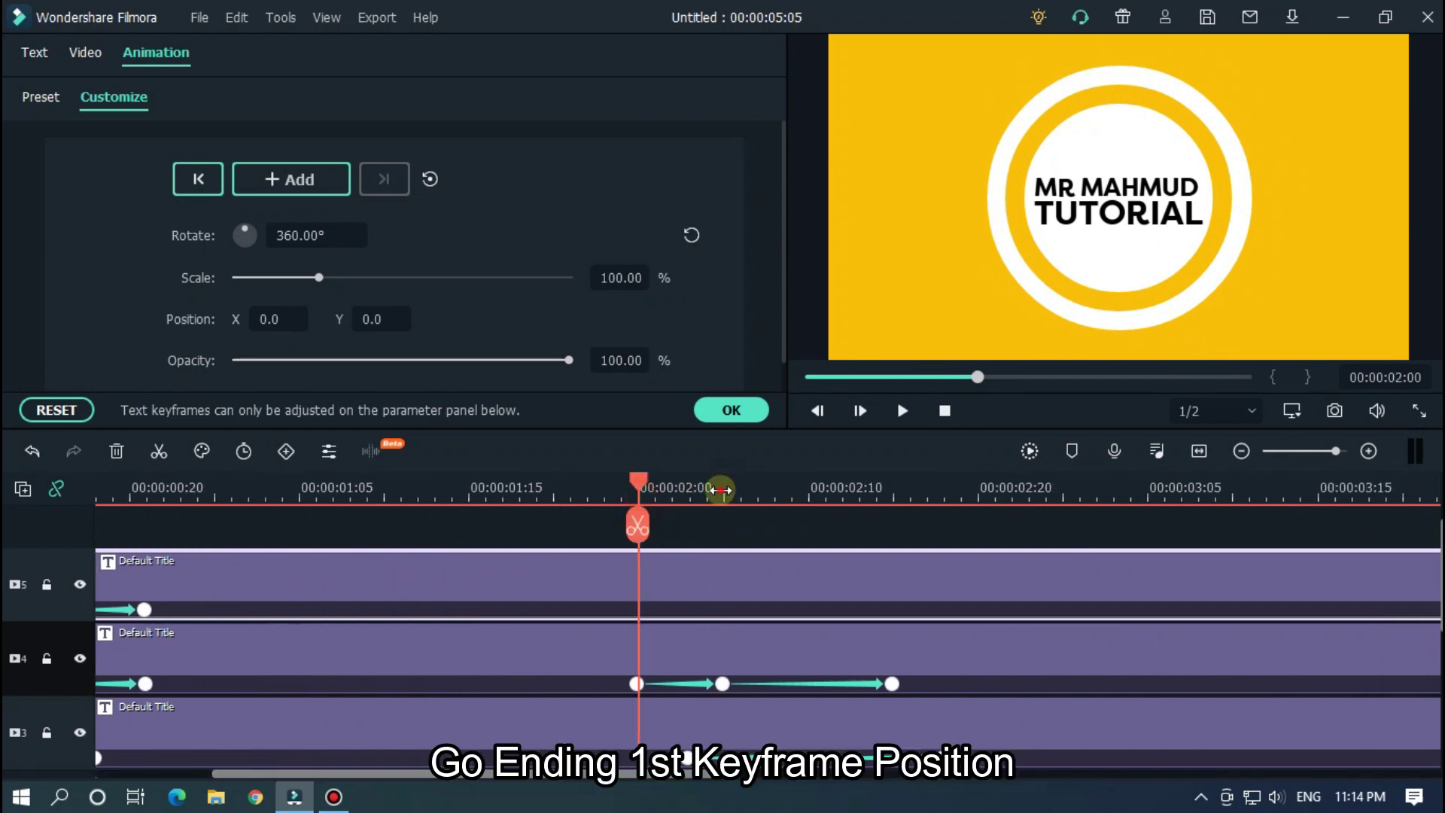
scroll(828, 489, up, 2)
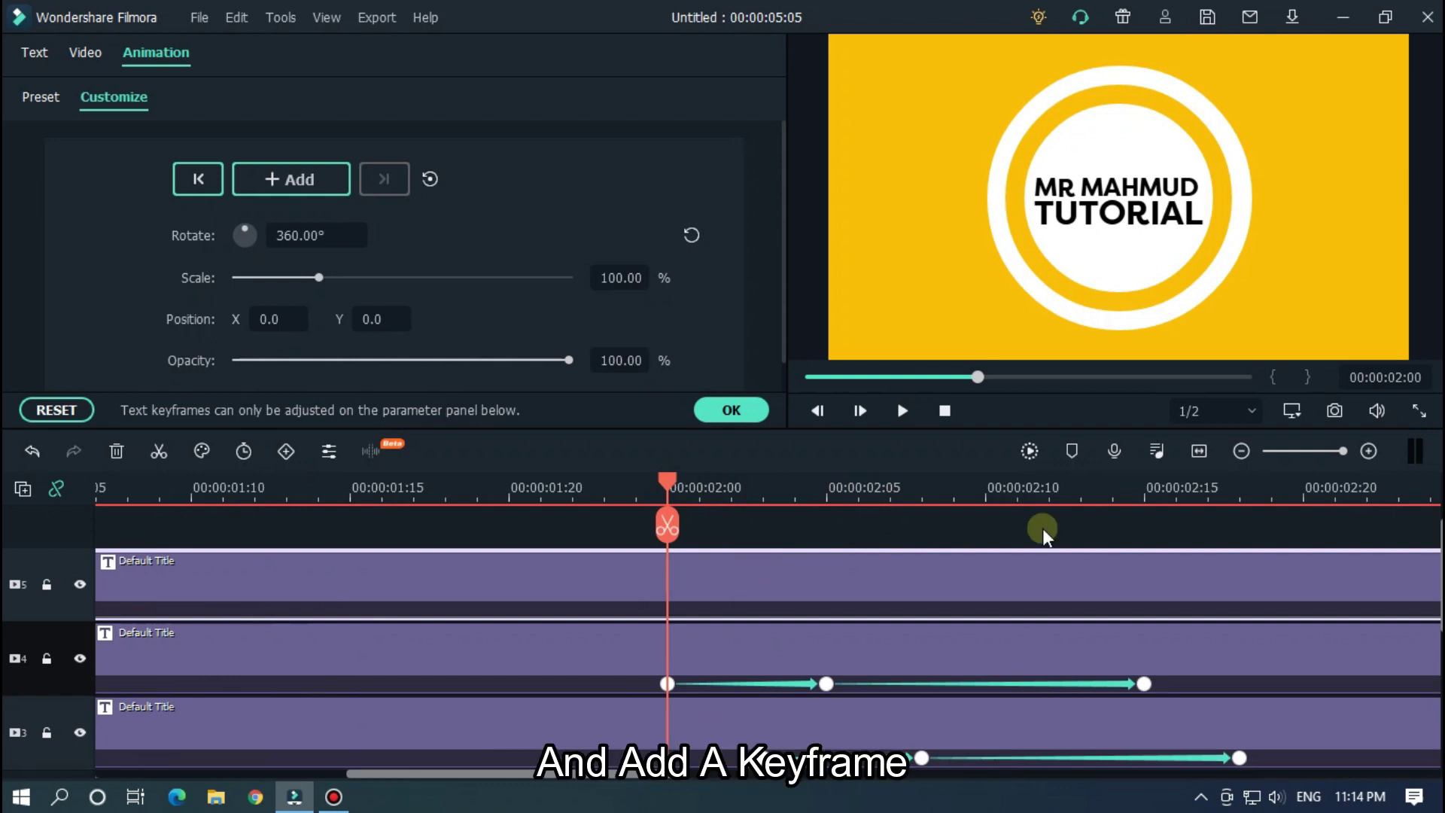
click(282, 181)
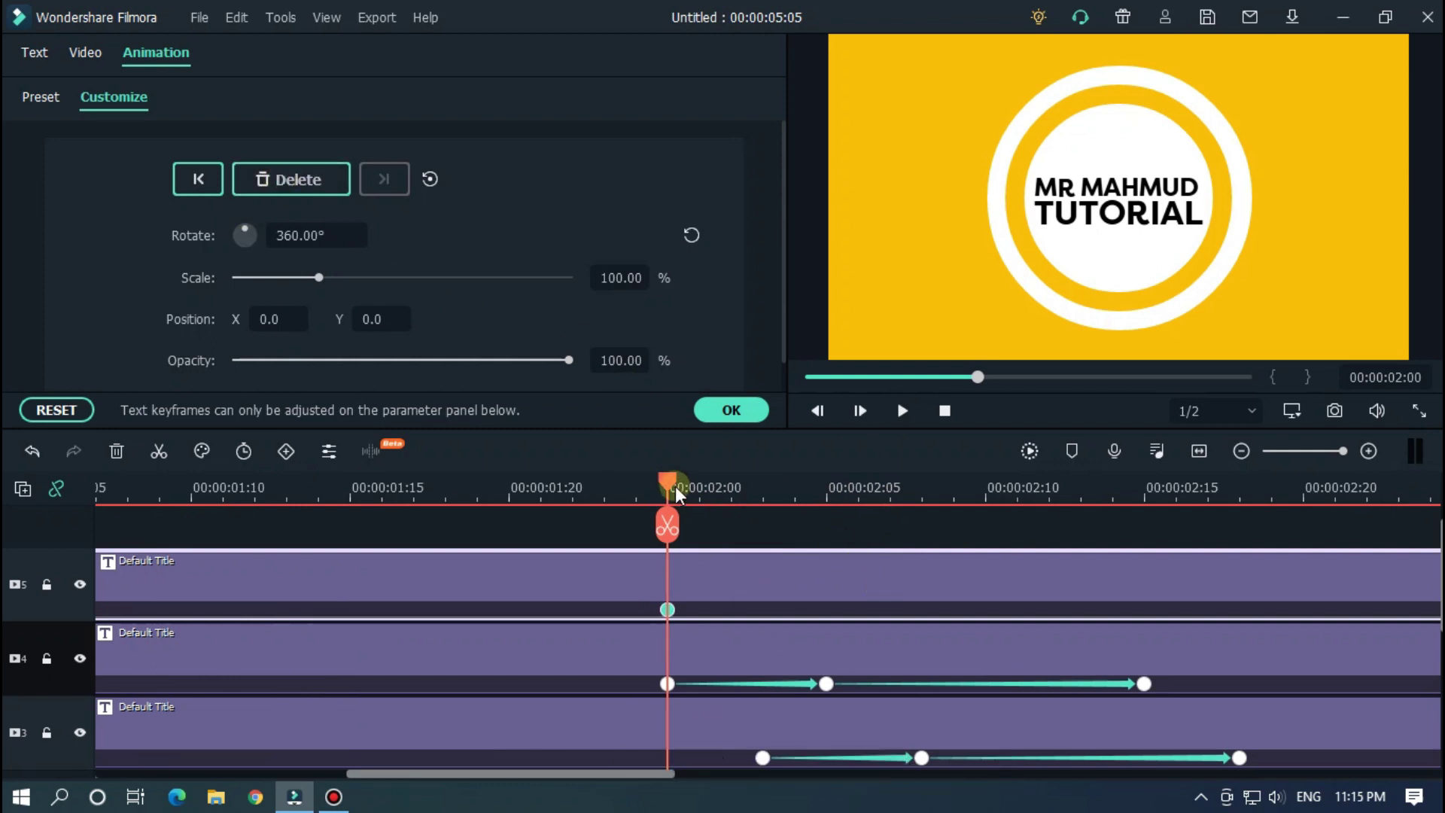
Set the text title's rotation to 0° at 00:00:02:15, level with the track 4 circle's last keyframe
drag(674, 486, 1144, 503)
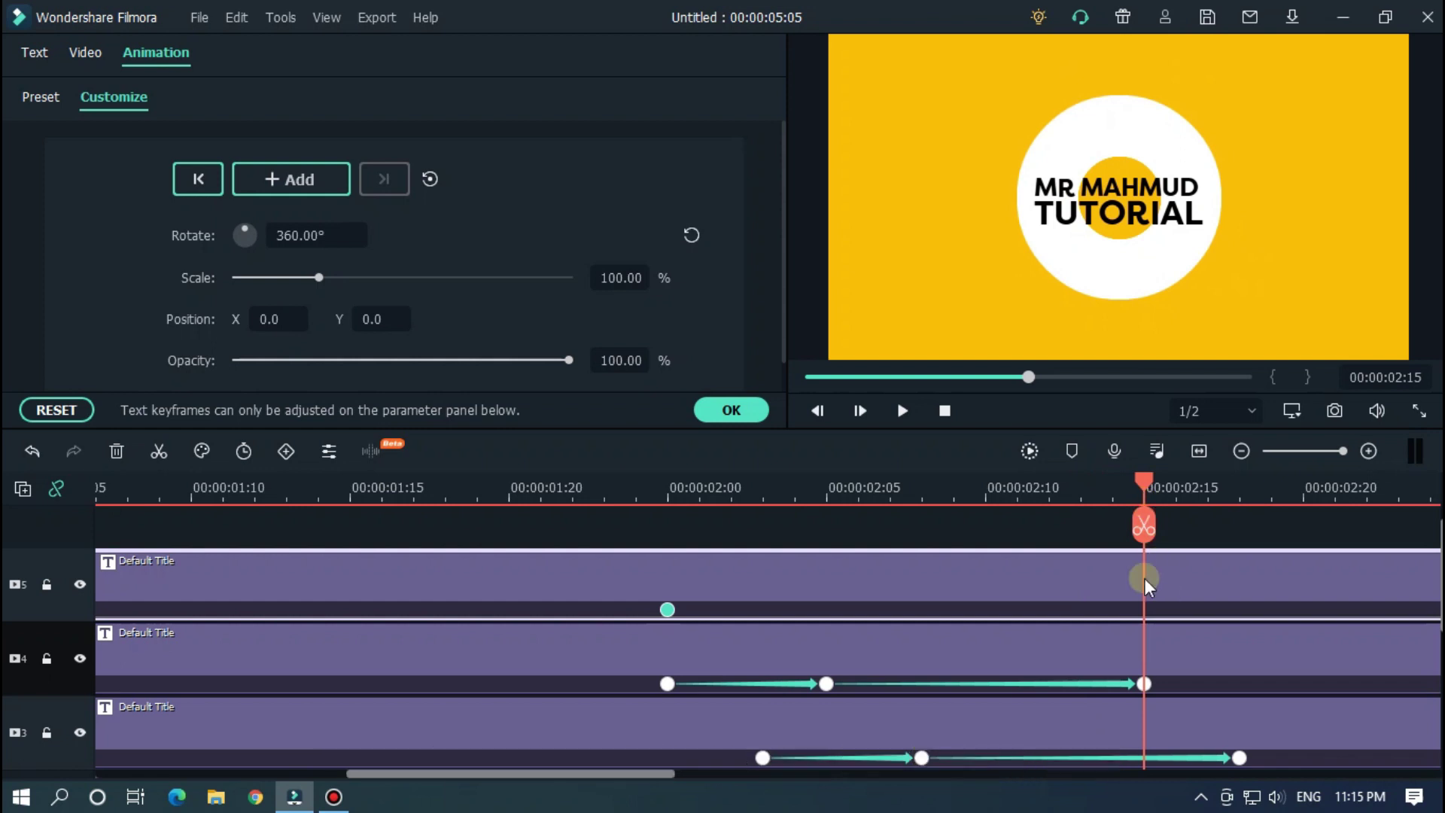
double_click(322, 229)
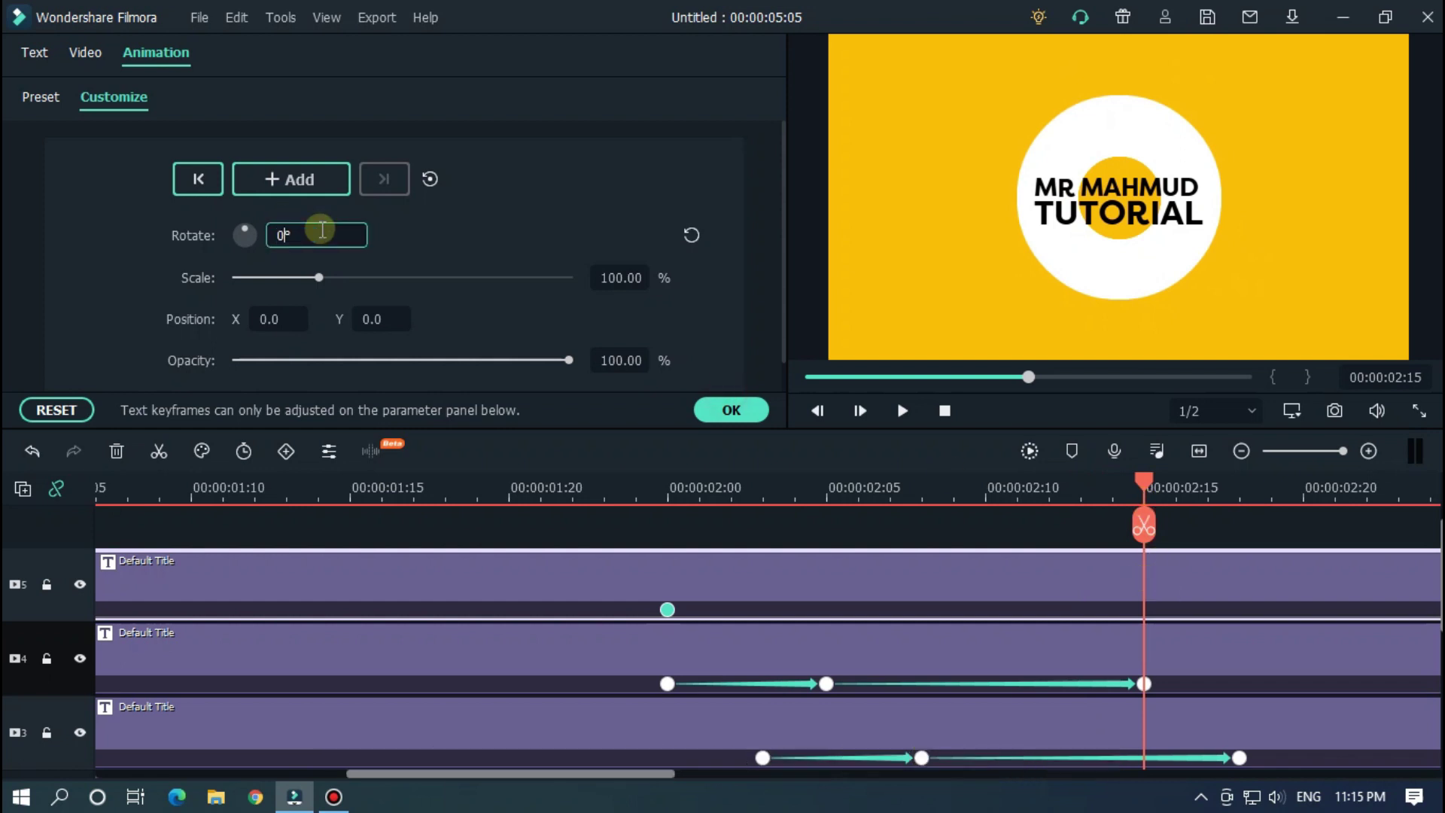
text(0)
key(Return)
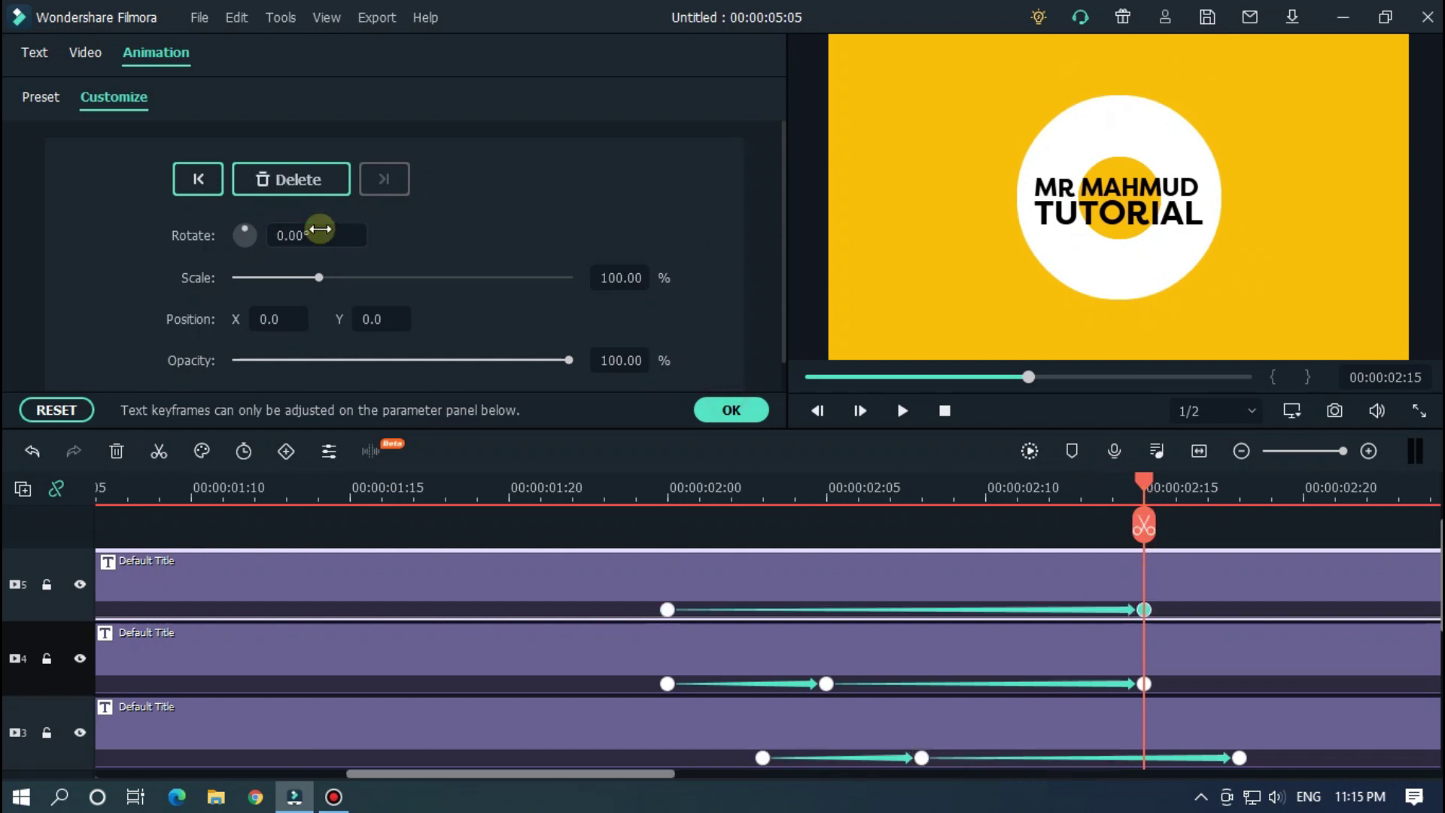
Play back the closing rotation of the text title
click(500, 482)
key(space)
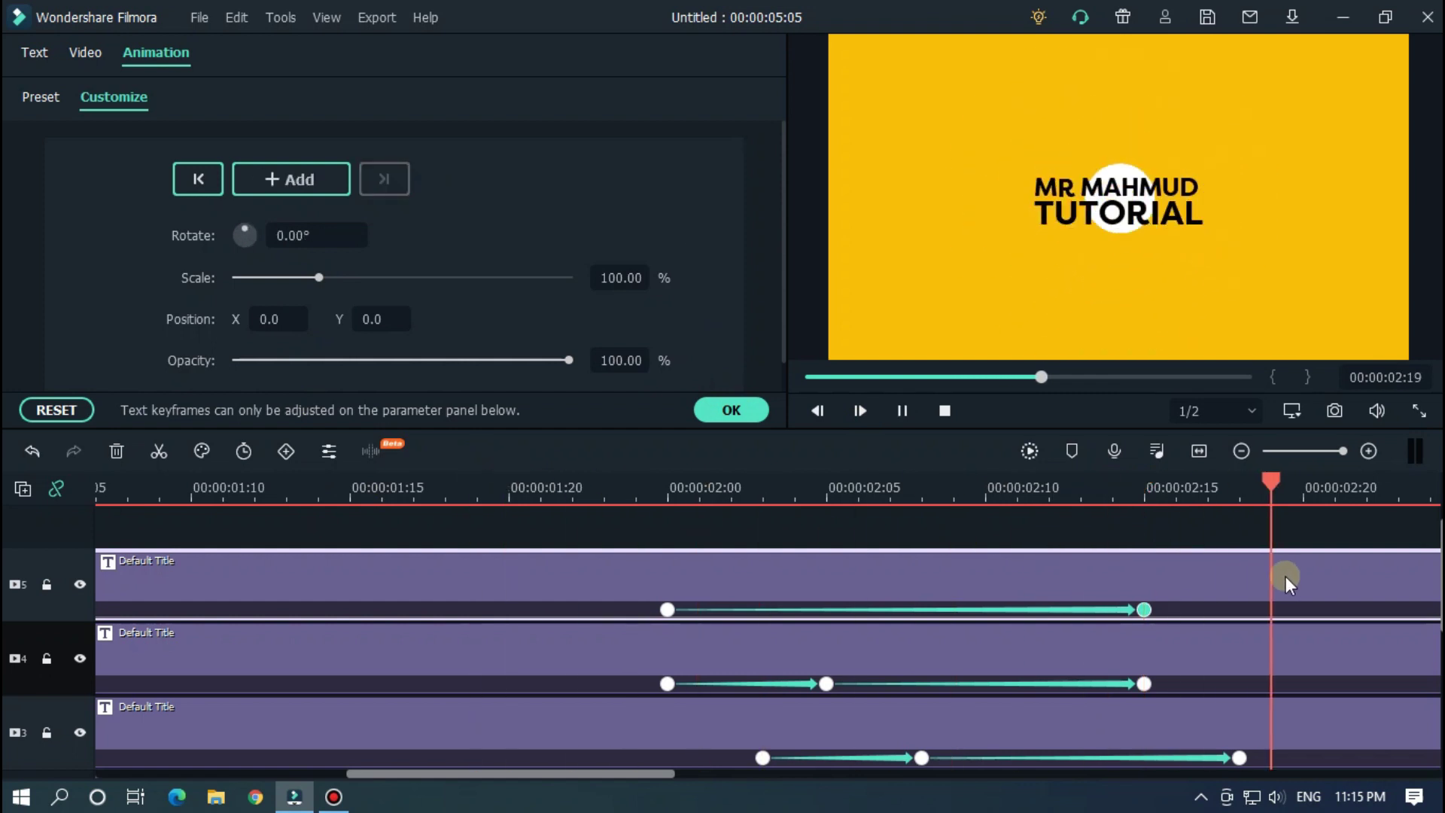
key(space)
click(579, 497)
key(space)
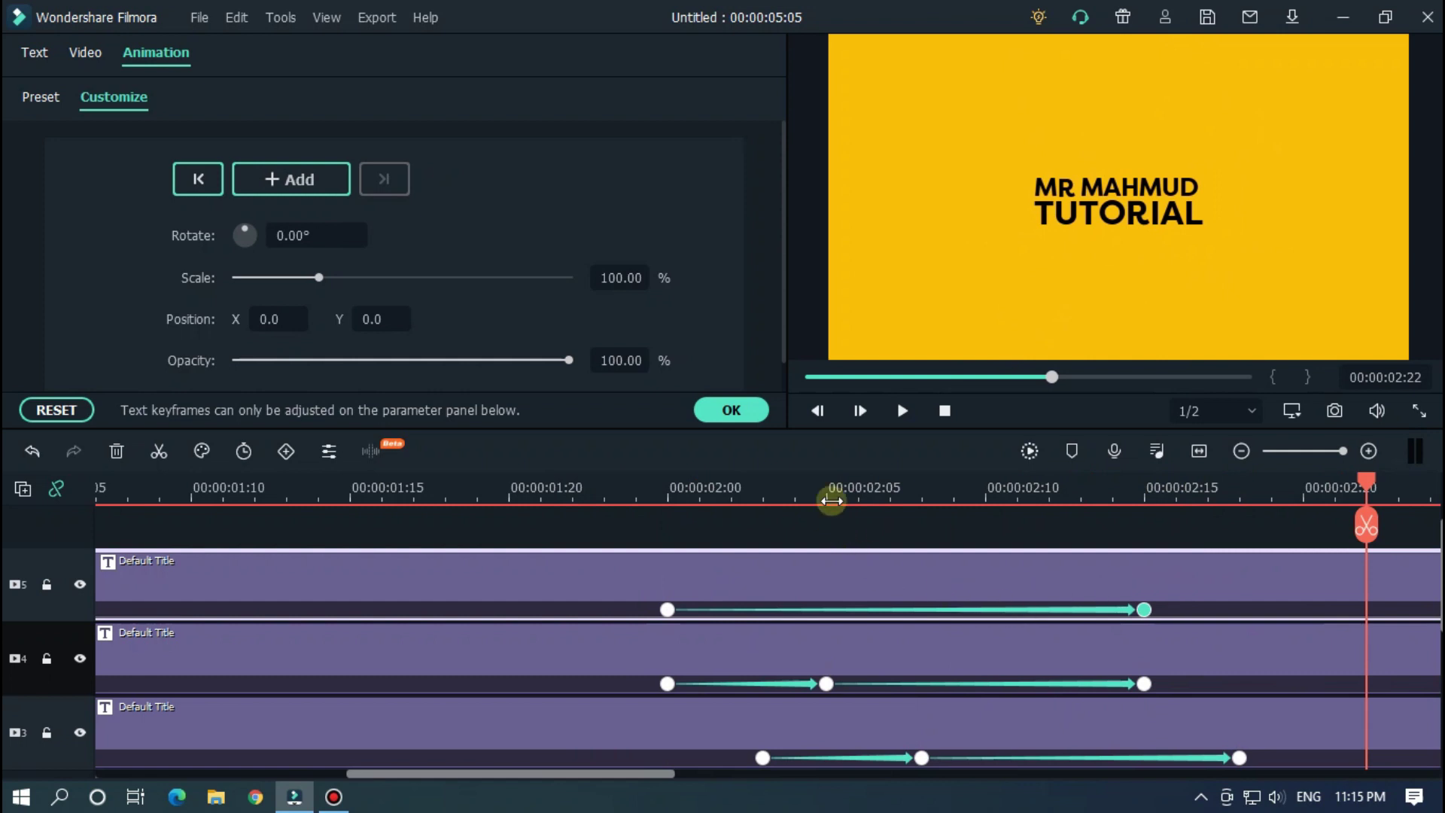
Set the text title's scale to 120% at 00:00:02:05, aligned with the track 4 circle's middle closing keyframe
click(668, 489)
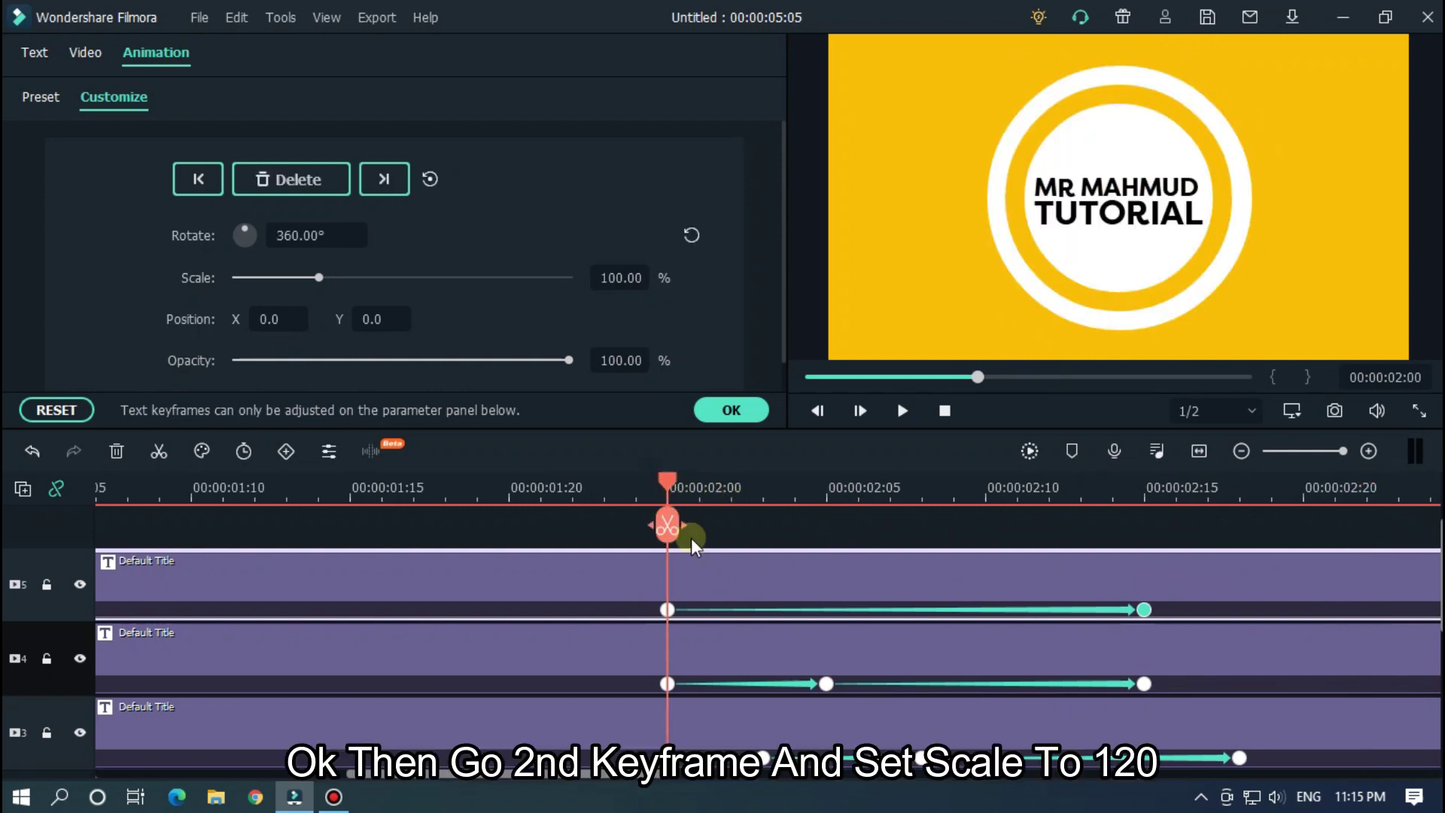
click(828, 493)
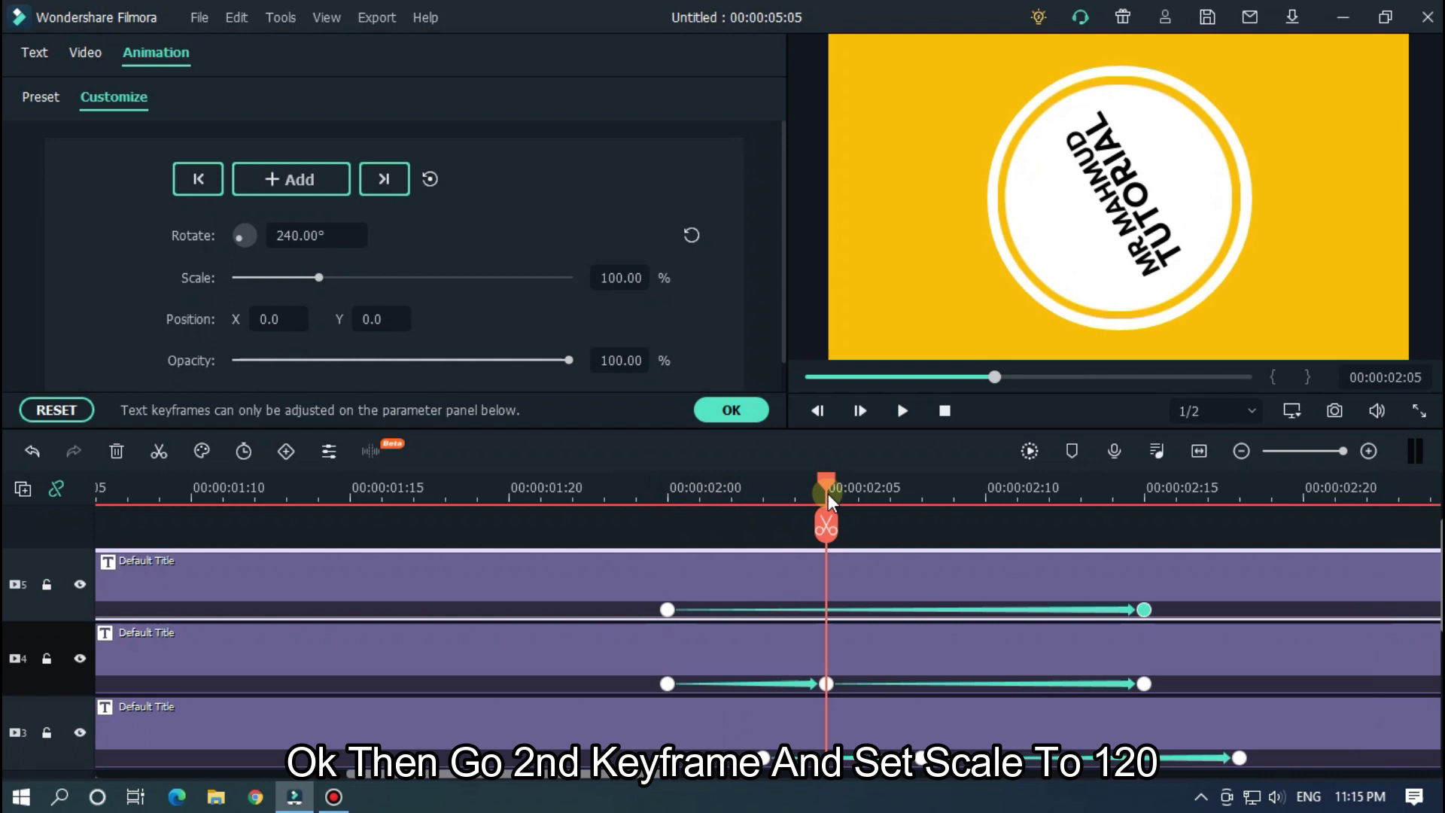
click(631, 275)
text(120)
key(Return)
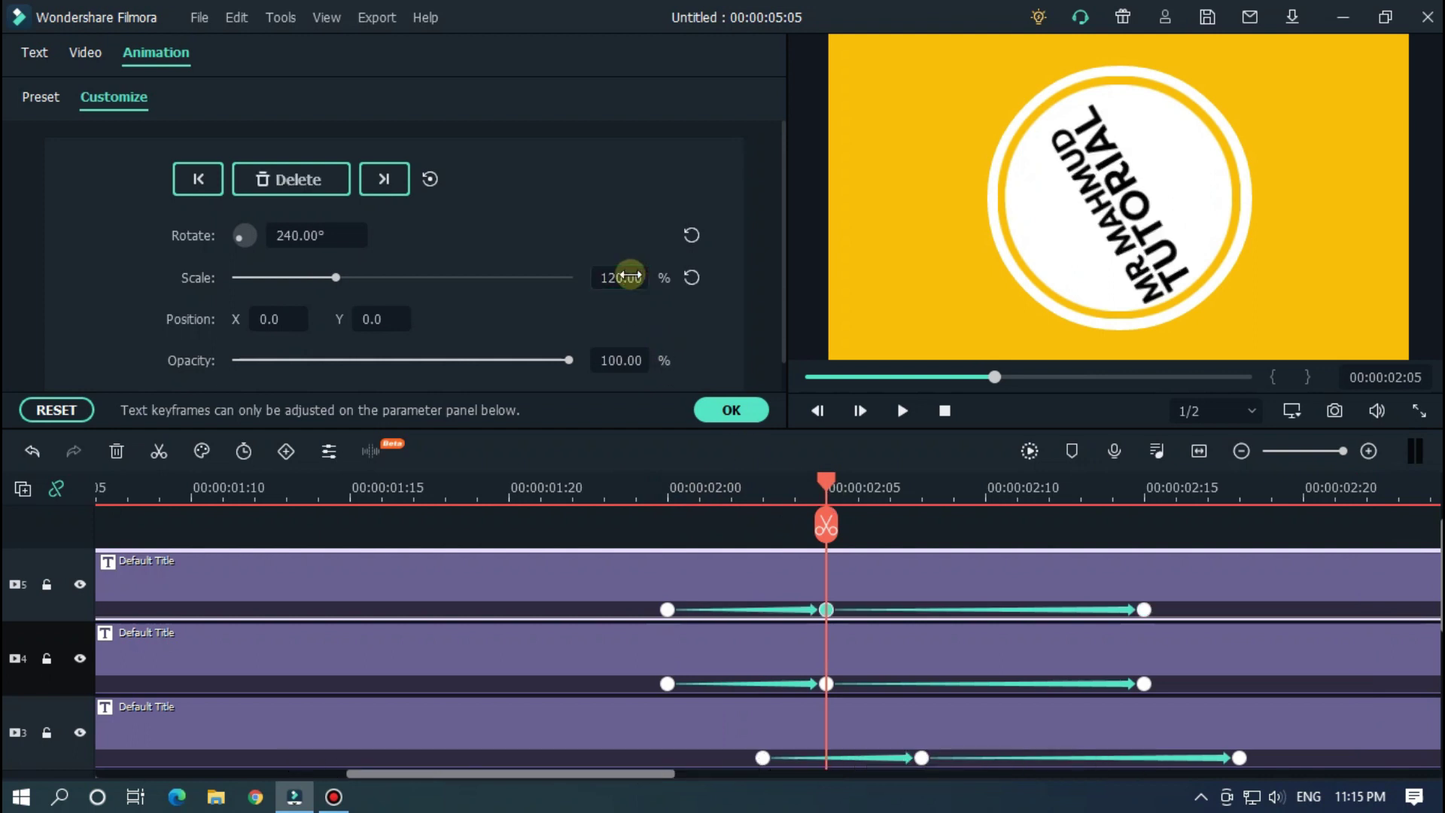
Set the text title's scale to 50% at 00:00:02:15 and its opacity to 0% one frame on, at 00:00:02:16
click(1149, 493)
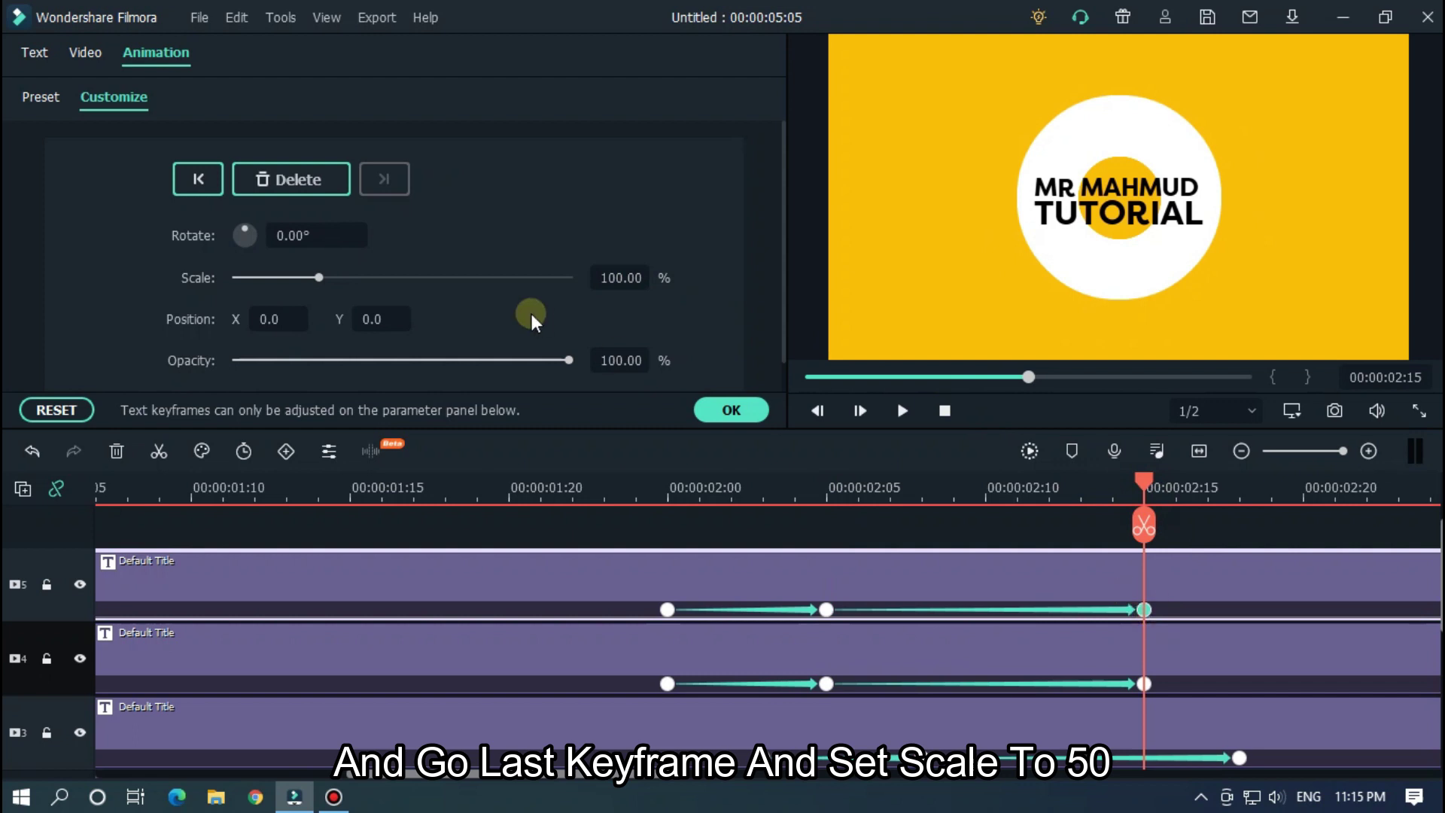
click(614, 283)
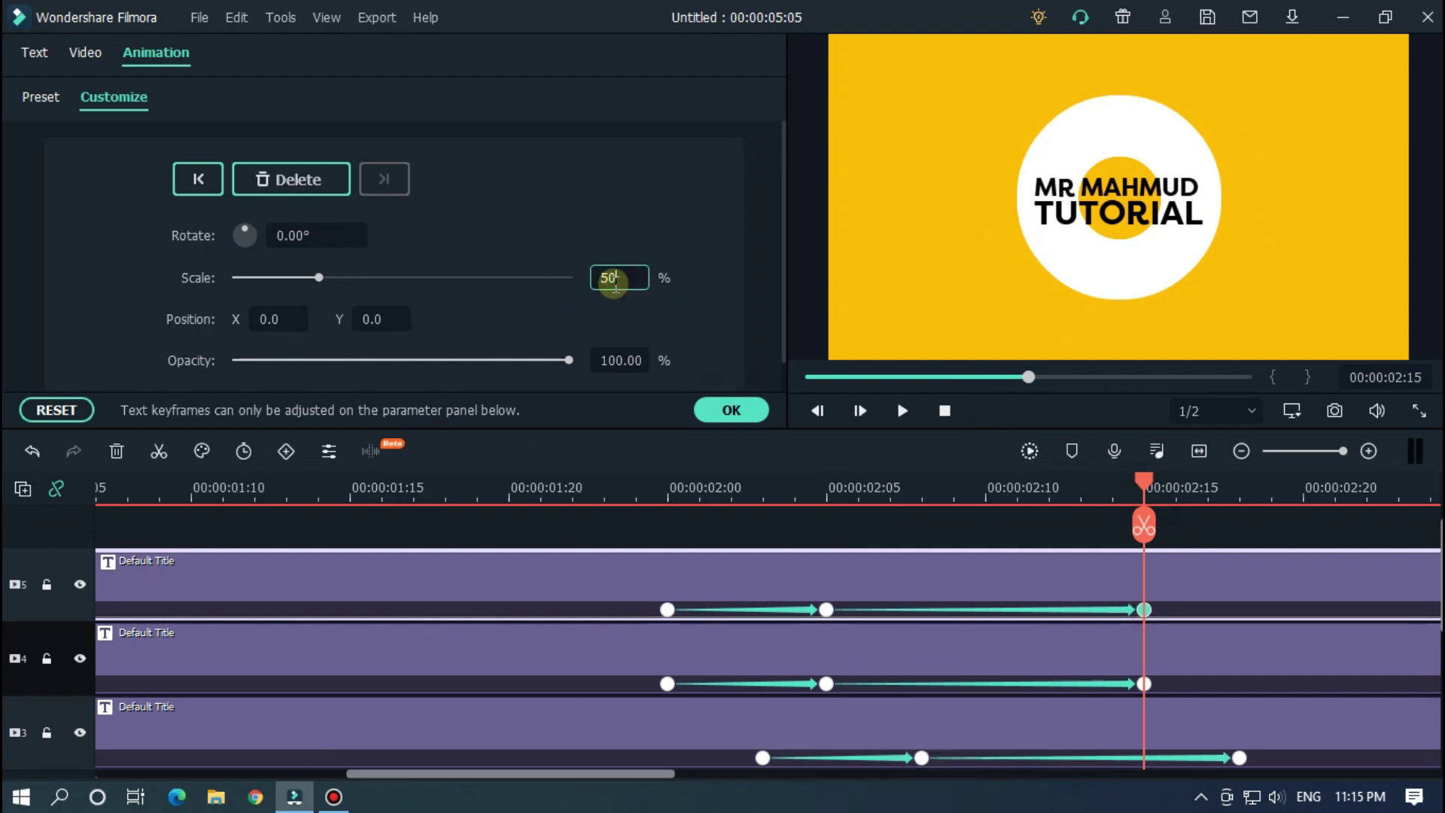
key(Return)
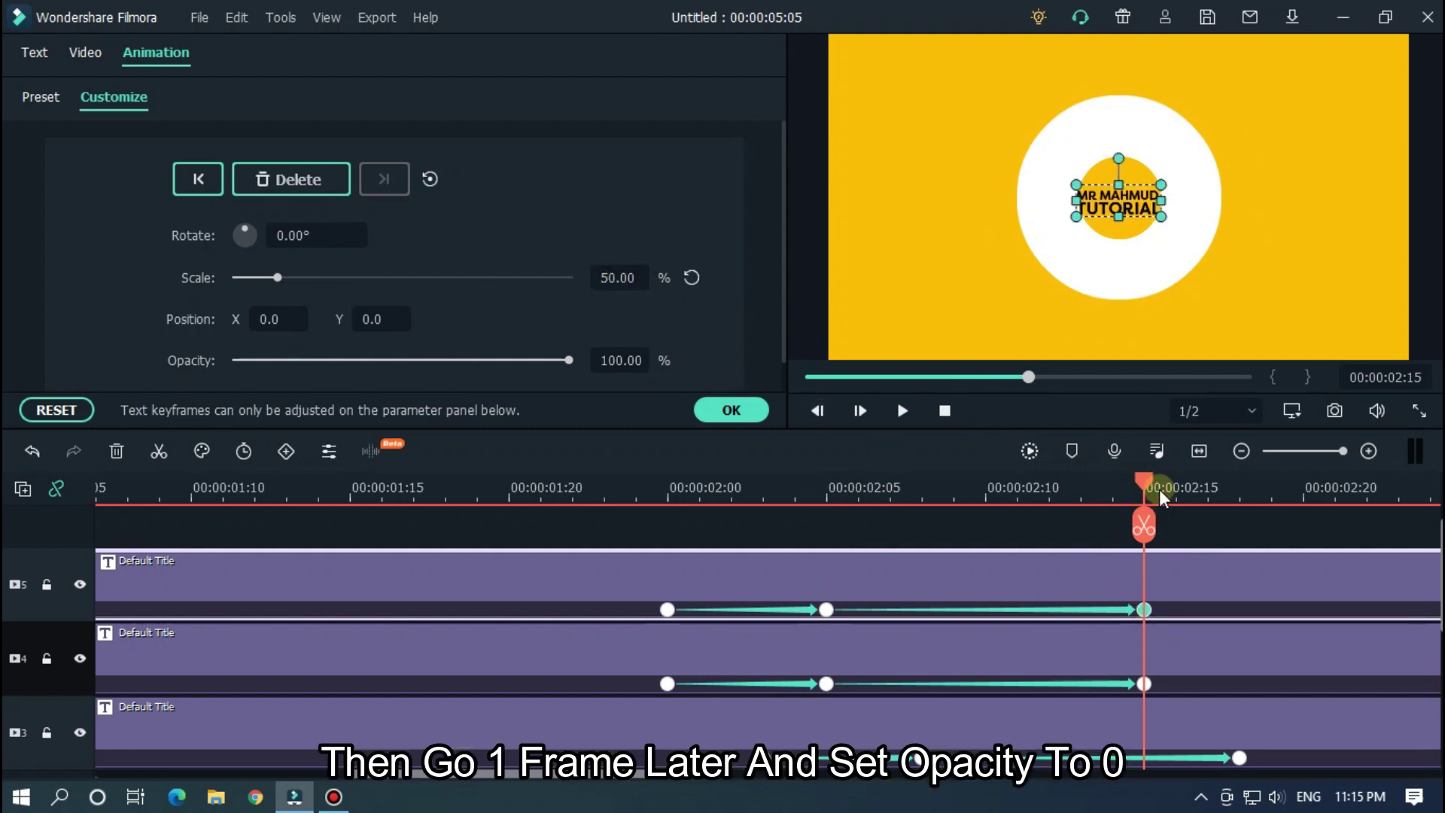
click(1186, 489)
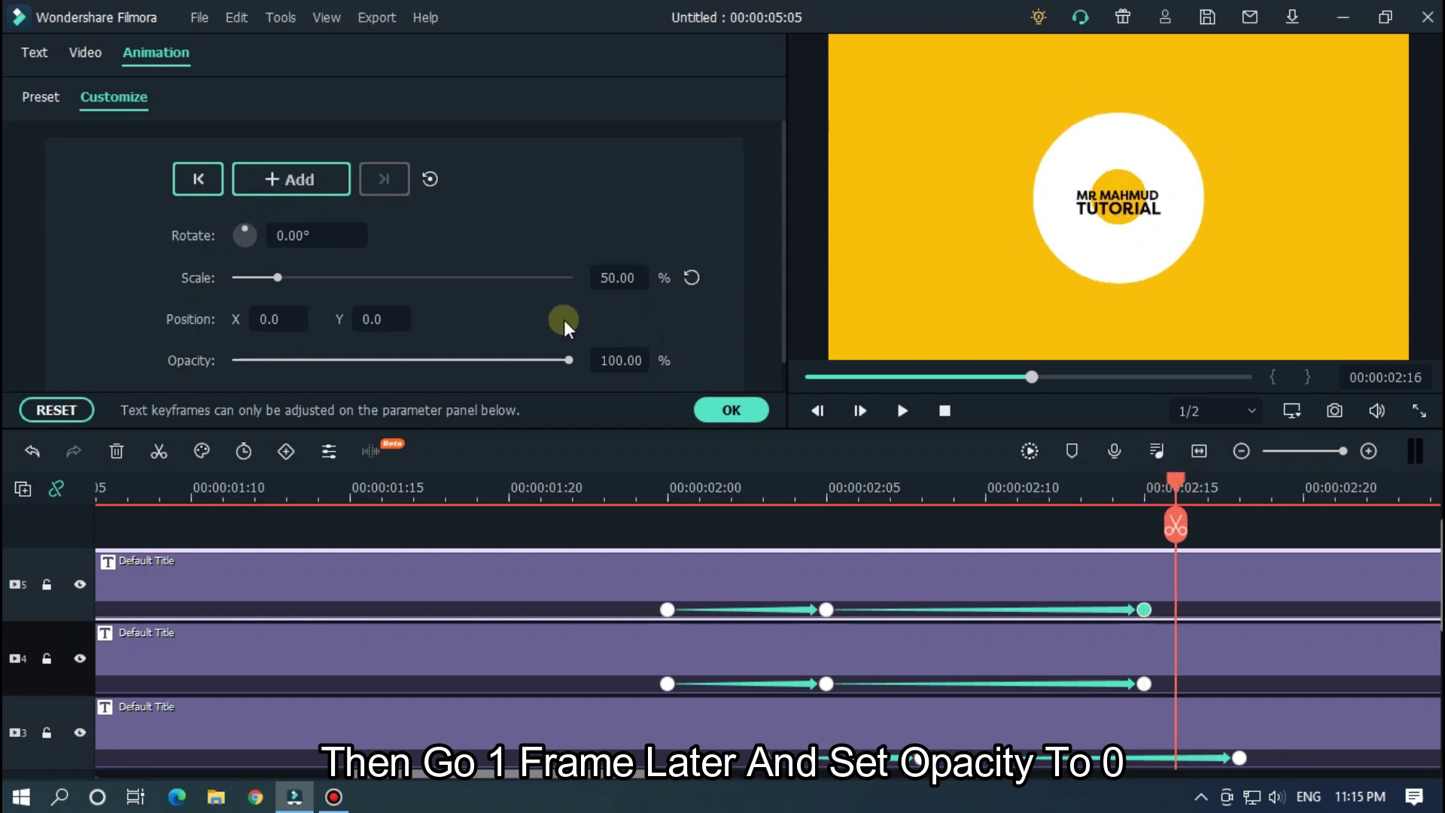
drag(457, 358, 177, 354)
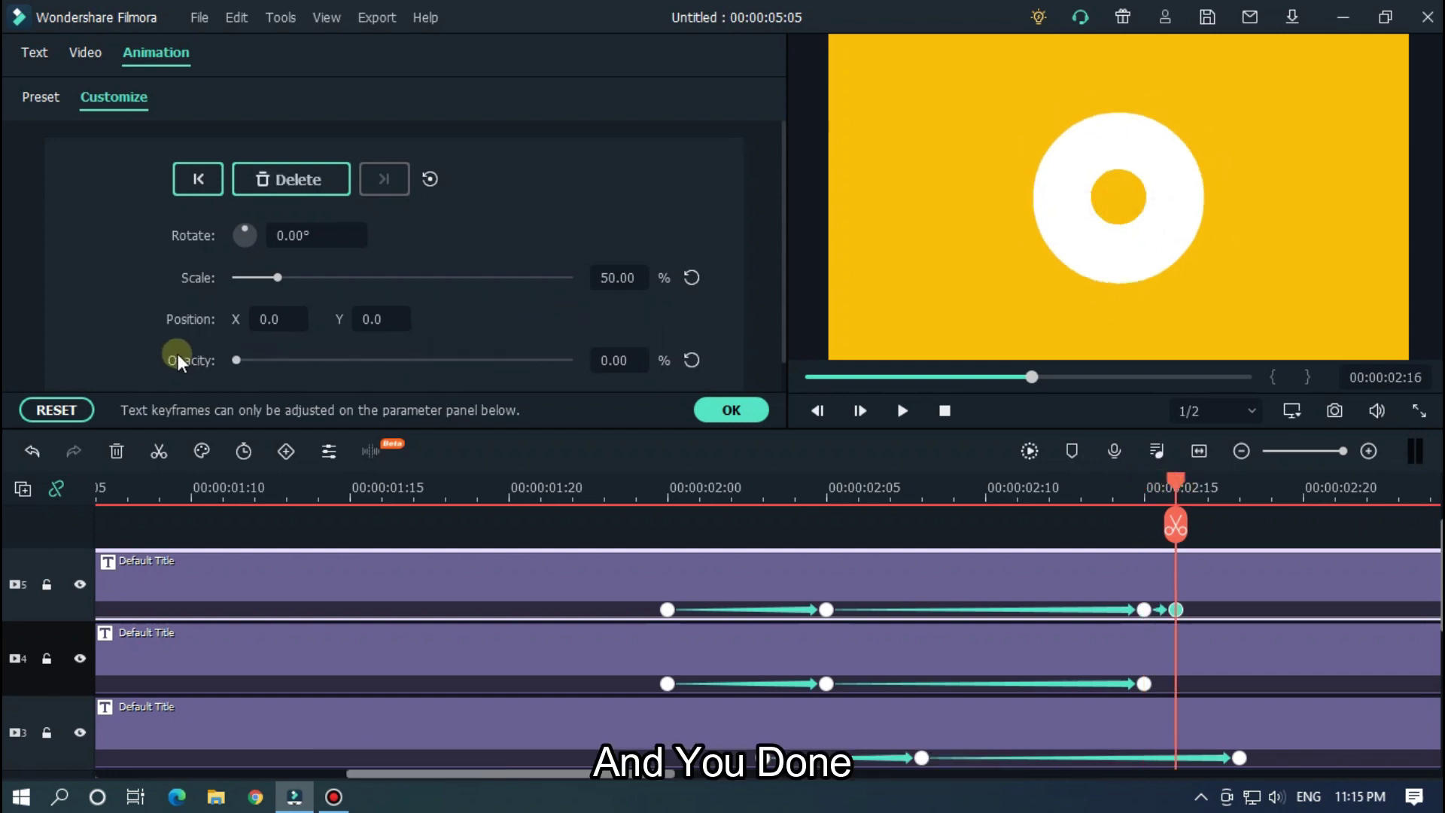
Play back the closing animation of the circles and text
click(485, 519)
key(ctrl+minus)
scroll(1105, 630, down, 1)
key(space)
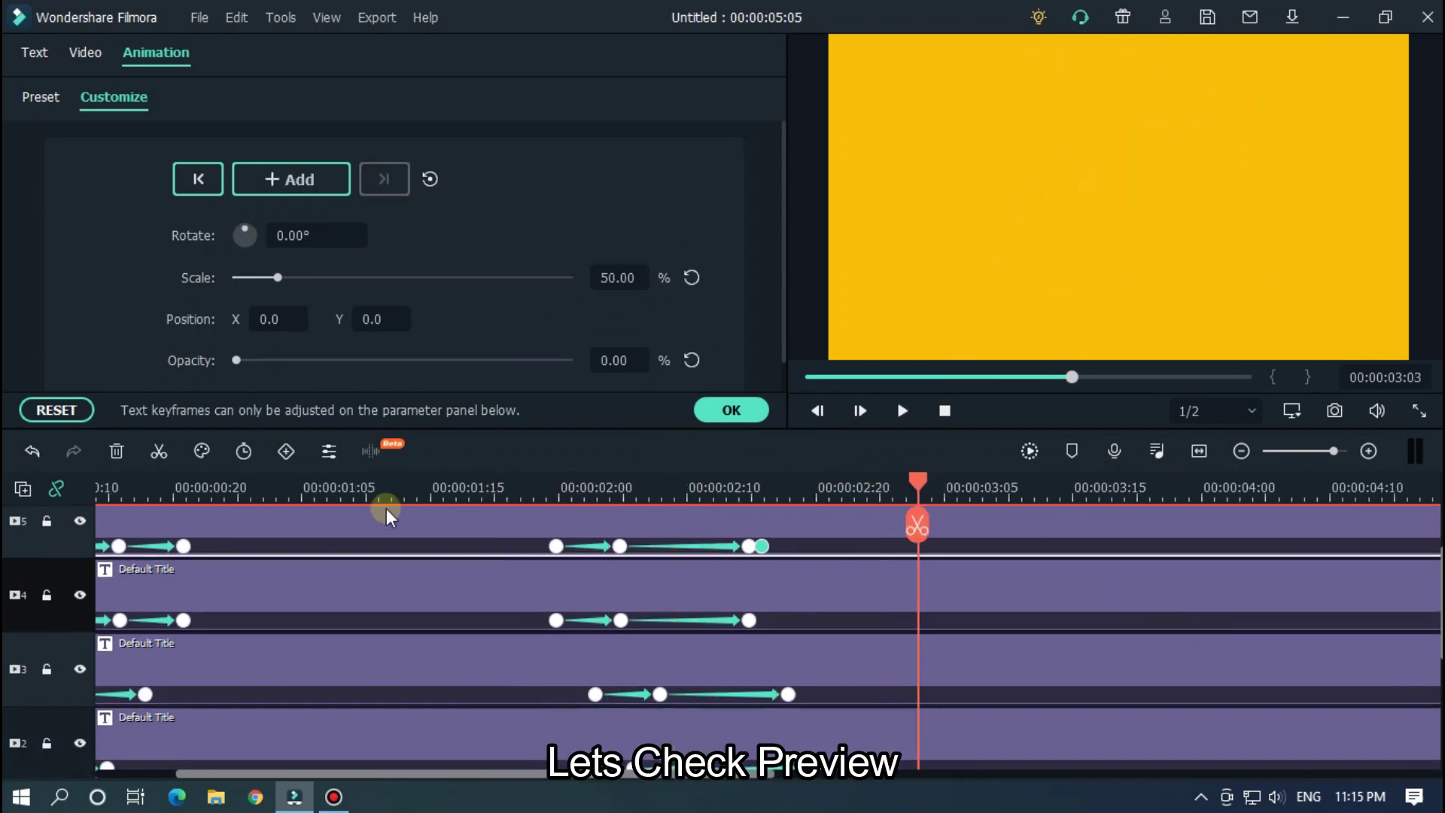
click(316, 516)
key(space)
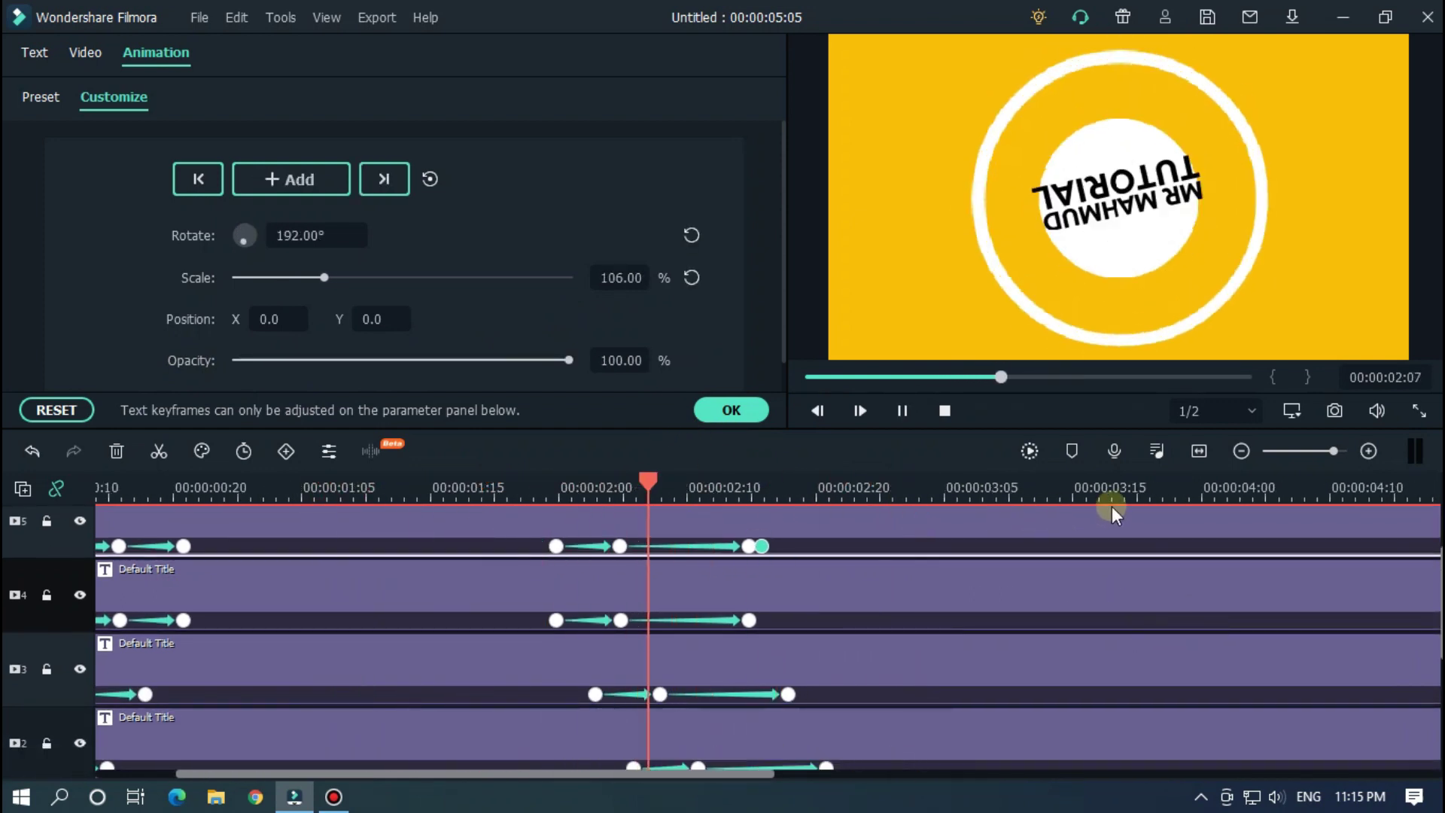
key(space)
Play back the complete title animation from the start of the timeline
key(ctrl+minus)
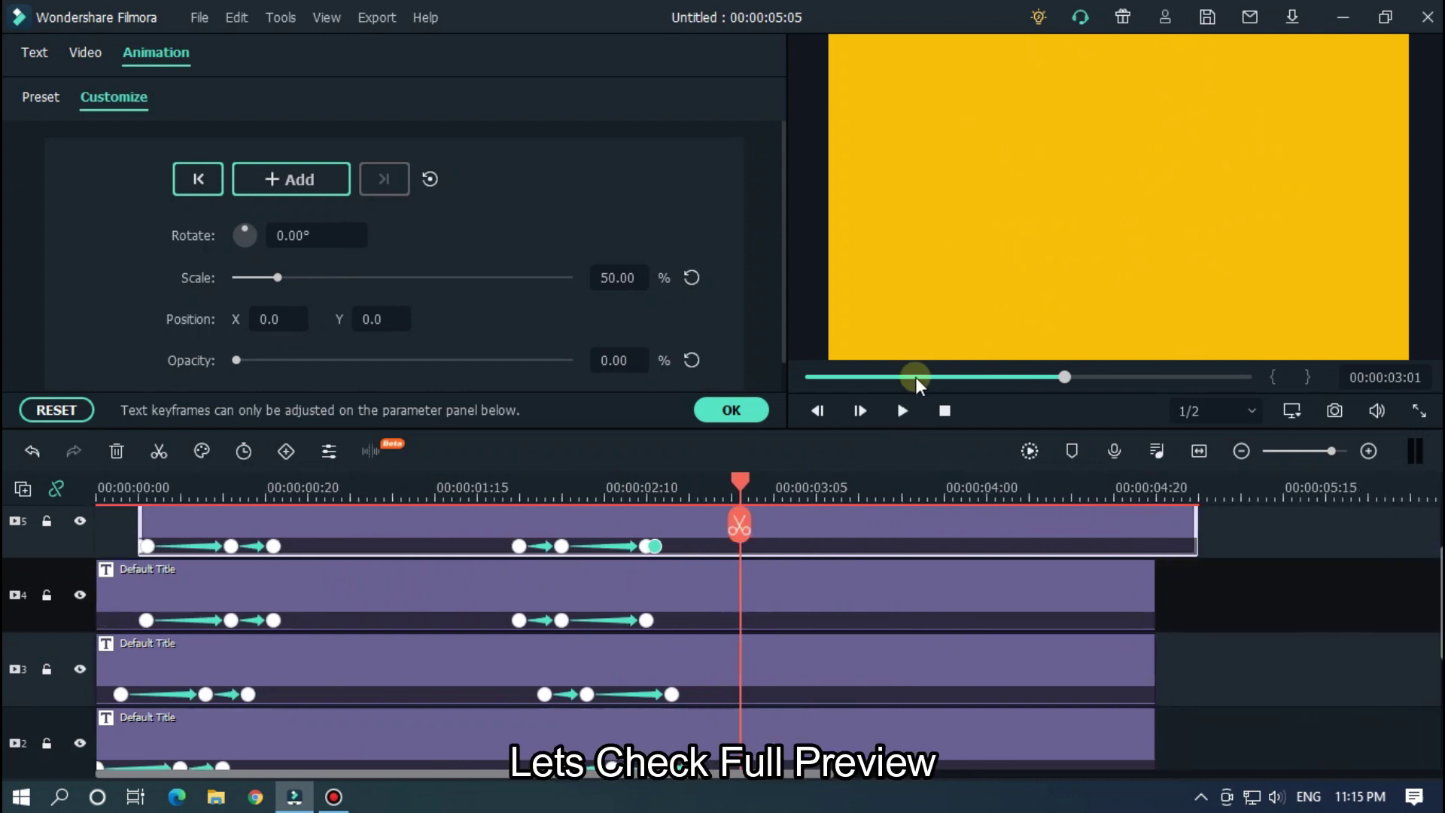
click(818, 410)
key(space)
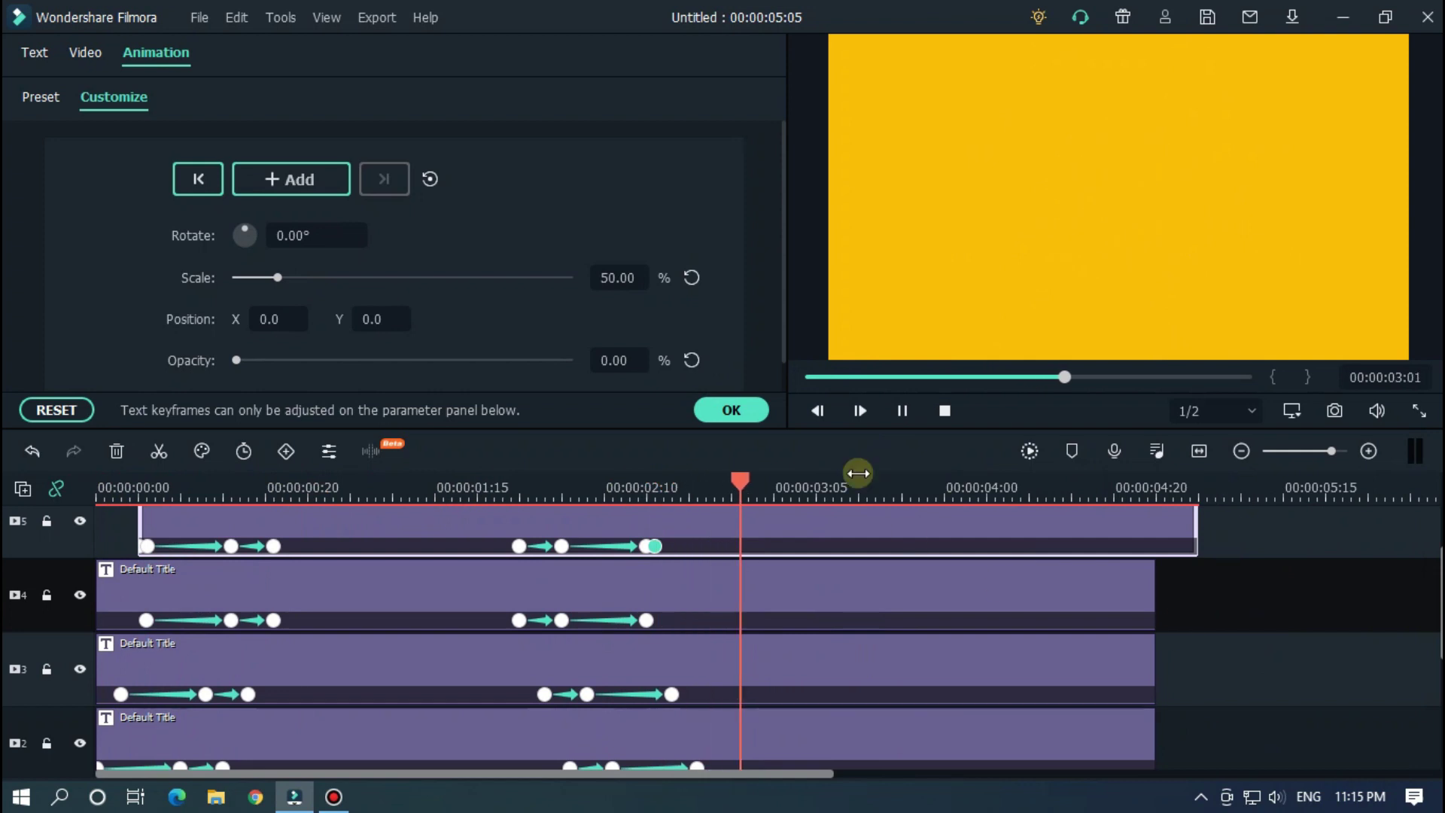
drag(873, 377, 730, 380)
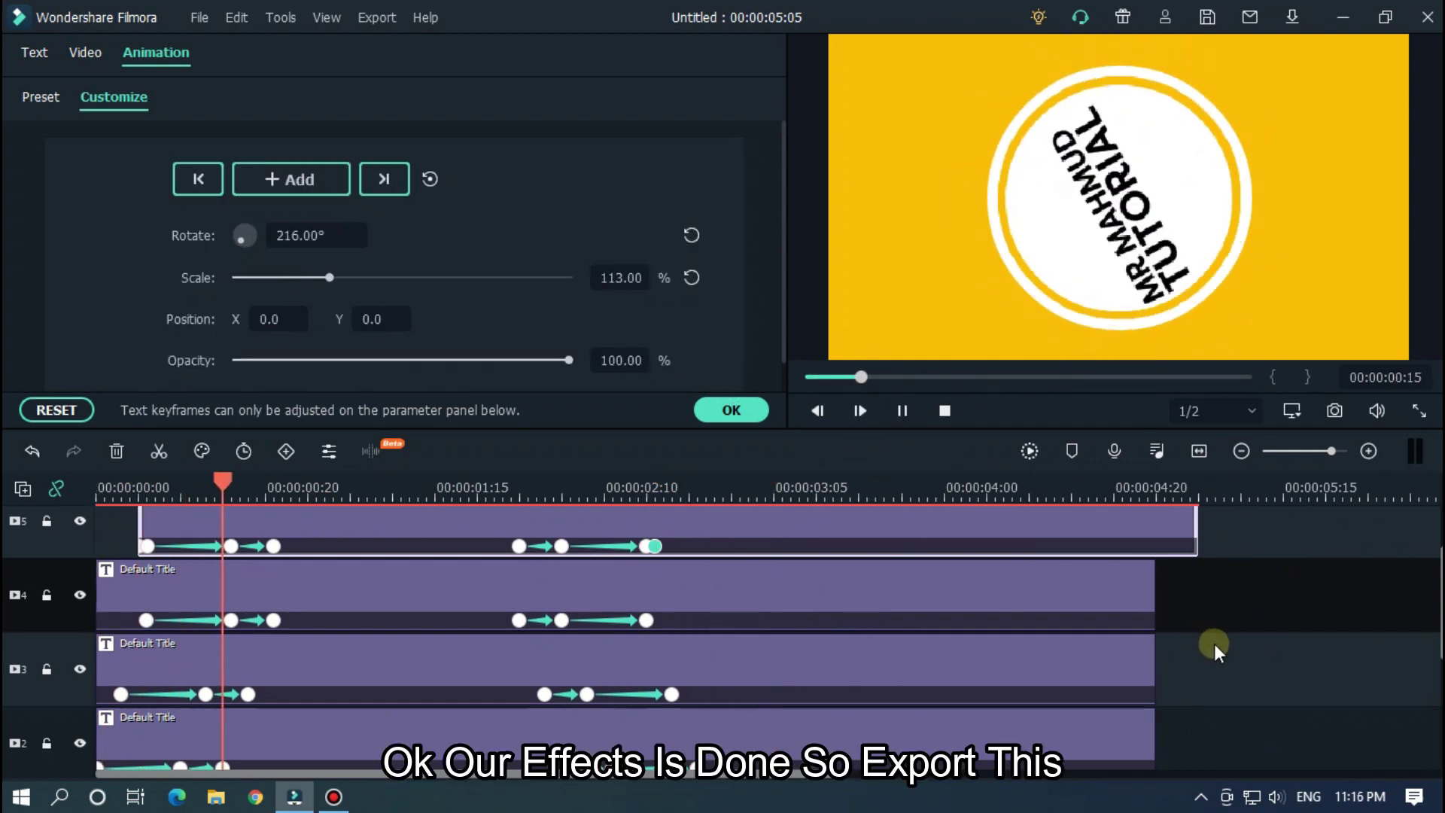